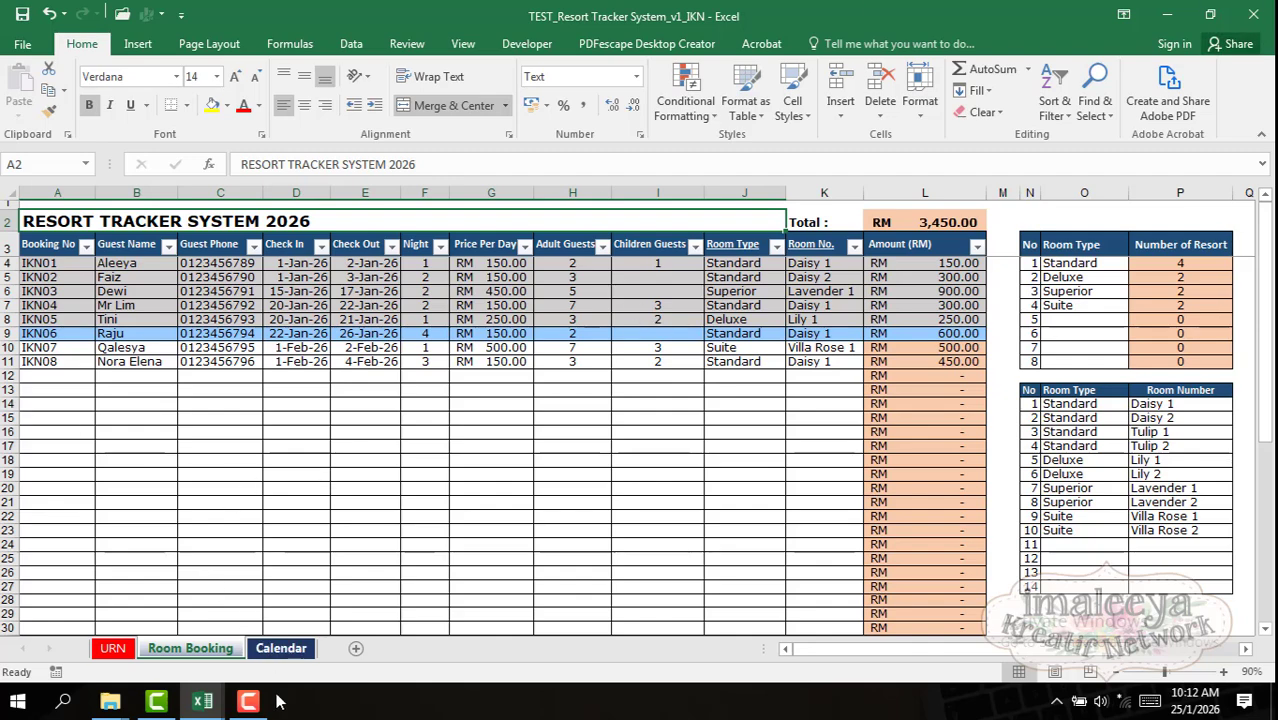
Step: In the TEST_Resort Tracker System_v1_IKN workbook, set the Calendar sheet's display to ROOM TYPE
mouse_move(202, 700)
mouse_move(332, 617)
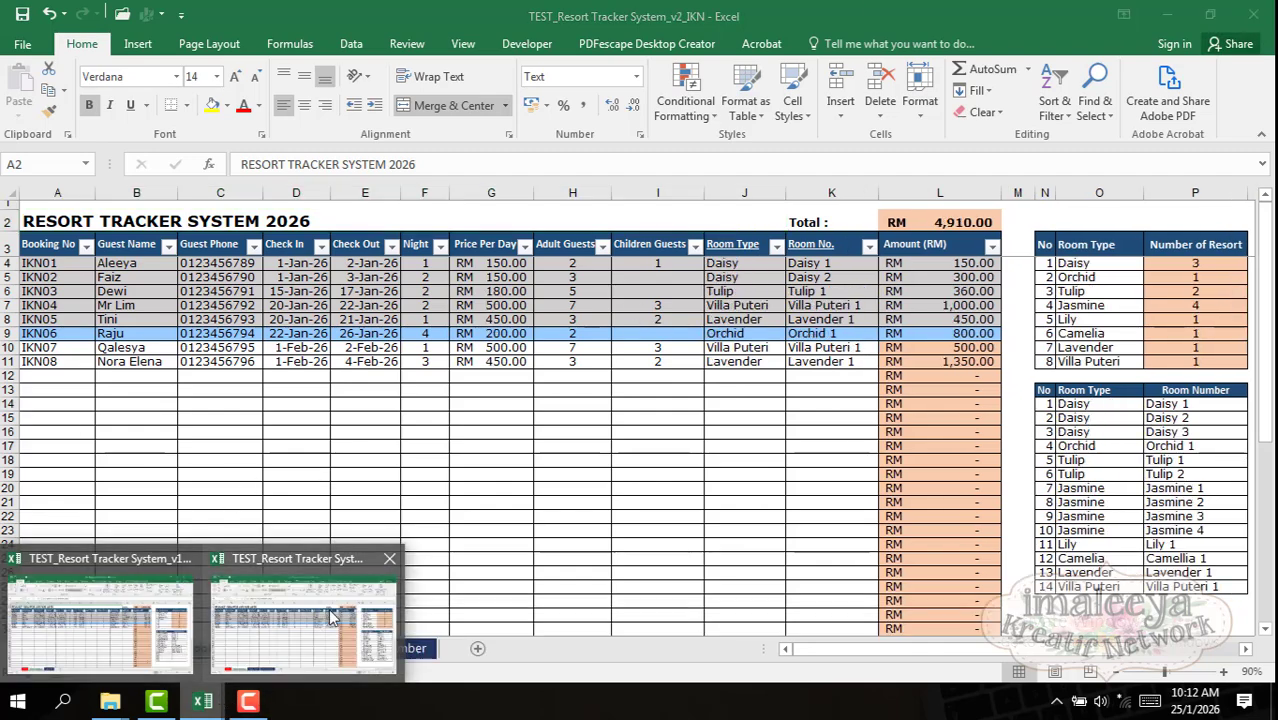
left_click(175, 625)
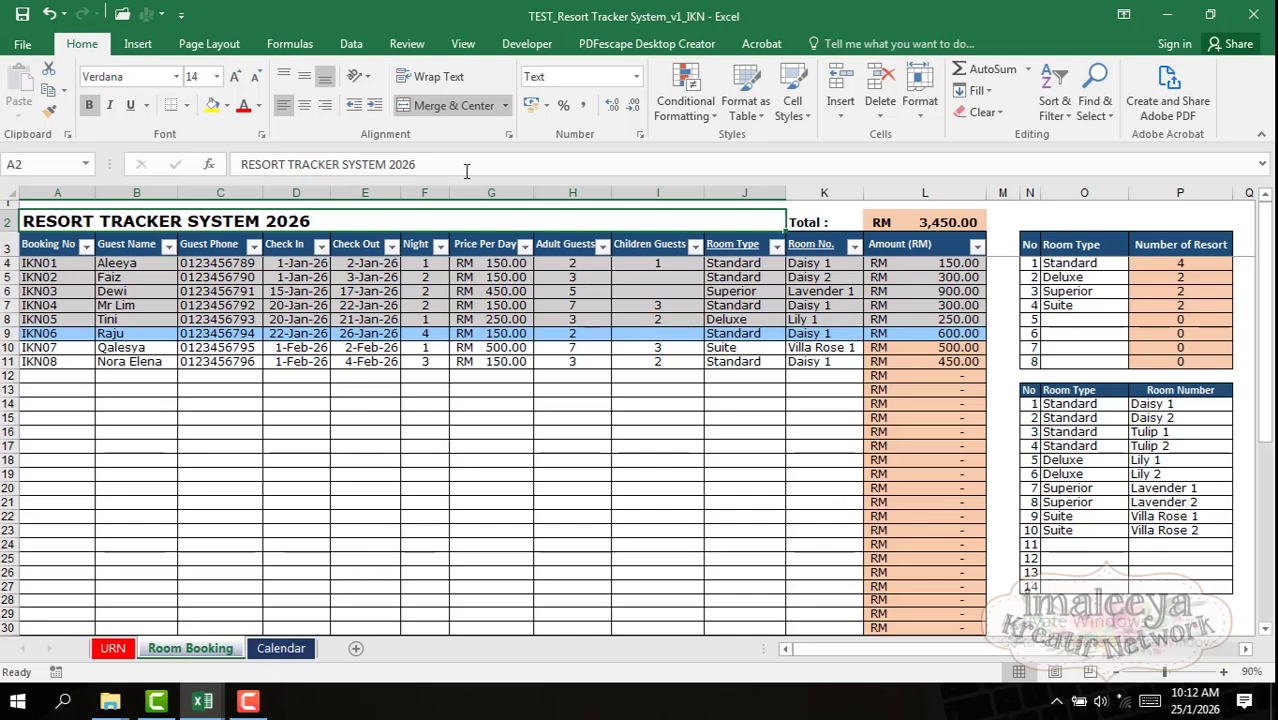
left_click(281, 648)
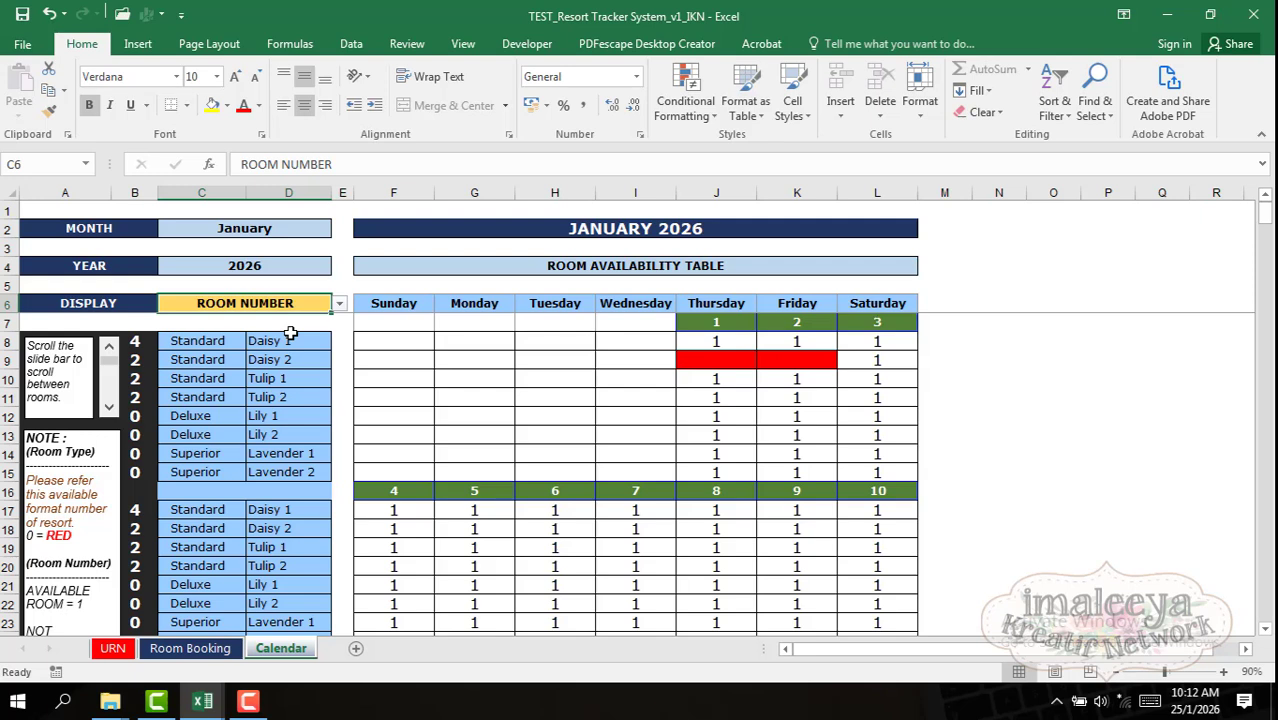
left_click(339, 303)
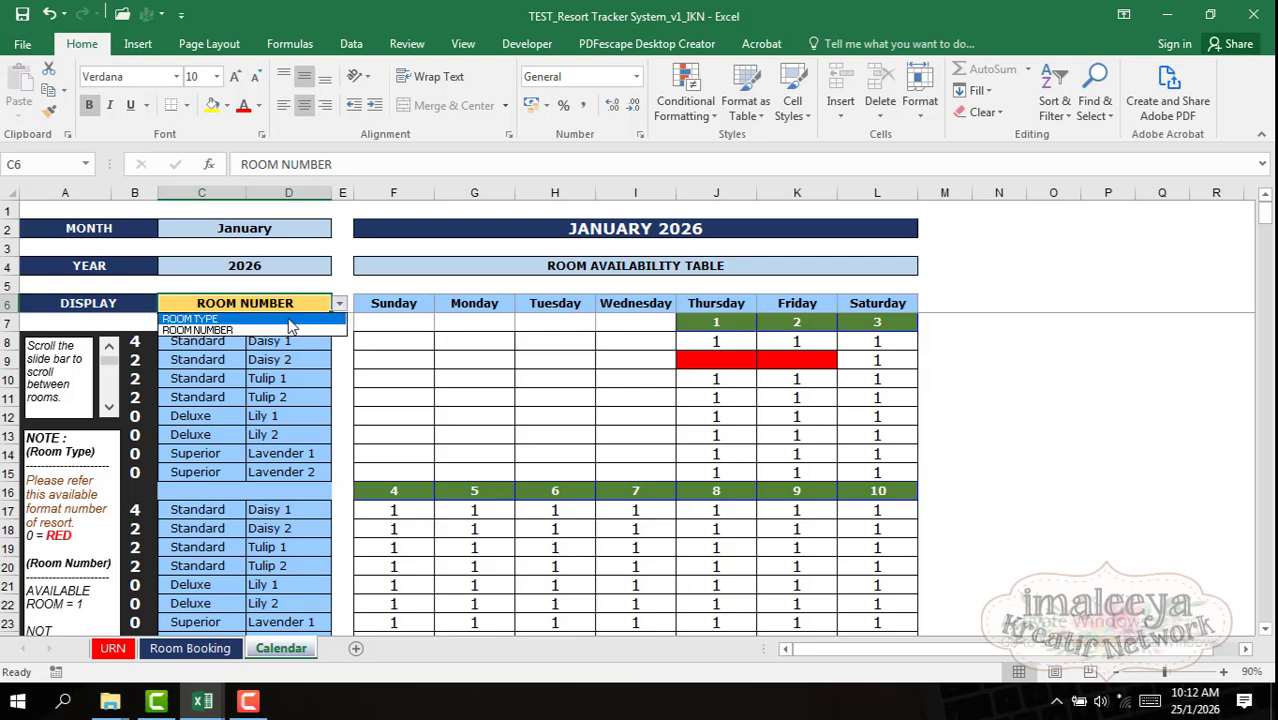
left_click(300, 318)
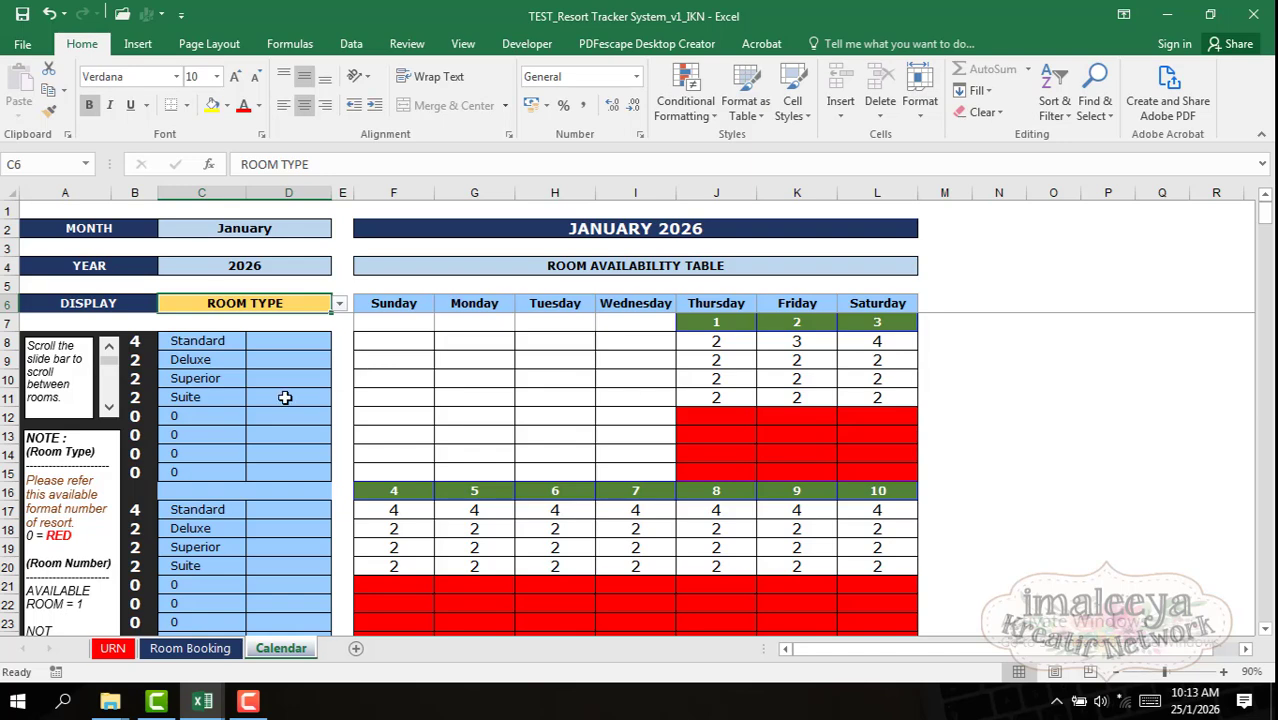
Step: Switch to the TEST_Resort Tracker System_v2_IKN workbook and view its Room Type and Room Number availability sheets
mouse_move(203, 700)
left_click(302, 615)
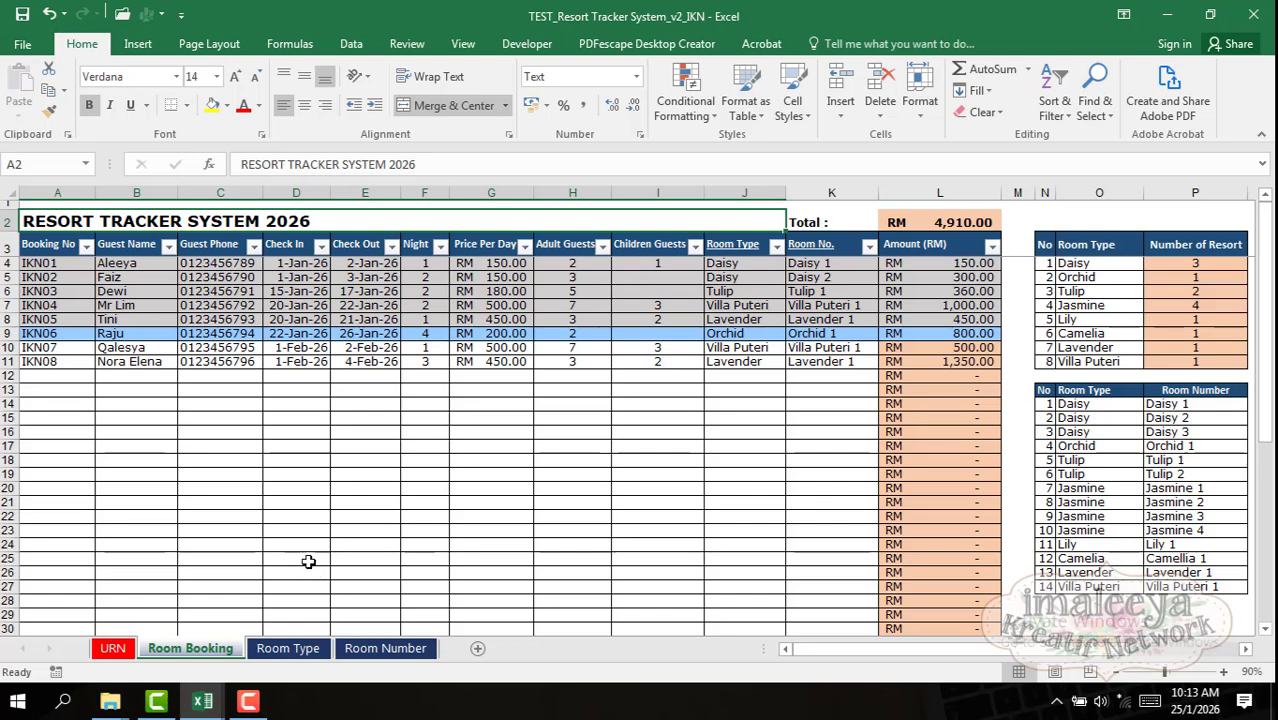
left_click(290, 648)
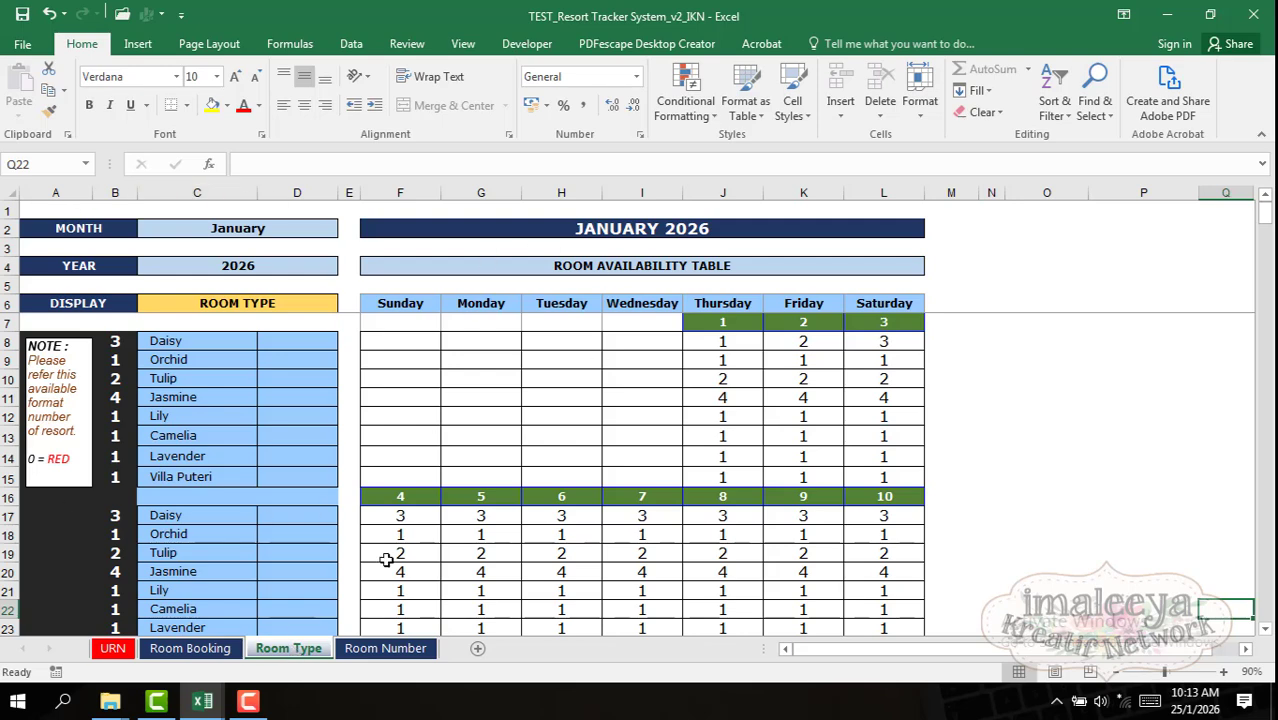
left_click(389, 650)
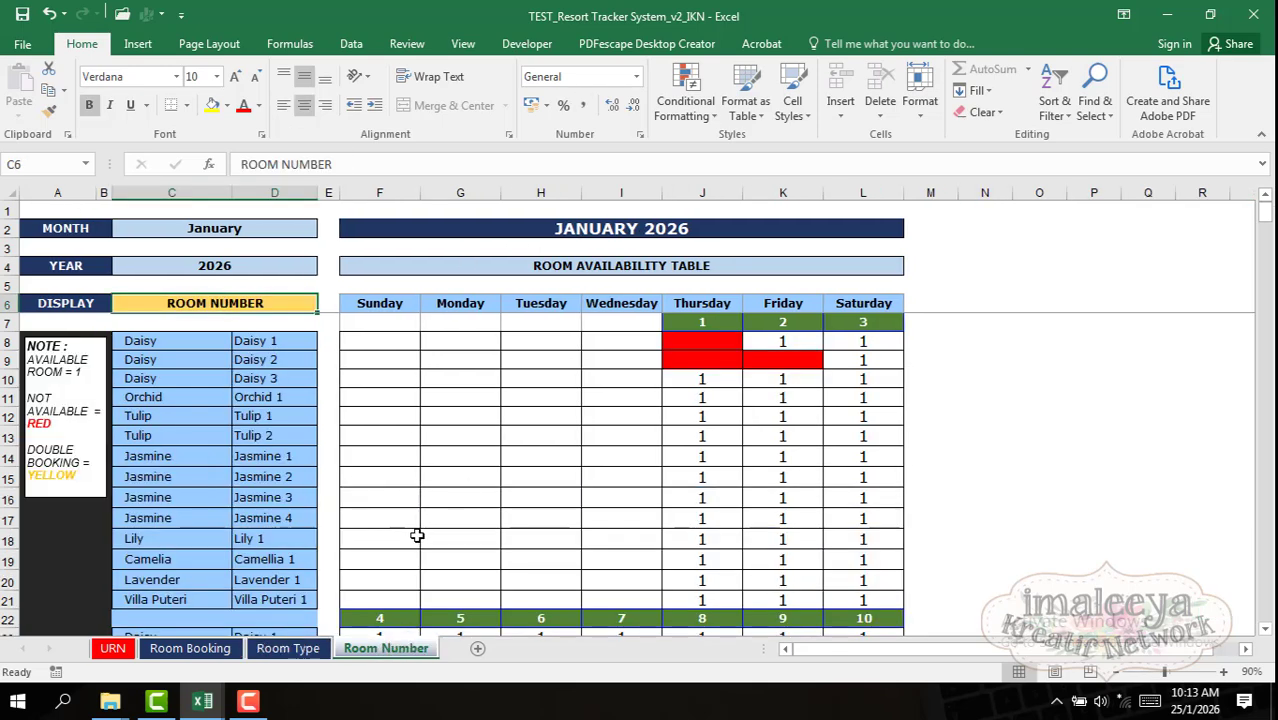
Step: Return to the v1 workbook and look over its Room Booking and Calendar sheets, ending on Room Booking
left_click(204, 692)
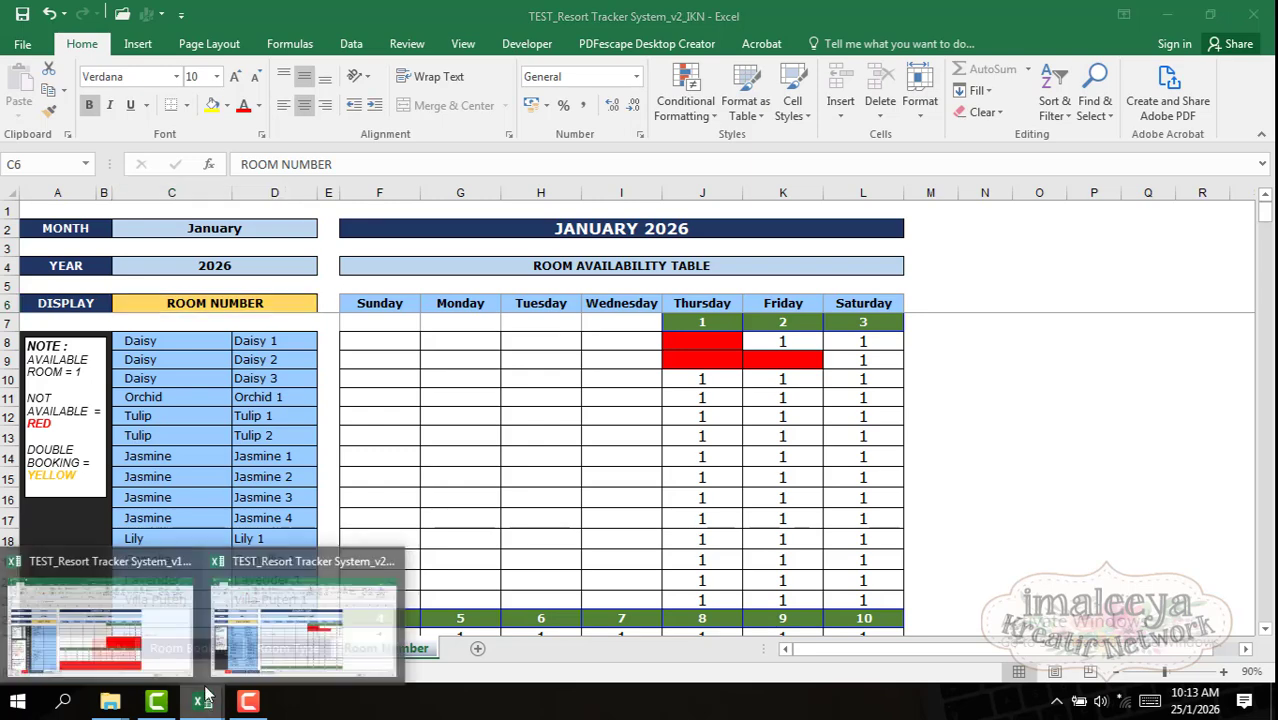
left_click(100, 620)
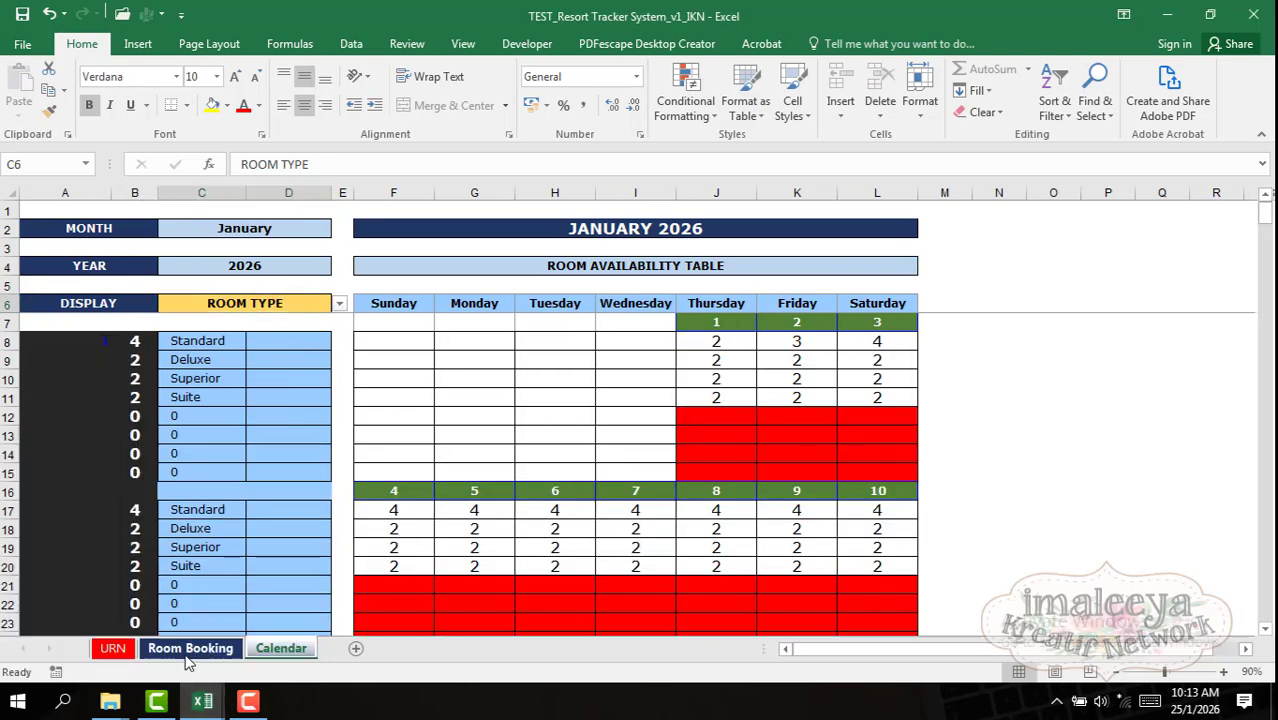
left_click(190, 649)
left_click(281, 649)
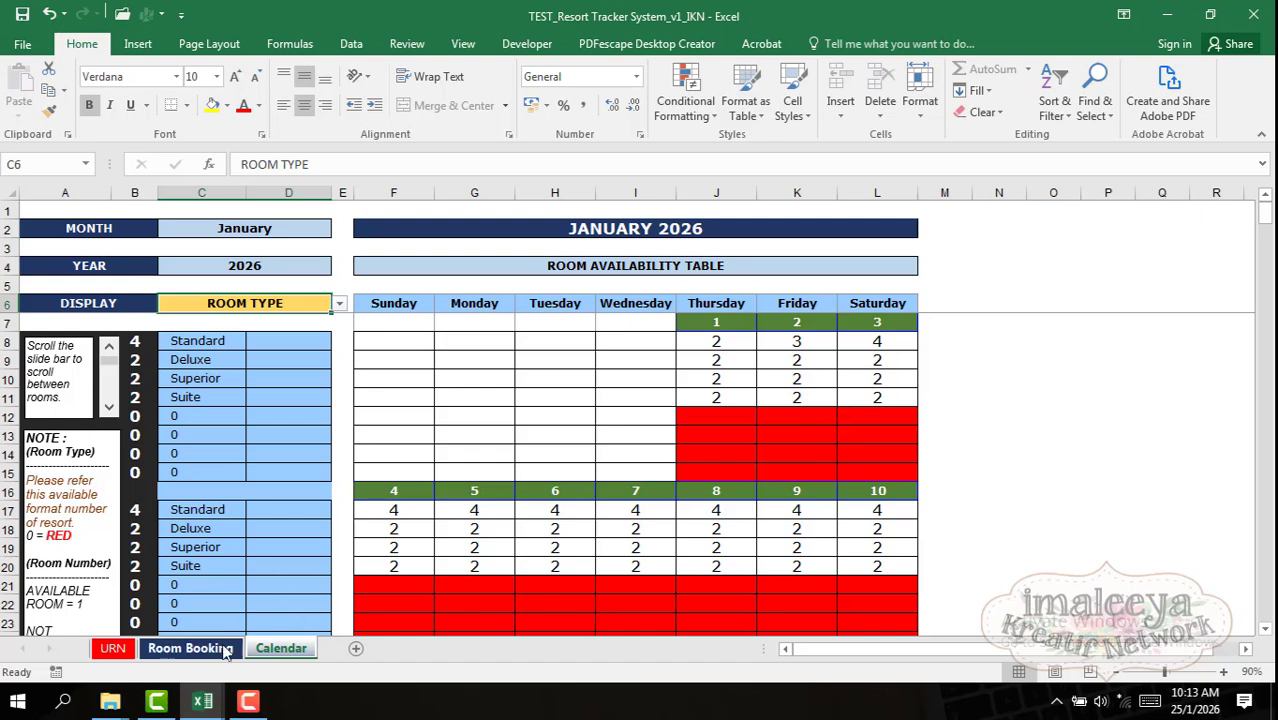
left_click(190, 649)
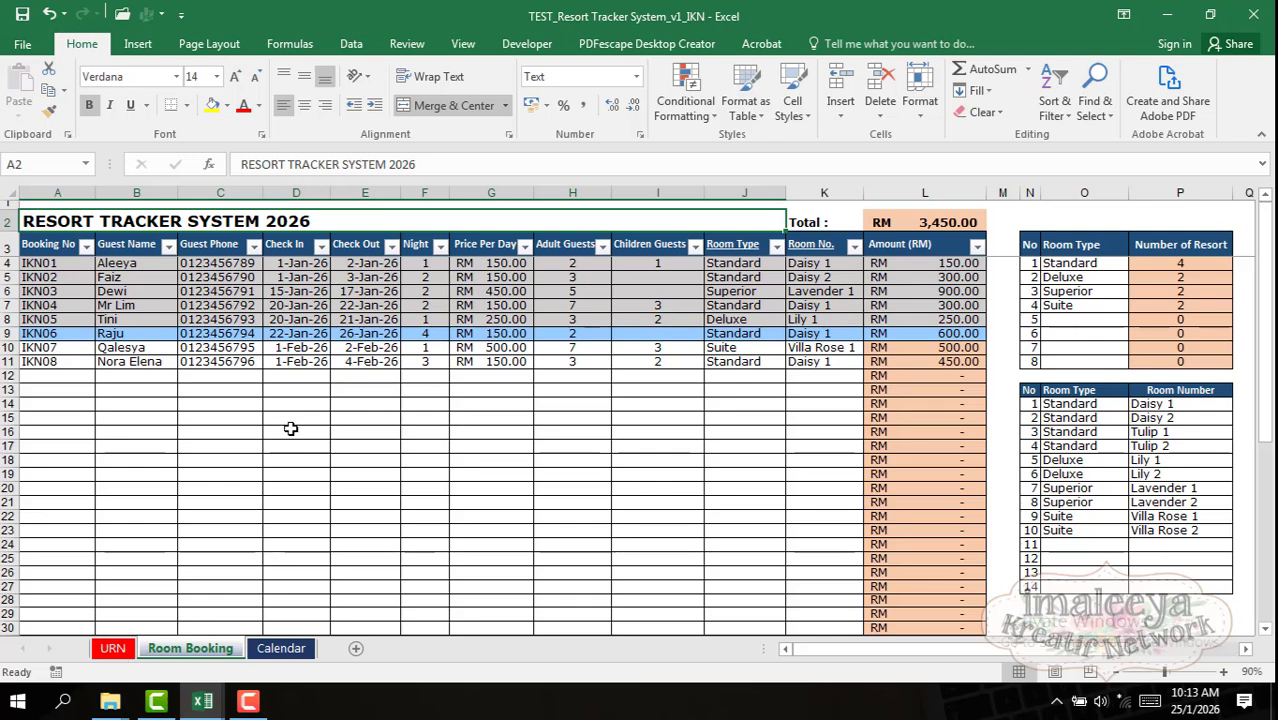
Step: Read through the URN sheet's notes on formula areas, row colours, inserting rows and the dropdown lists
left_click(112, 648)
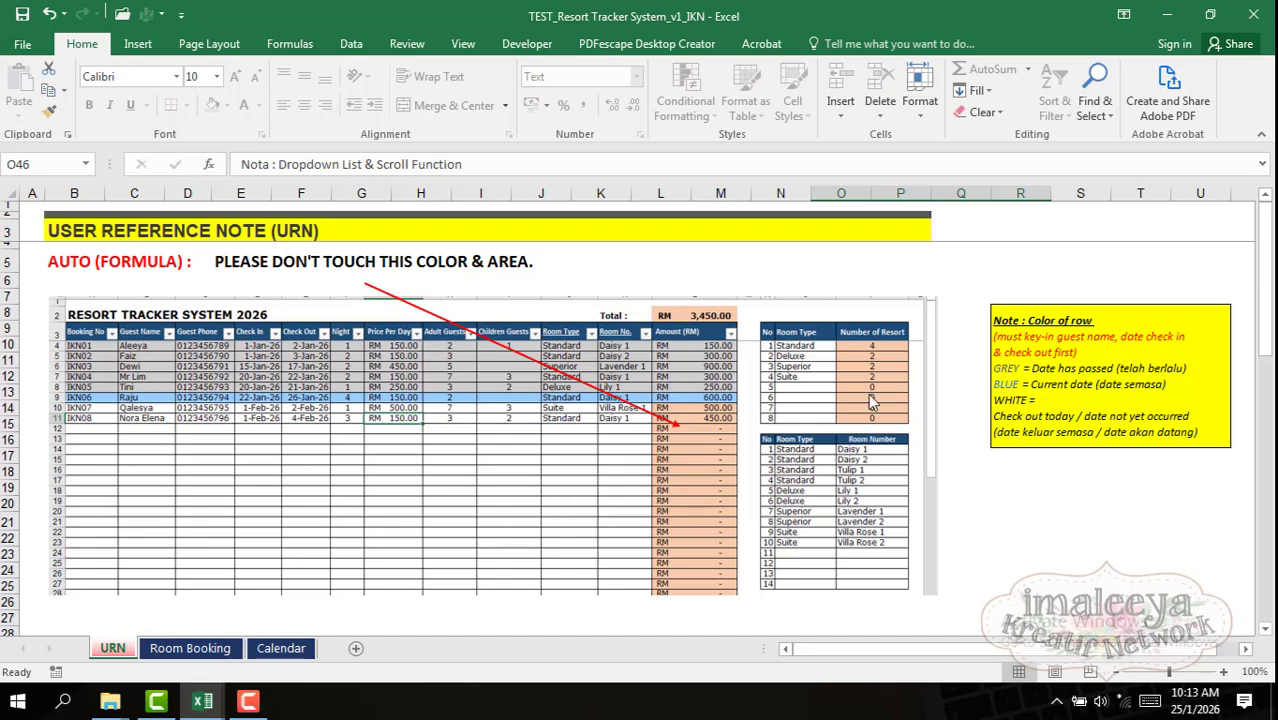
scroll(700, 395, "down", 5)
scroll(574, 385, "up", 5)
scroll(628, 400, "down", 8)
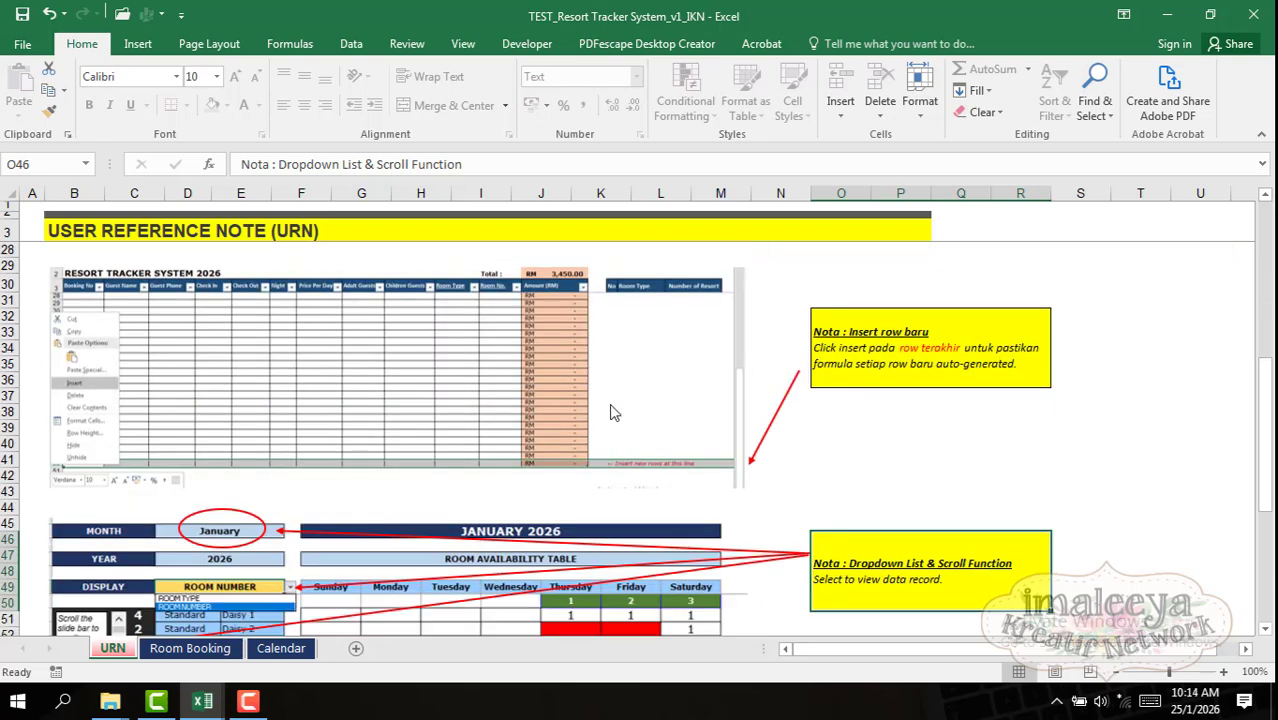
scroll(613, 413, "up", 8)
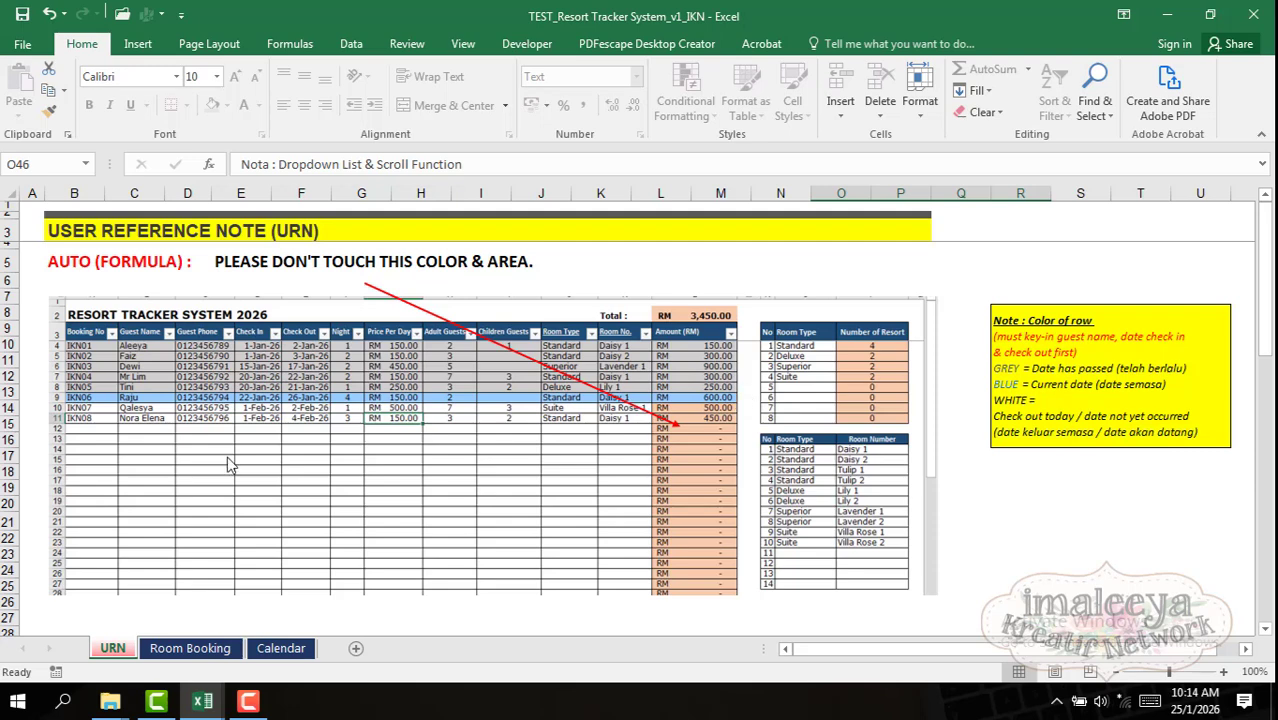
Step: Compare the URN sheet's row colour note with the coloured booking rows on the Room Booking sheet
left_click(196, 649)
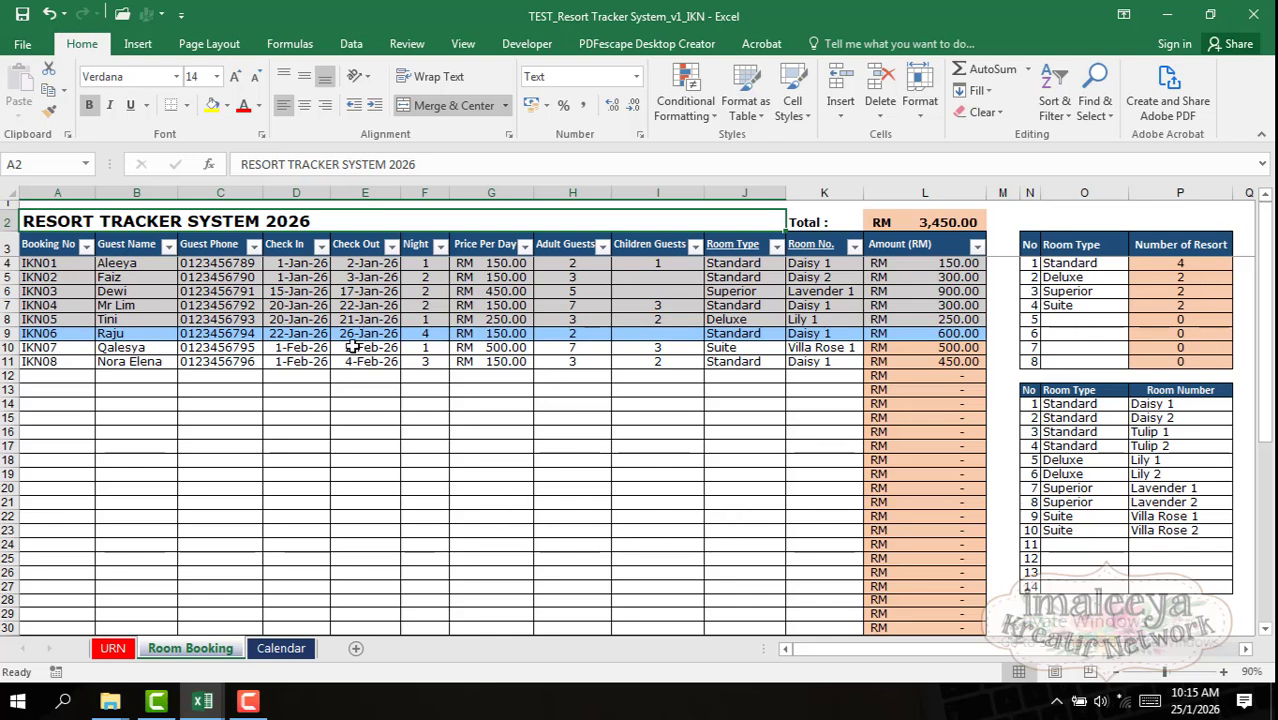
left_click(112, 648)
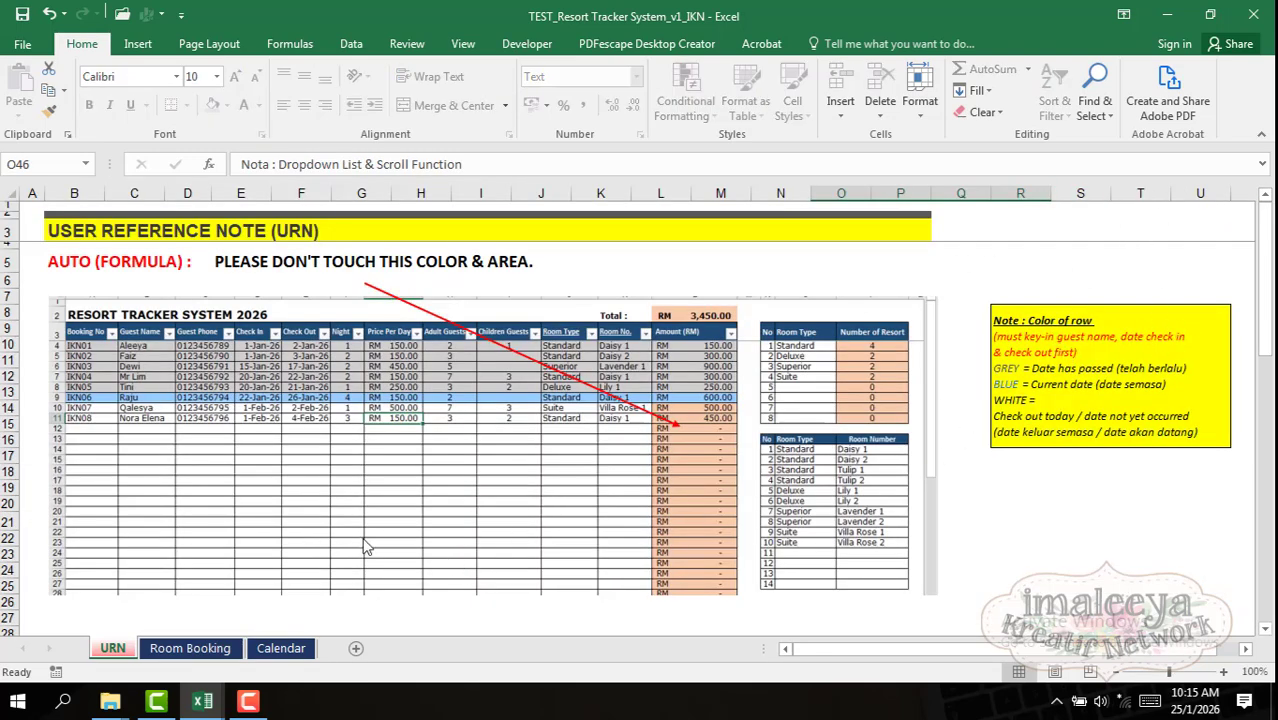
left_click(168, 649)
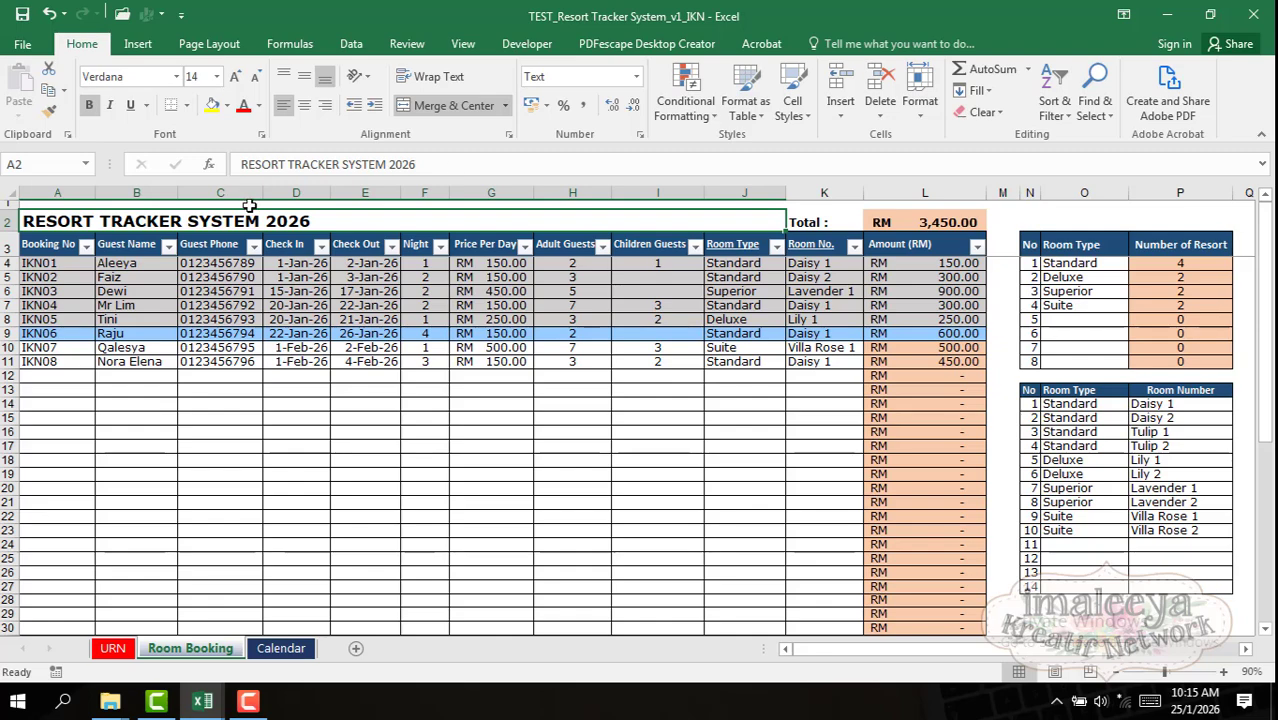
left_click(114, 648)
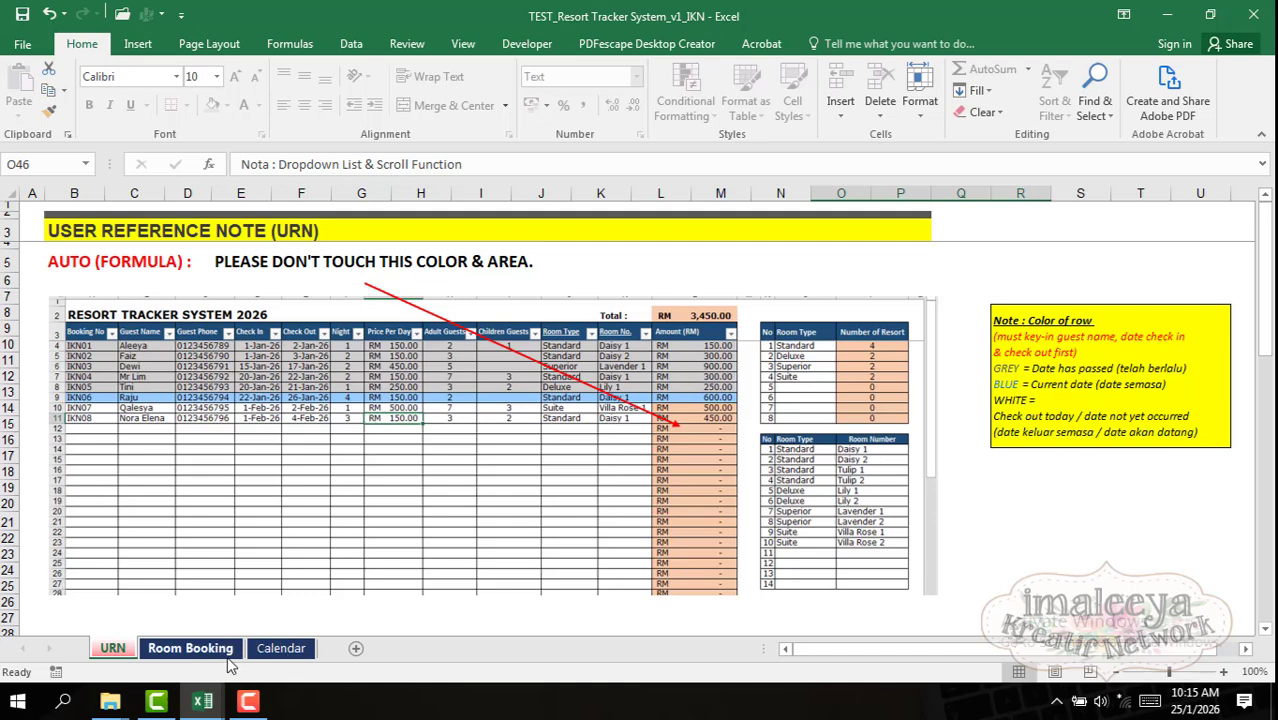
left_click(190, 648)
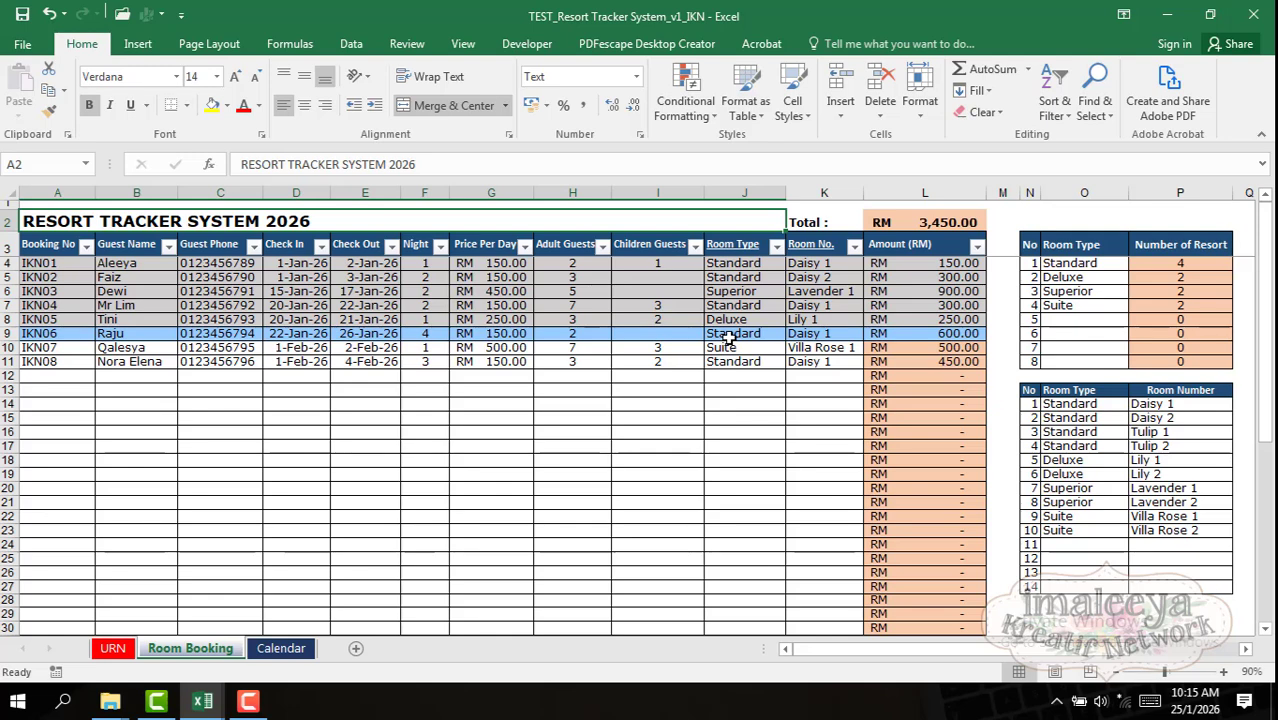
Step: Set the check-out date of the booking in row 9 to 25/1/2026
double_click(355, 333)
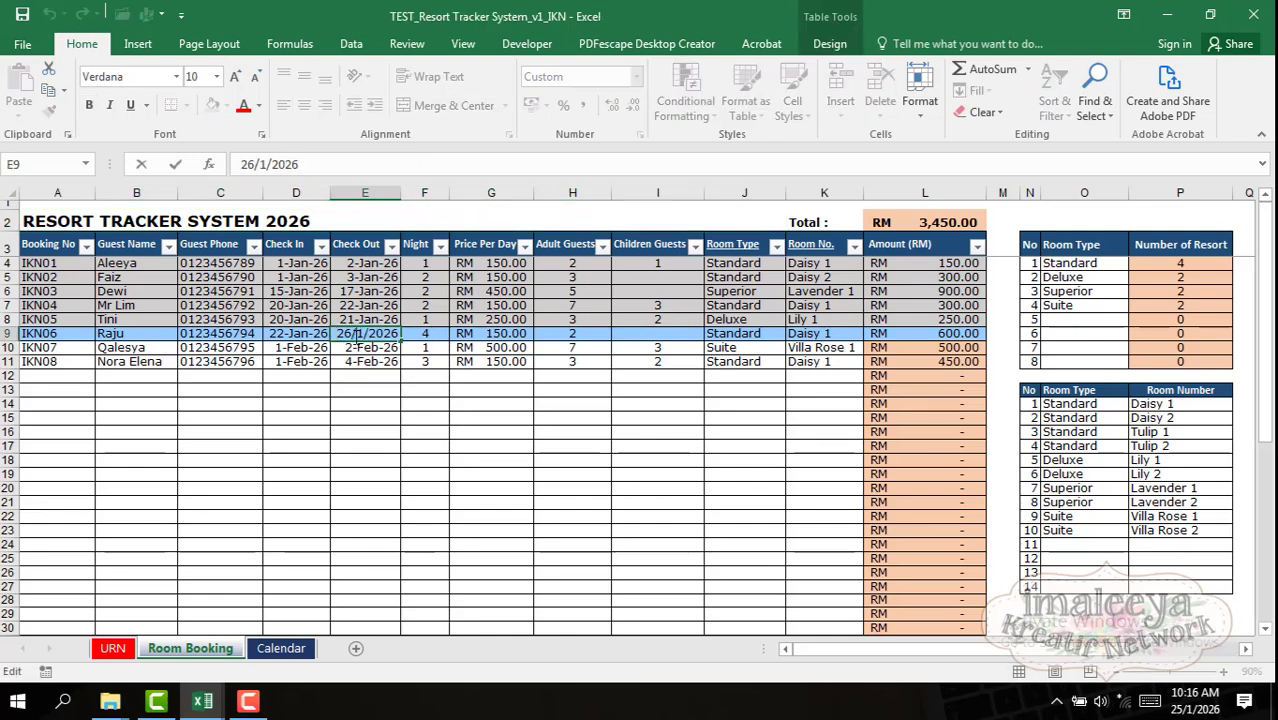
key("BackSpace")
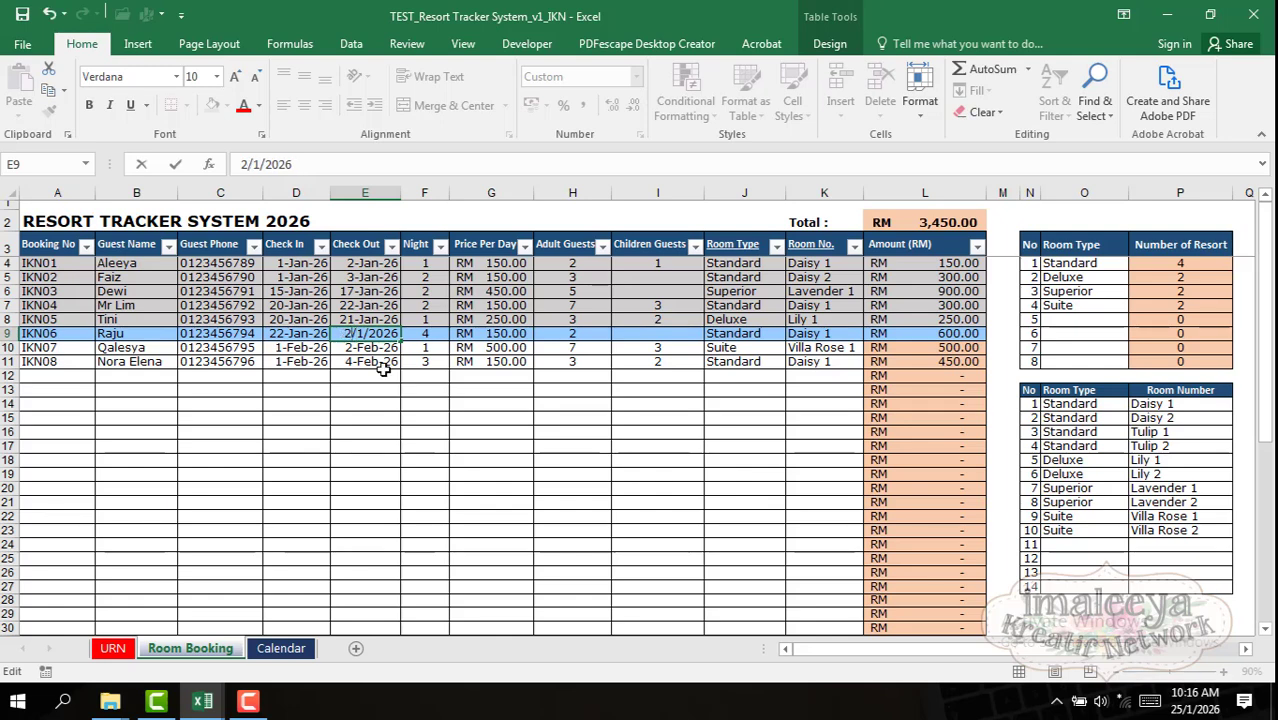
type("5")
key("Return")
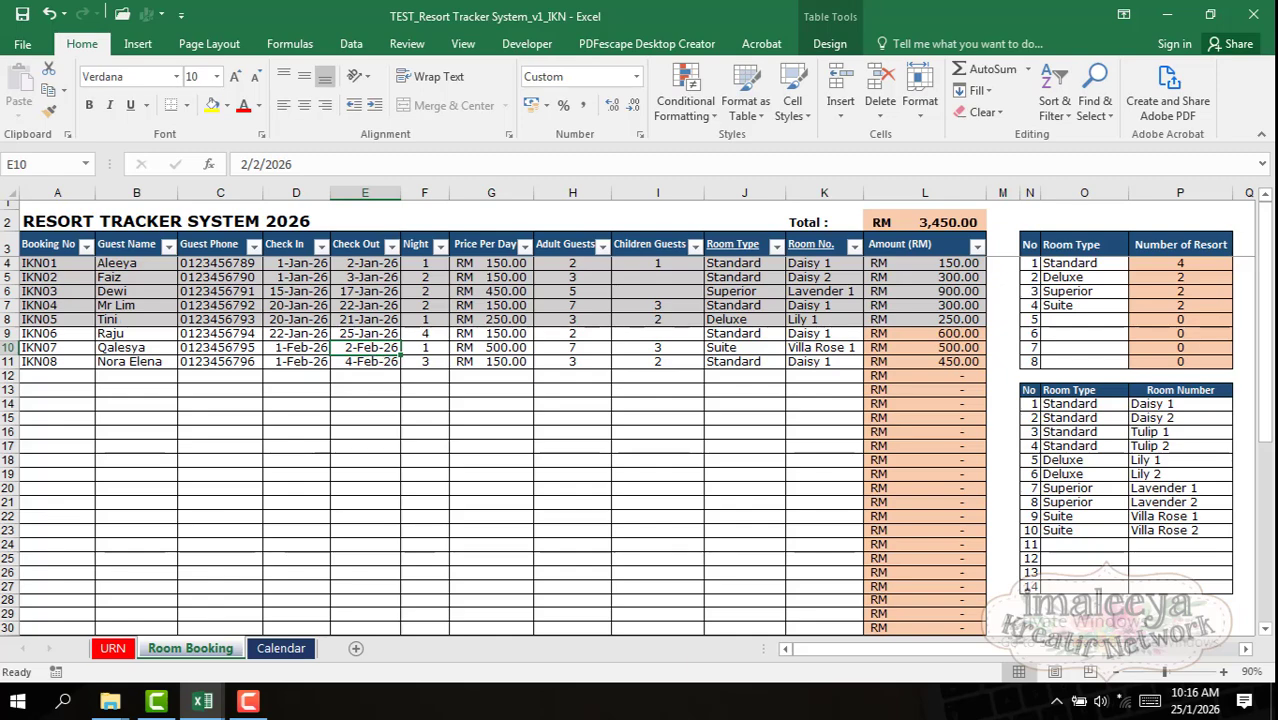
Step: Check the row colour note on the URN sheet, and undo the check-out date change on the Room Booking sheet
left_click(113, 648)
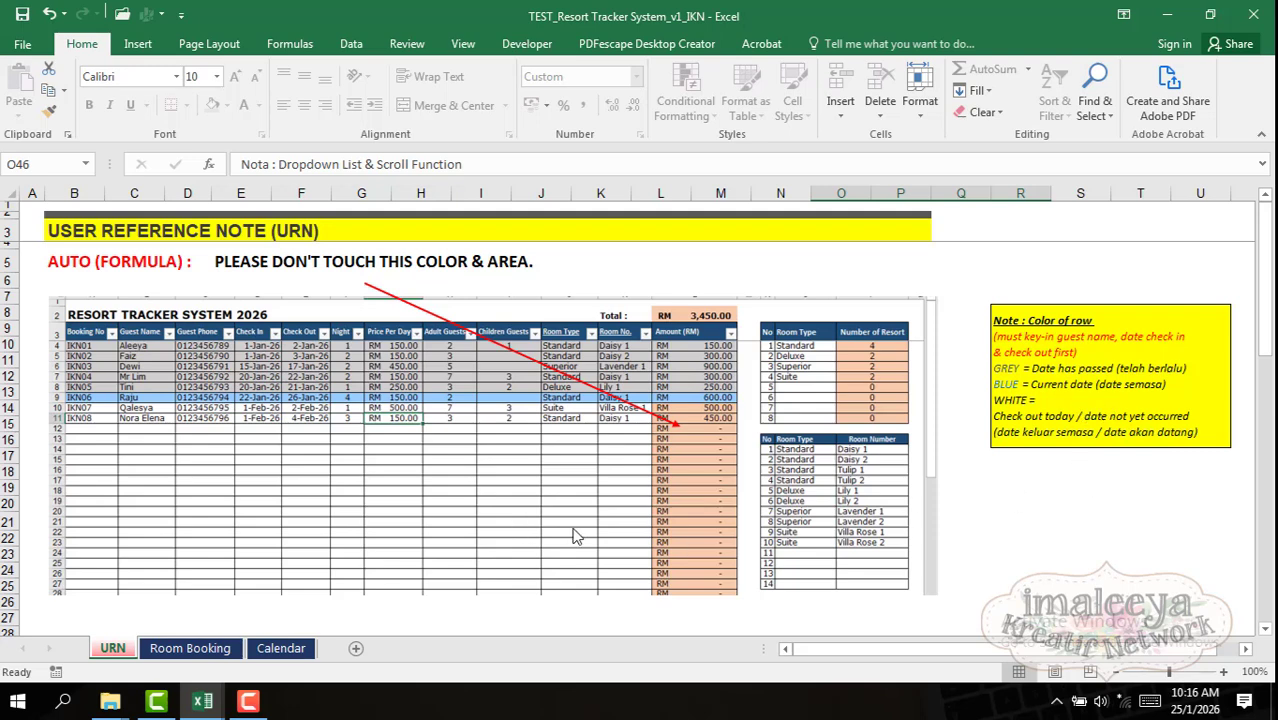
left_click(174, 652)
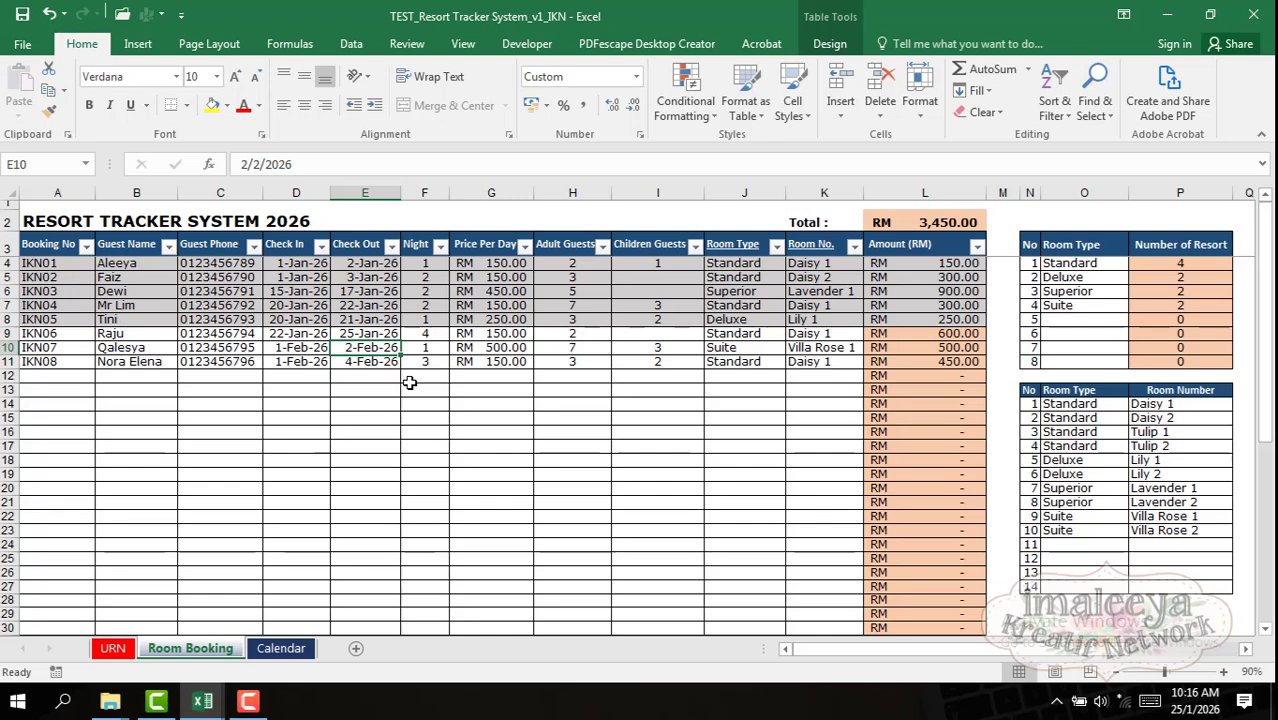
left_click(354, 331)
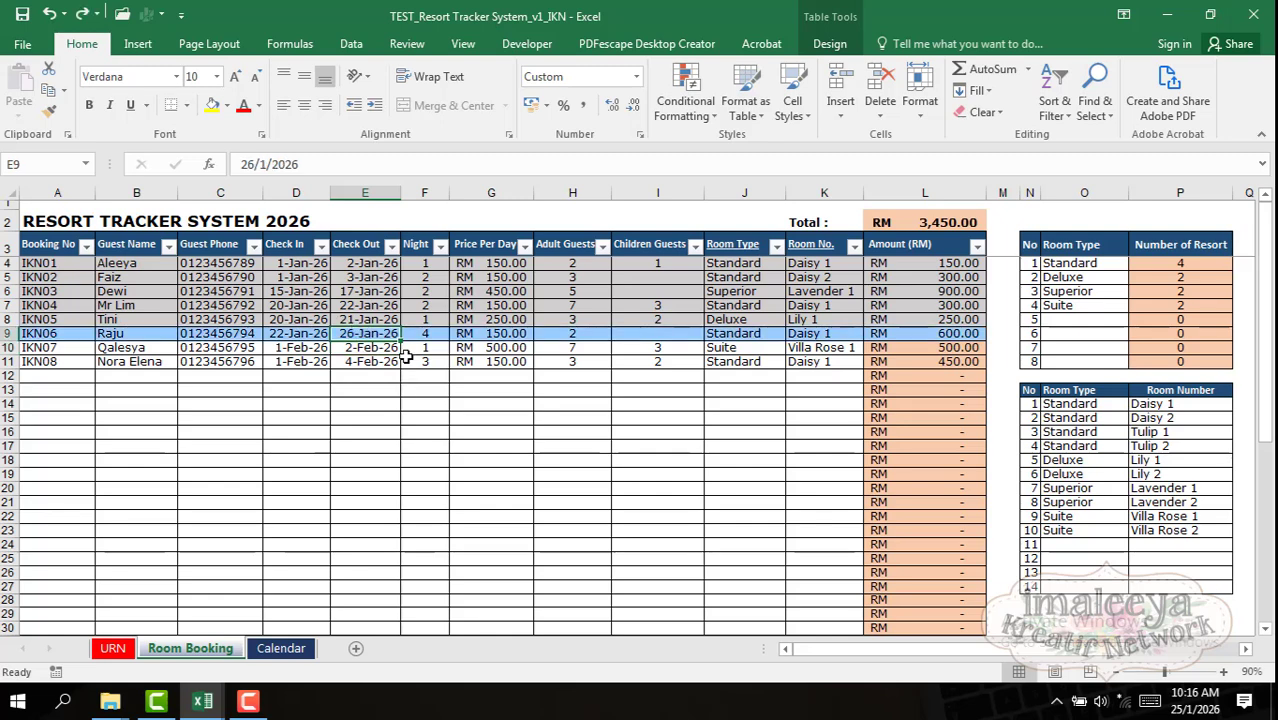
left_click(490, 444)
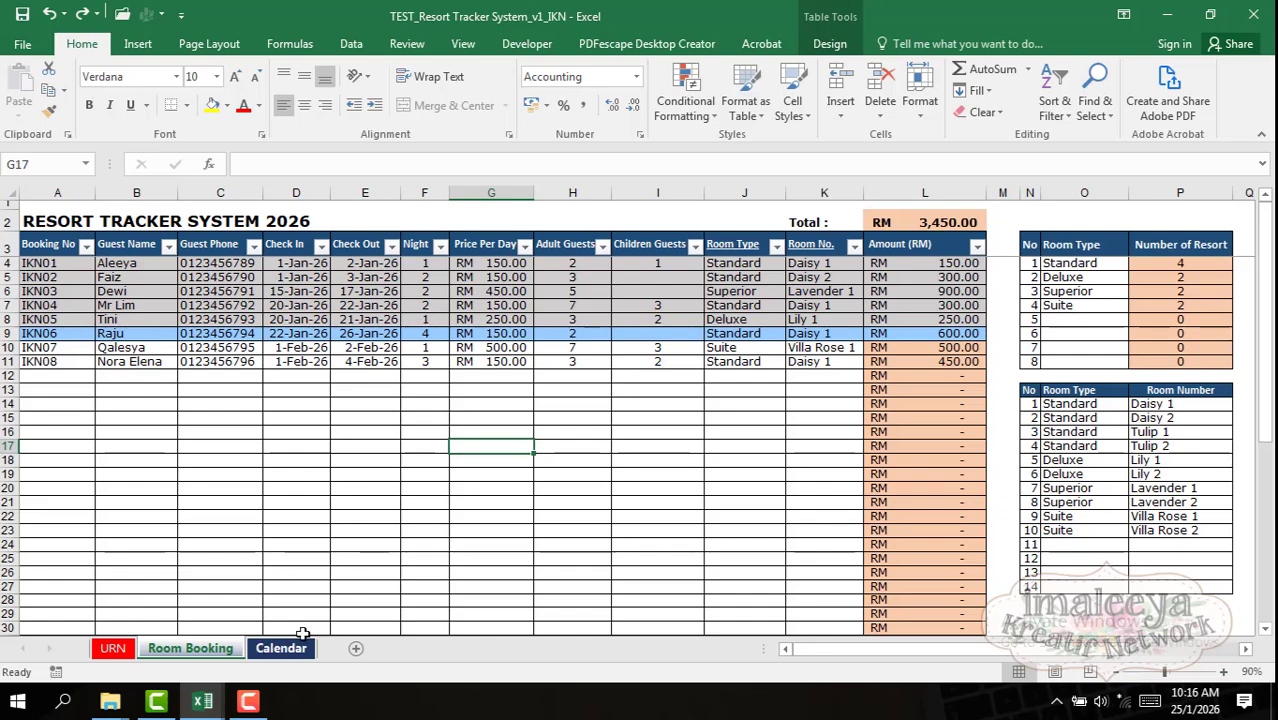
Step: Glance at the Calendar sheet, and examine the room type and room number lists beside the Room Booking table
left_click(276, 648)
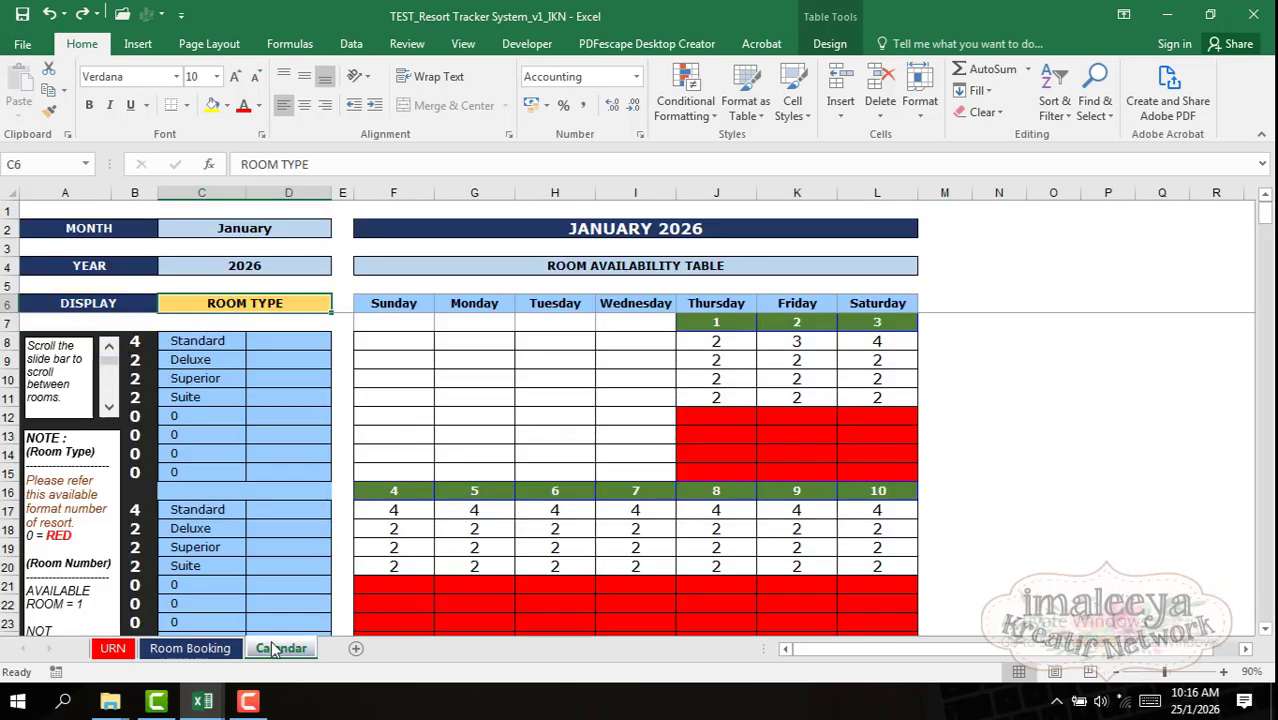
left_click(210, 648)
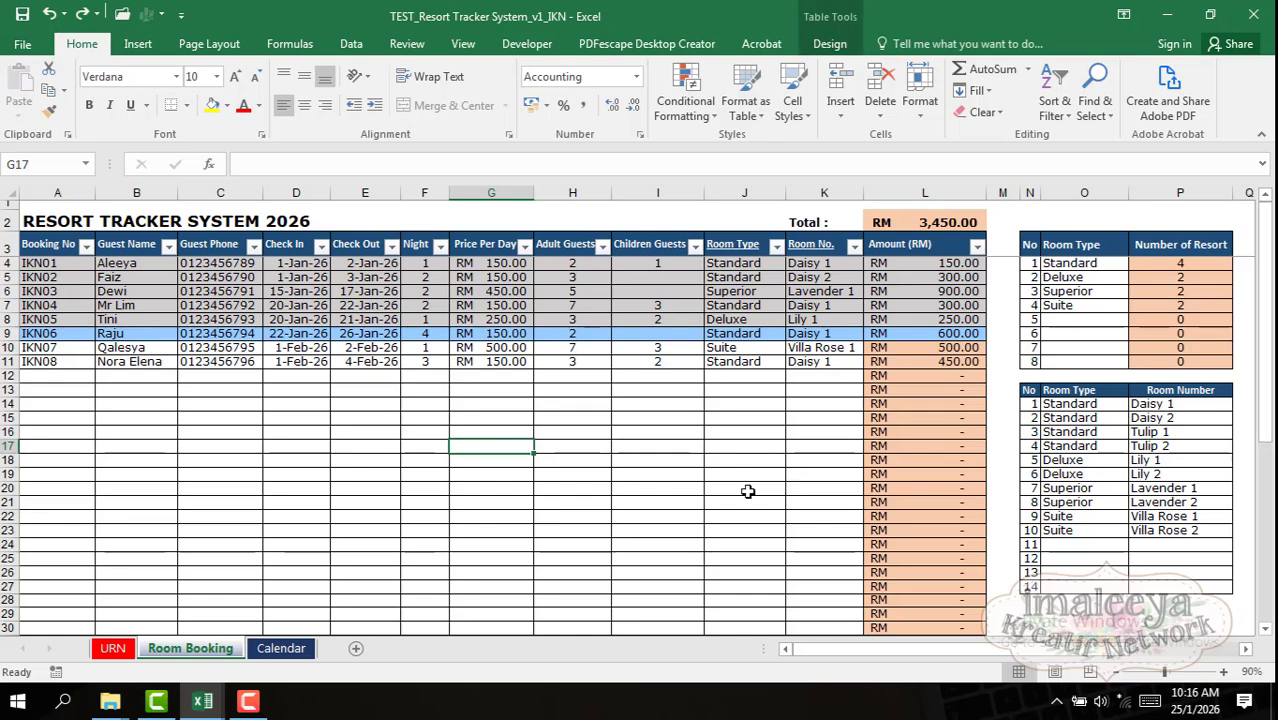
left_click(313, 203)
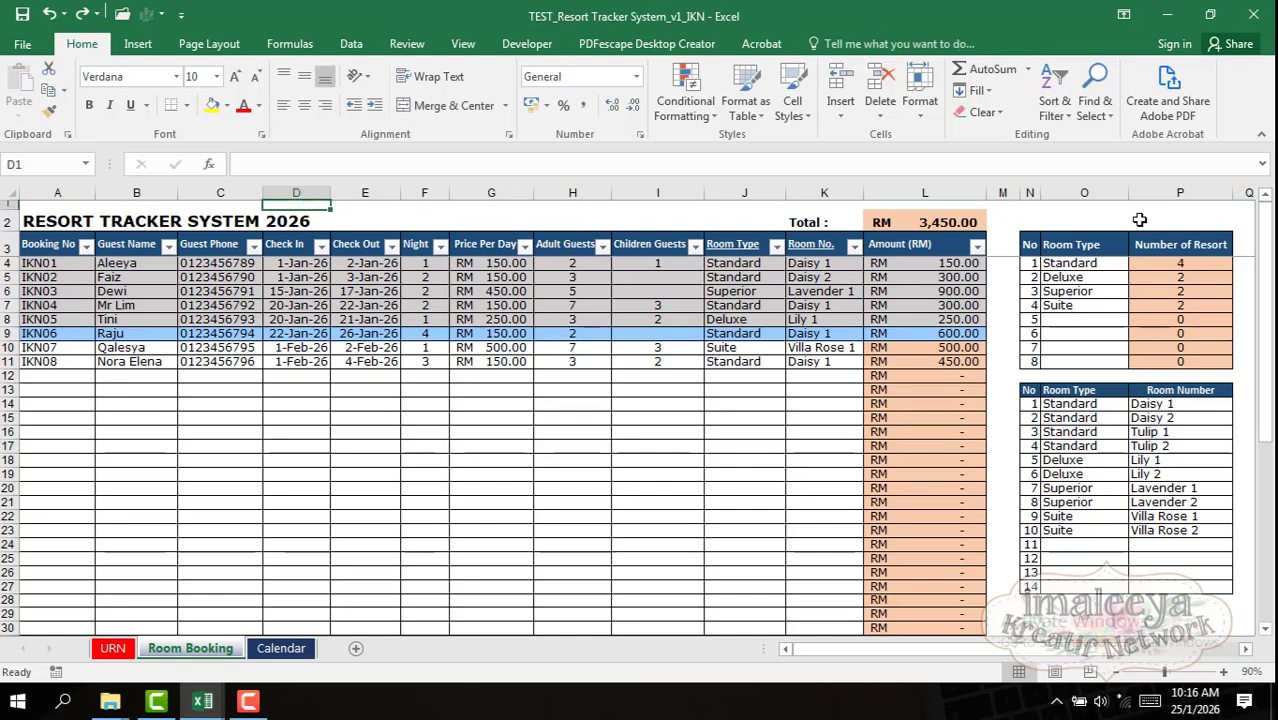
left_click(1058, 265)
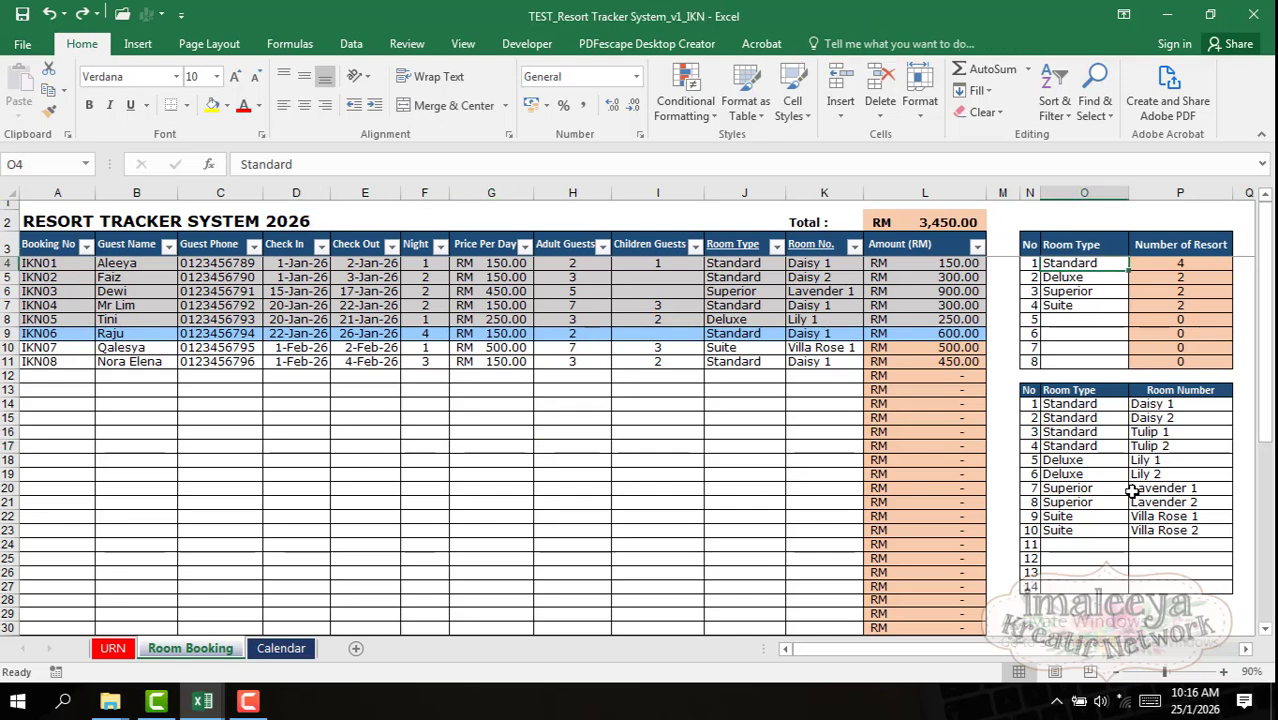
left_click(1216, 518)
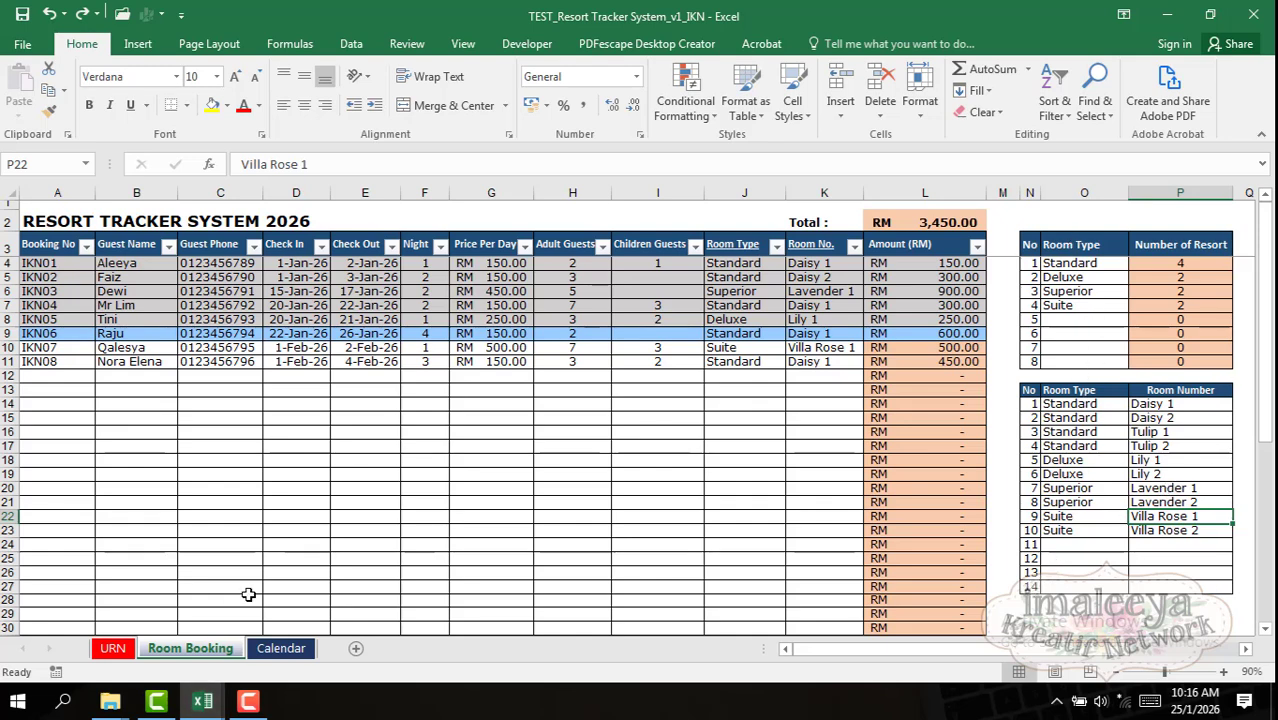
Step: Set the Calendar sheet's month to February and review the room availability table
left_click(281, 648)
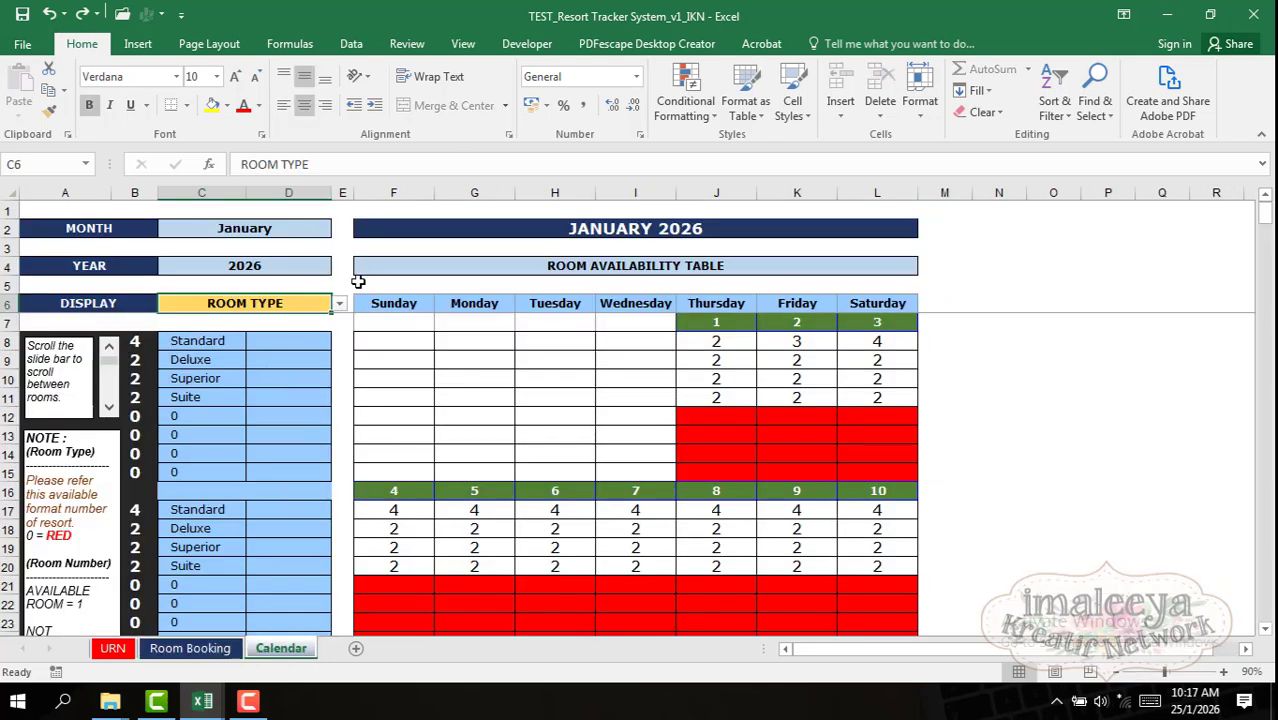
left_click(322, 228)
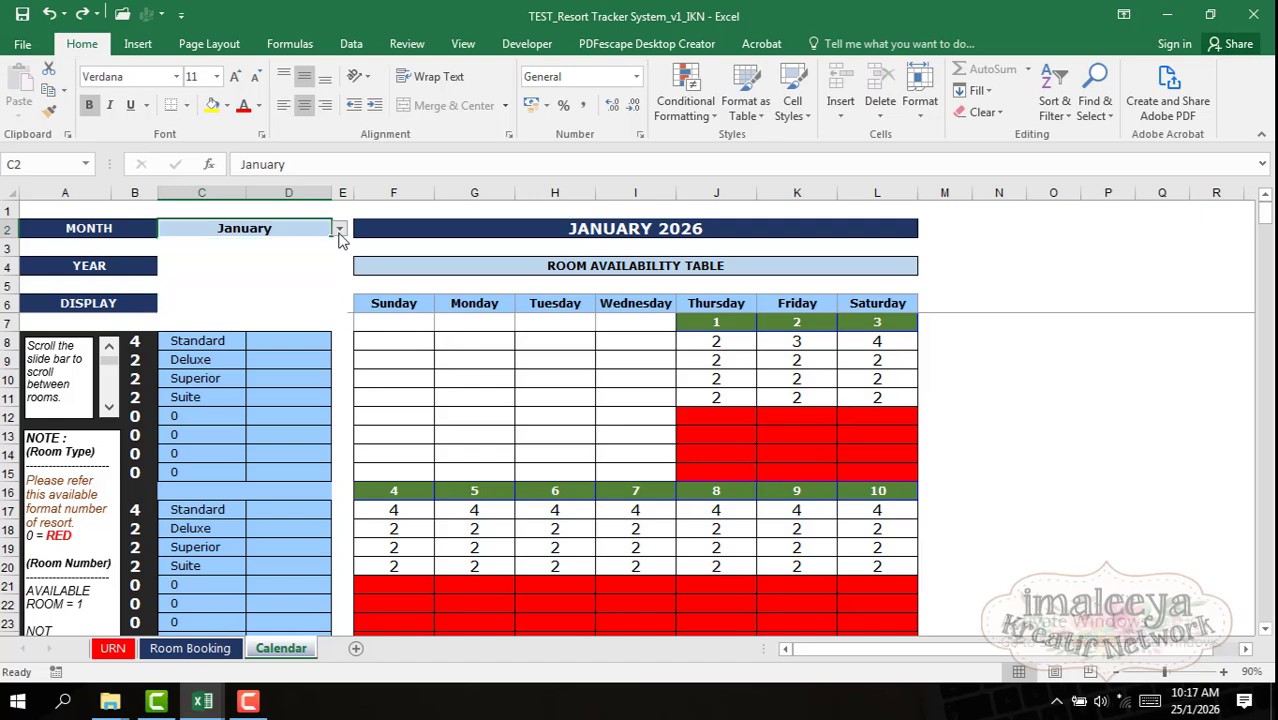
left_click(339, 232)
left_click(339, 232)
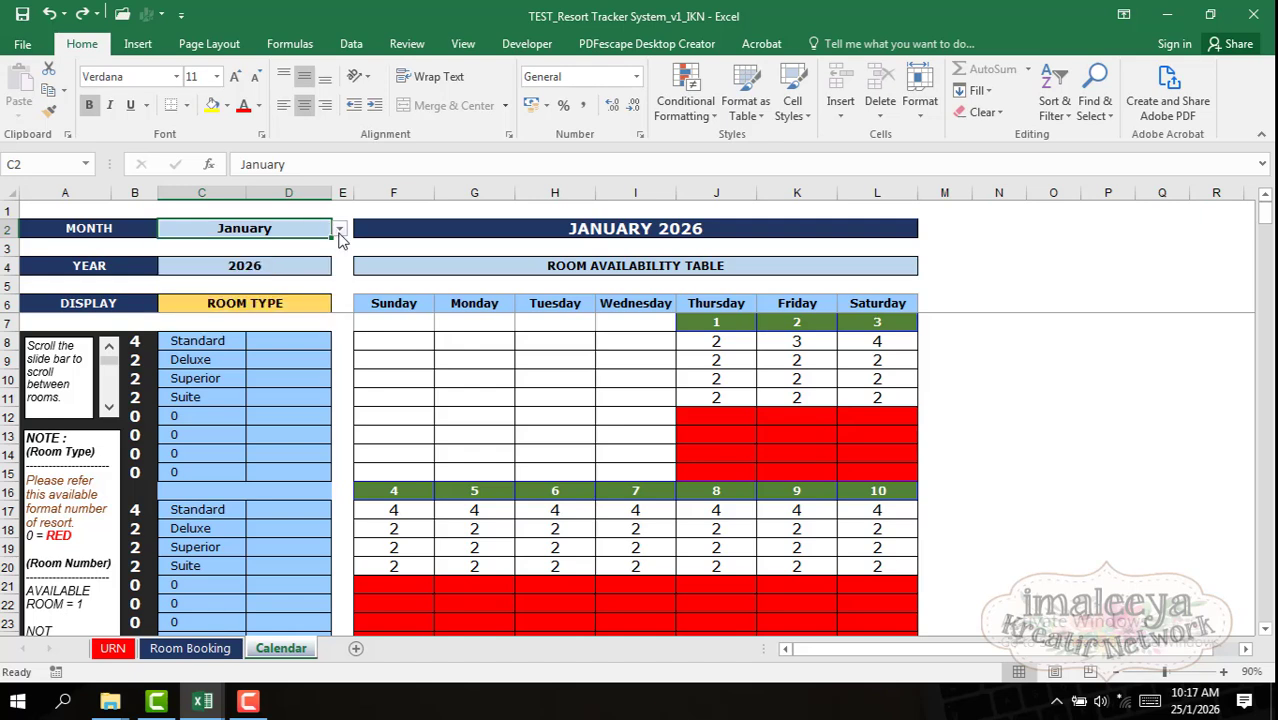
left_click(339, 232)
left_click(339, 232)
left_click(339, 232)
left_click(311, 257)
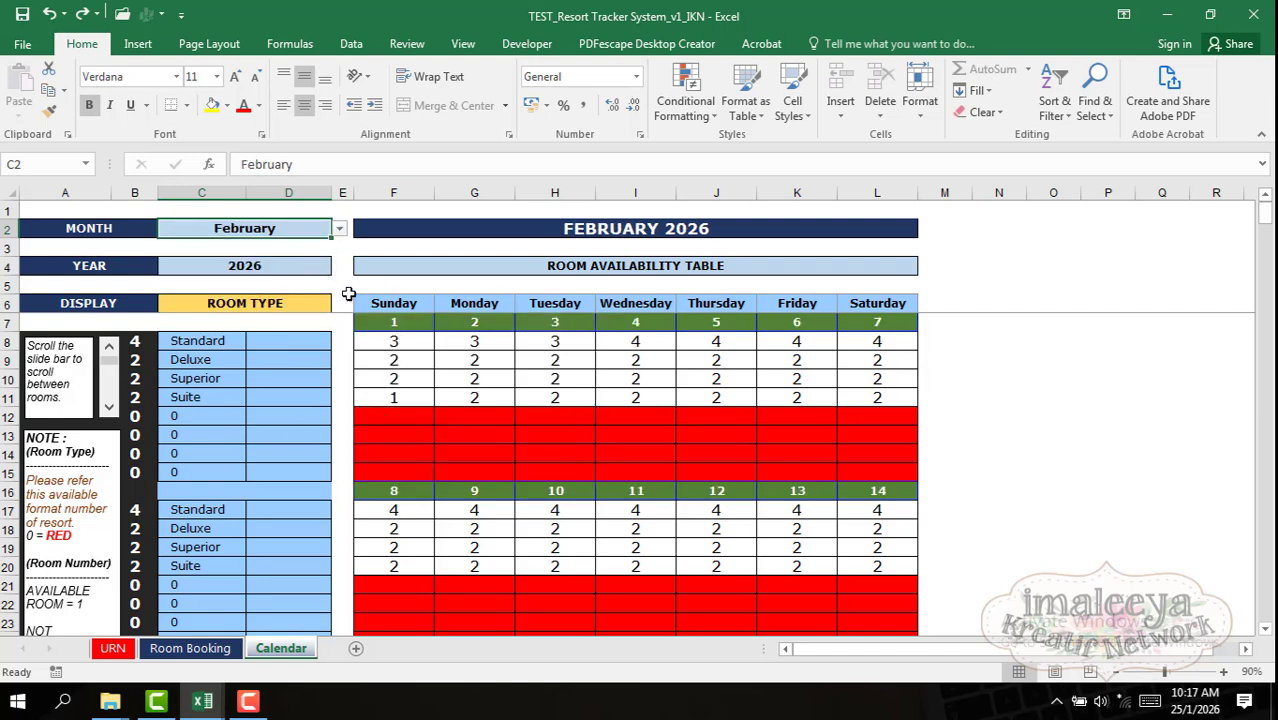
scroll(585, 399, "down", 3)
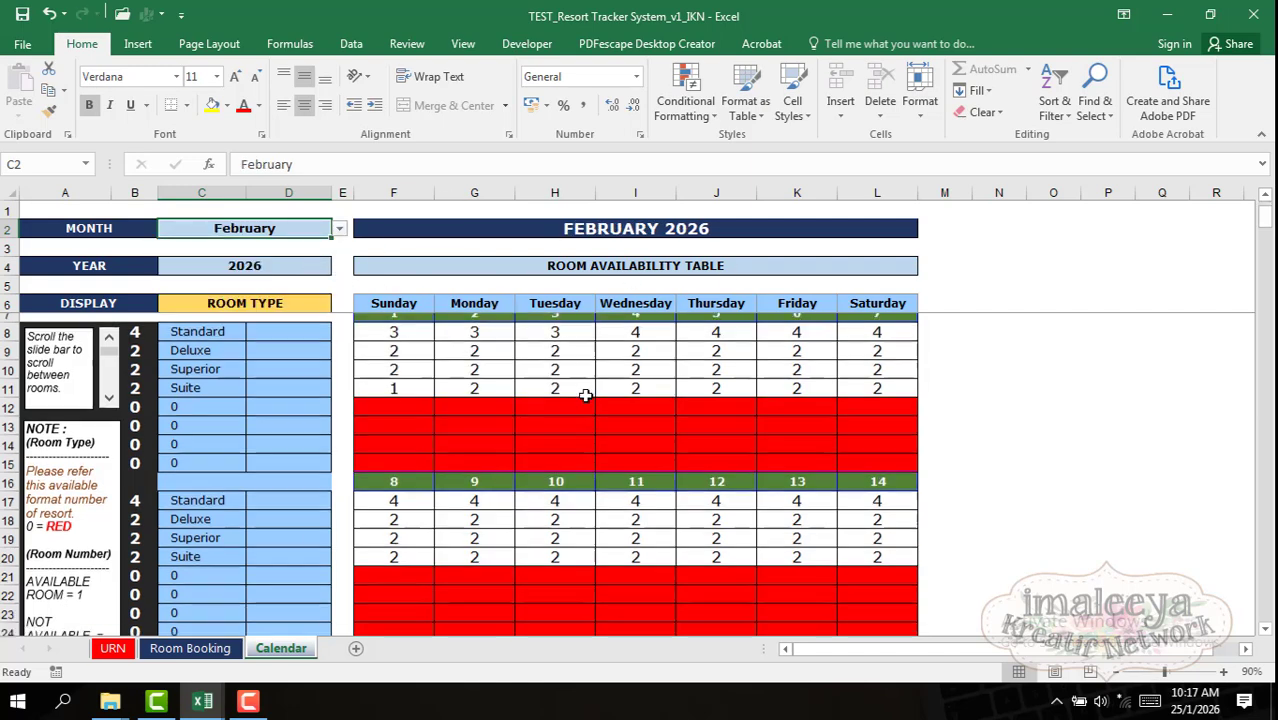
scroll(685, 436, "up", 3)
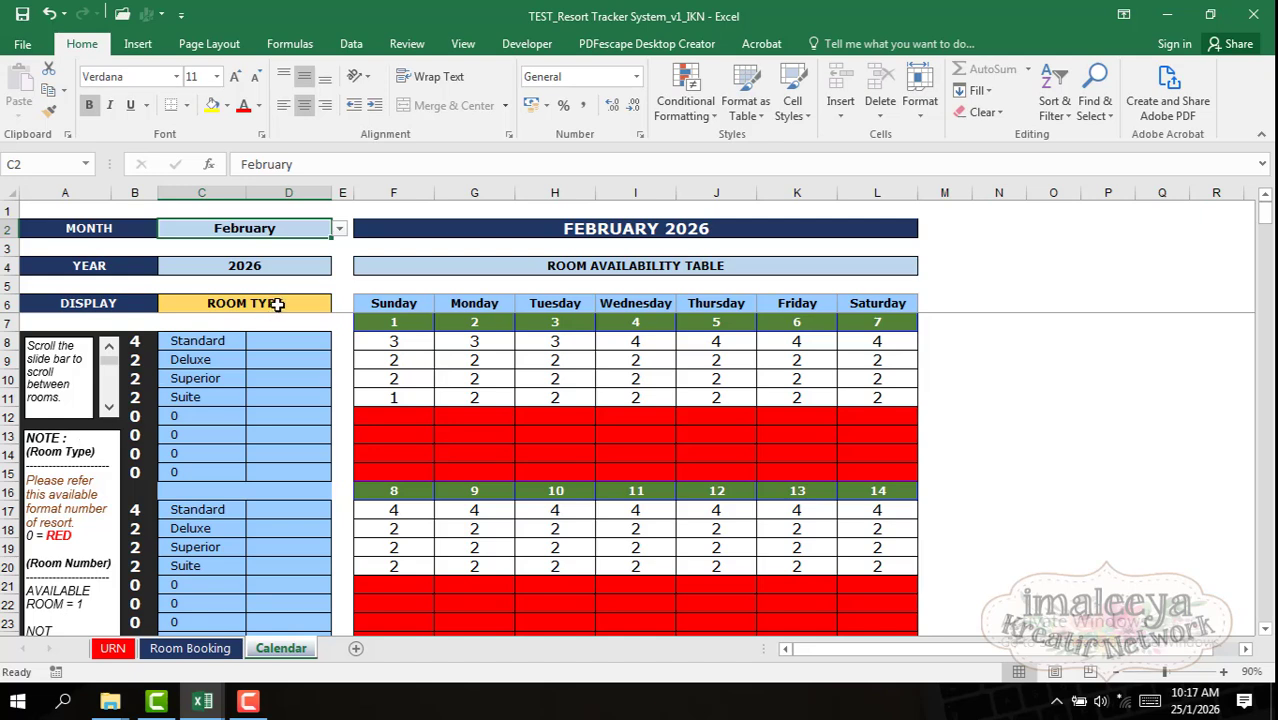
Step: Choose ROOM TYPE as the calendar's display option
left_click(278, 306)
left_click(339, 306)
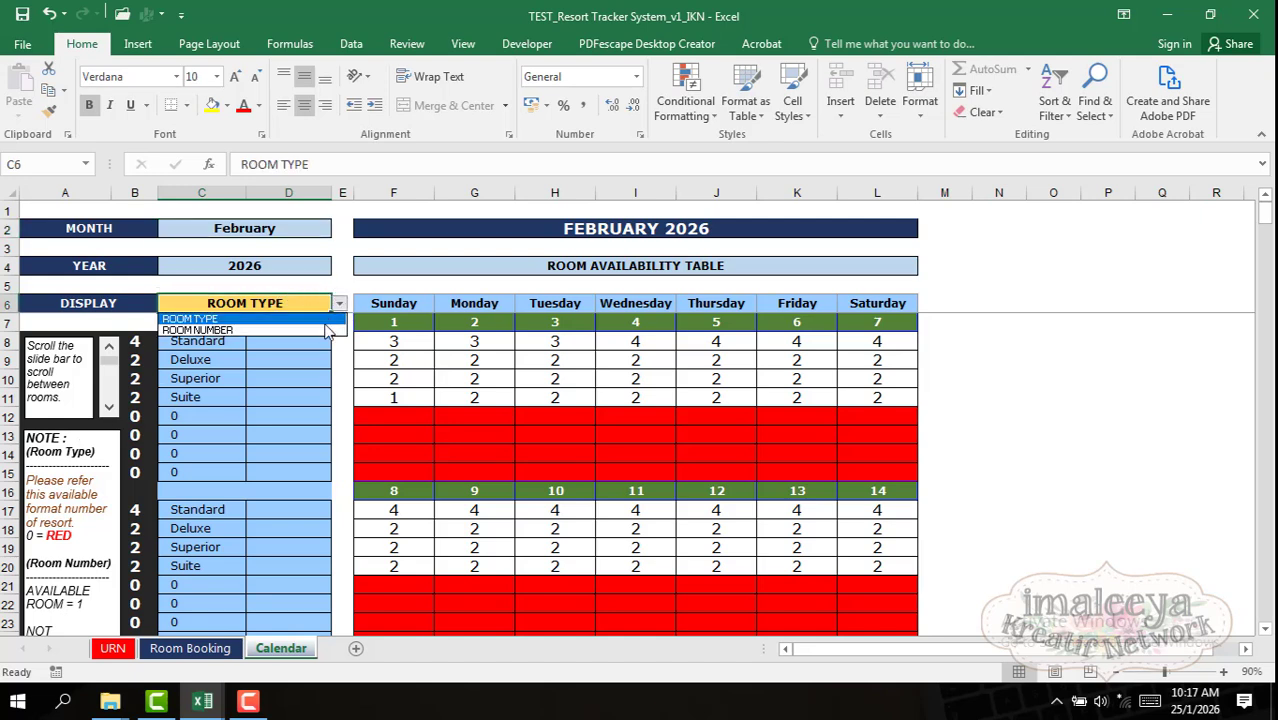
left_click(300, 319)
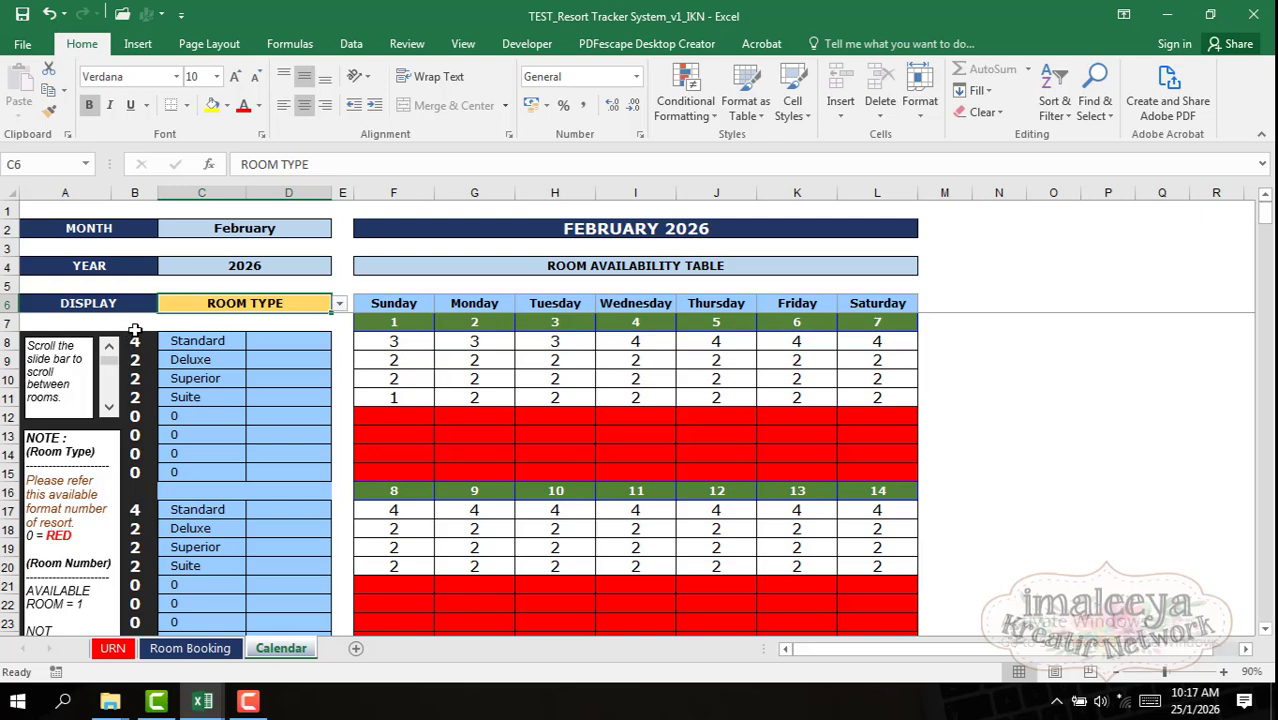
Step: Set the calendar's month to January
left_click(316, 224)
left_click(339, 229)
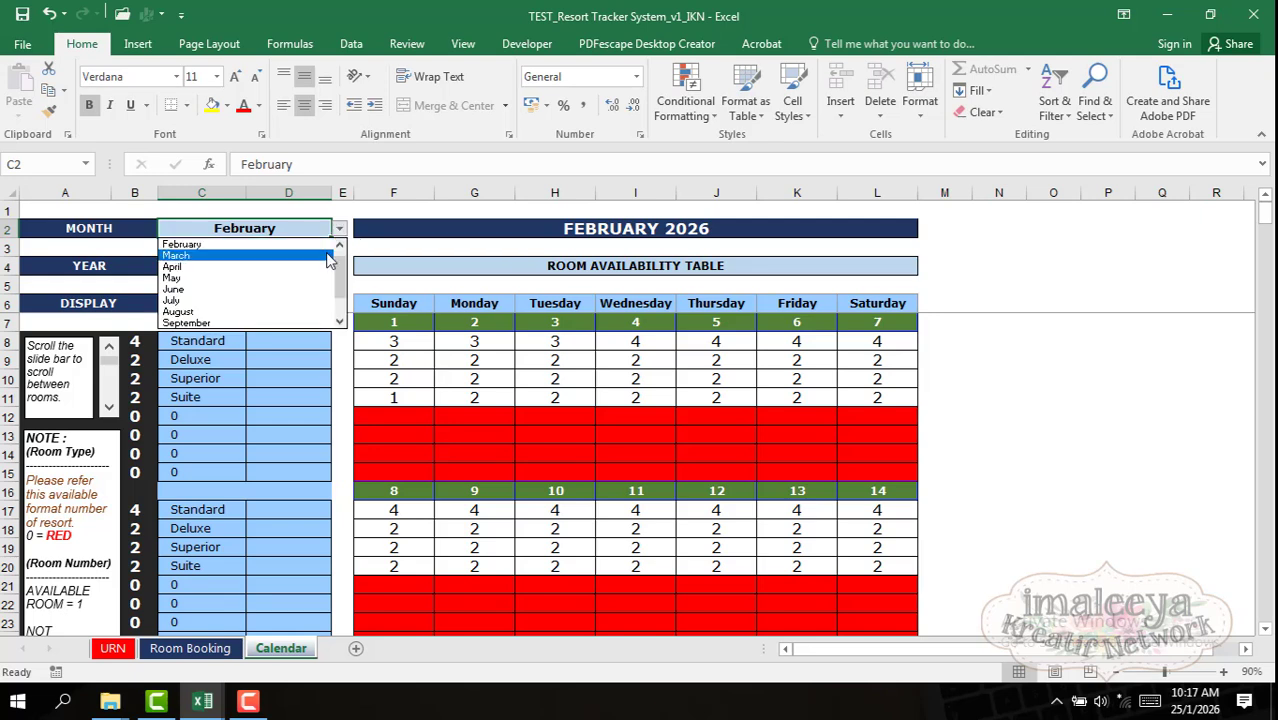
scroll(339, 259, "up", 1)
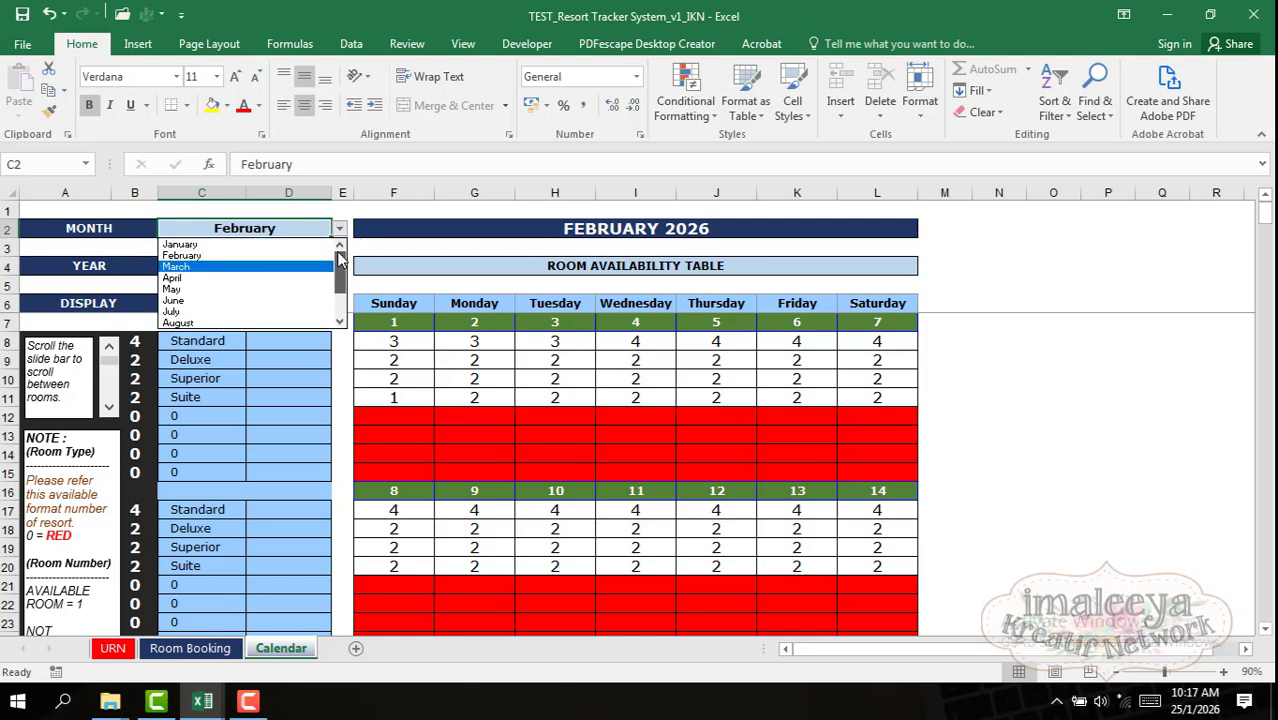
left_click(254, 250)
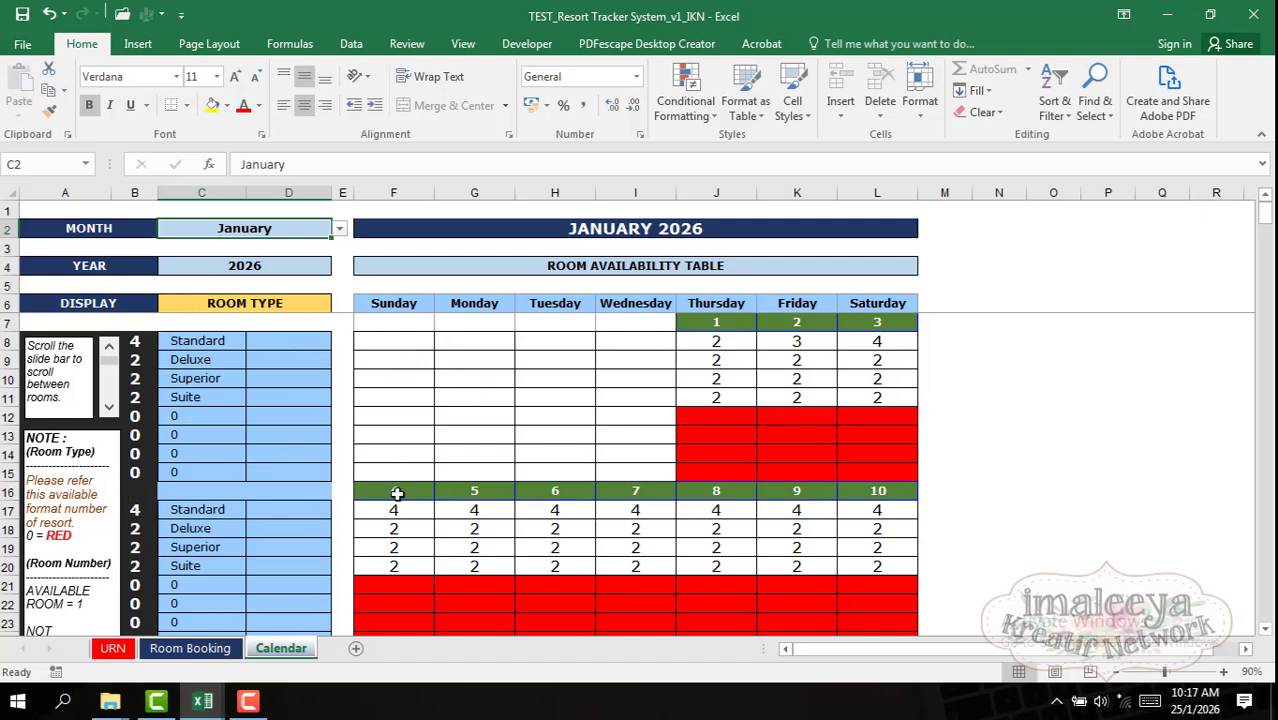
Step: Compare the room type quantities and early January bookings on the Room Booking sheet with the calendar's availability table
left_click(190, 648)
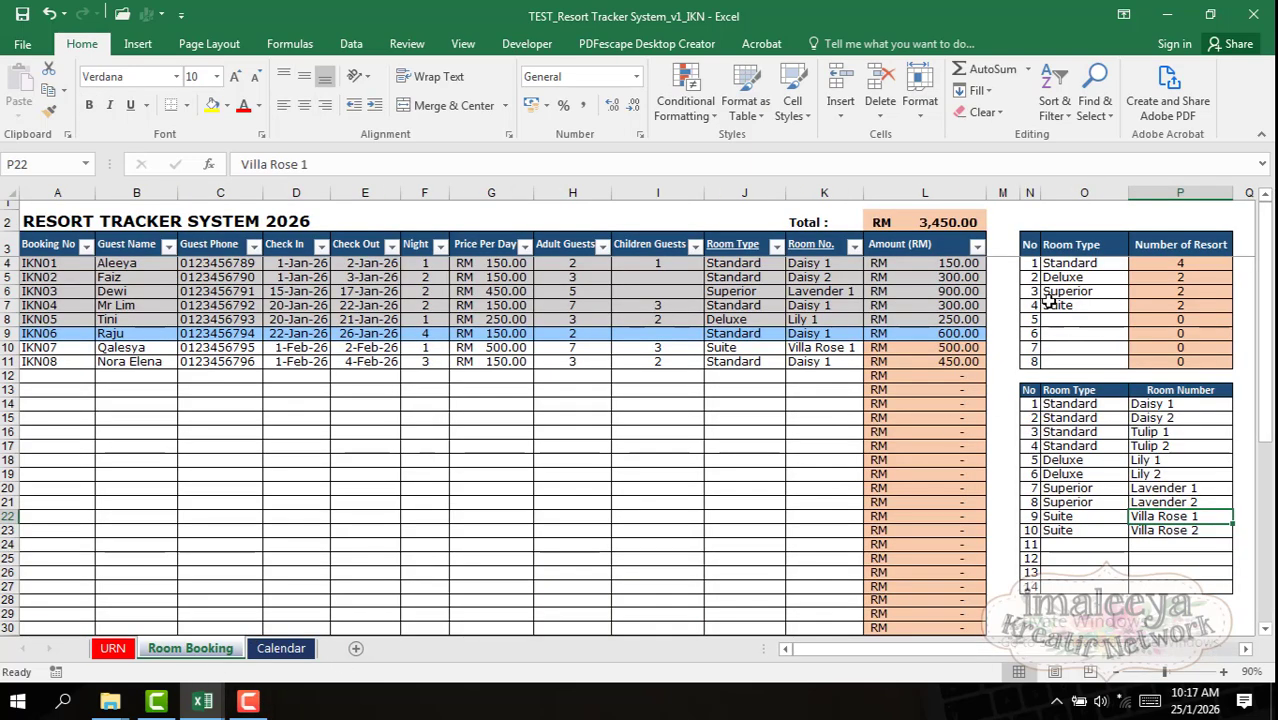
left_click(281, 648)
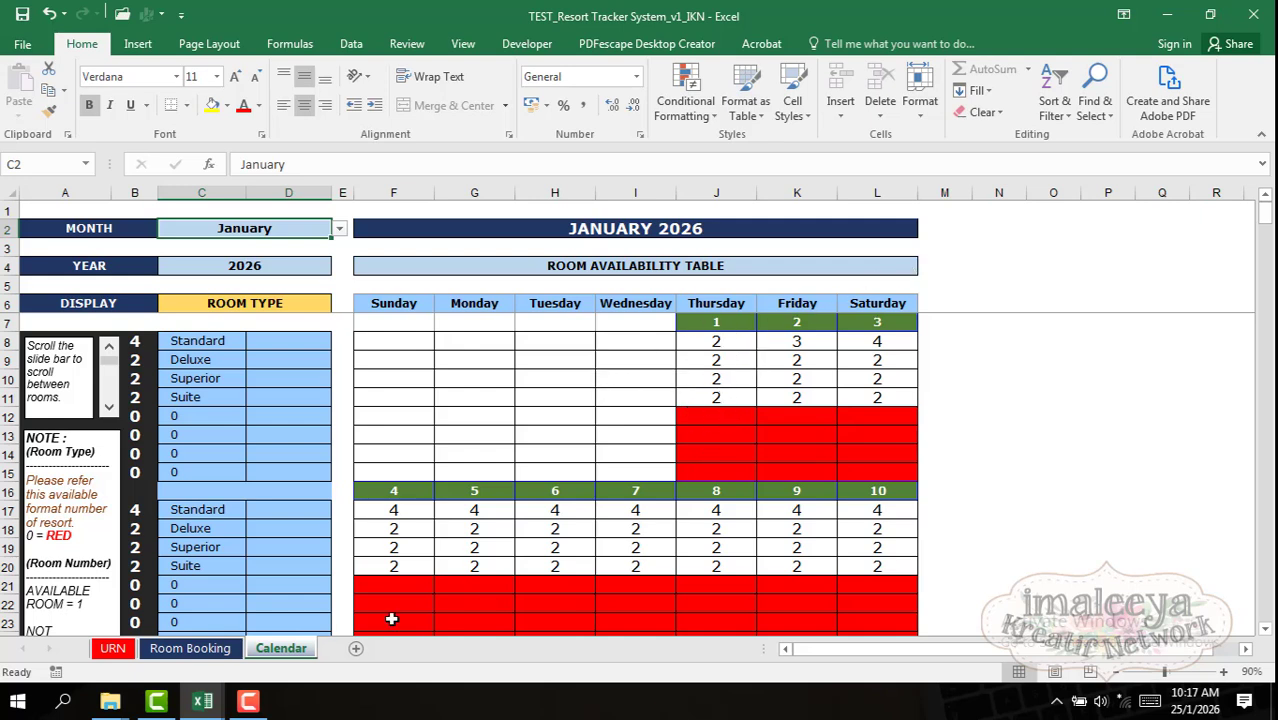
left_click(210, 649)
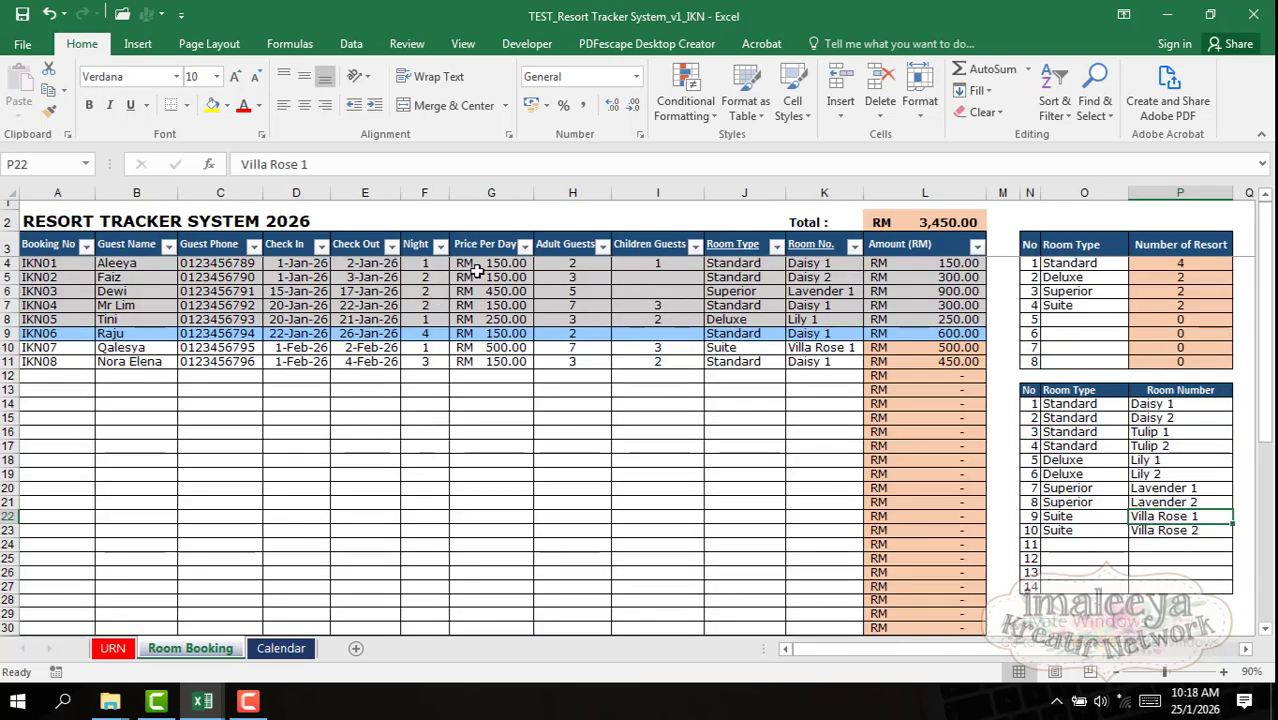
left_click(283, 648)
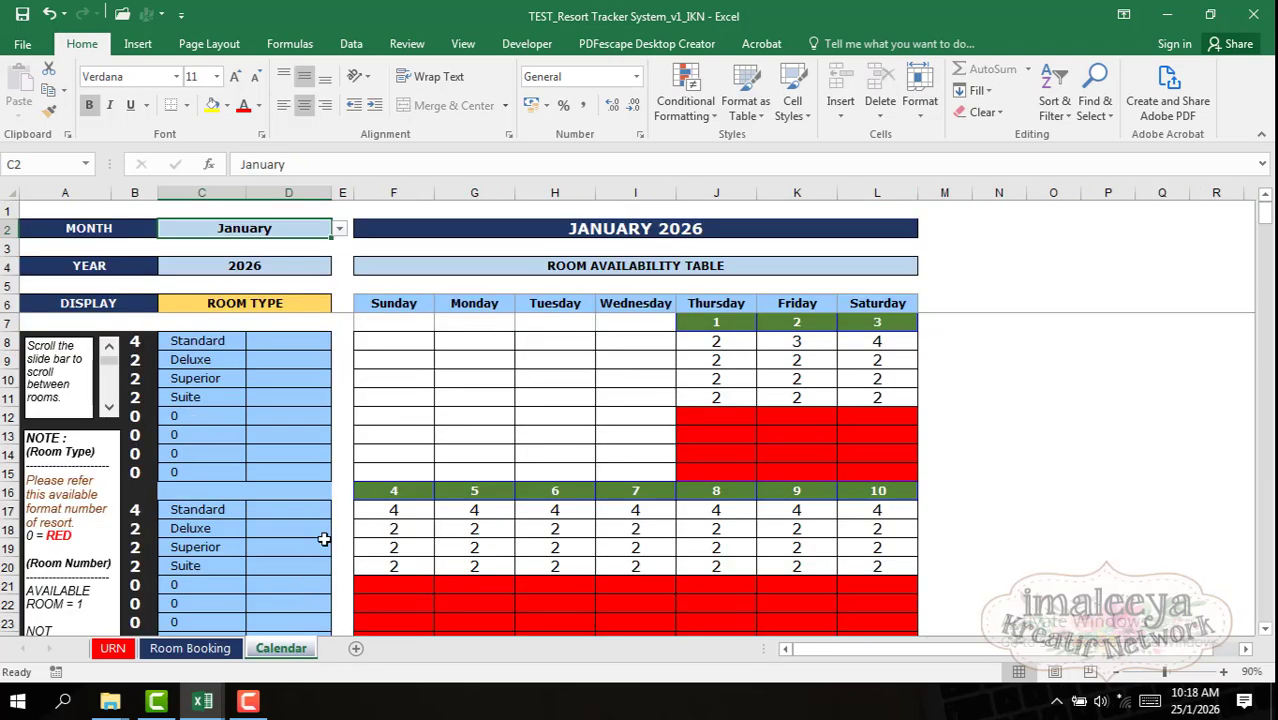
scroll(324, 539, "down", 1)
left_click(190, 648)
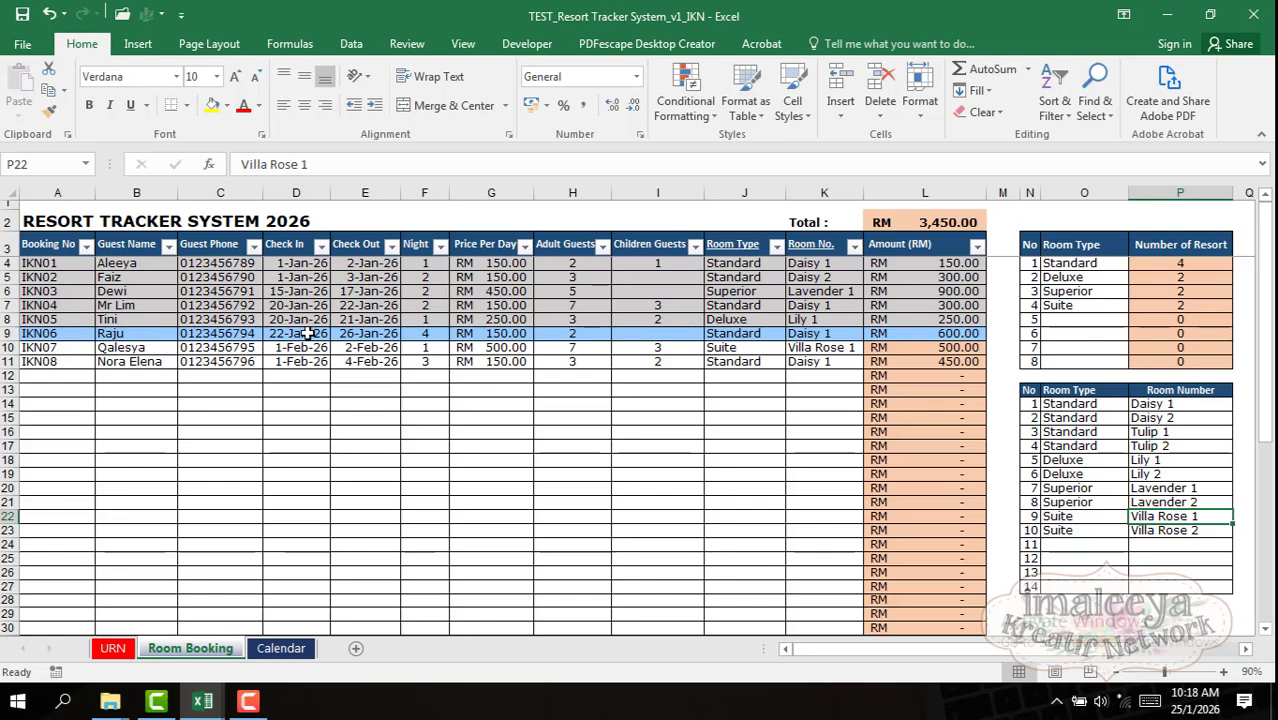
Step: Examine the remaining January weeks of the calendar by room type, and check them against the bookings on the Room Booking sheet
left_click(266, 660)
scroll(428, 460, "down", 2)
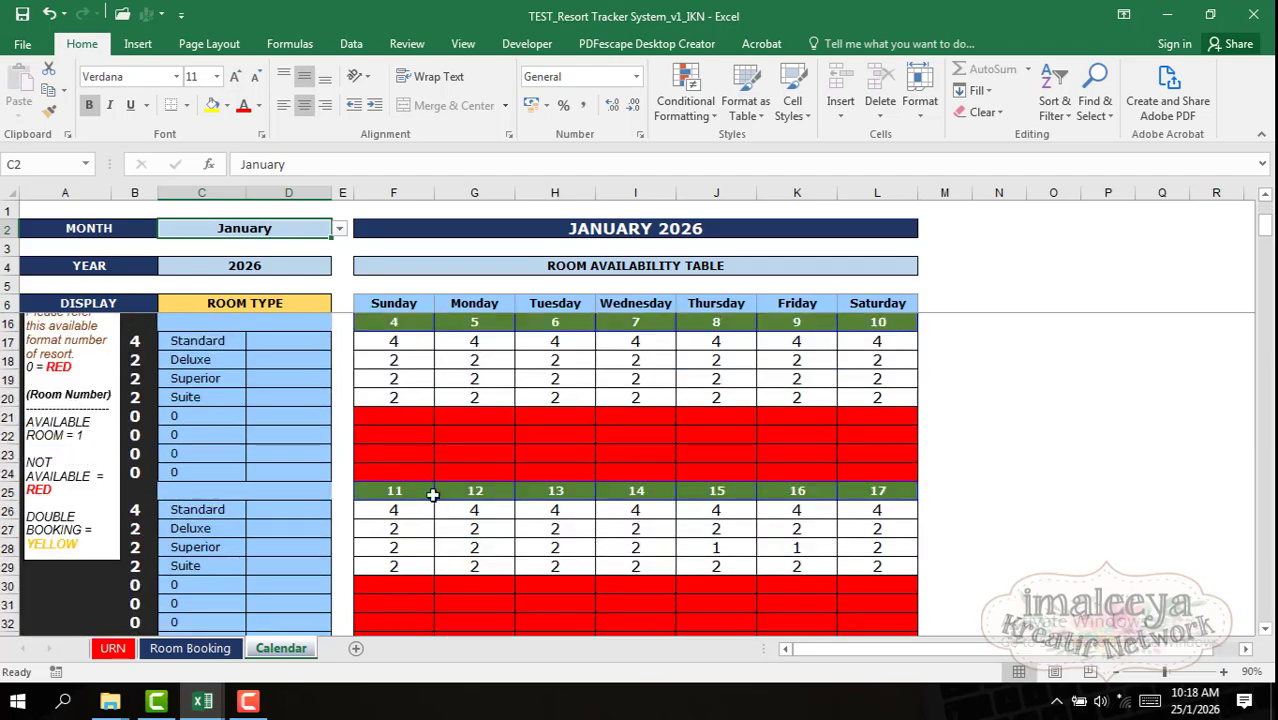
scroll(432, 495, "down", 4)
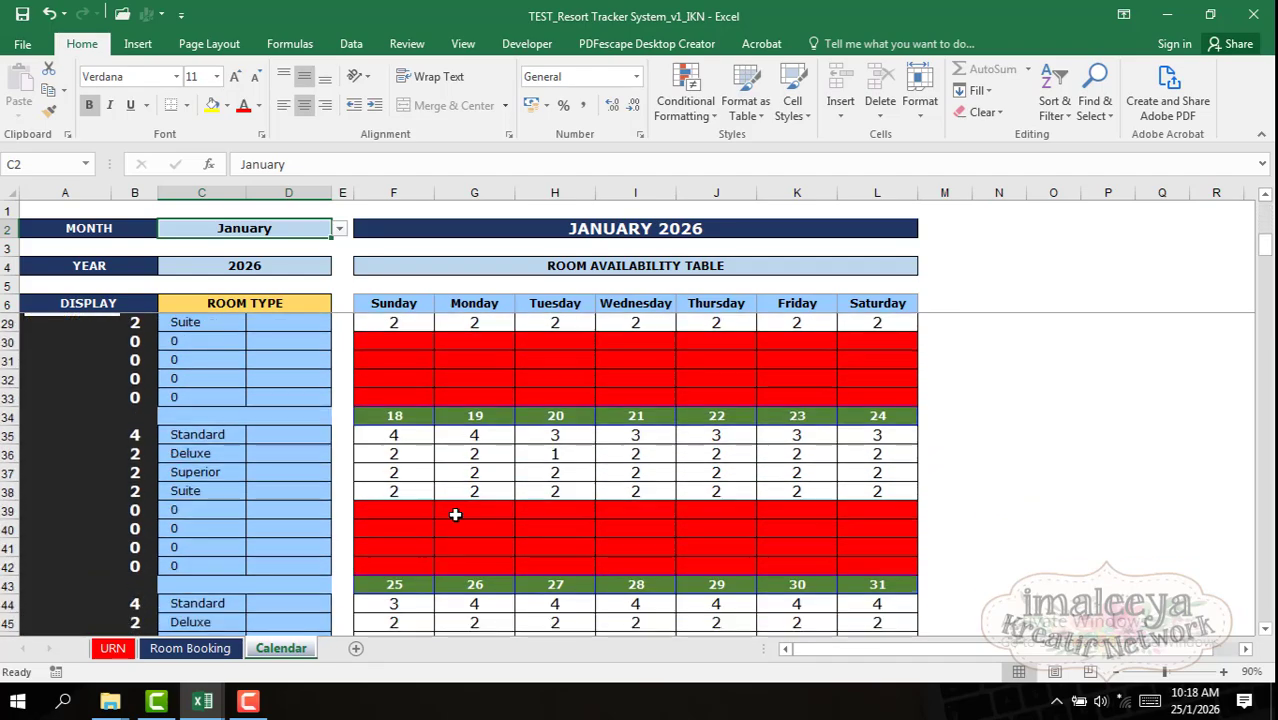
scroll(455, 514, "down", 2)
scroll(600, 495, "up", 2)
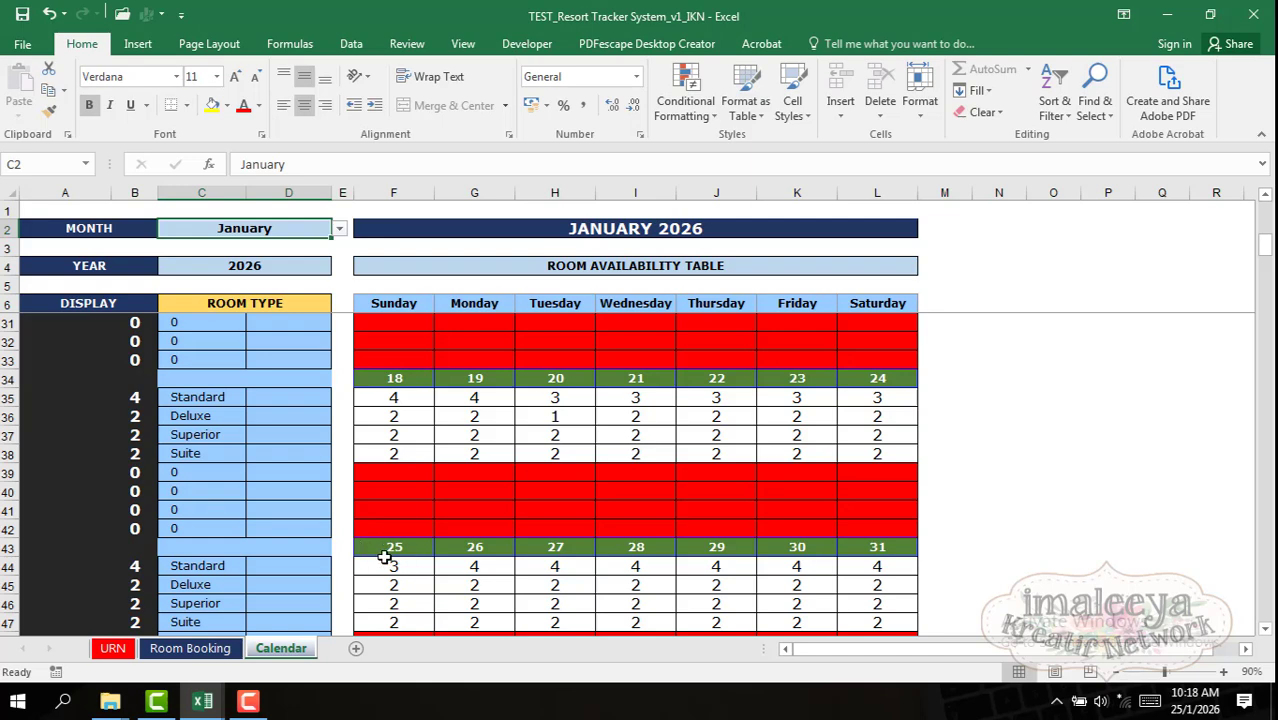
left_click(192, 648)
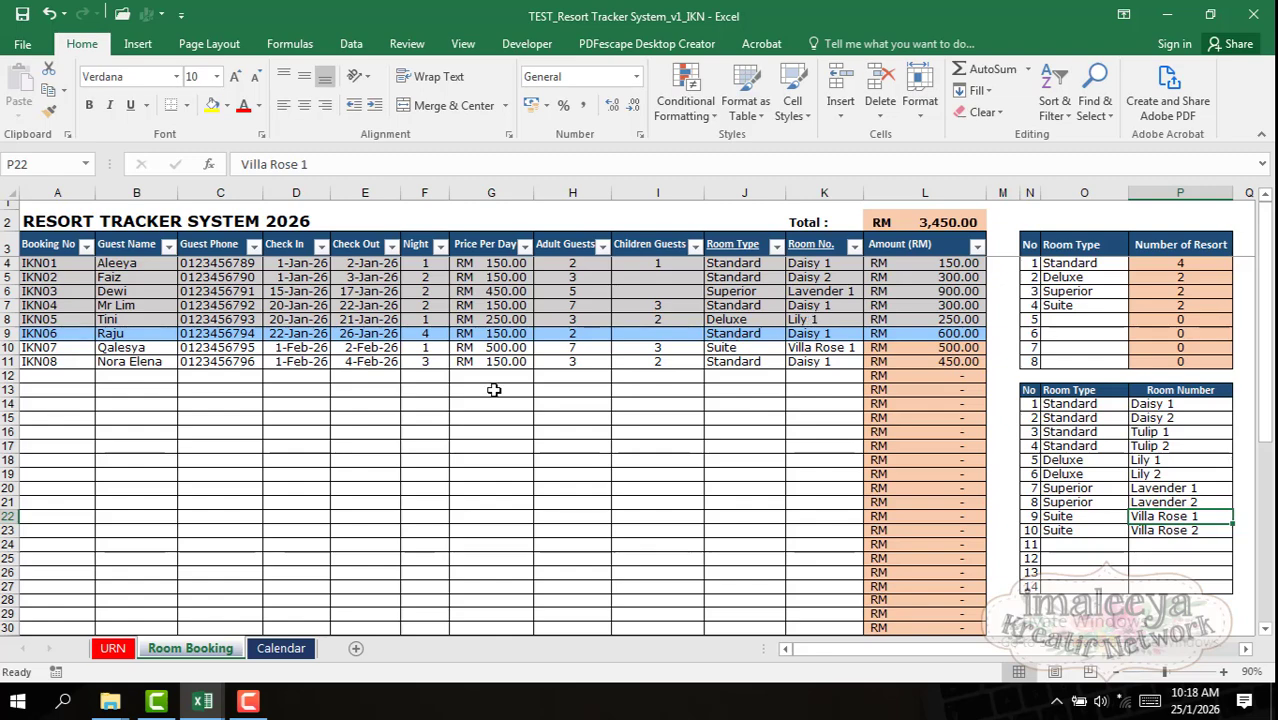
left_click(283, 648)
scroll(379, 502, "up", 8)
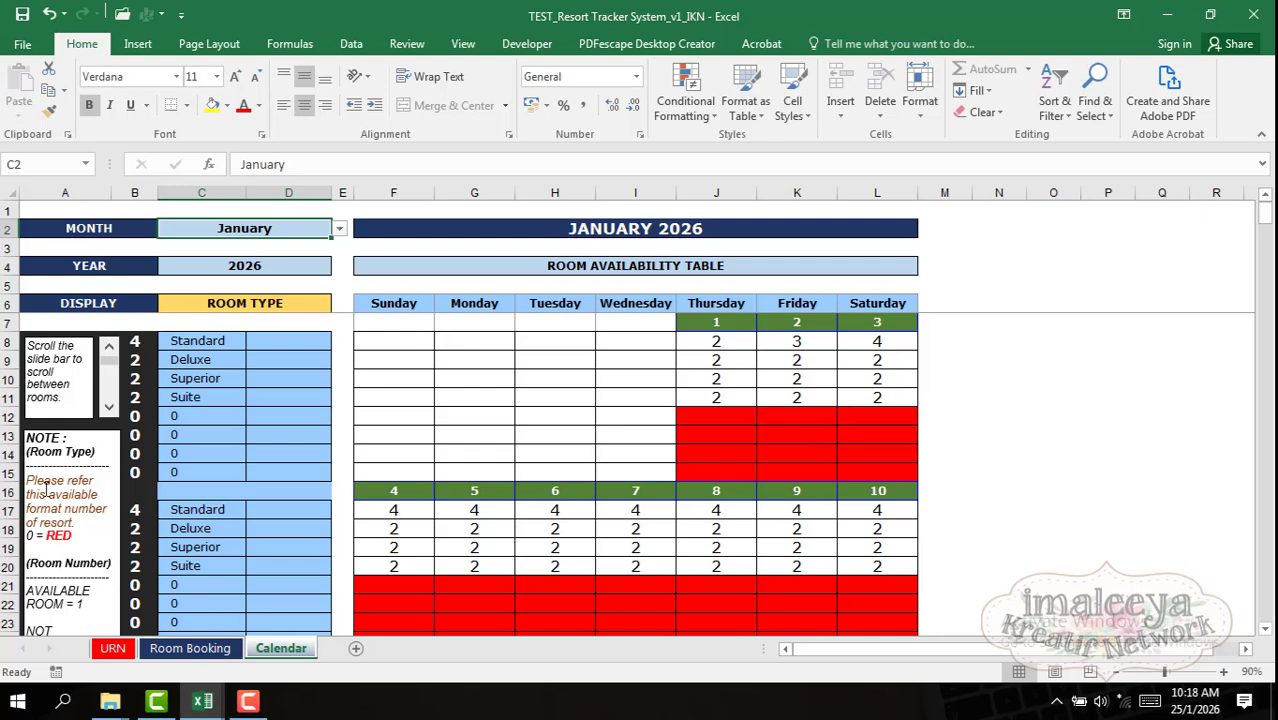
Step: Set the calendar's display to ROOM NUMBER, and review the colour note and the room-by-room availability for January
left_click(302, 308)
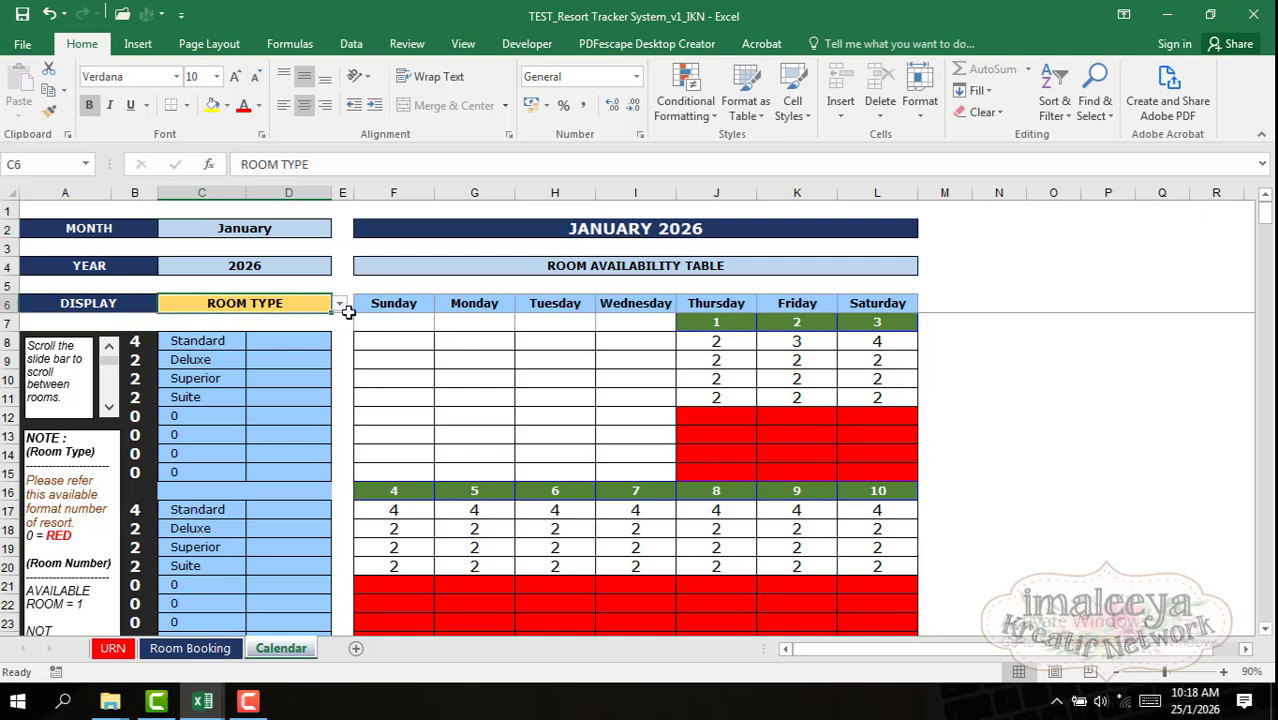
left_click(341, 311)
left_click(310, 331)
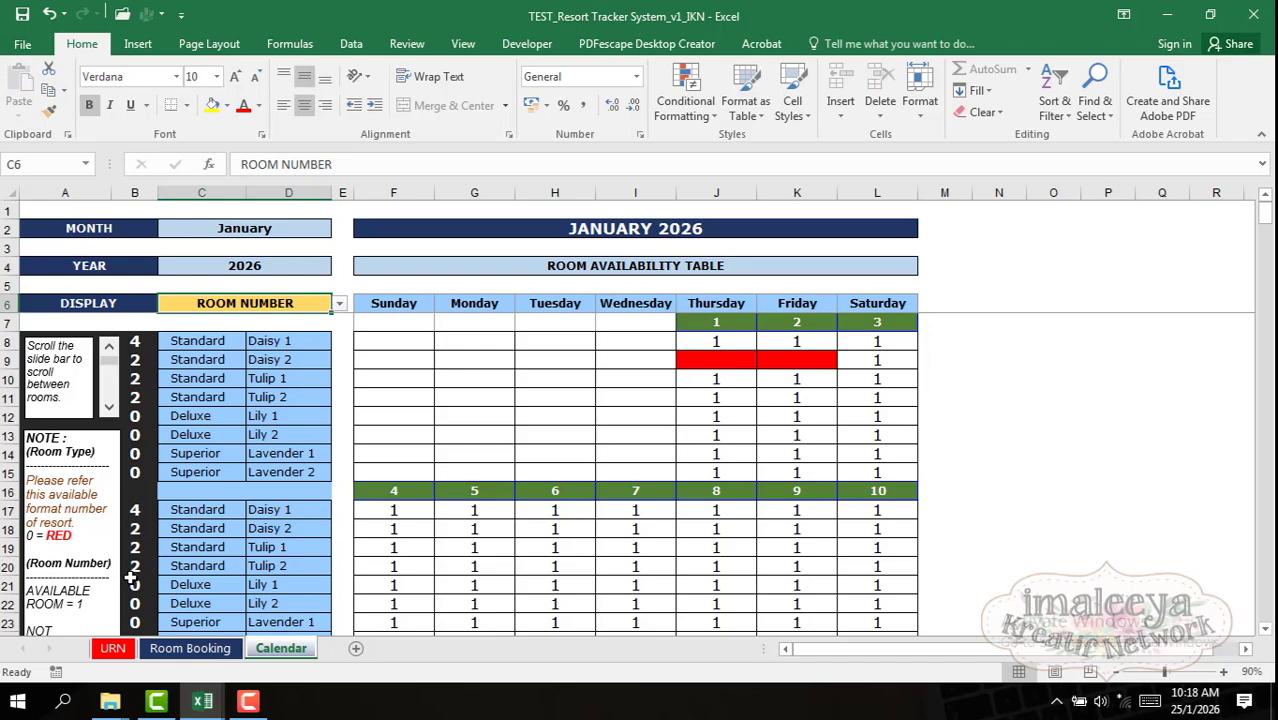
scroll(92, 596, "down", 3)
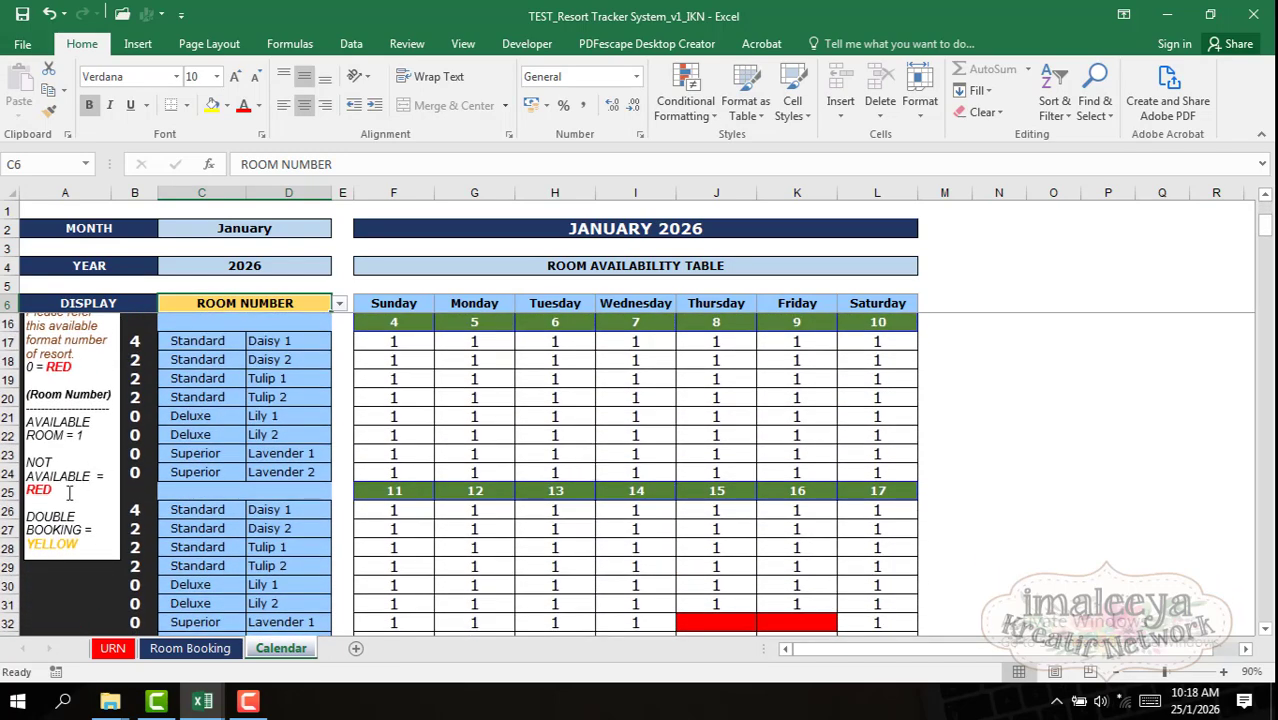
scroll(720, 450, "up", 3)
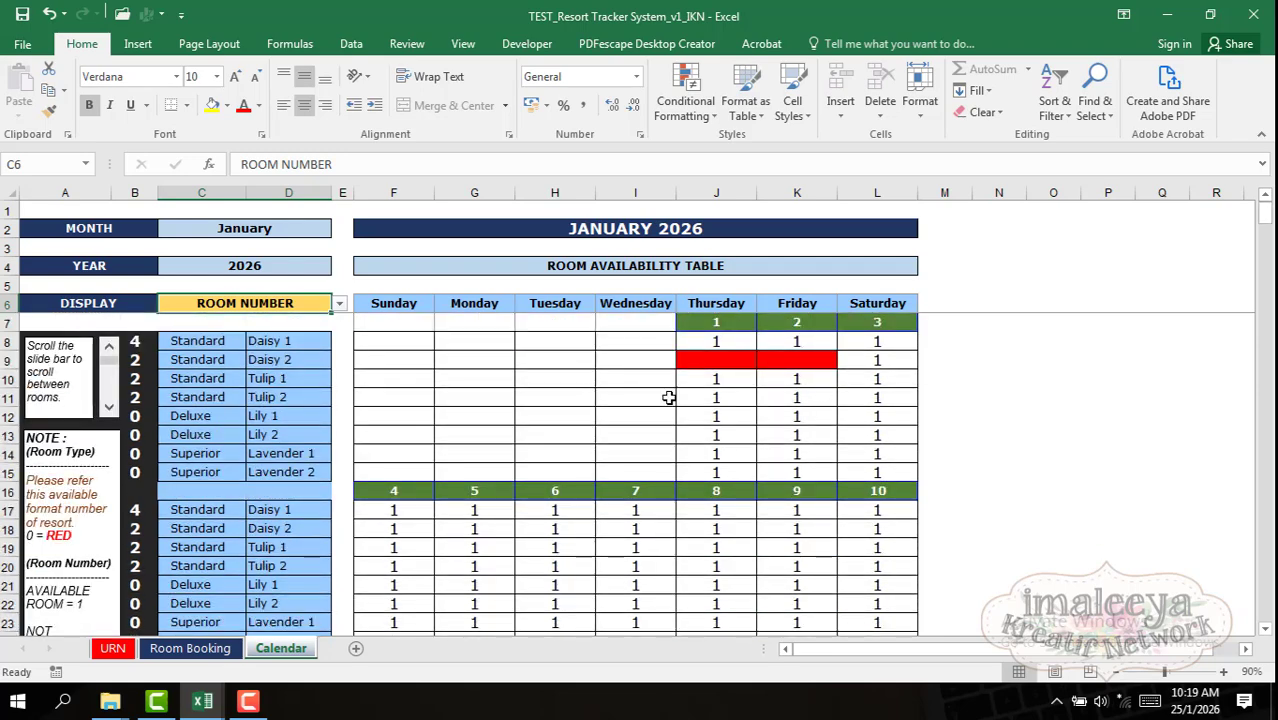
scroll(405, 524, "down", 1)
scroll(113, 568, "down", 1)
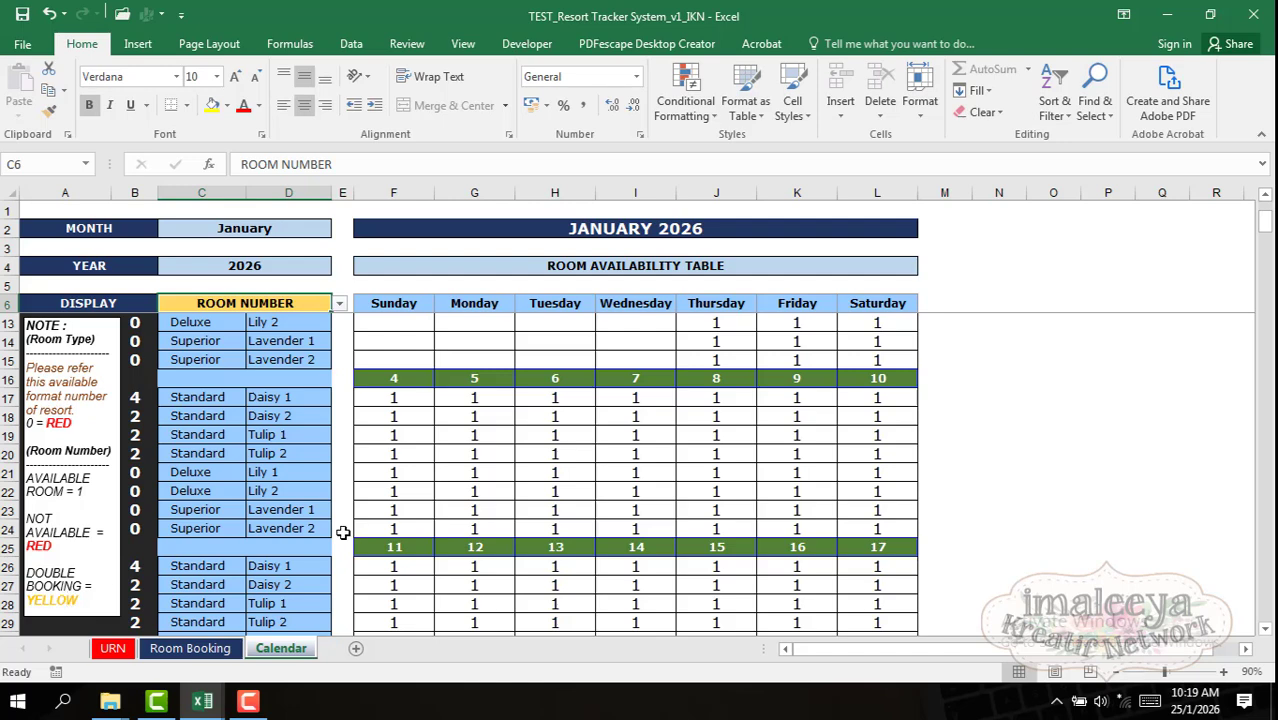
scroll(522, 497, "up", 2)
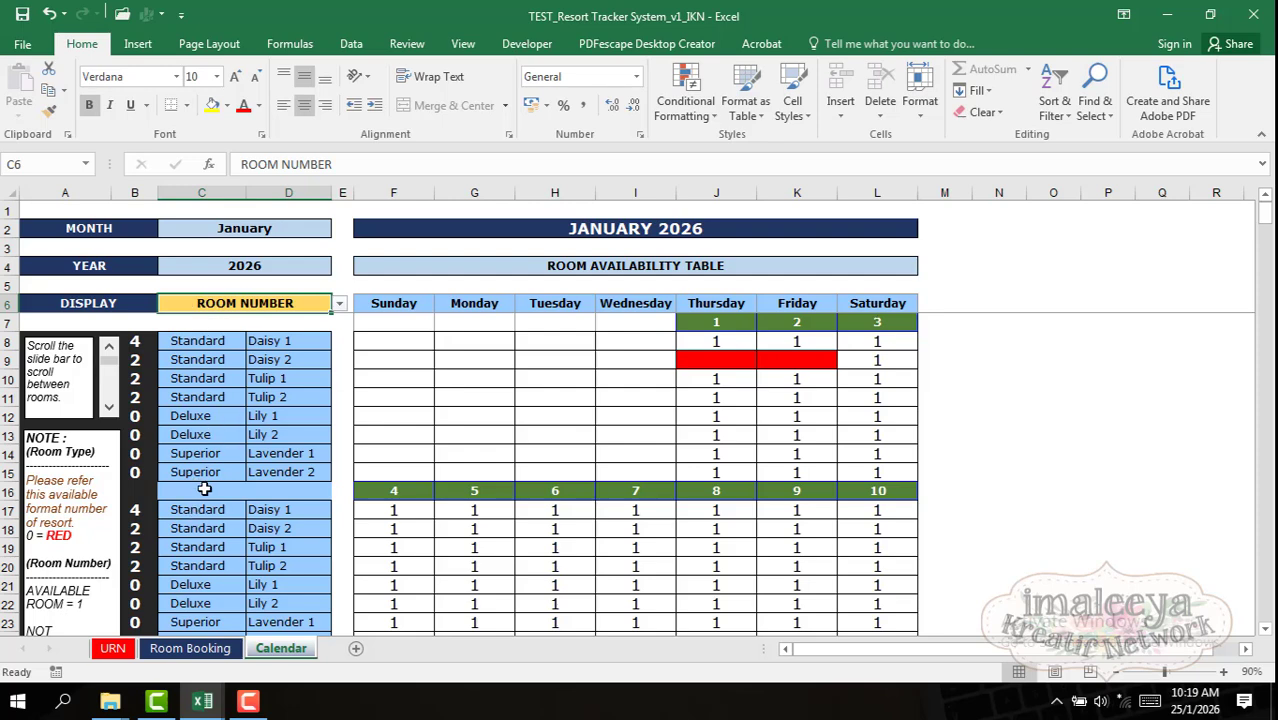
Step: Compare the room number list on the Room Booking sheet with the rooms listed in the calendar
left_click(172, 650)
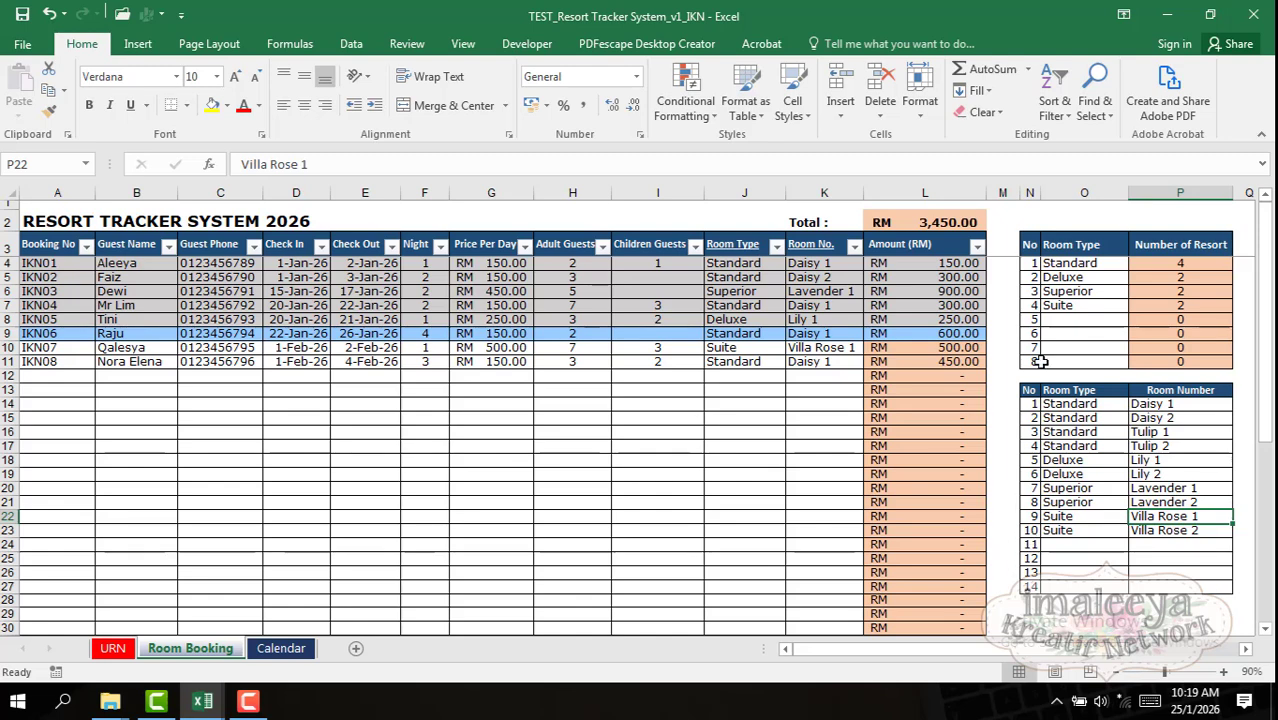
left_click(281, 648)
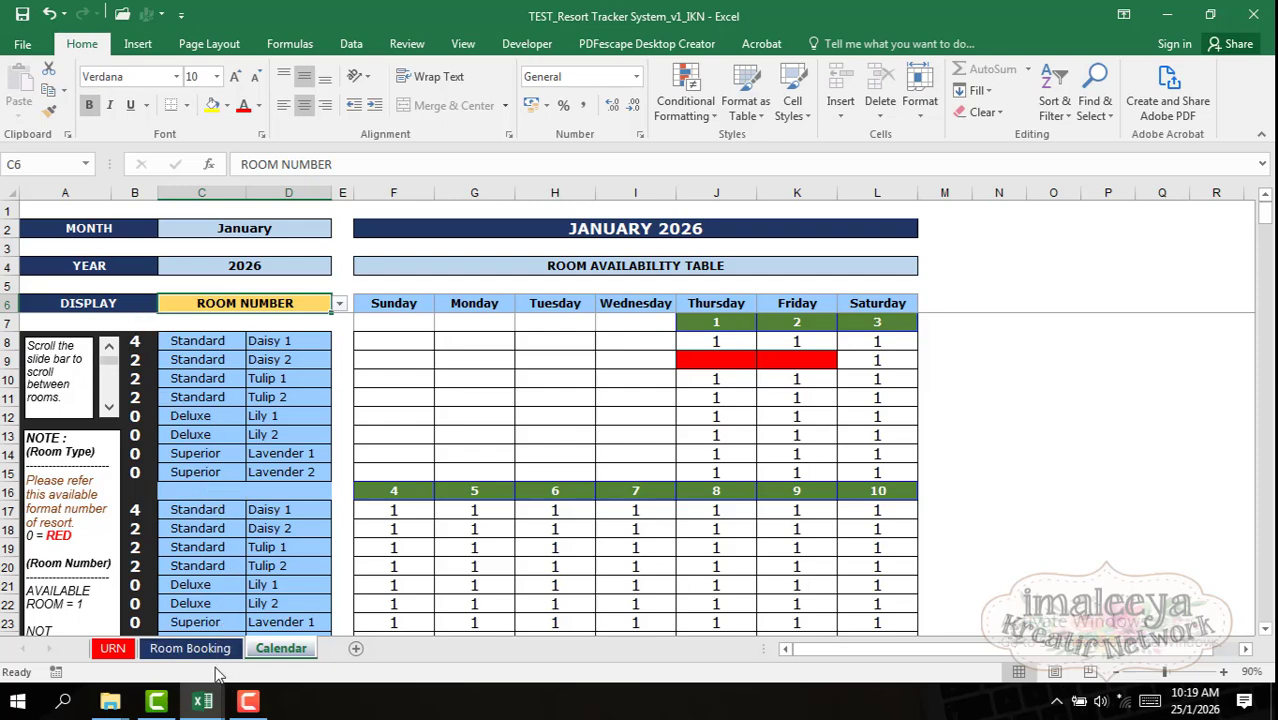
left_click(190, 648)
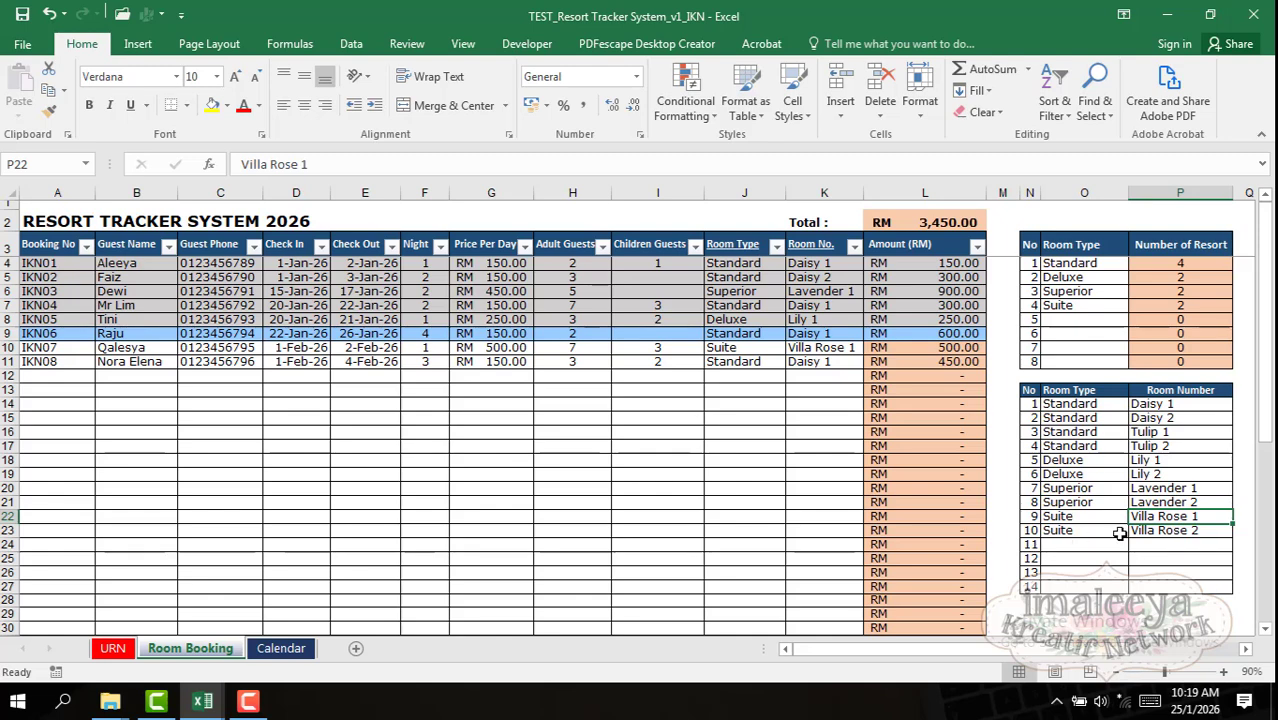
left_click(283, 648)
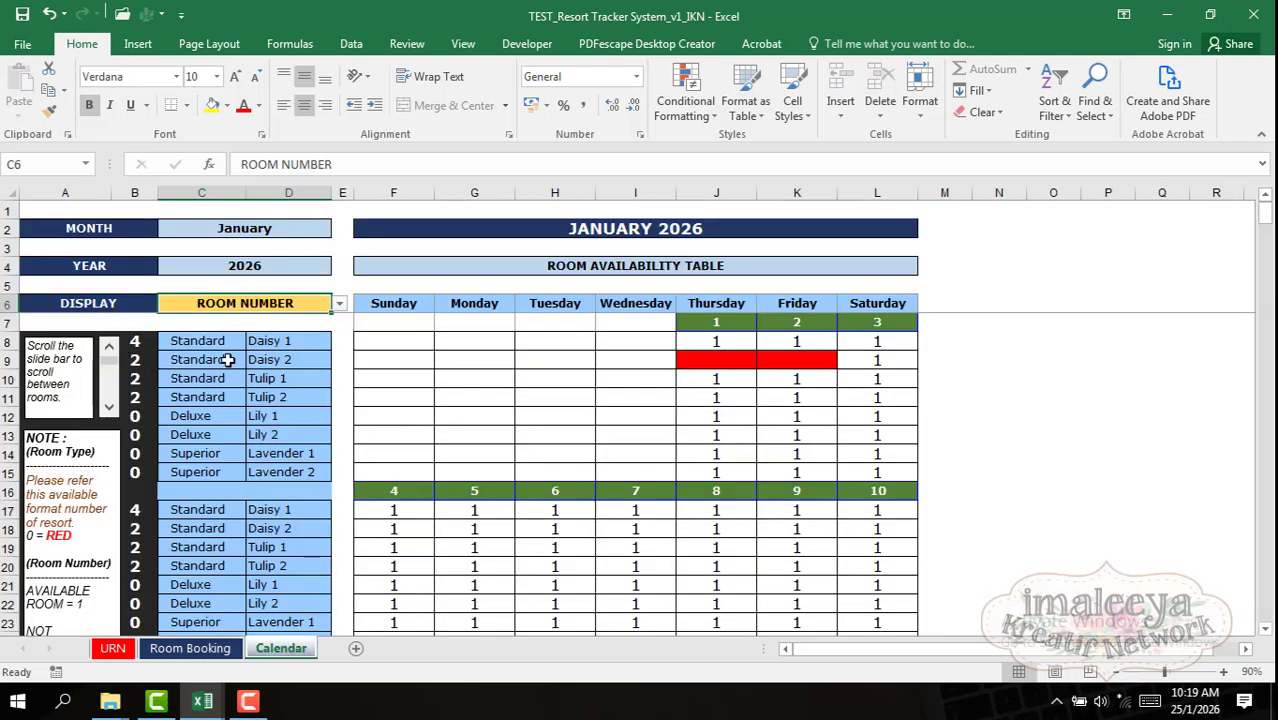
Step: Shift the calendar's room list to show Tulip 2 through Villa Rose 2, and review these rooms' availability across the January weeks
left_click(108, 408)
left_click(108, 408)
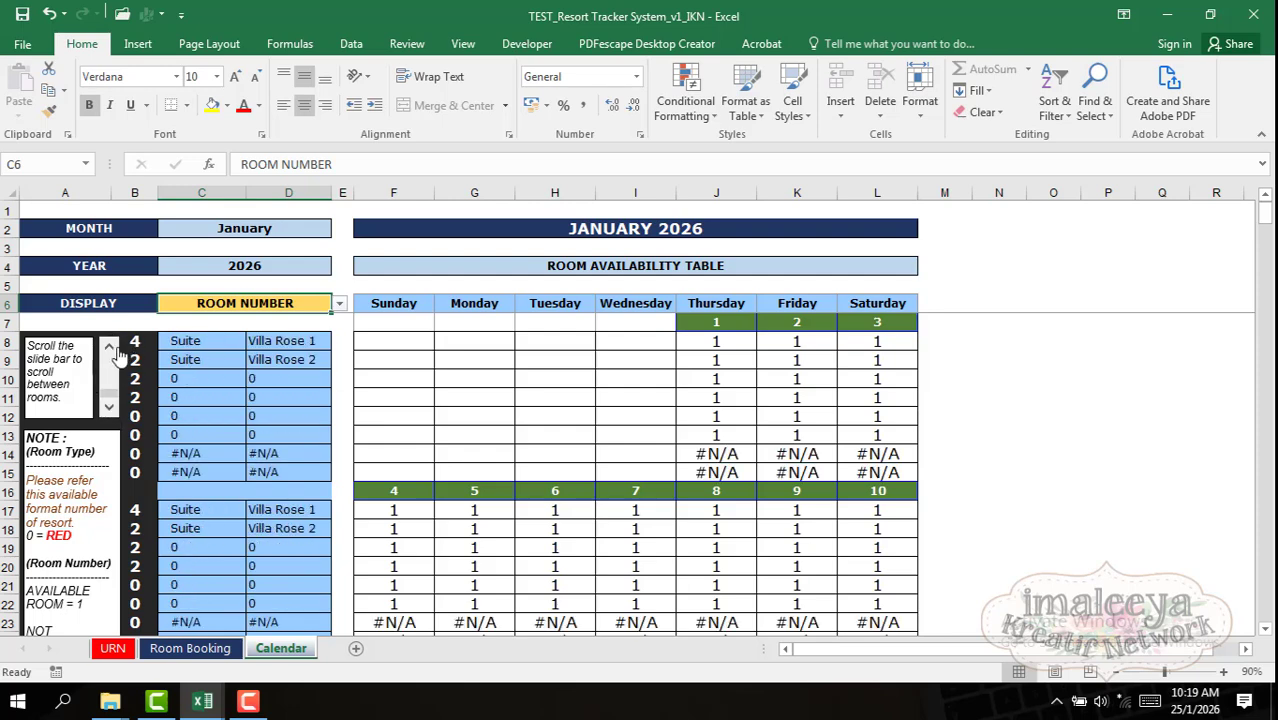
left_click(109, 347)
left_click(109, 347)
left_click(109, 347)
left_click(109, 347)
left_click(109, 347)
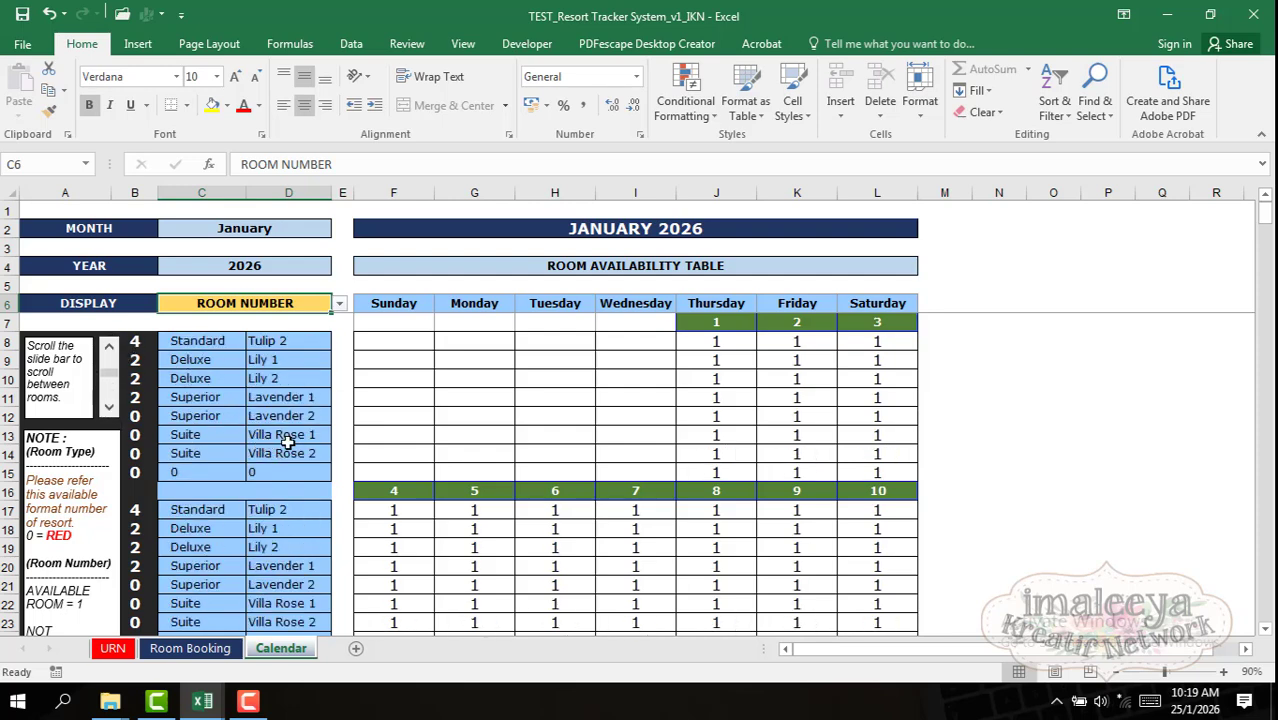
scroll(560, 510, "down", 6)
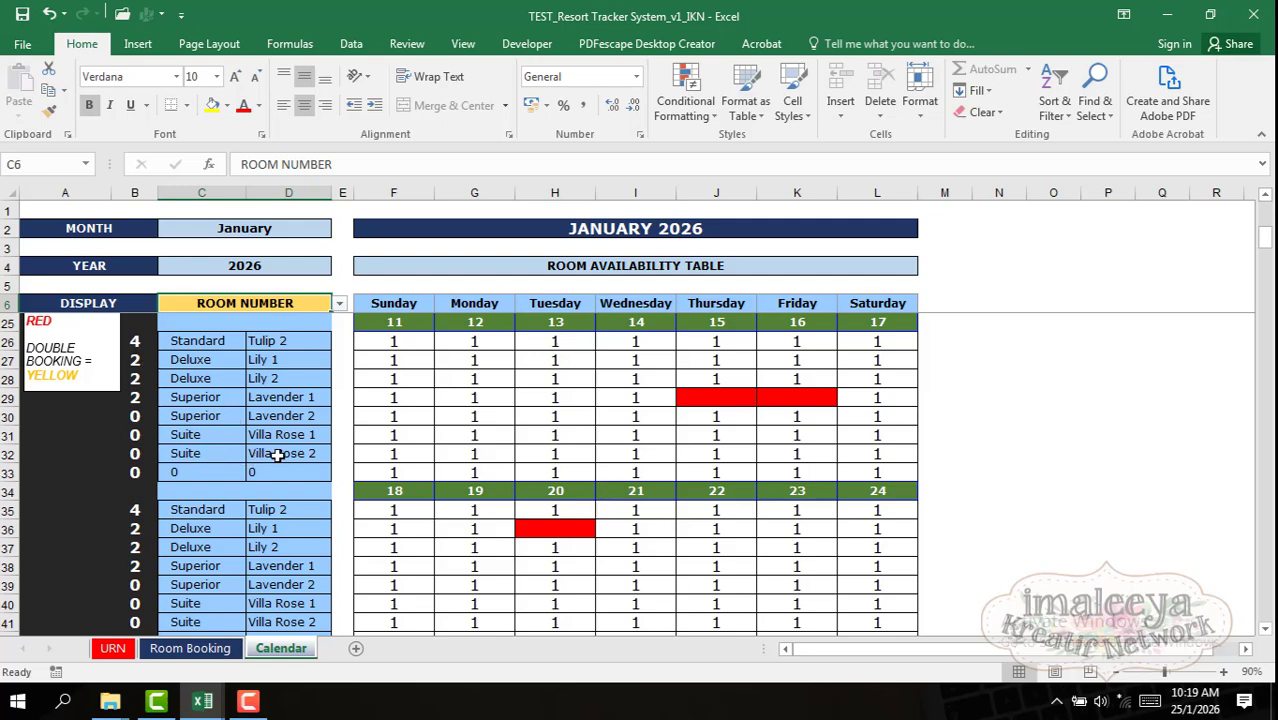
scroll(552, 528, "down", 2)
scroll(445, 480, "up", 8)
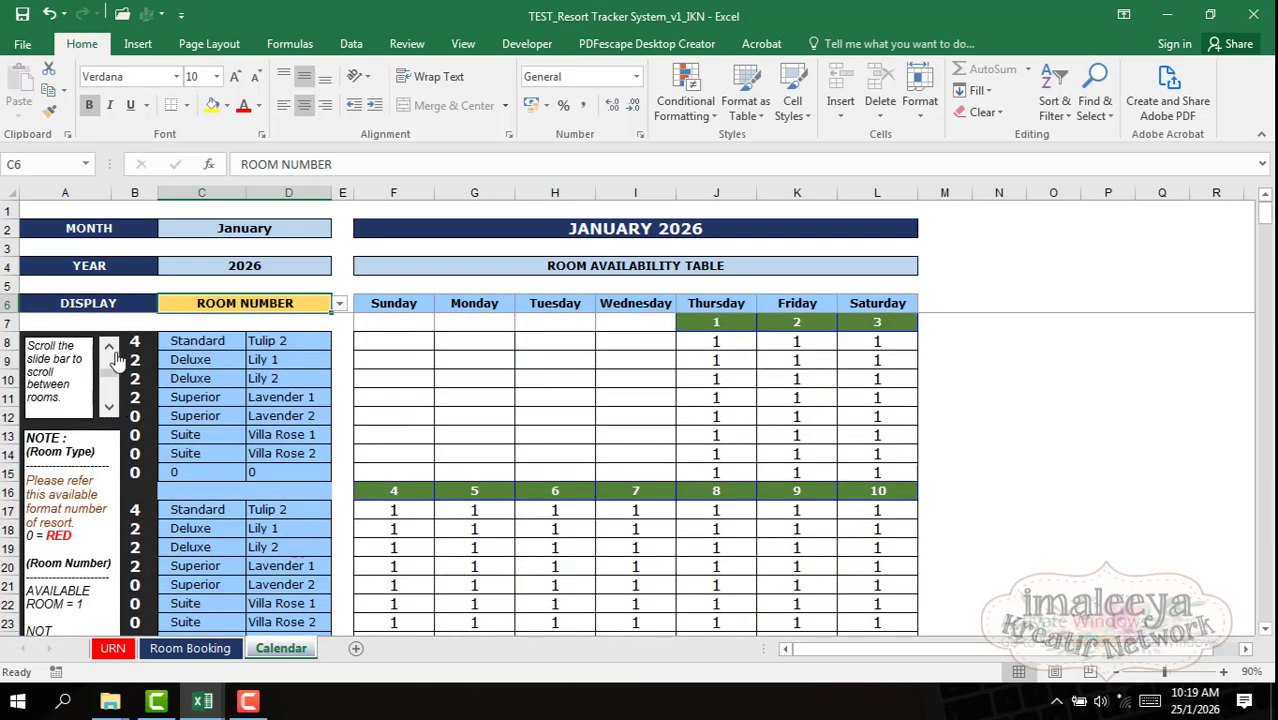
Step: Shift the calendar's room list to its last rooms and back so it starts at Daisy 1
left_click(109, 347)
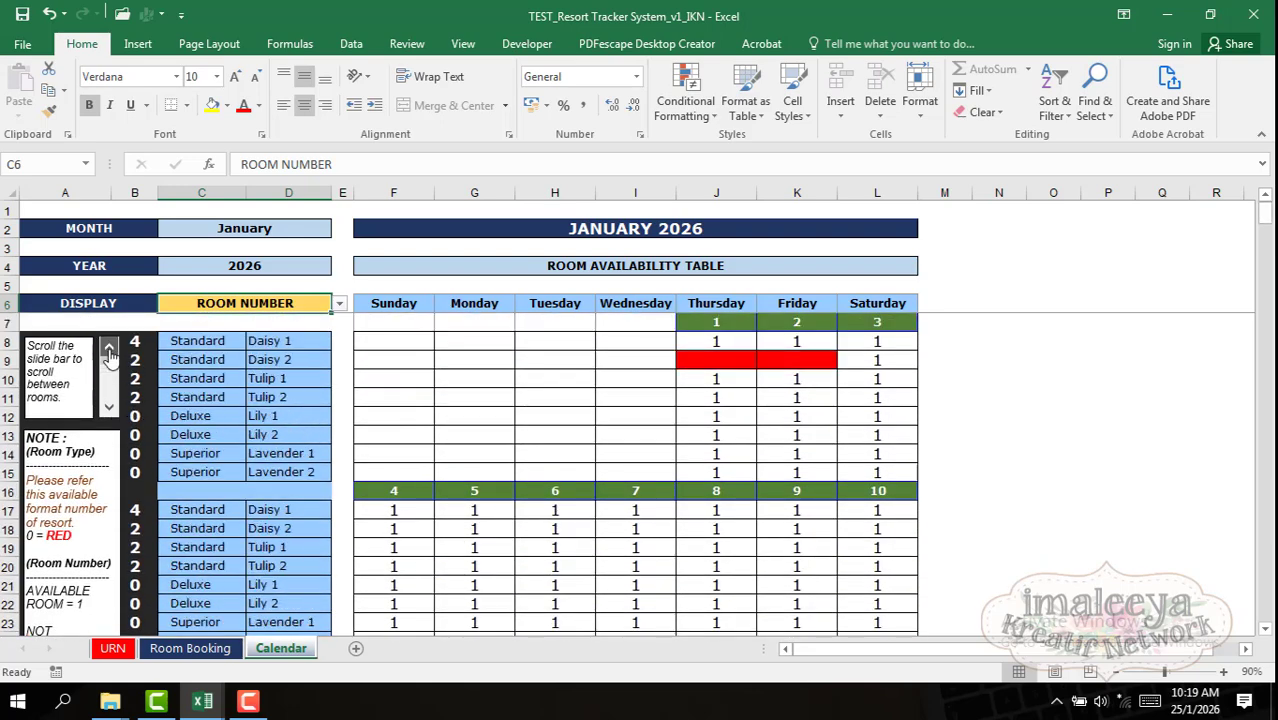
left_click(109, 407)
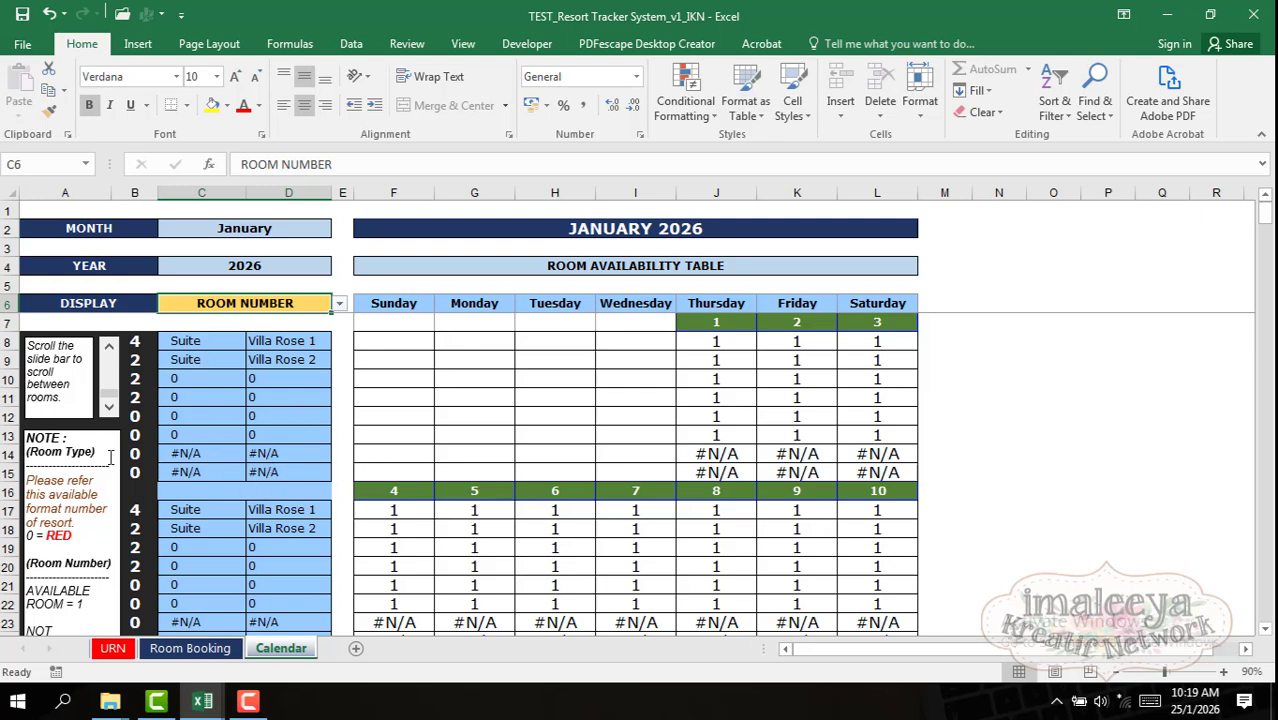
left_click(116, 346)
left_click(109, 347)
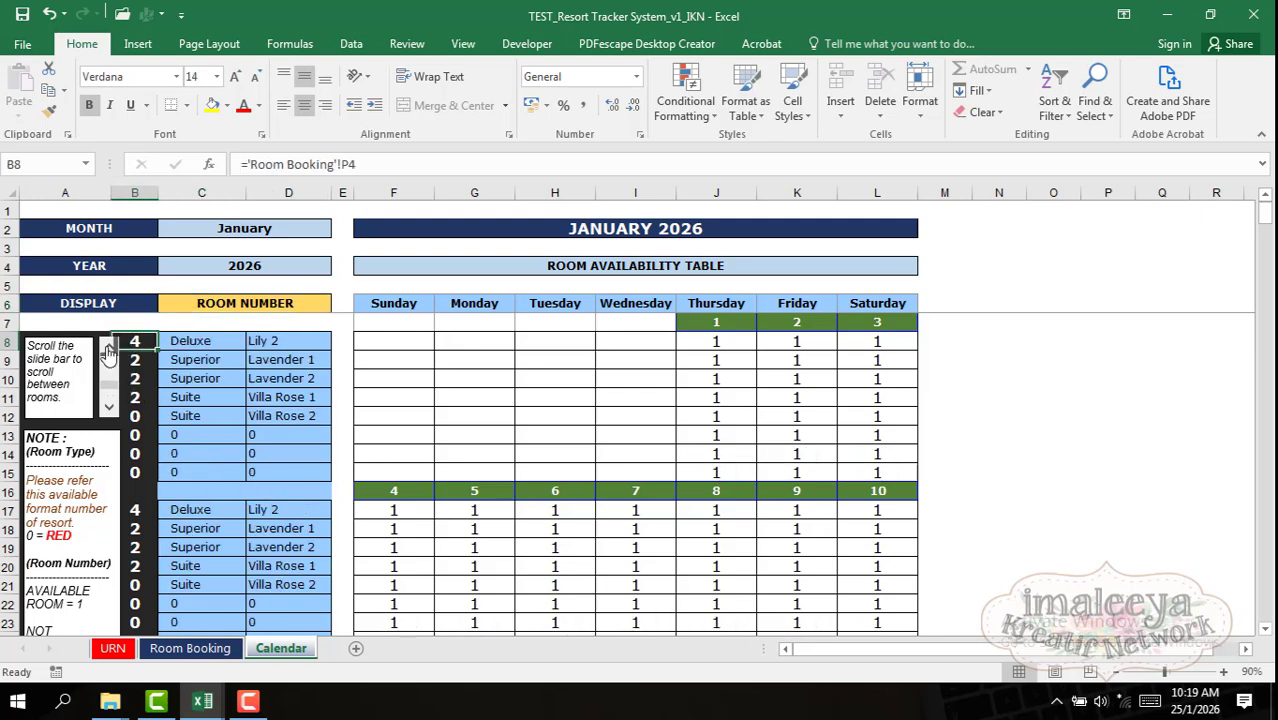
left_click(109, 347)
left_click(109, 350)
left_click(109, 350)
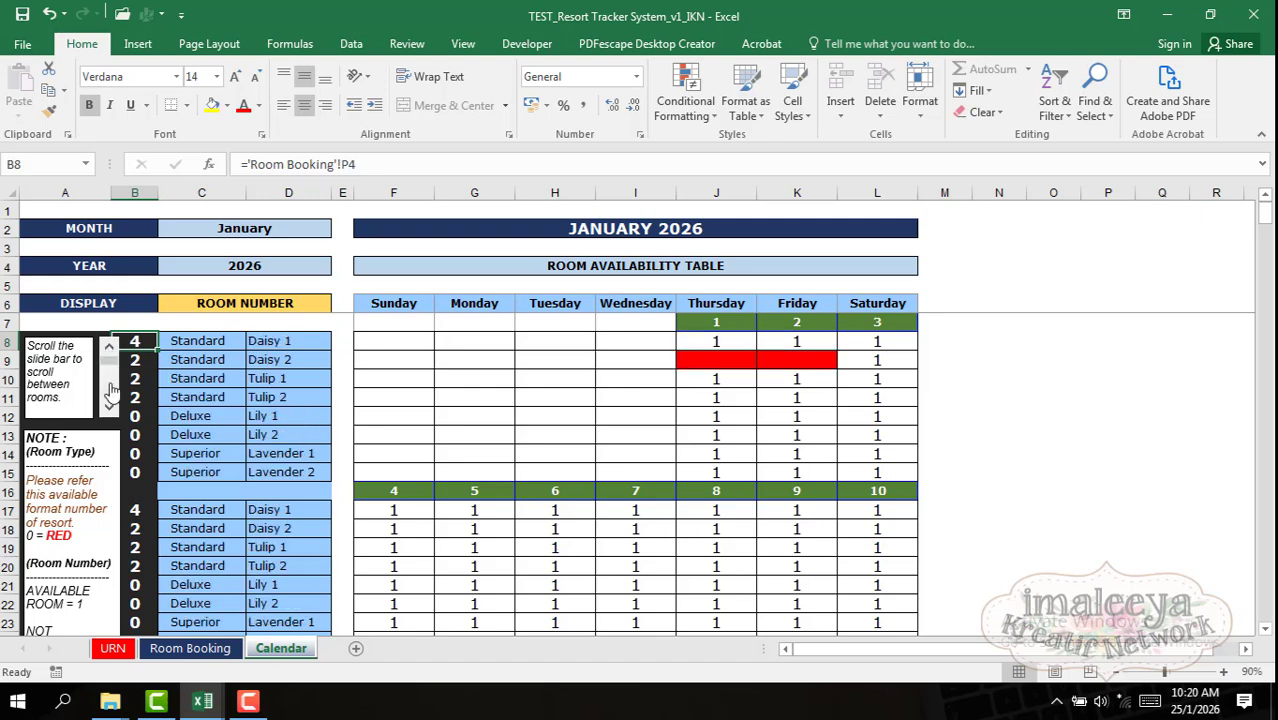
Step: Switch the calendar's display to ROOM TYPE and back to ROOM NUMBER, and review the colour note beside the January weeks
left_click(229, 231)
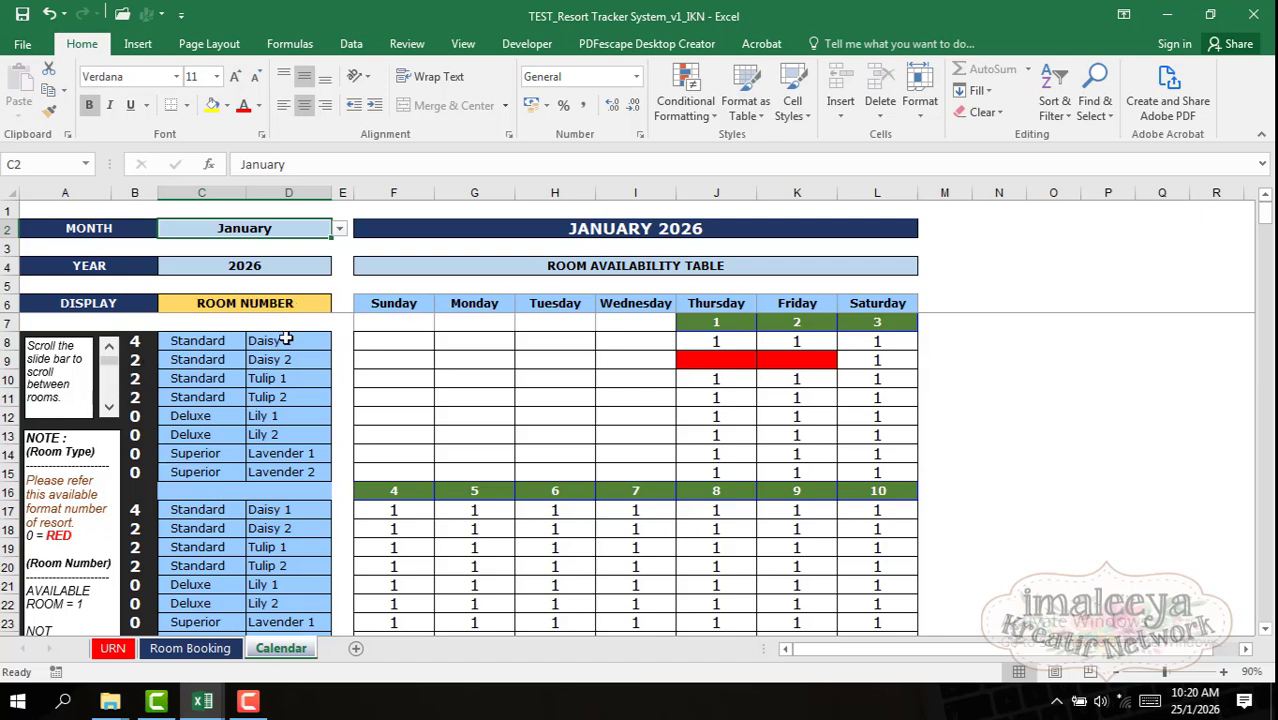
left_click(318, 302)
left_click(339, 303)
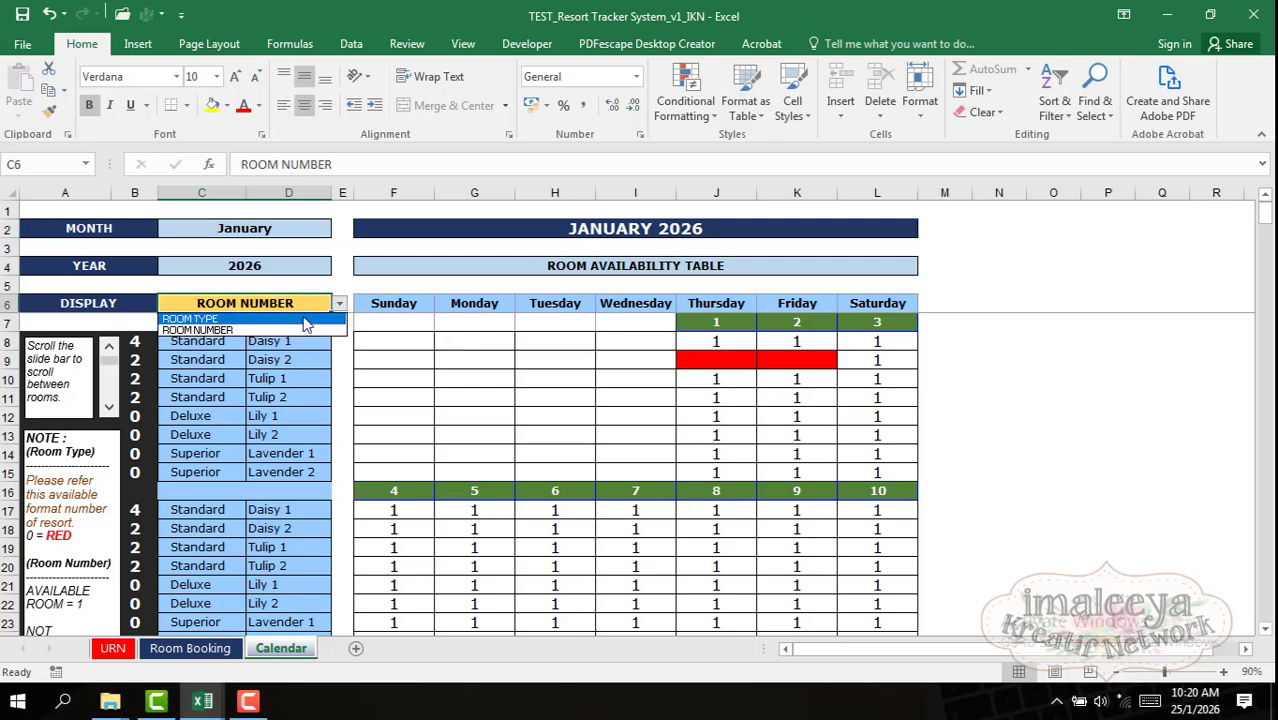
left_click(305, 319)
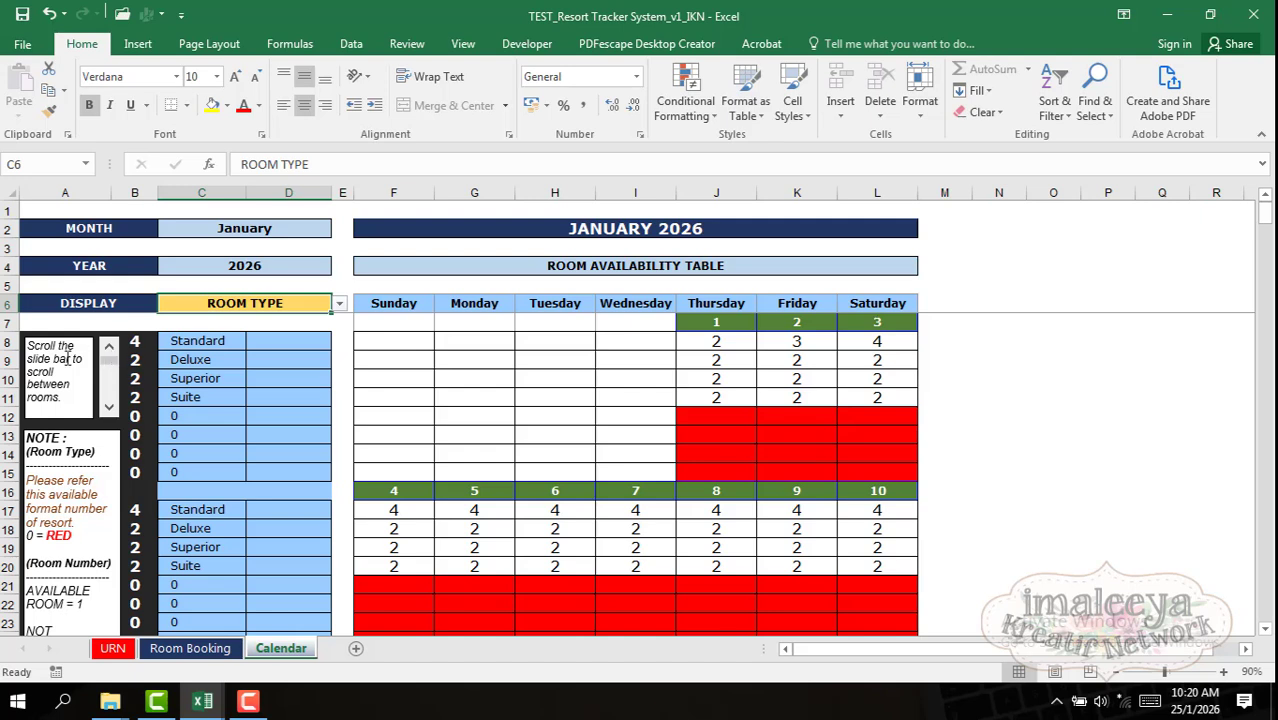
left_click(339, 303)
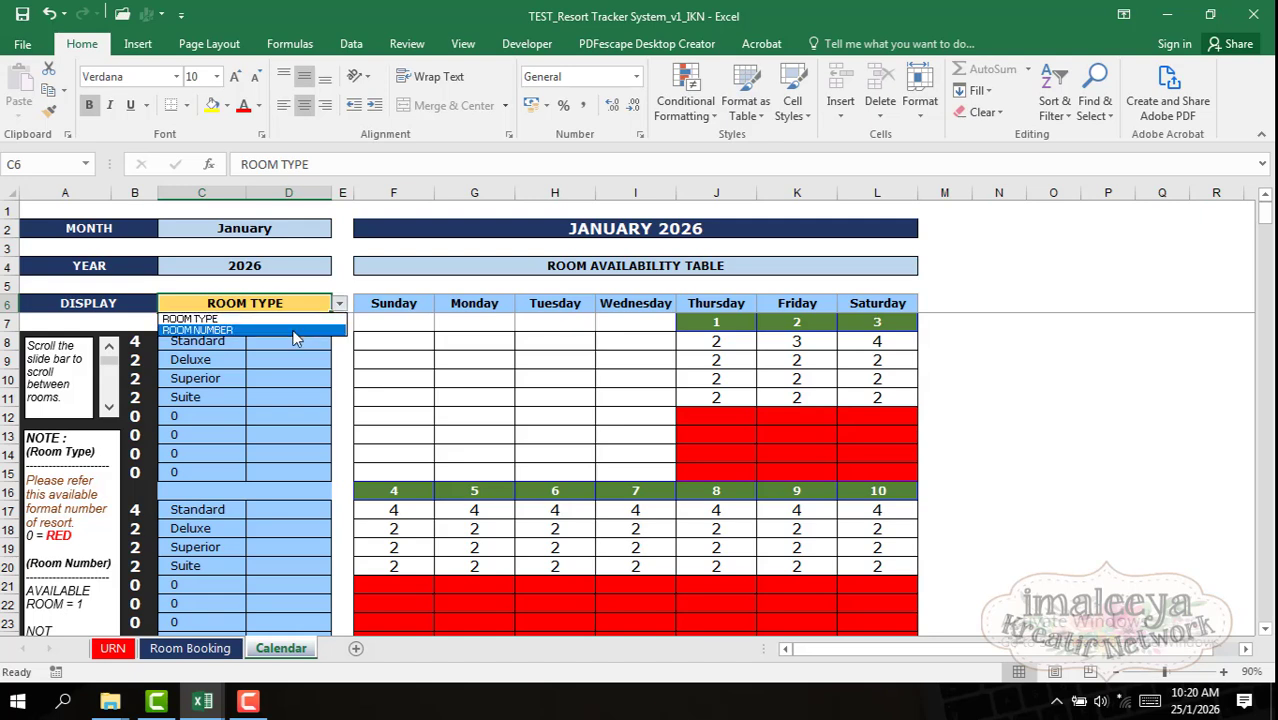
left_click(292, 330)
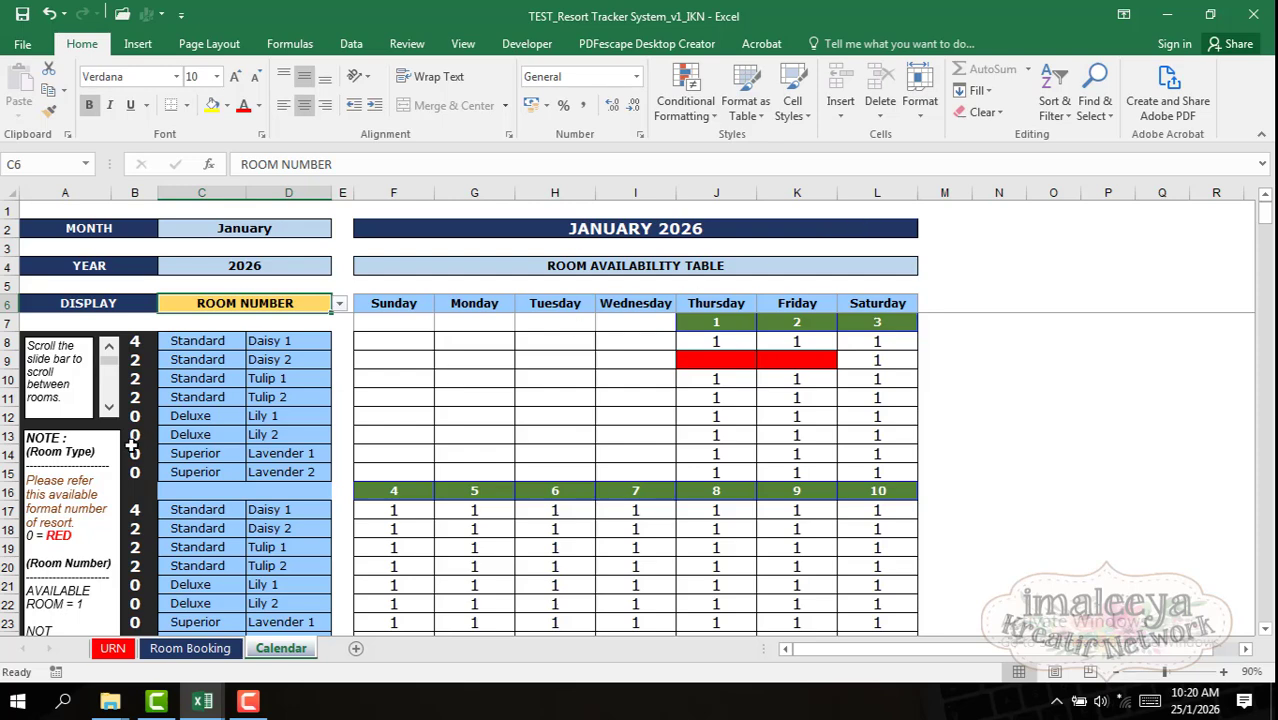
scroll(117, 520, "down", 2)
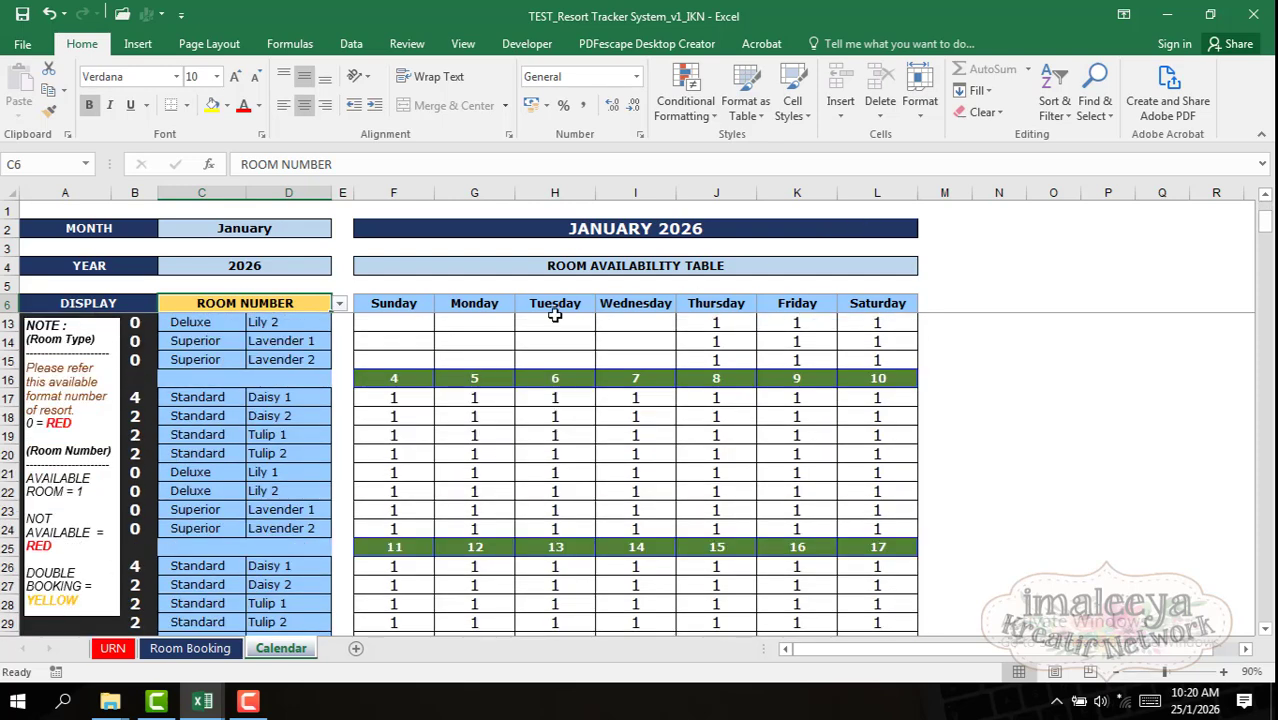
scroll(570, 314, "up", 2)
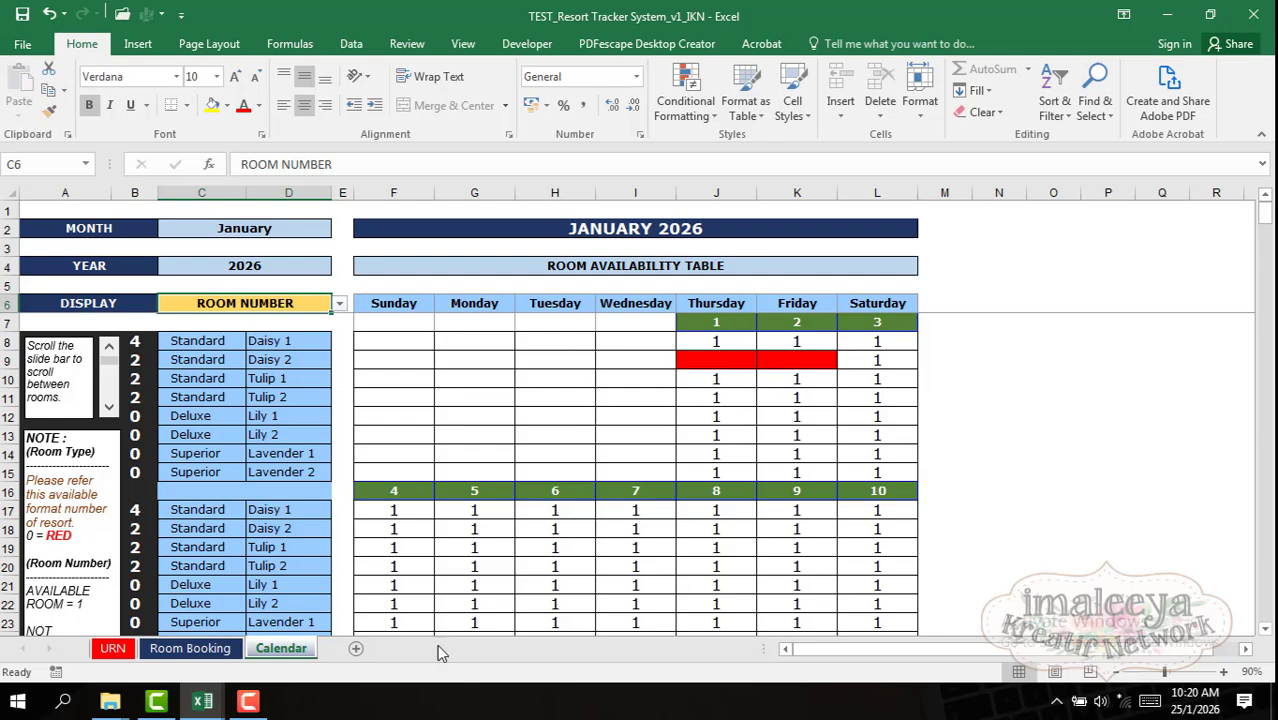
Step: Check the January bookings on the Room Booking sheet against the room-by-room availability in the calendar
left_click(175, 649)
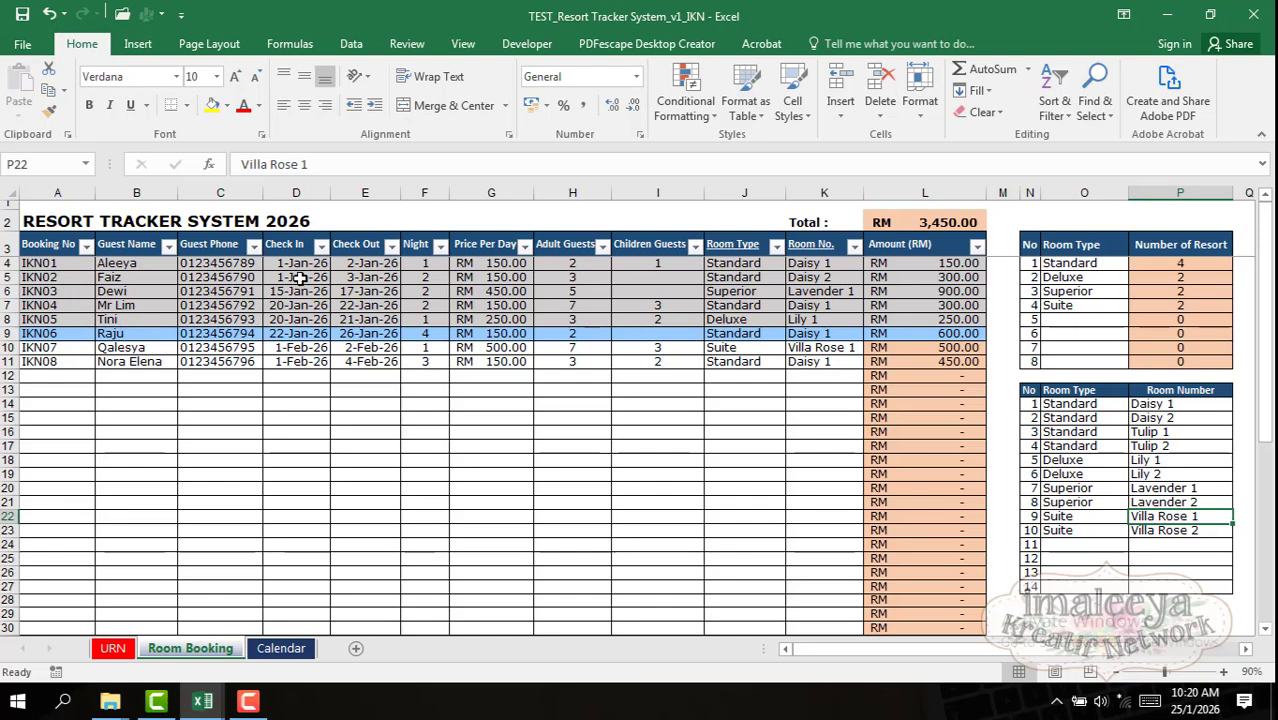
left_click(300, 648)
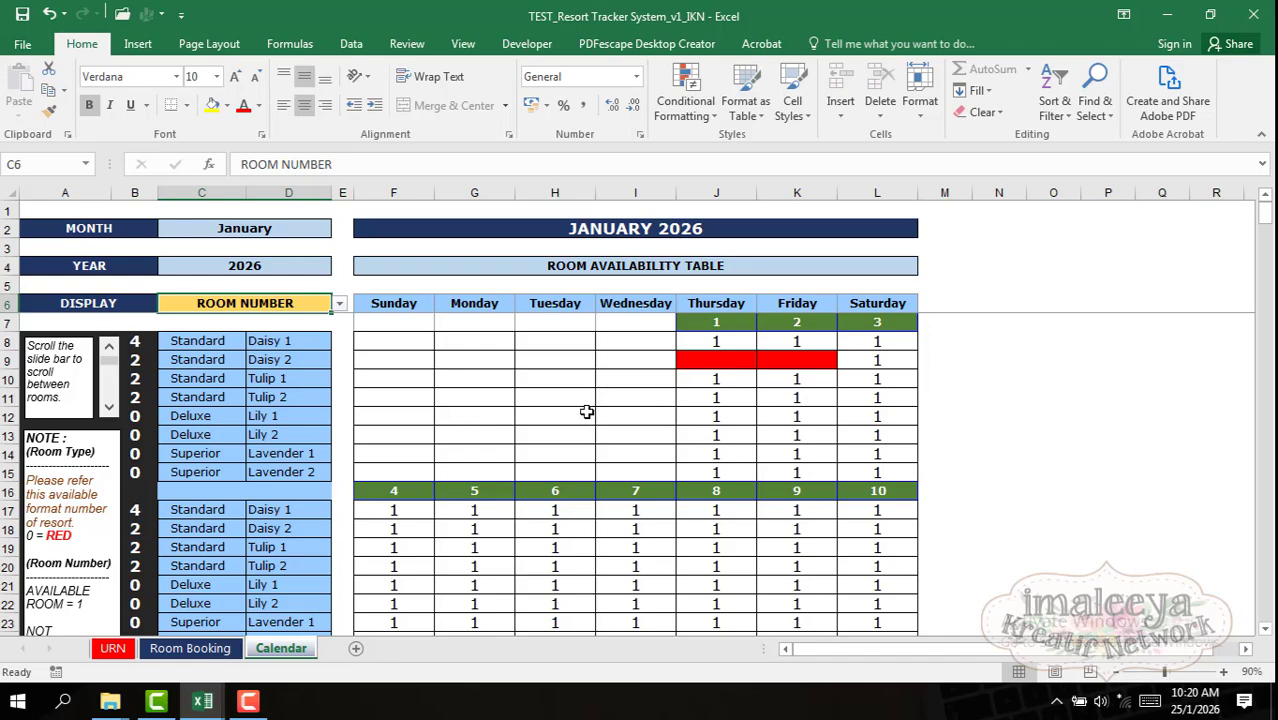
scroll(337, 503, "down", 2)
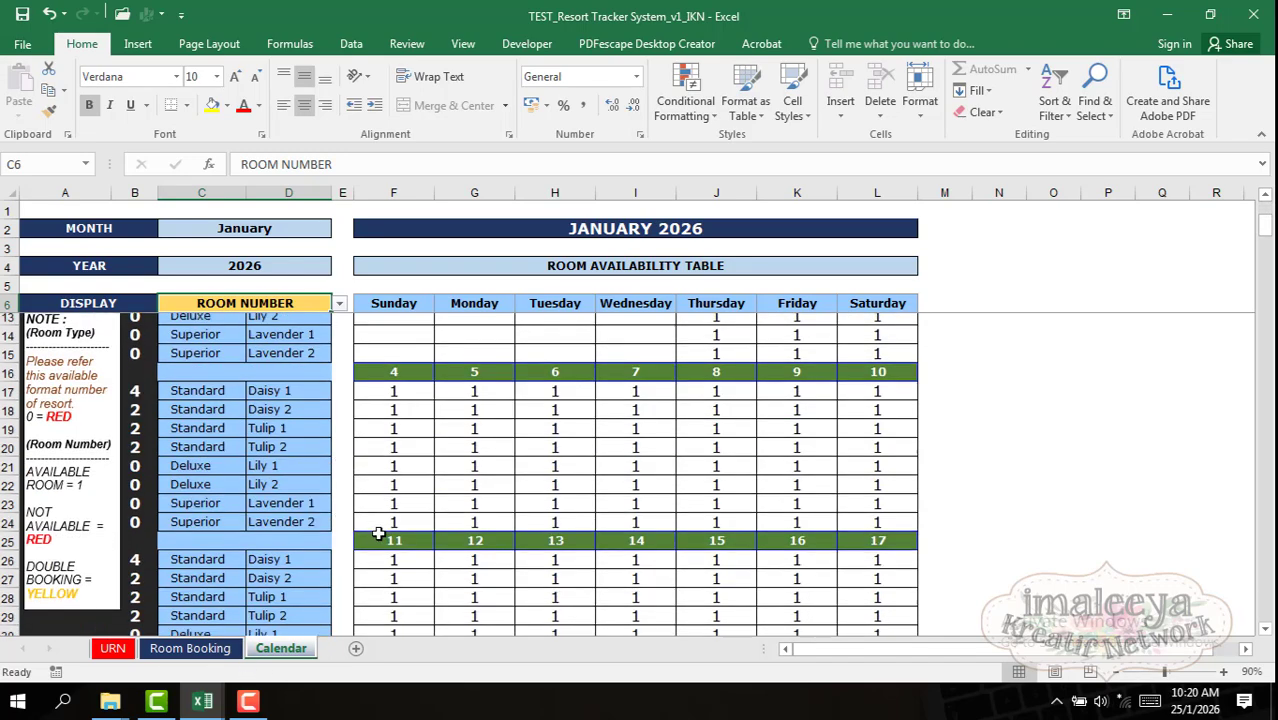
scroll(379, 533, "up", 2)
scroll(571, 497, "down", 7)
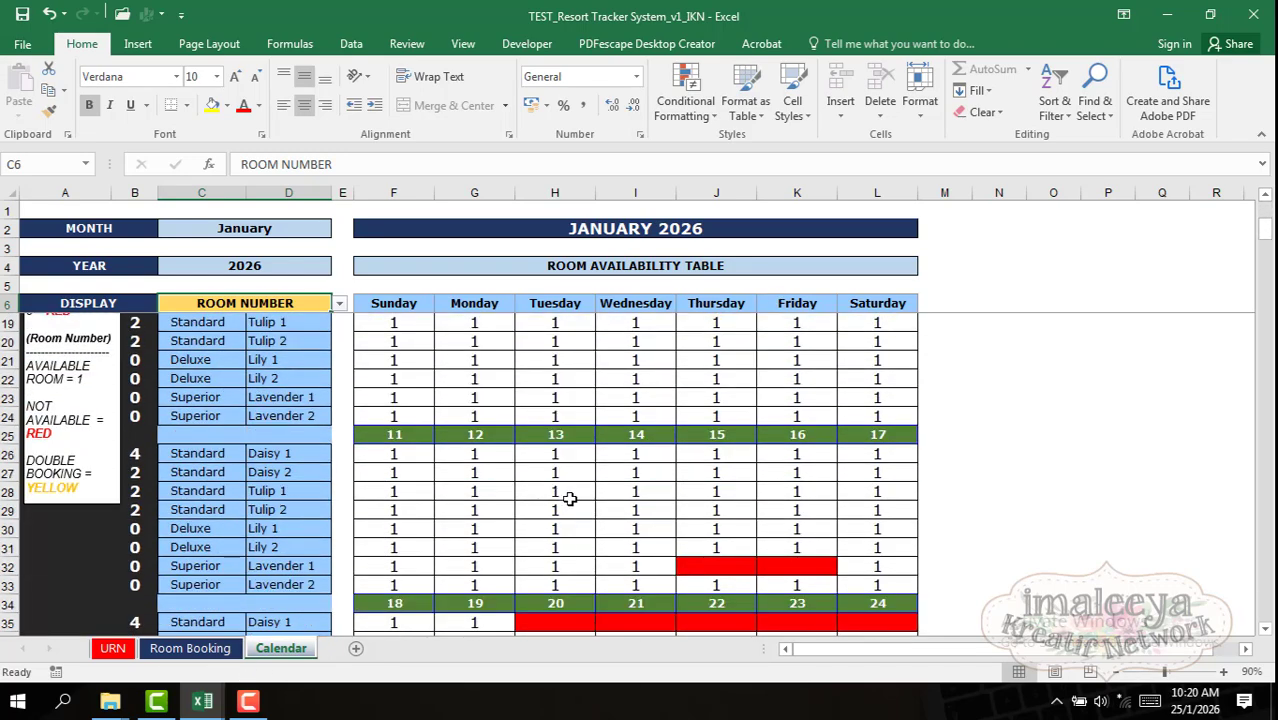
Step: Examine the check-in dates, check-out dates and rooms of the bookings in rows 8 and 9 of the Room Booking sheet
left_click(189, 649)
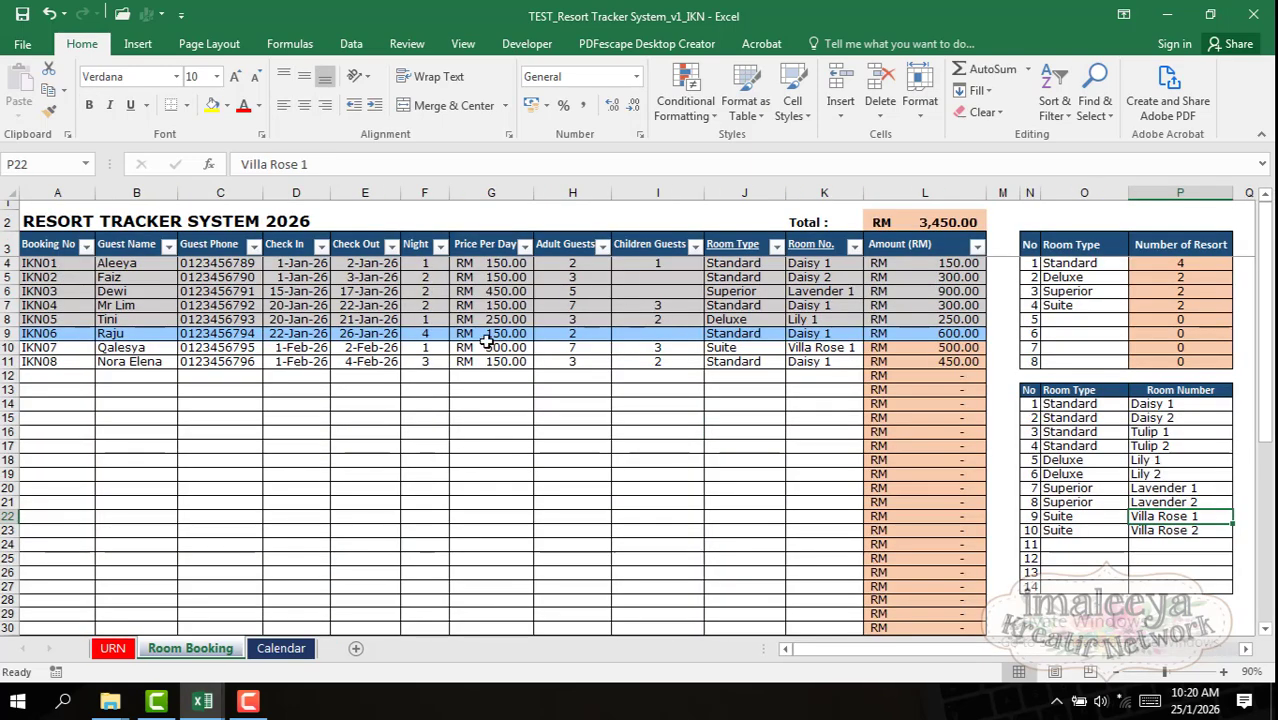
left_click(305, 350)
left_click(288, 334)
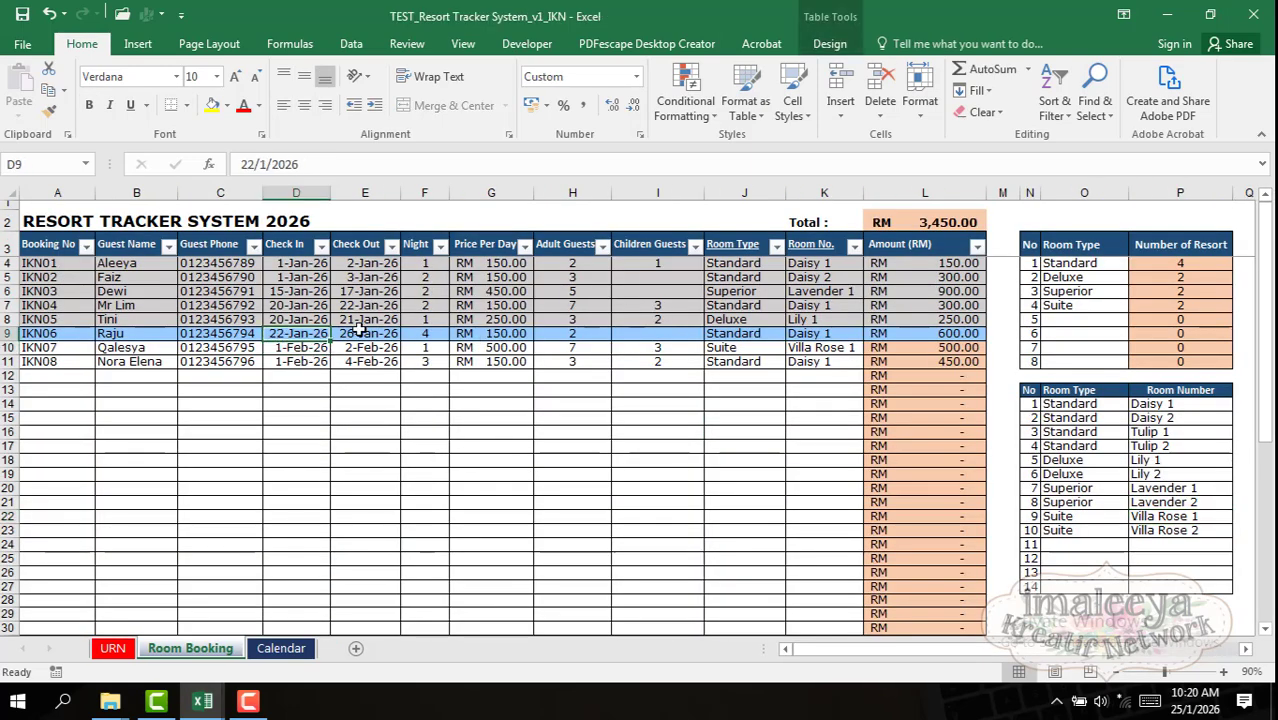
left_click(344, 333)
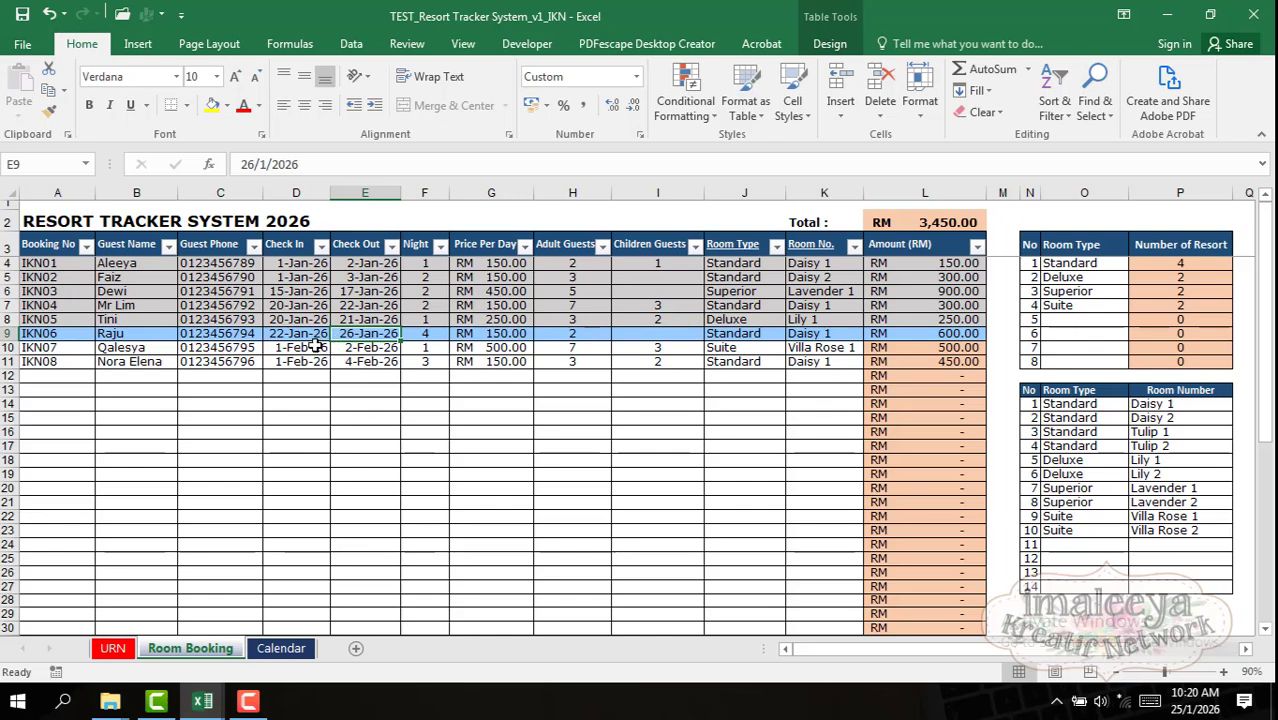
left_click(228, 333)
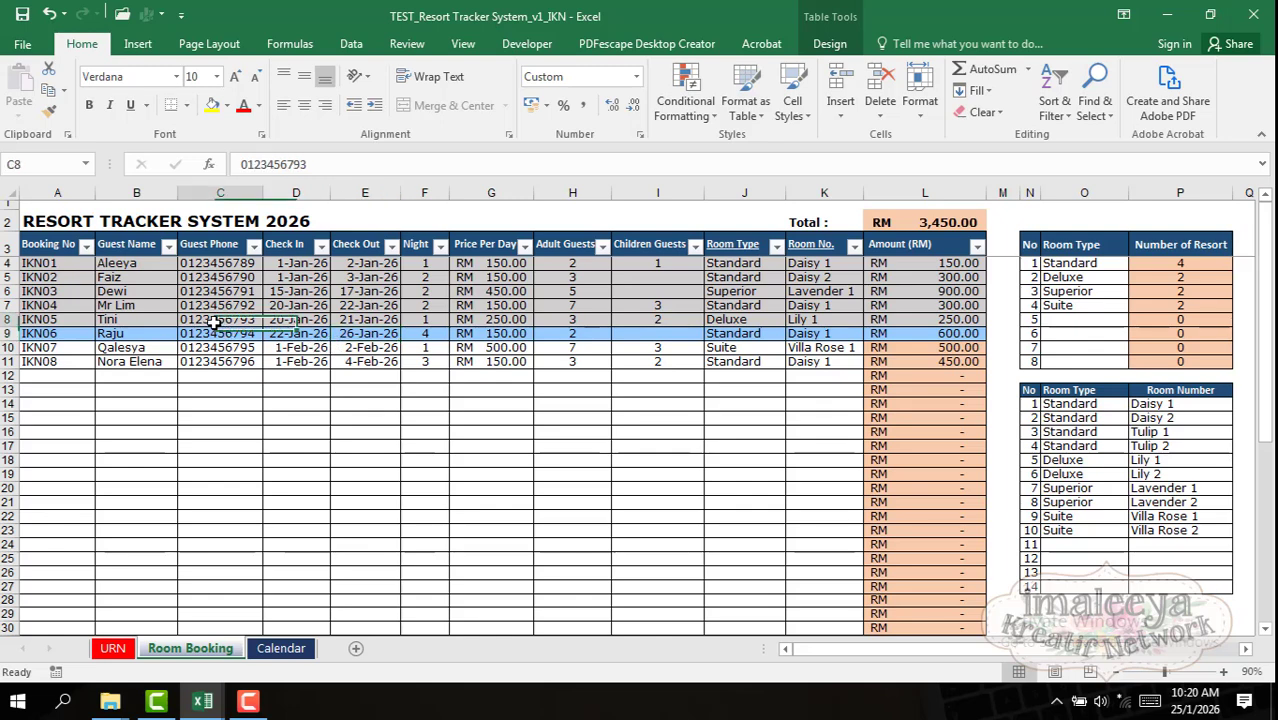
left_click(335, 319)
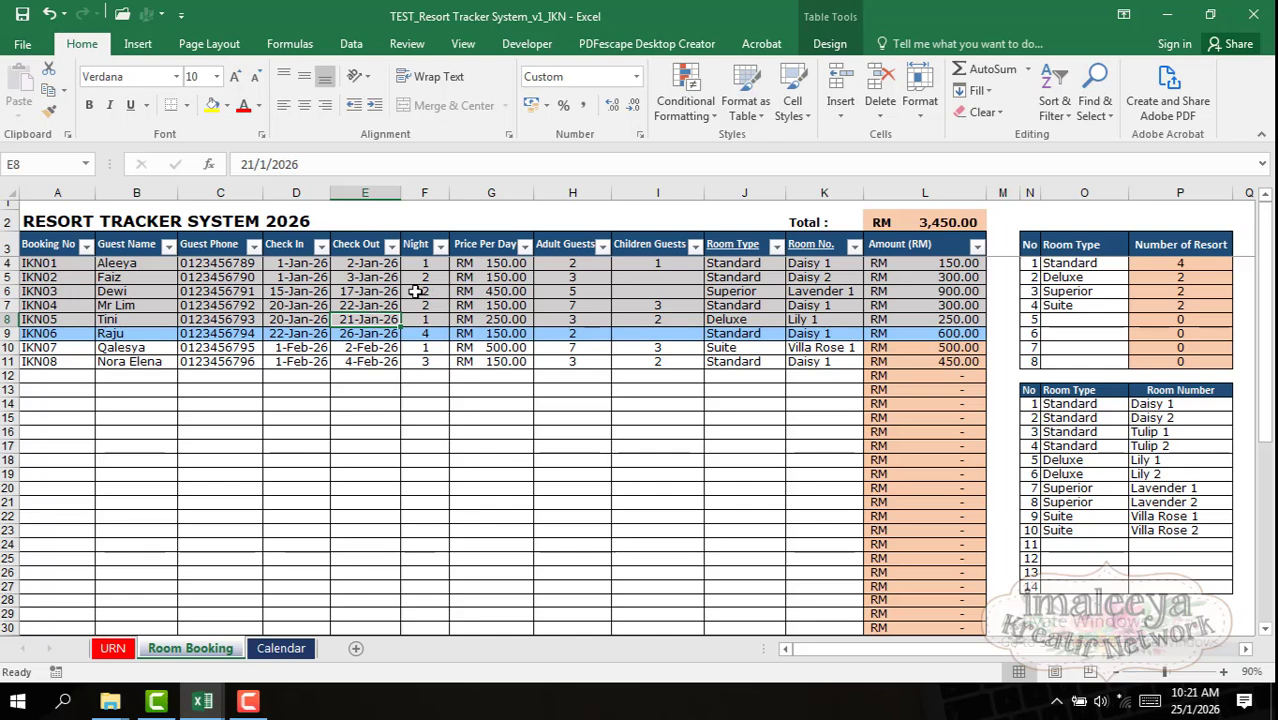
left_click(358, 331)
double_click(346, 326)
double_click(274, 333)
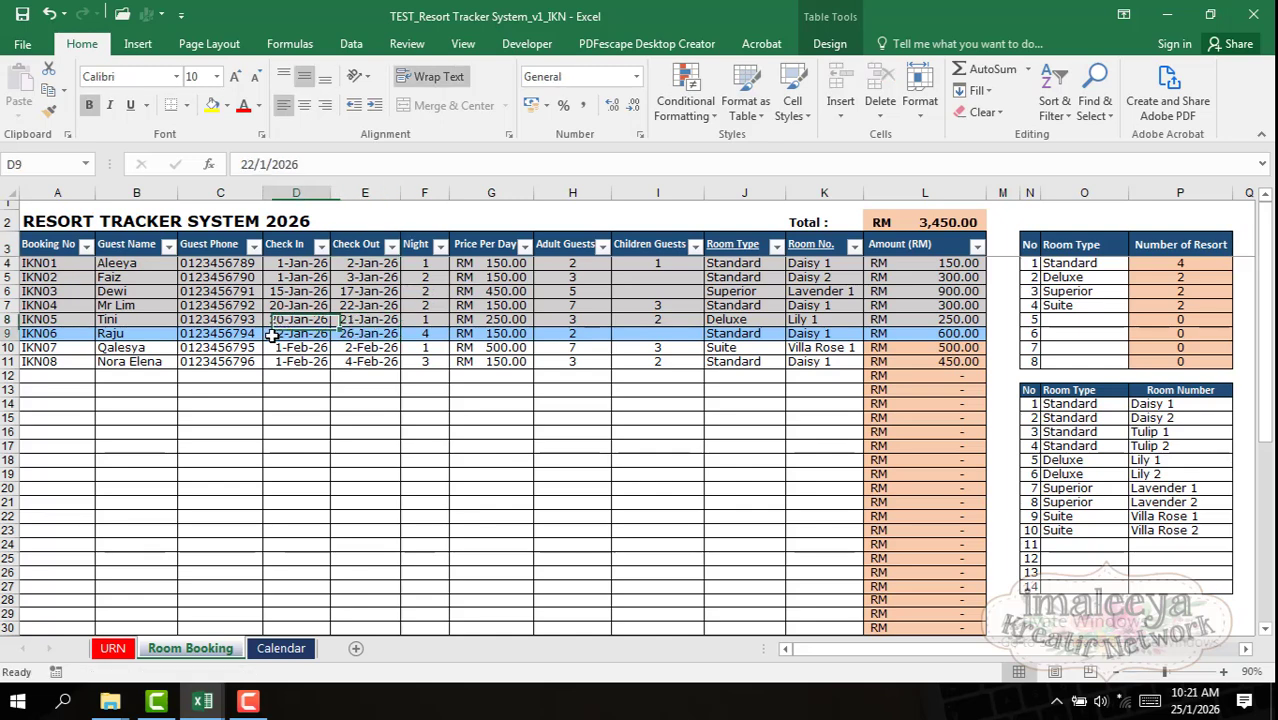
left_click(835, 319)
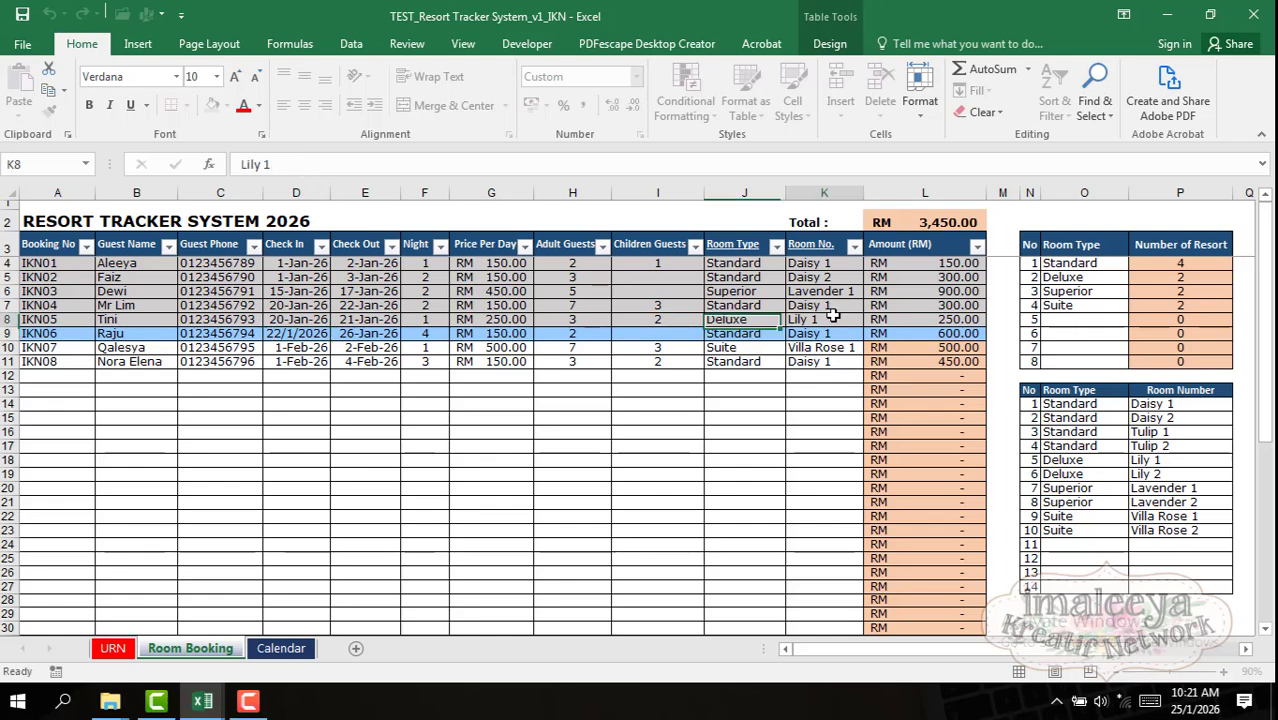
Step: Change the booking in row 9 to room type Deluxe and room number Lily 1
left_click(731, 335)
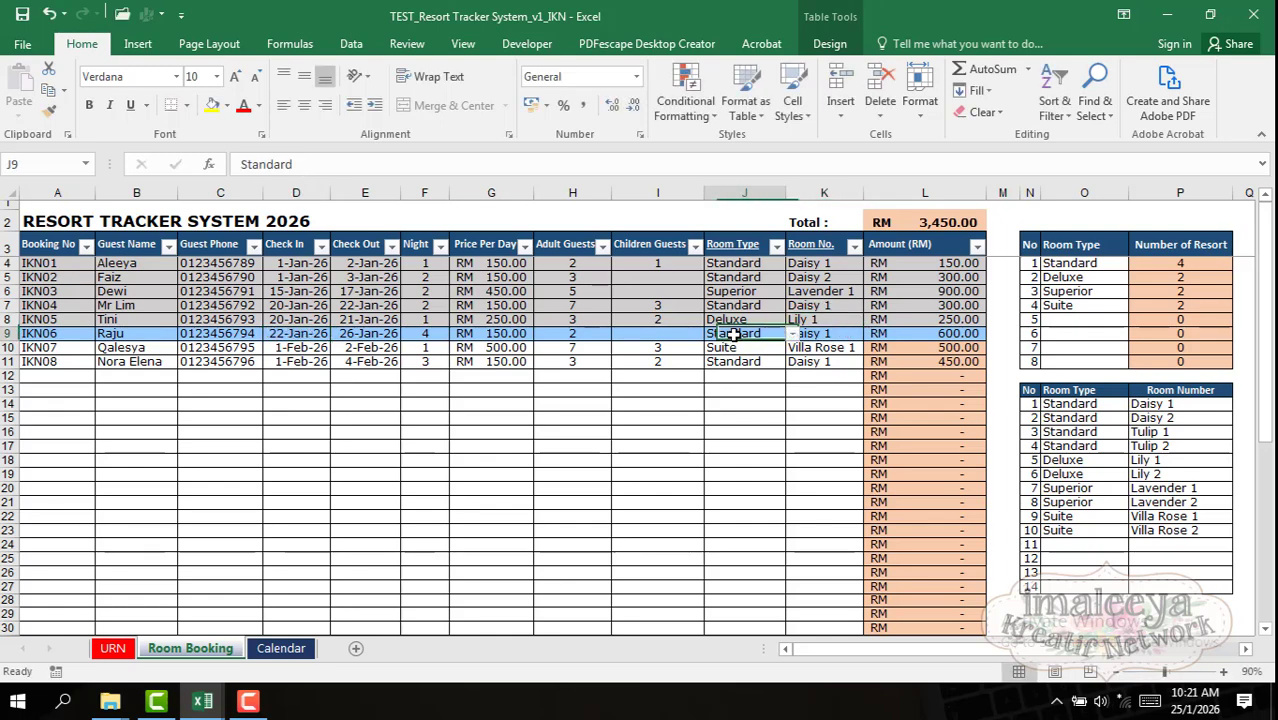
left_click(792, 334)
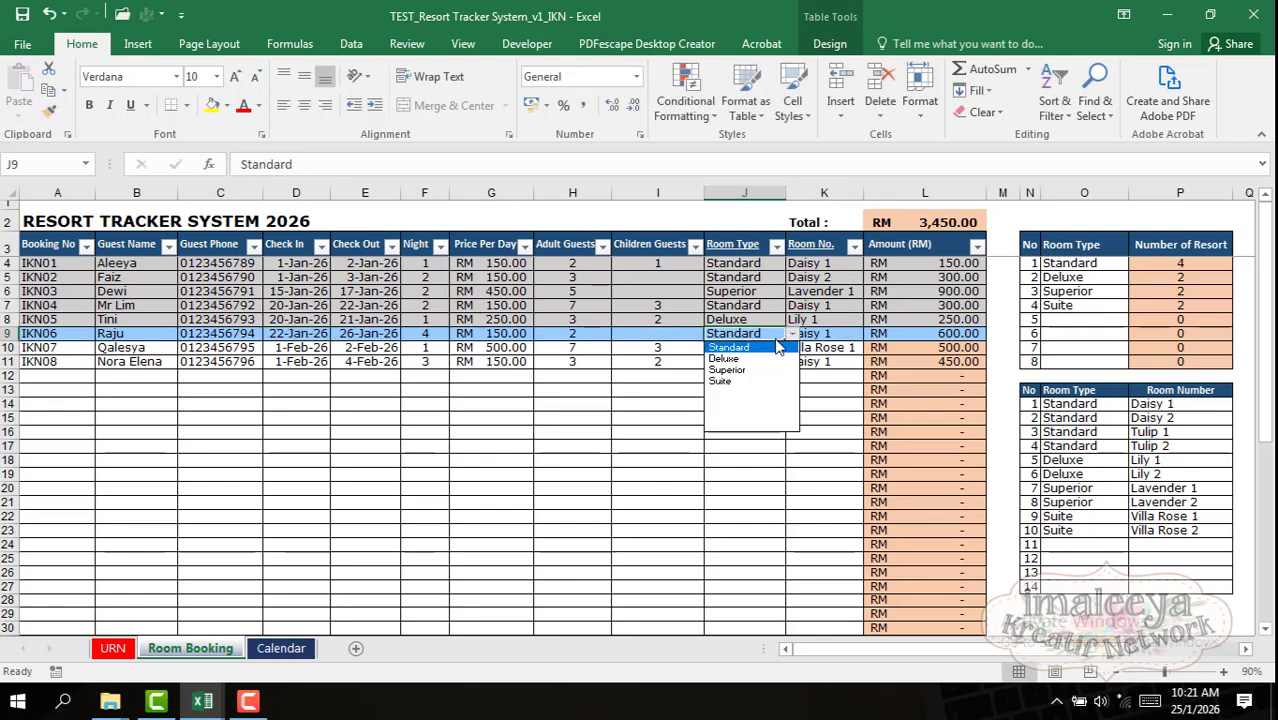
left_click(762, 362)
left_click(840, 333)
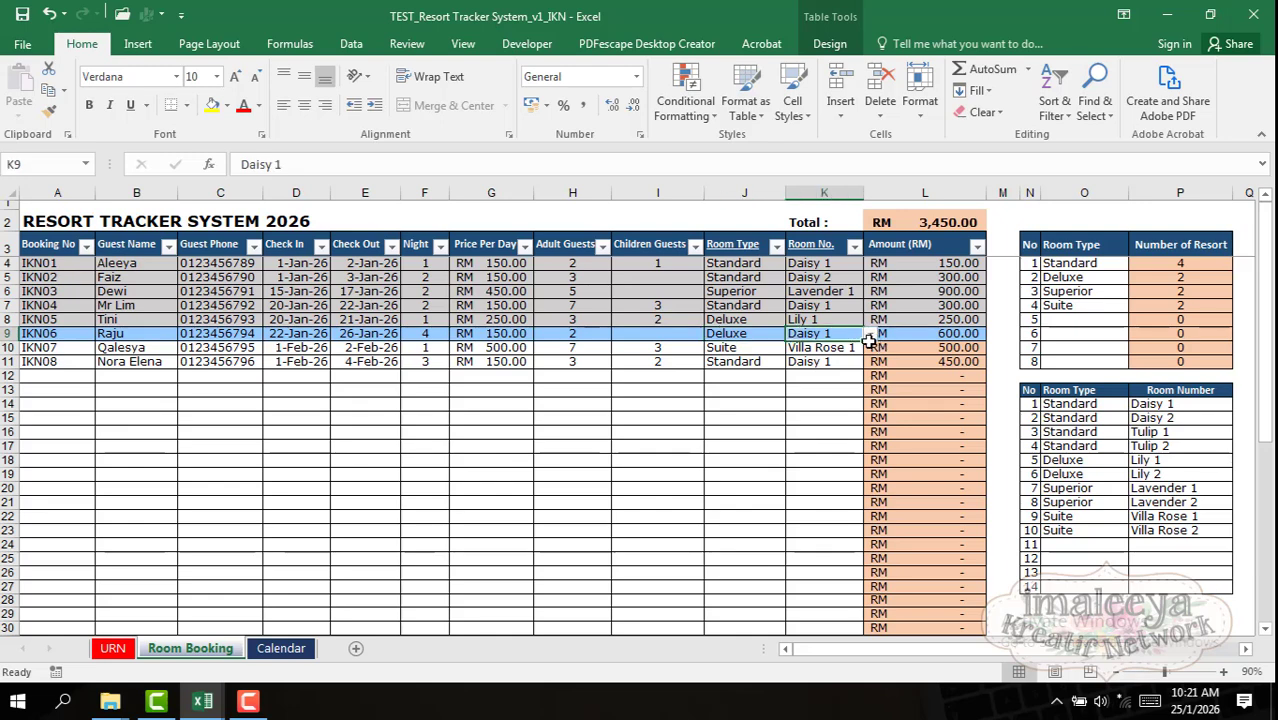
left_click(870, 334)
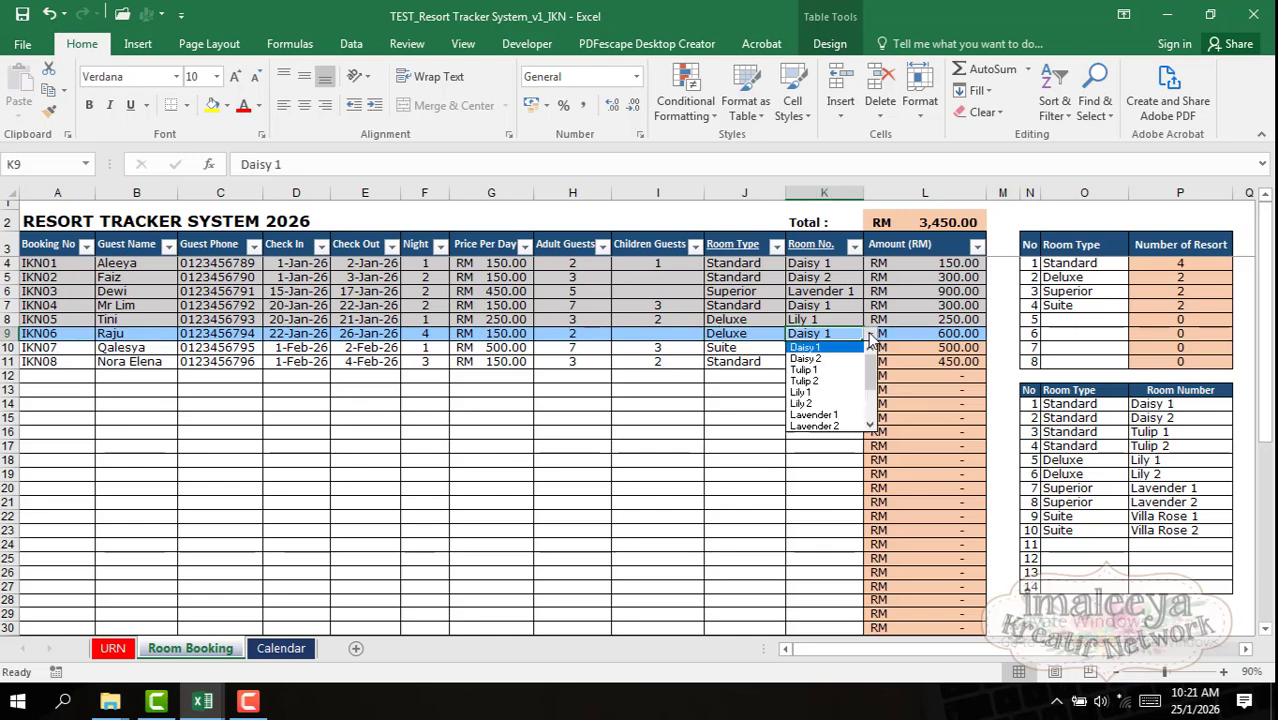
left_click(856, 392)
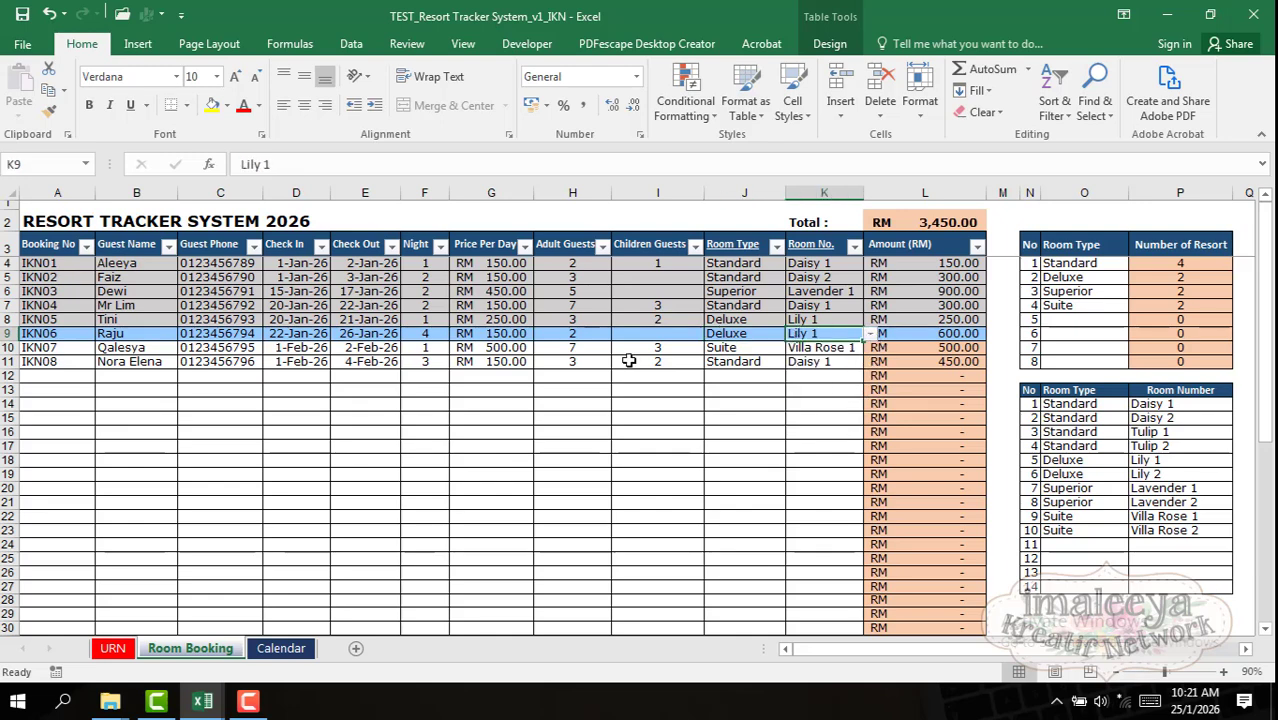
Step: Look over the start of January on the Calendar sheet, and return to the Room Booking sheet
left_click(275, 648)
scroll(469, 460, "up", 7)
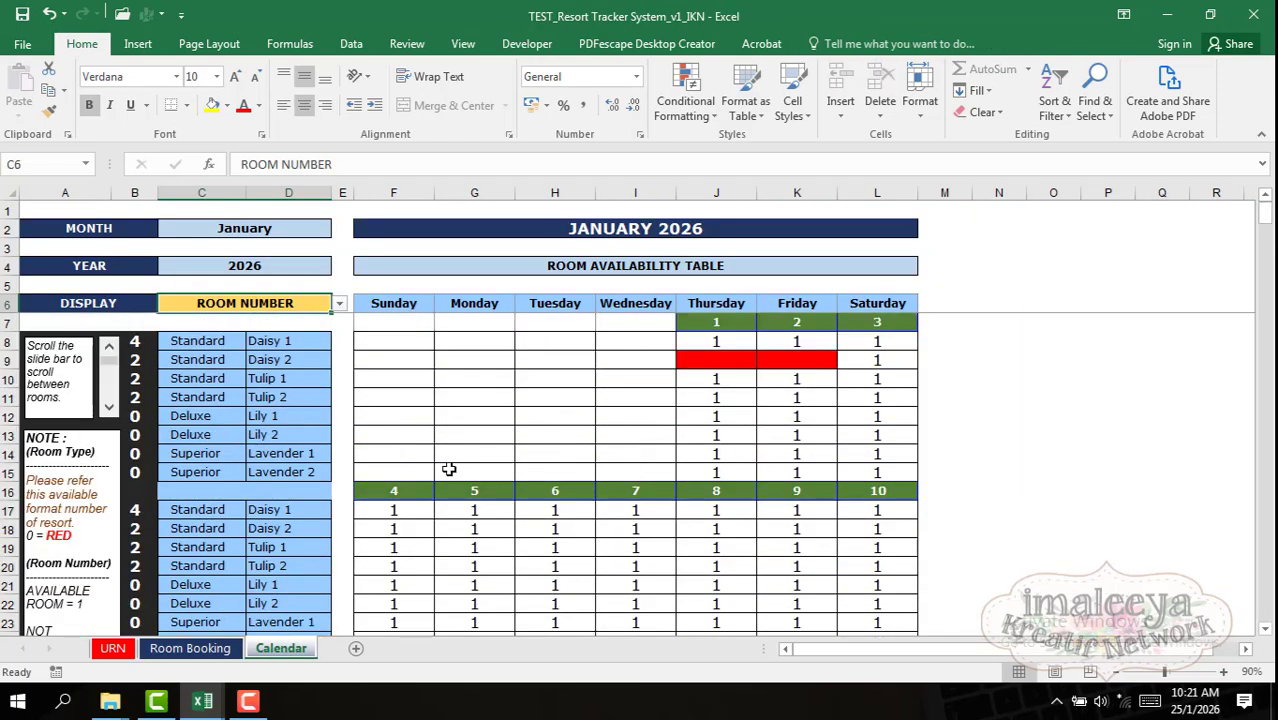
left_click(205, 648)
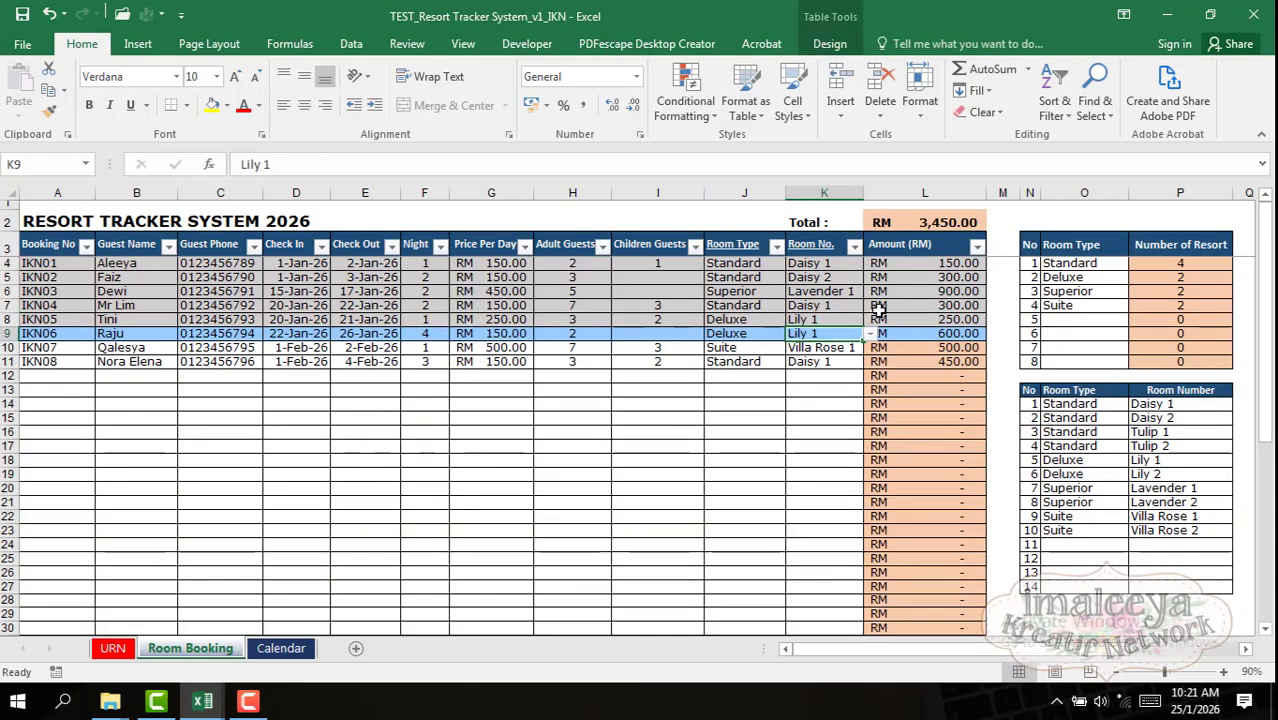
Step: Set the check-in date of the booking in row 9 to 21 January 2026
left_click(258, 328)
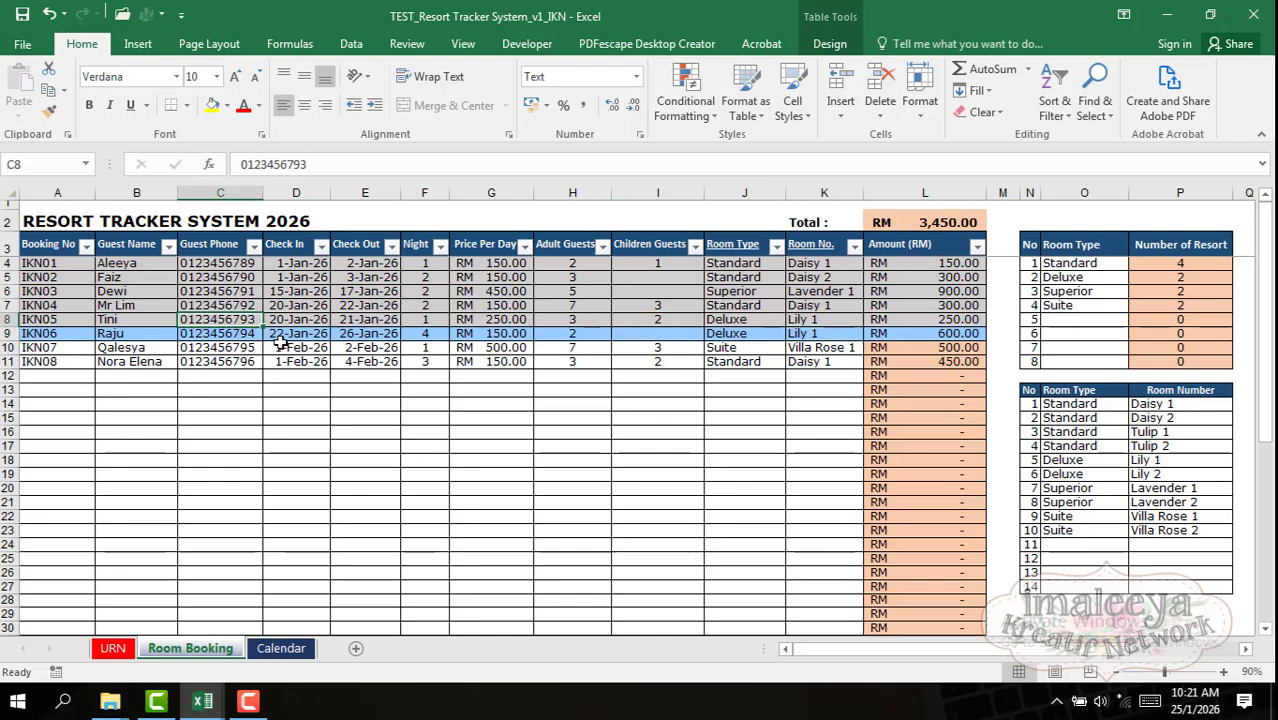
left_click(283, 345)
left_click(286, 336)
double_click(286, 336)
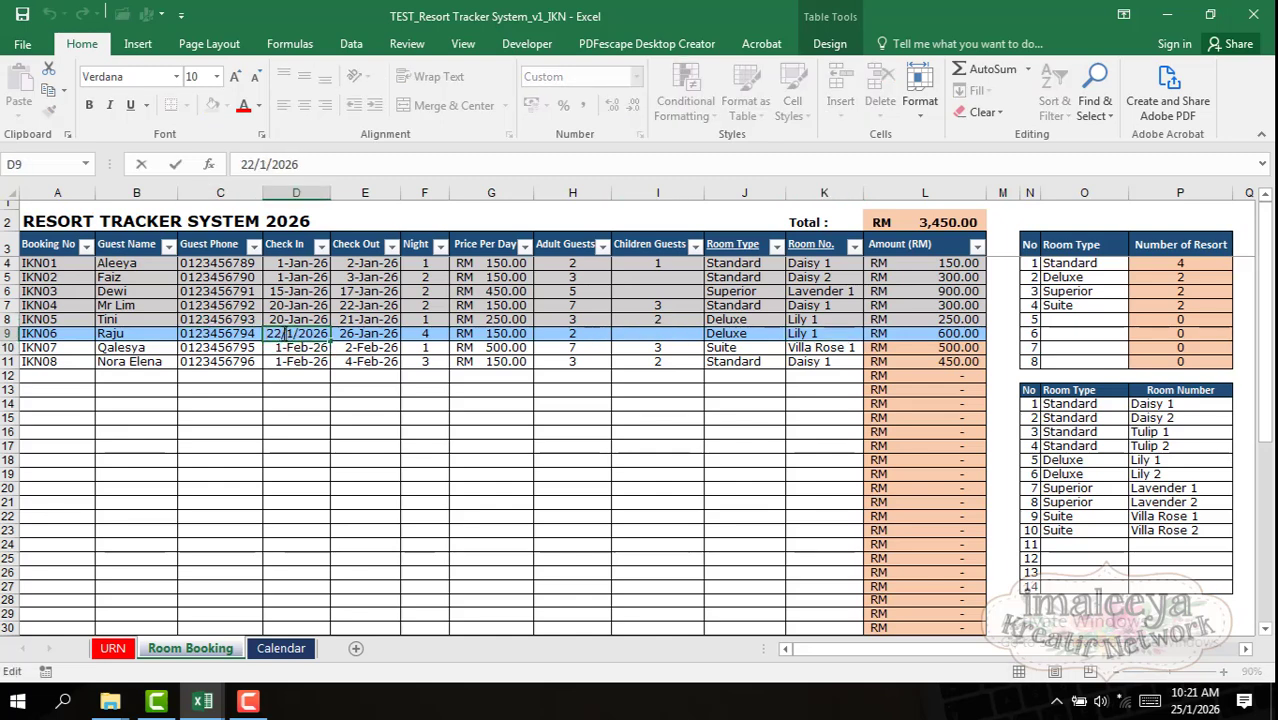
key("BackSpace")
type("1")
key("Return")
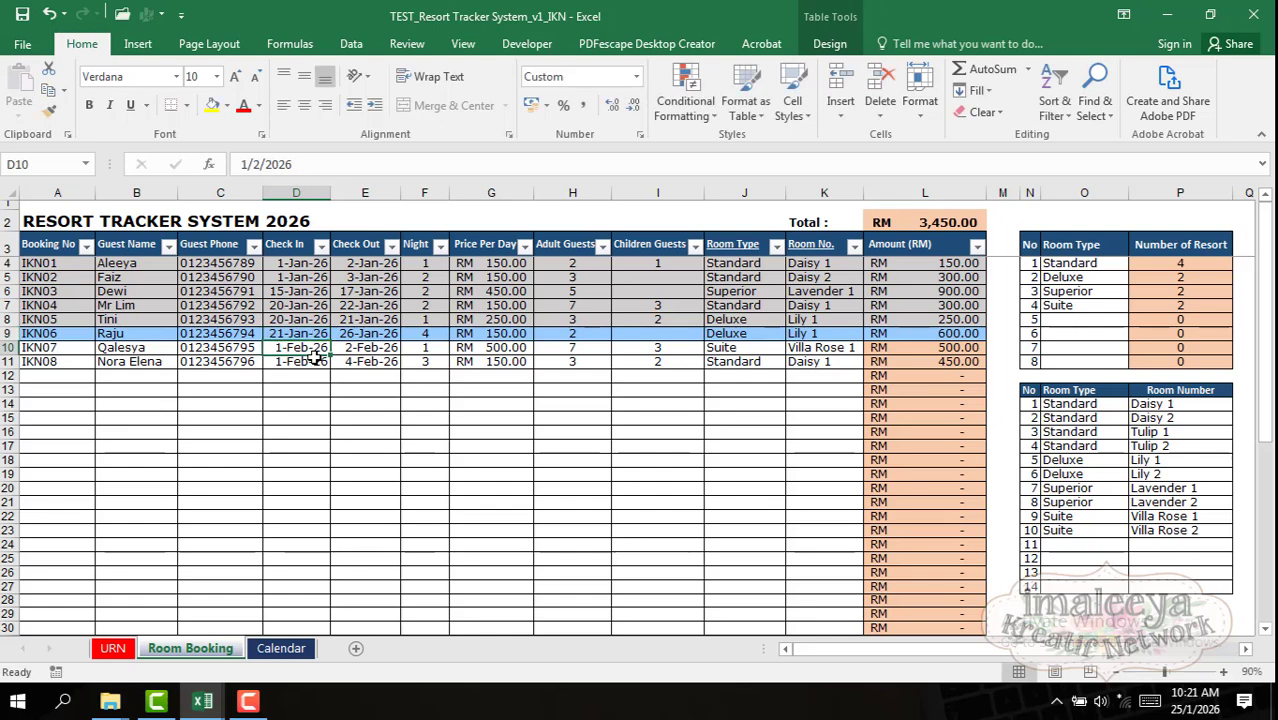
Step: Set the check-in date of the booking in row 9 to 20 January 2026
key("Up")
key("Up")
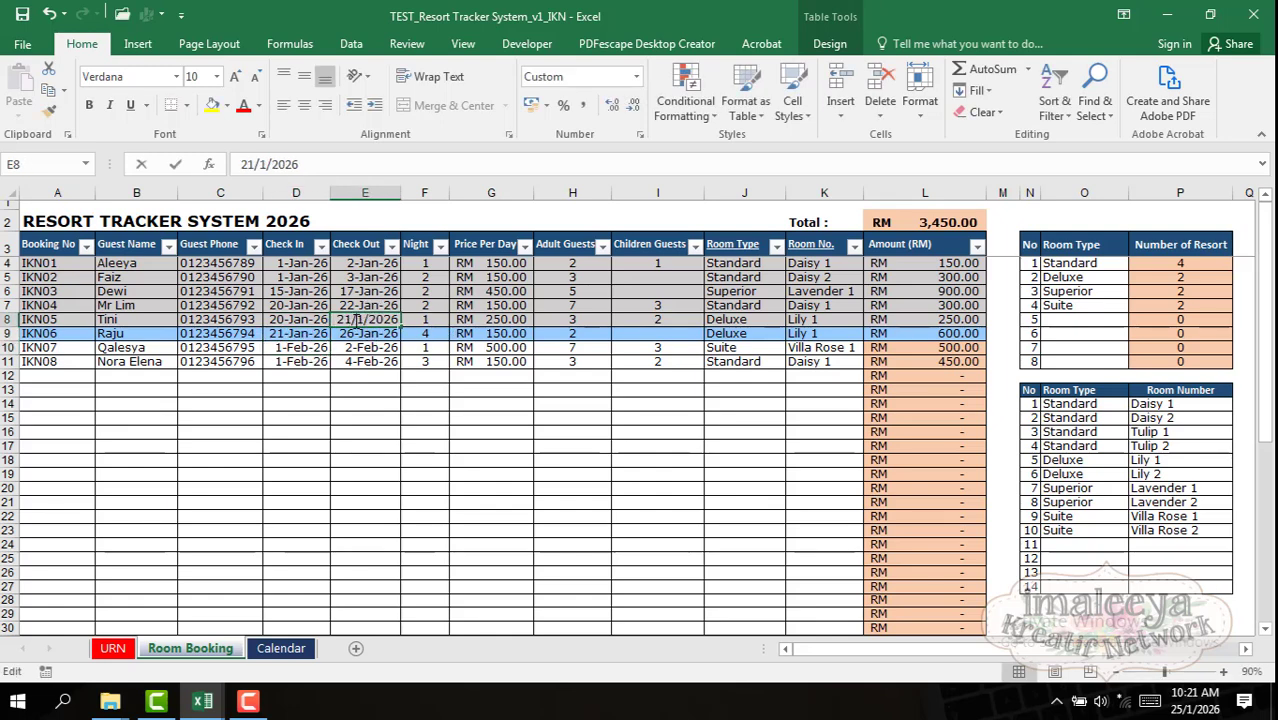
left_click(357, 318)
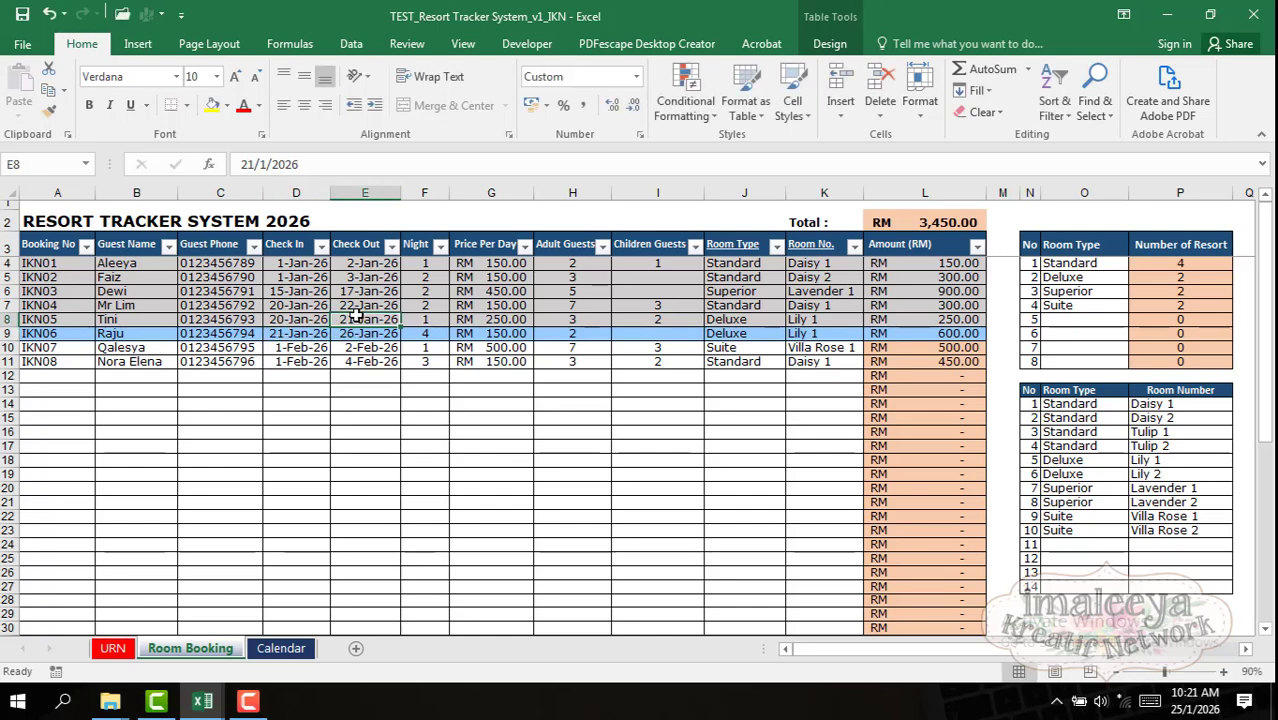
double_click(285, 333)
key("BackSpace")
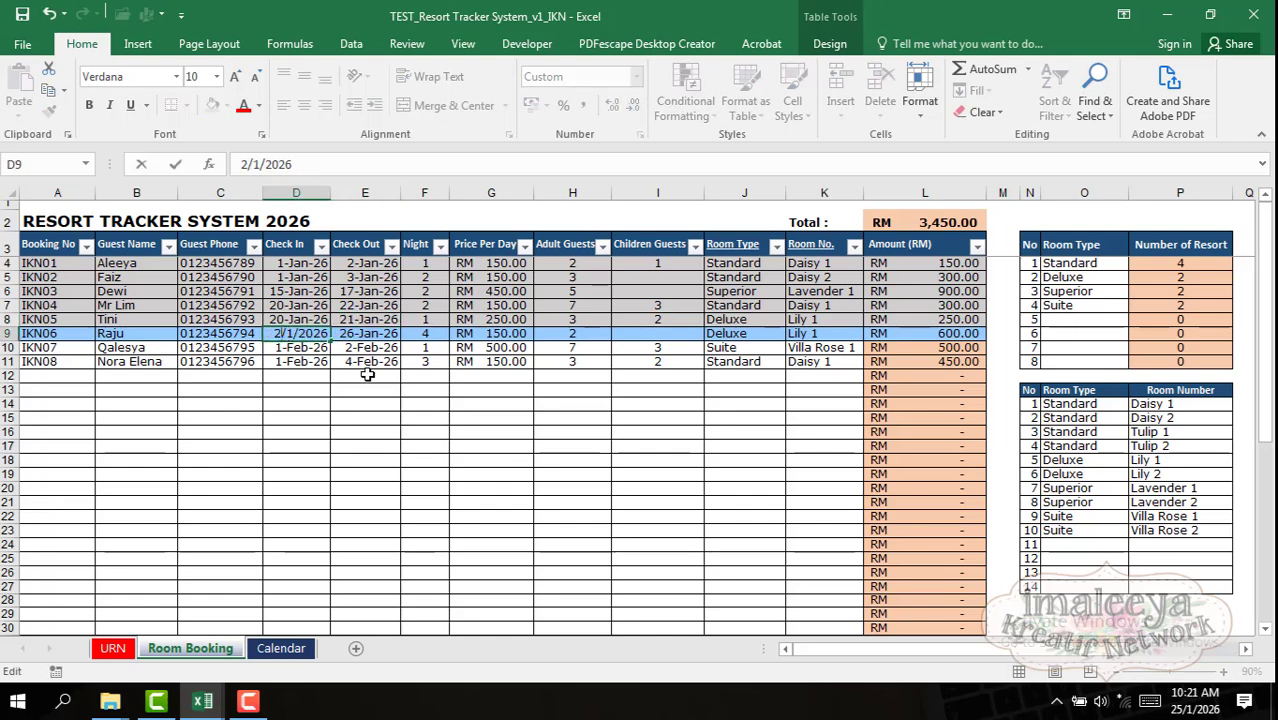
type("0")
key("Return")
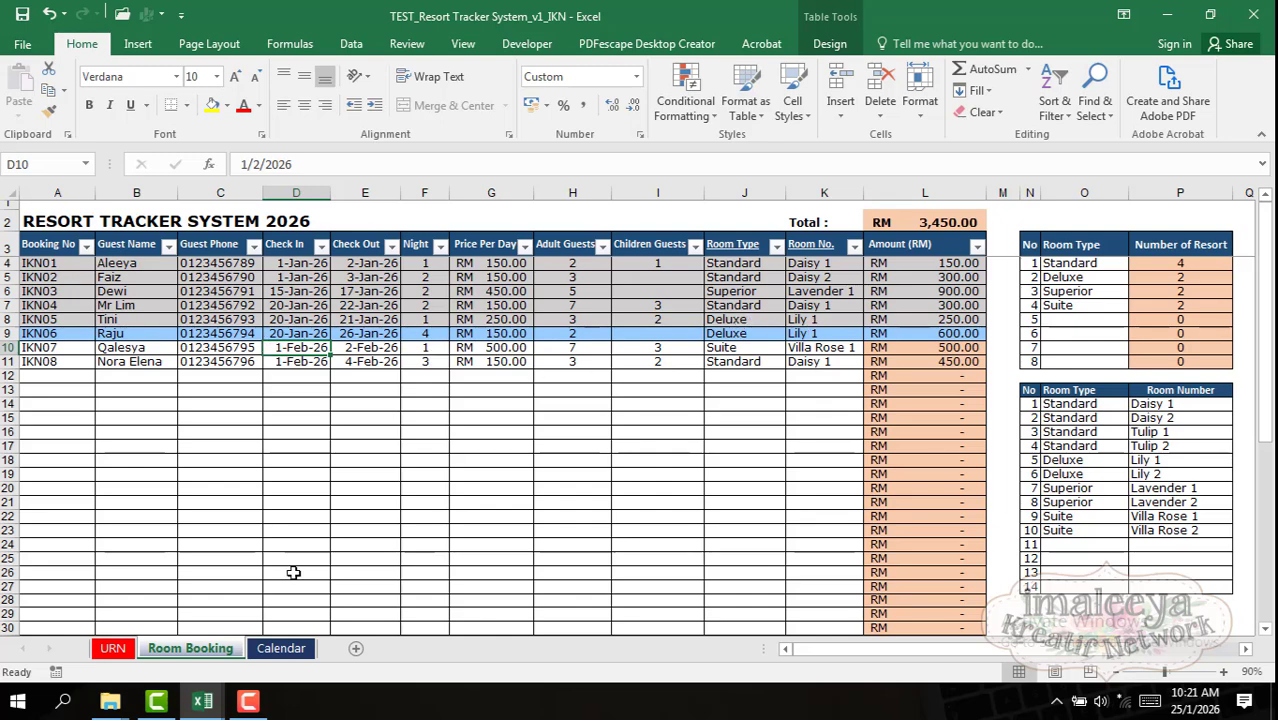
Step: Glance at the Calendar sheet, and compare the check-in dates, room types and room numbers of the bookings in rows 8 and 9 of Room Booking
left_click(281, 648)
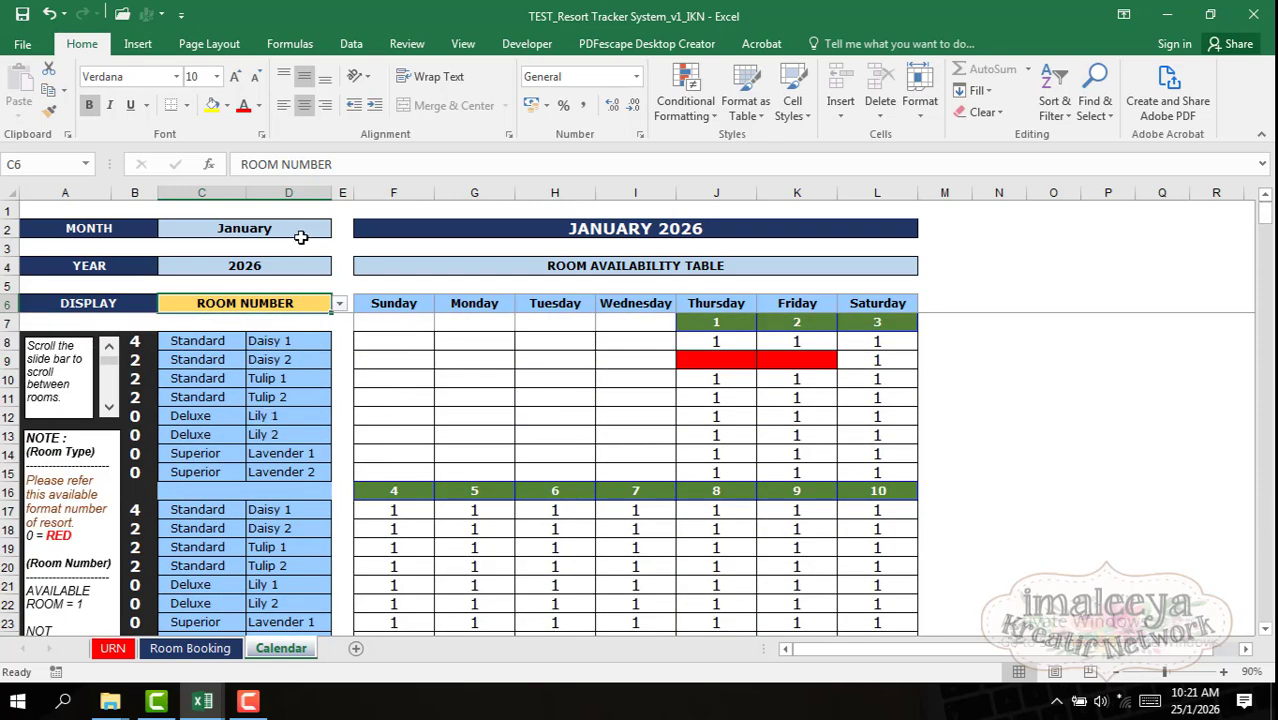
left_click(190, 648)
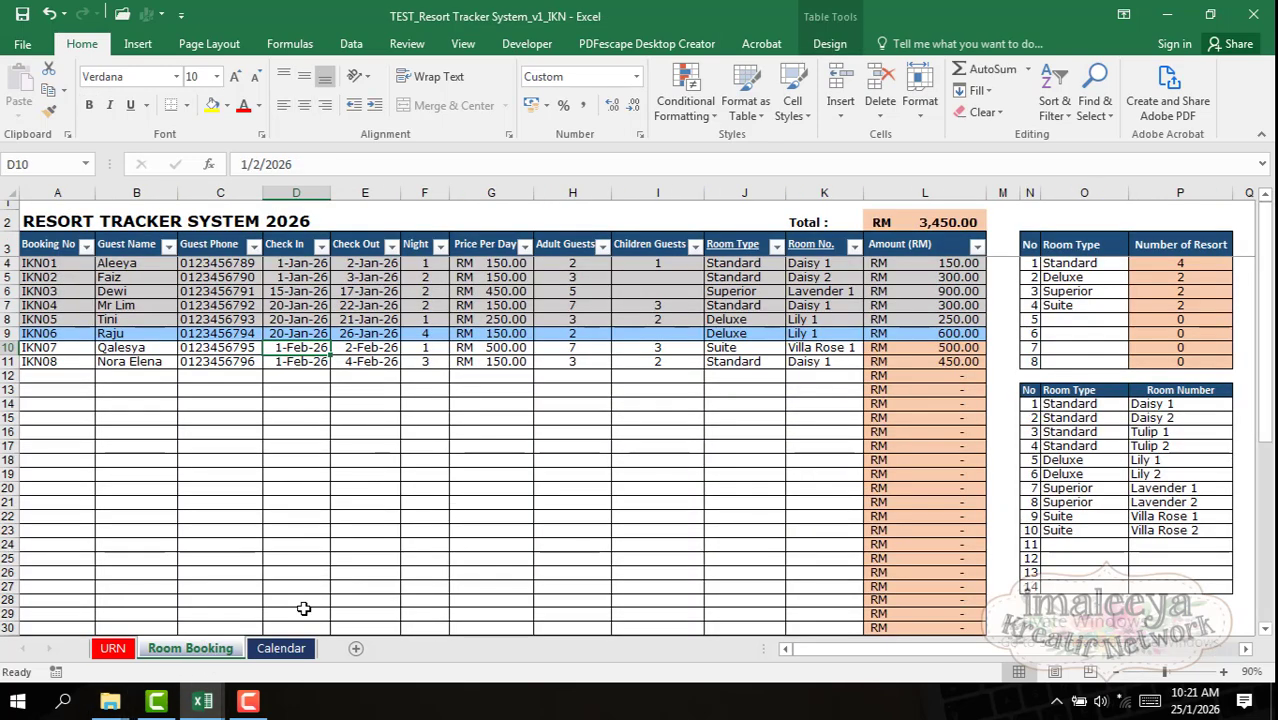
left_click(568, 394)
left_click(296, 333)
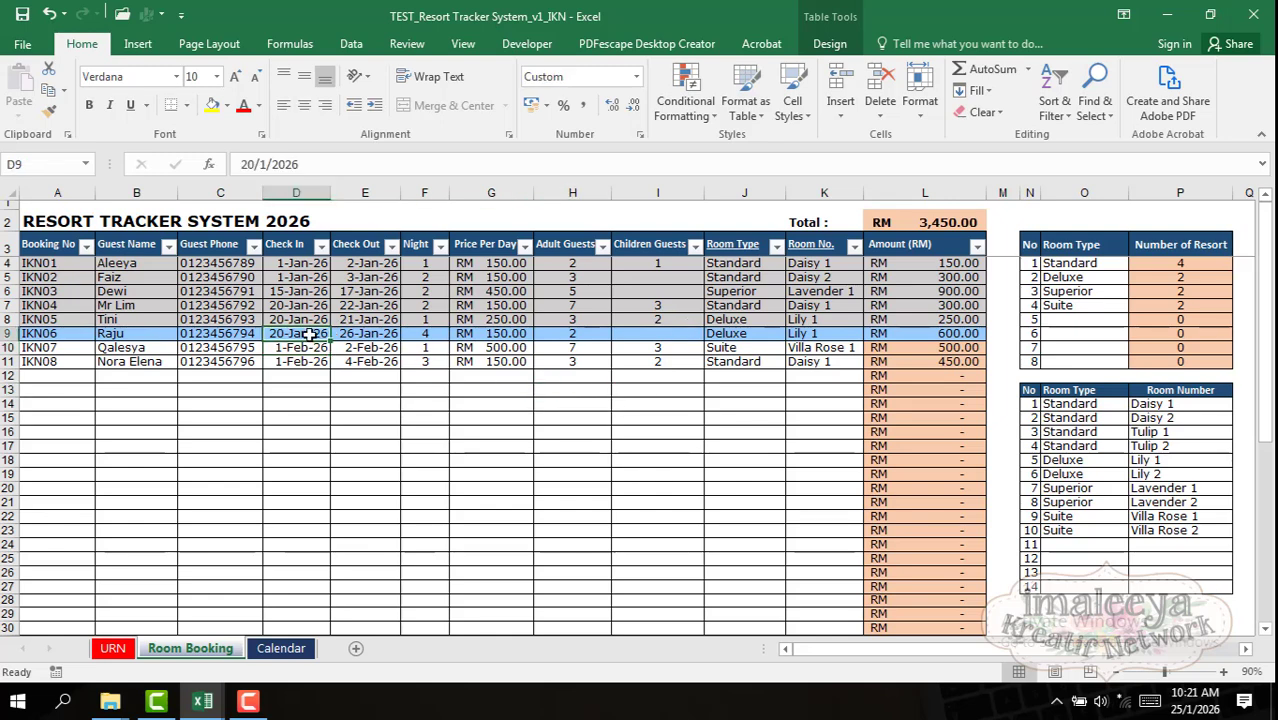
left_click(297, 319)
key("ctrl+c")
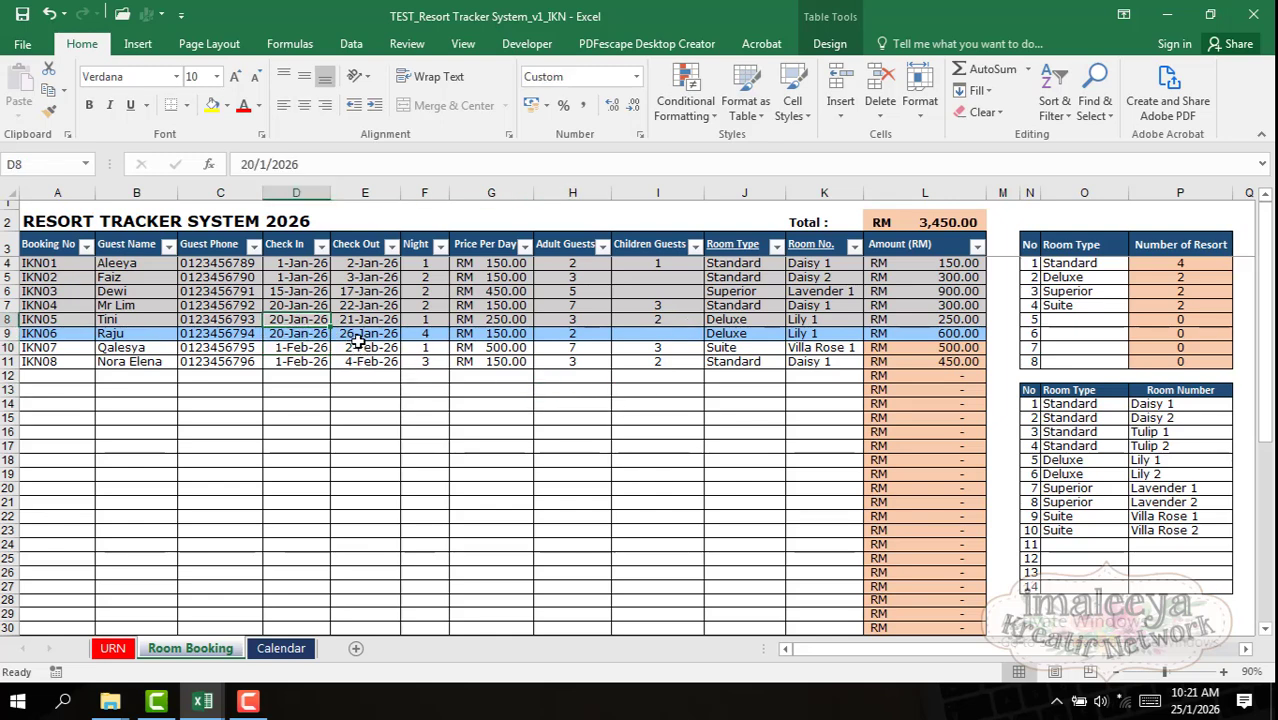
left_click(762, 321)
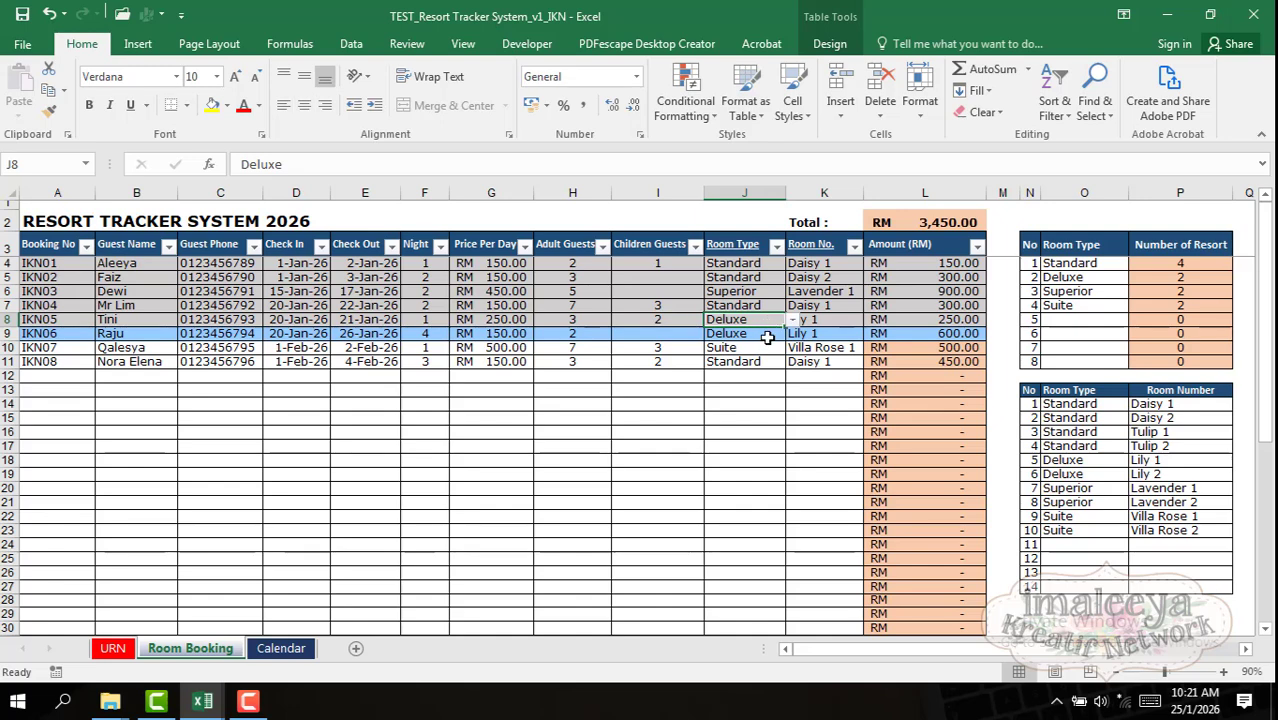
left_click(767, 336)
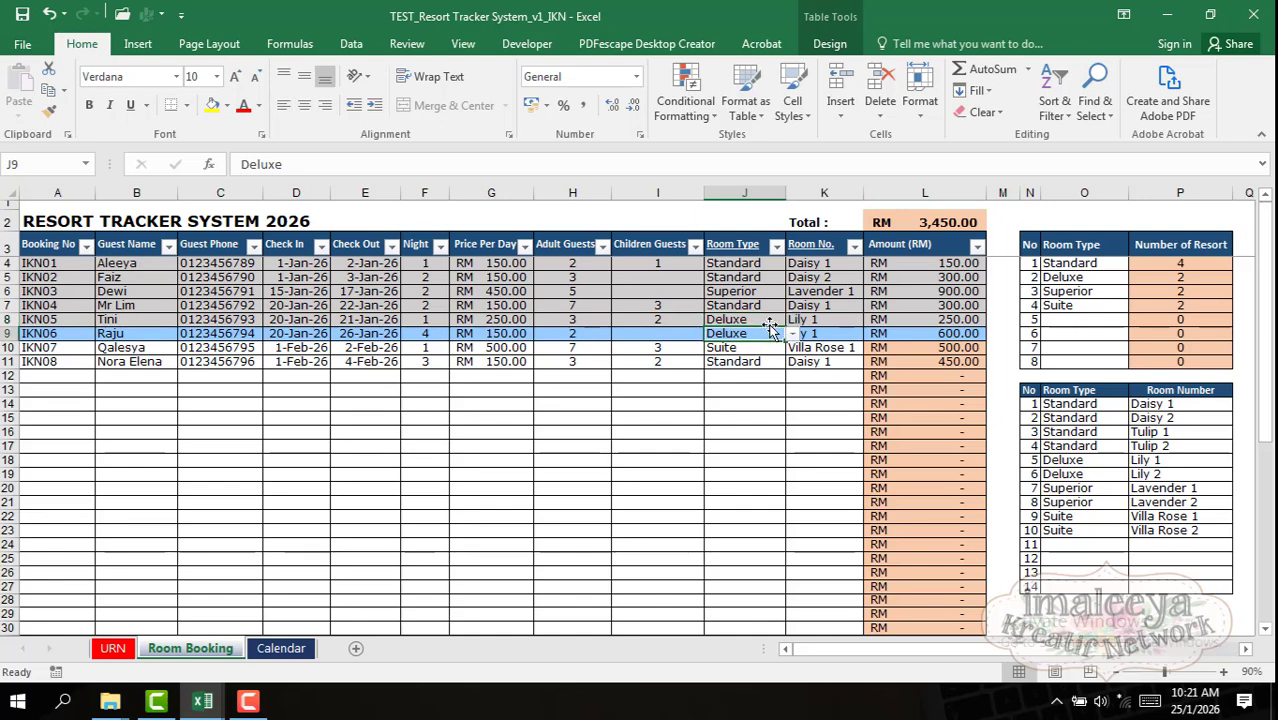
left_click(818, 333)
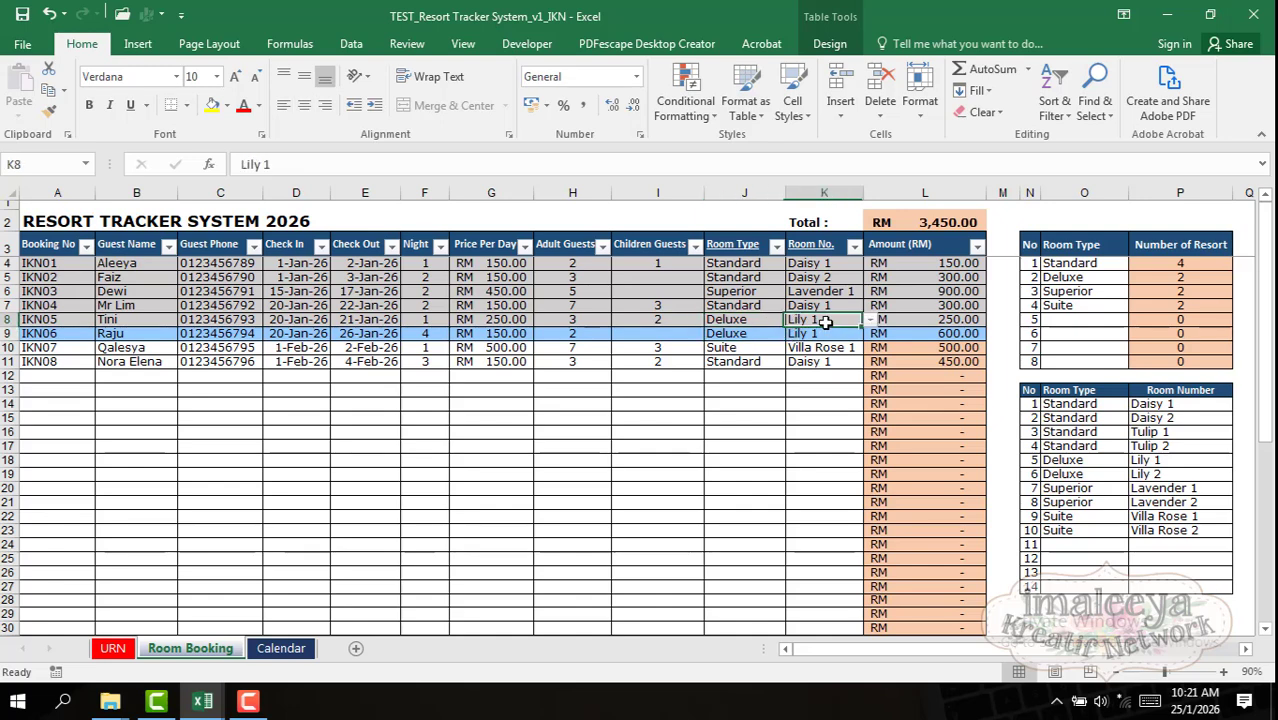
left_click(680, 347)
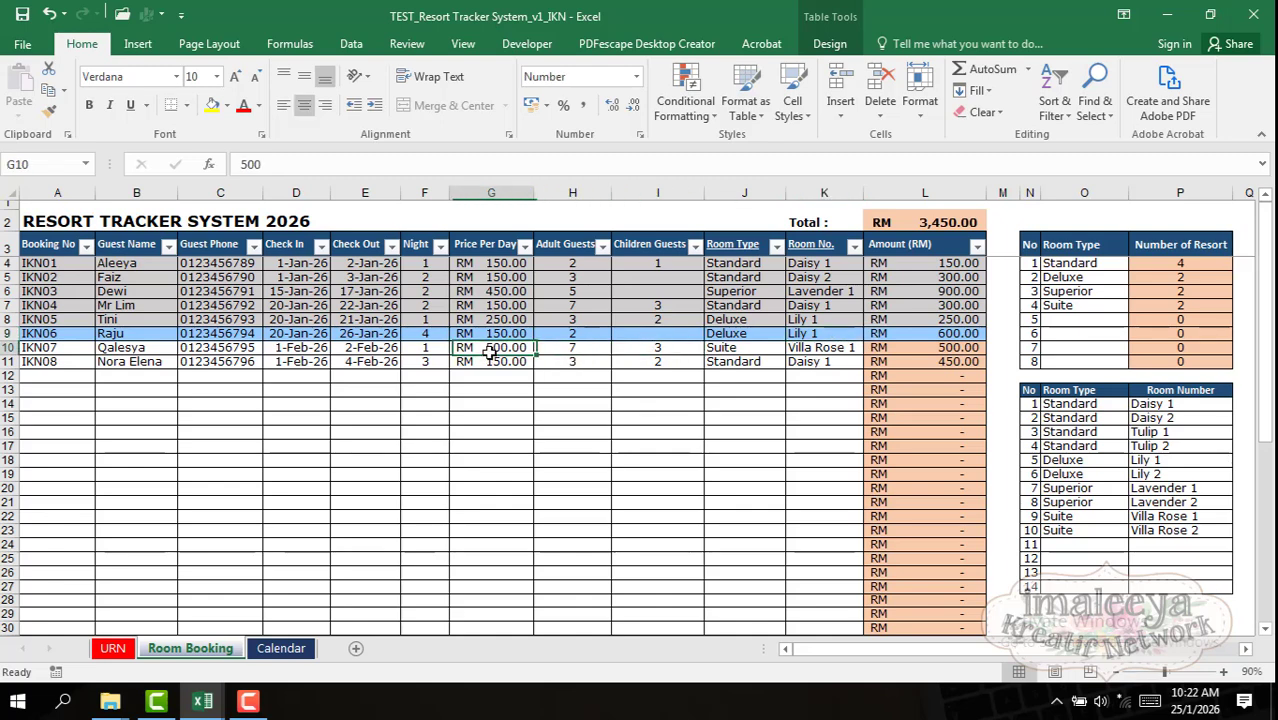
Step: Compare the check-in and check-out dates of the bookings in rows 8 and 9
left_click(300, 333)
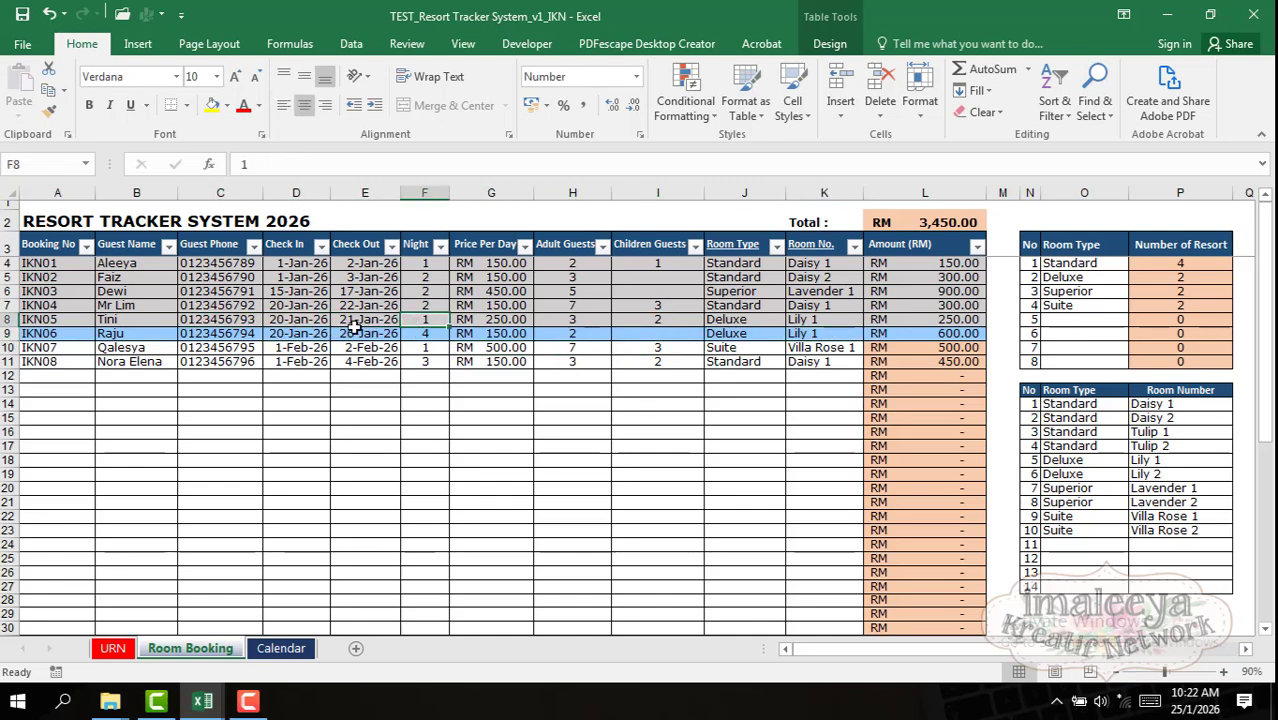
left_click(350, 334)
left_click(312, 337)
left_click(364, 323)
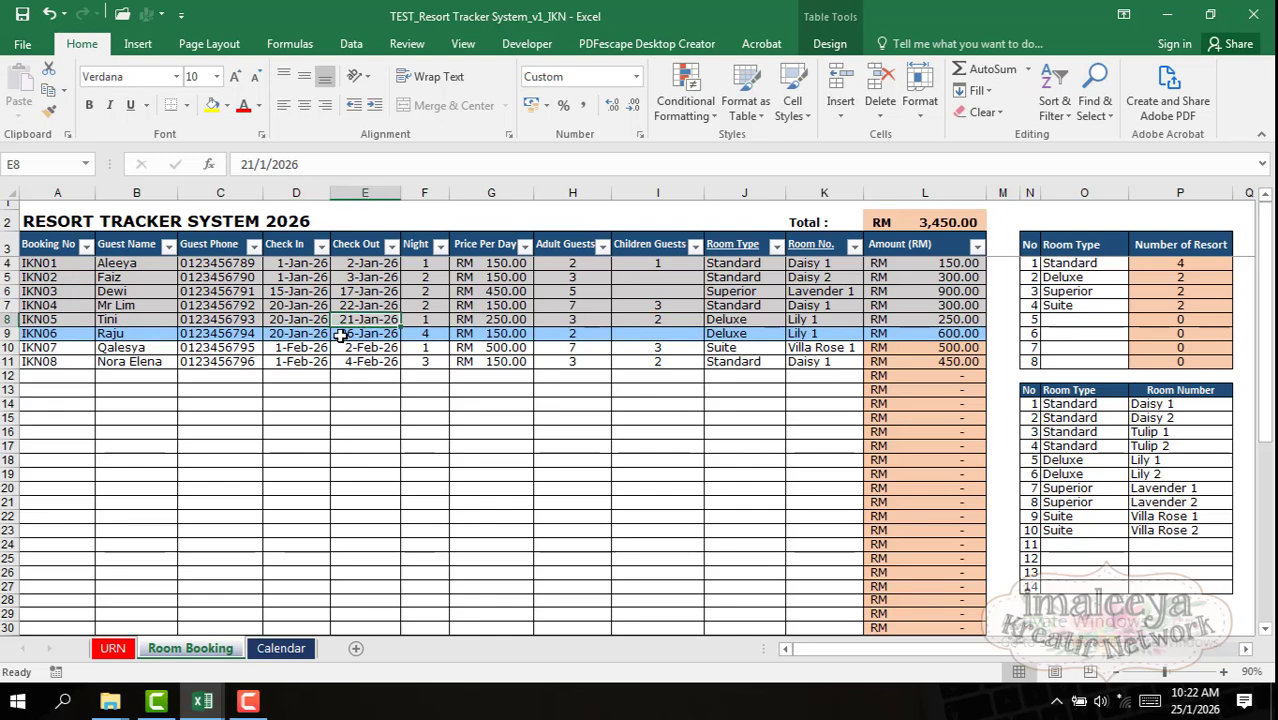
left_click(340, 335)
left_click(298, 334)
left_click(318, 319)
left_click(404, 322)
left_click(354, 334)
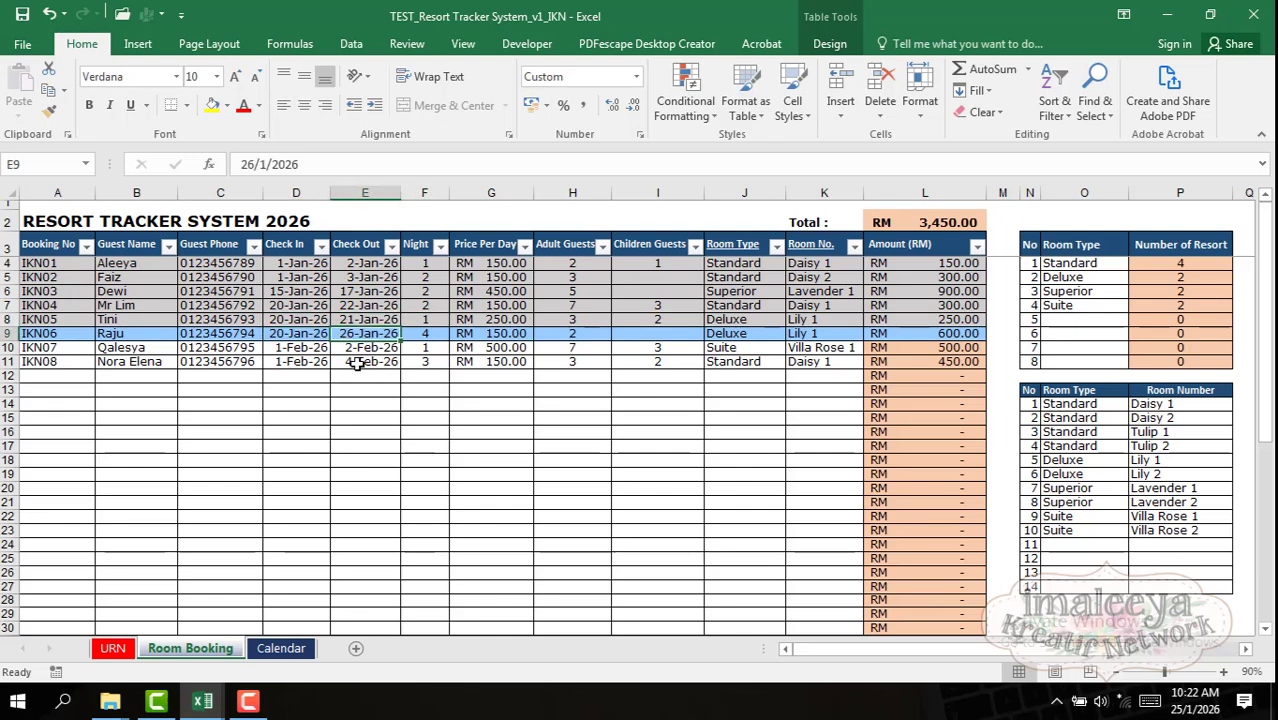
left_click(350, 328)
left_click(322, 319)
Step: Set the check-out date of the booking in row 8 to 22 January 2026 and its nights to 2
left_click(344, 318)
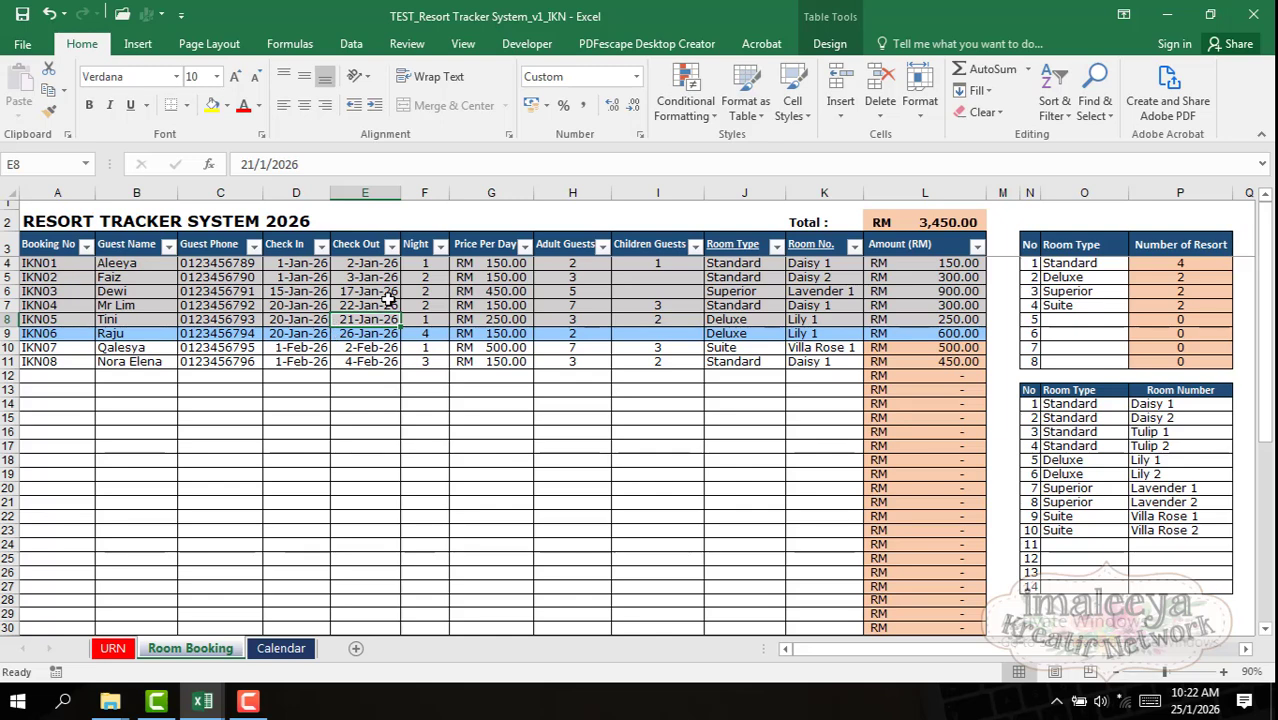
type("2")
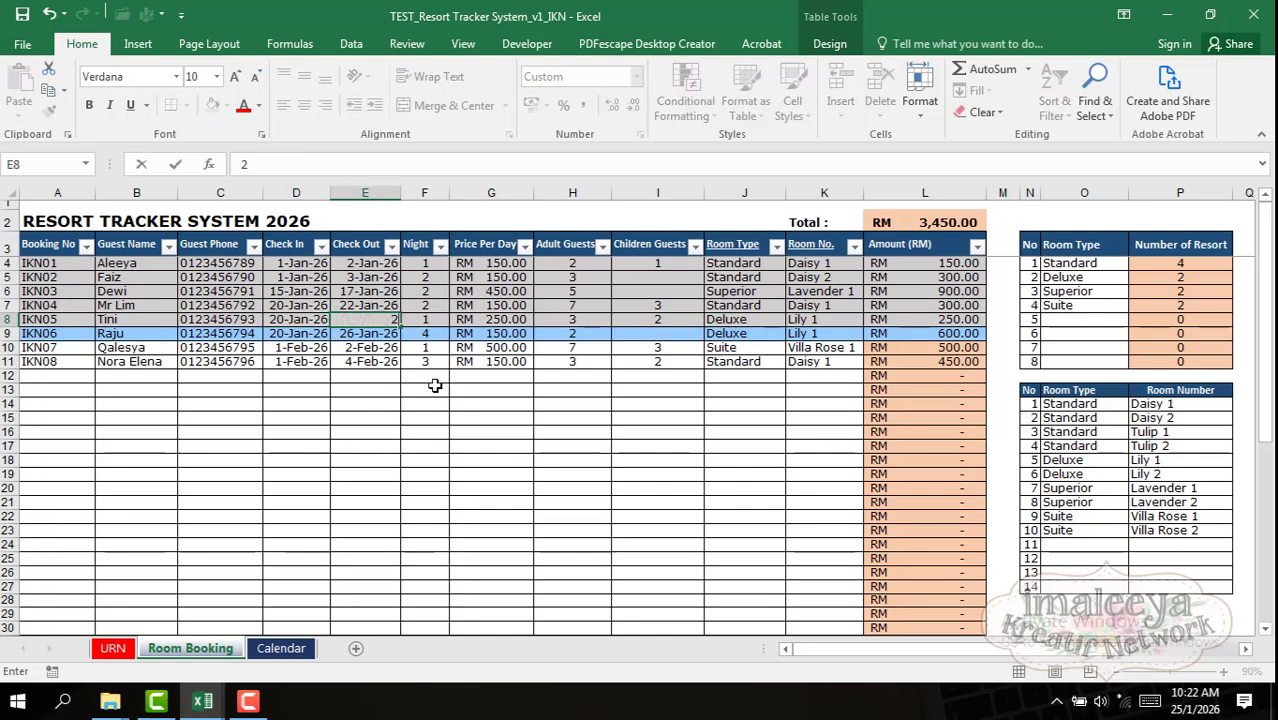
type("2")
key("Return")
left_click(430, 322)
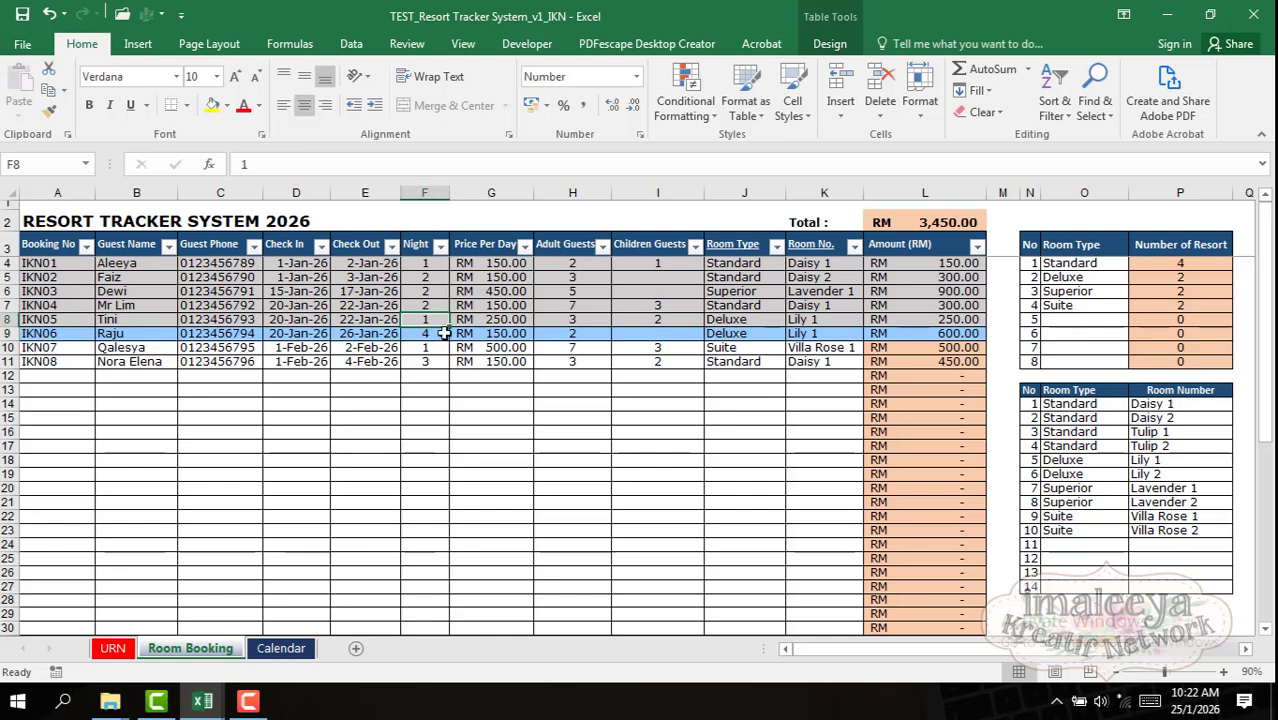
type("2")
key("Return")
Step: Set the check-in date of the booking in row 8 to 25 January 2026
left_click(843, 320)
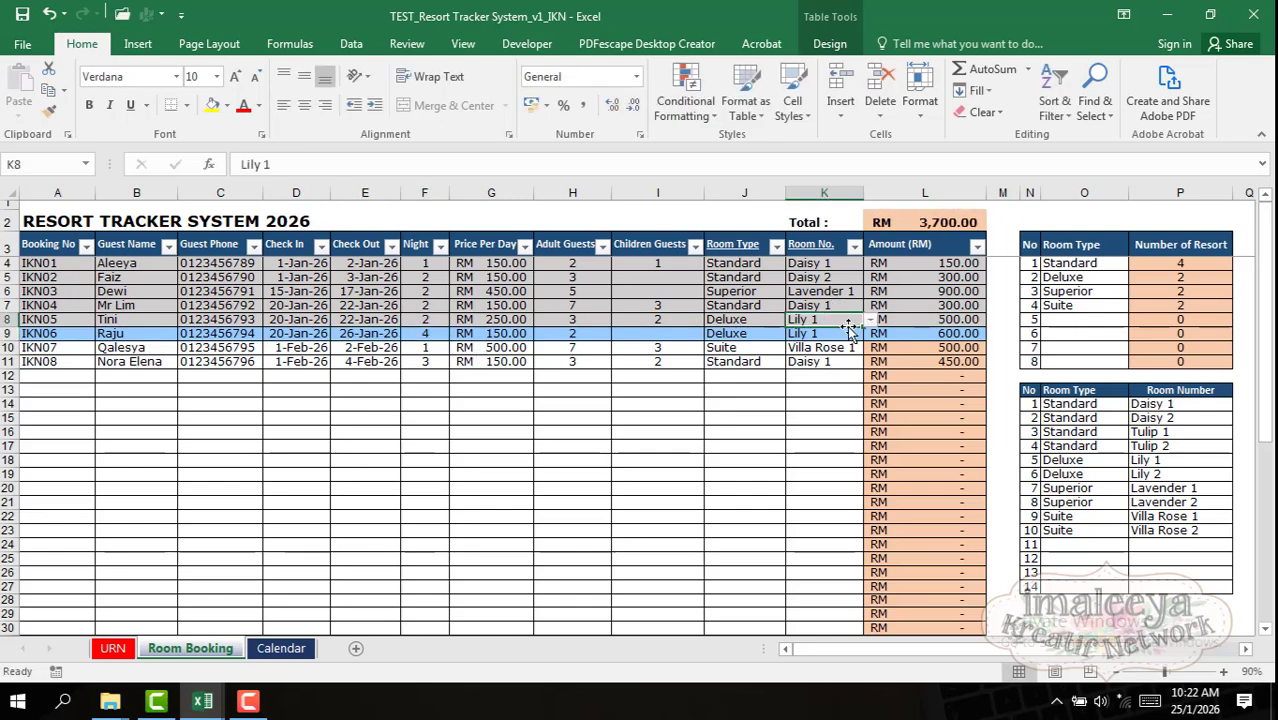
left_click(311, 337)
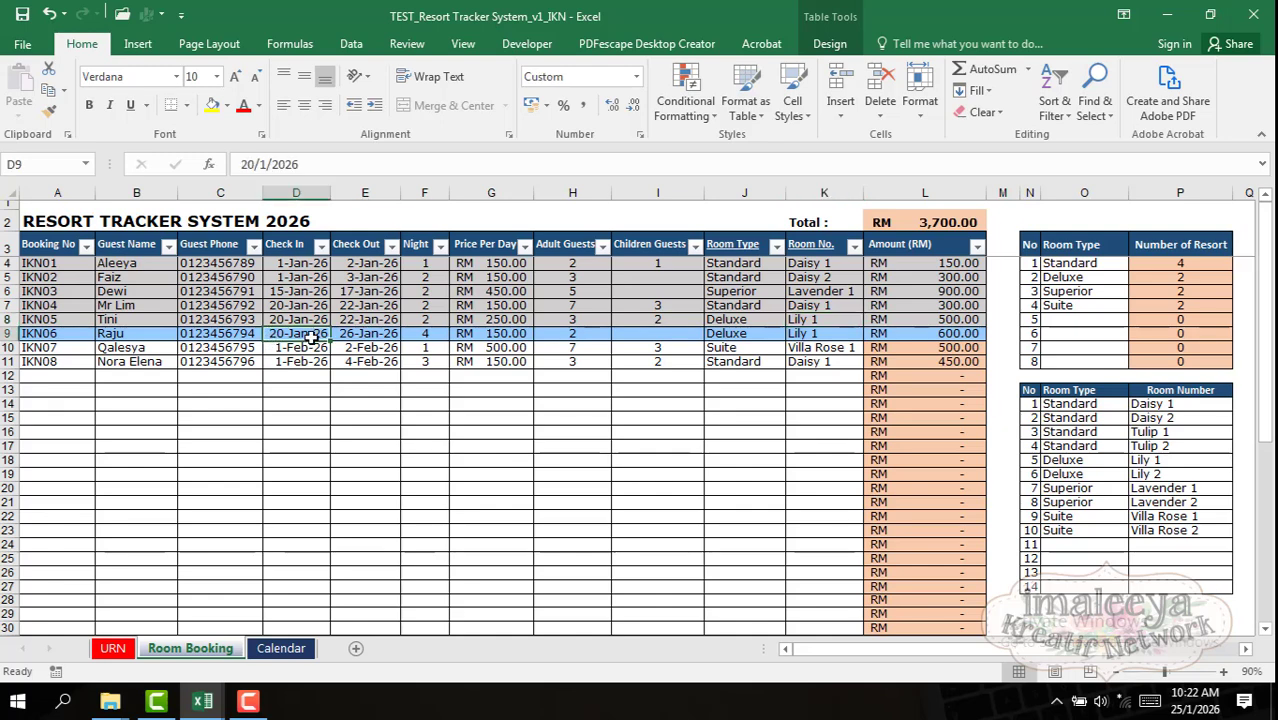
left_click(355, 330)
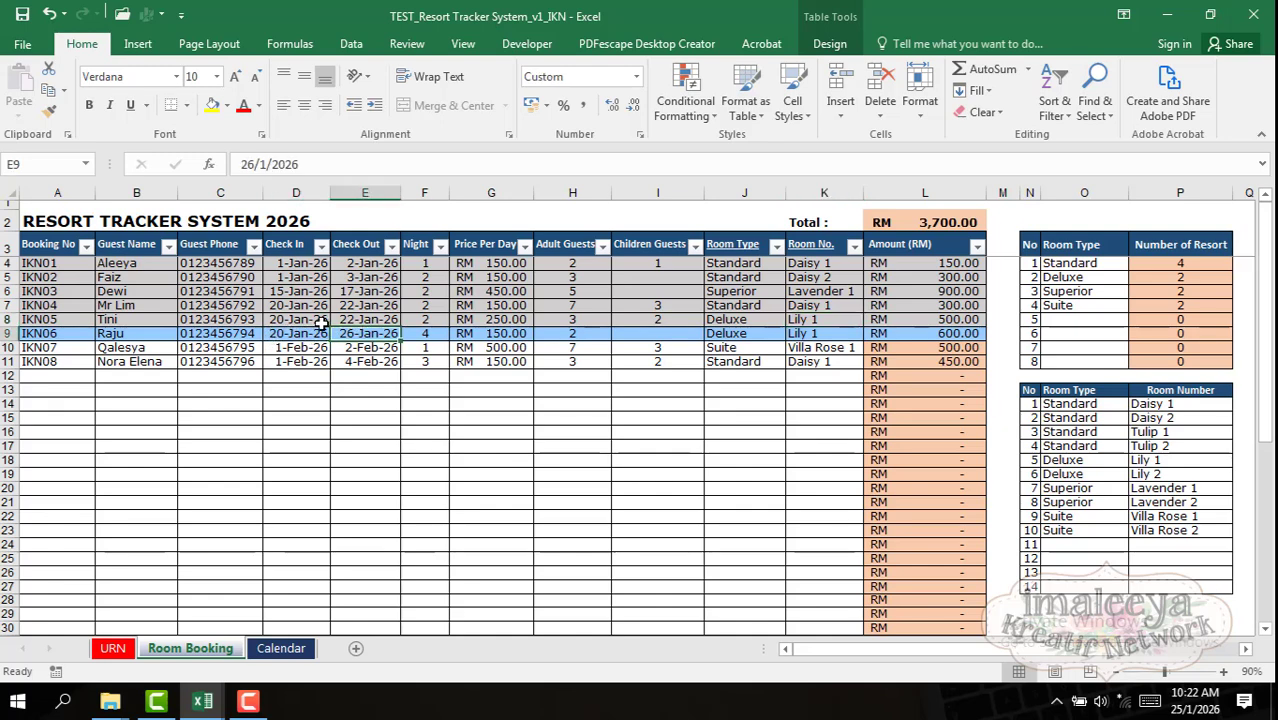
left_click(295, 319)
type("25/1")
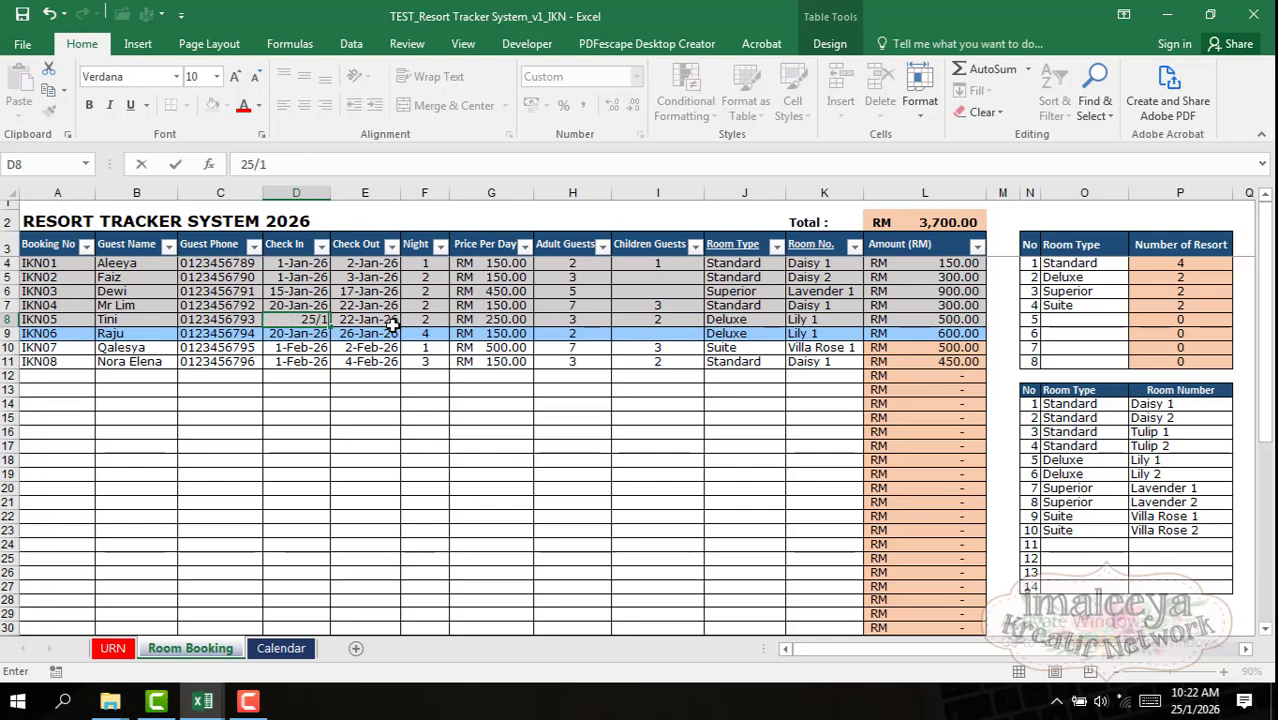
key("Return")
Step: Set the check-out date of the booking in row 8 to 26 January 2026 and its nights to 1
left_click(379, 319)
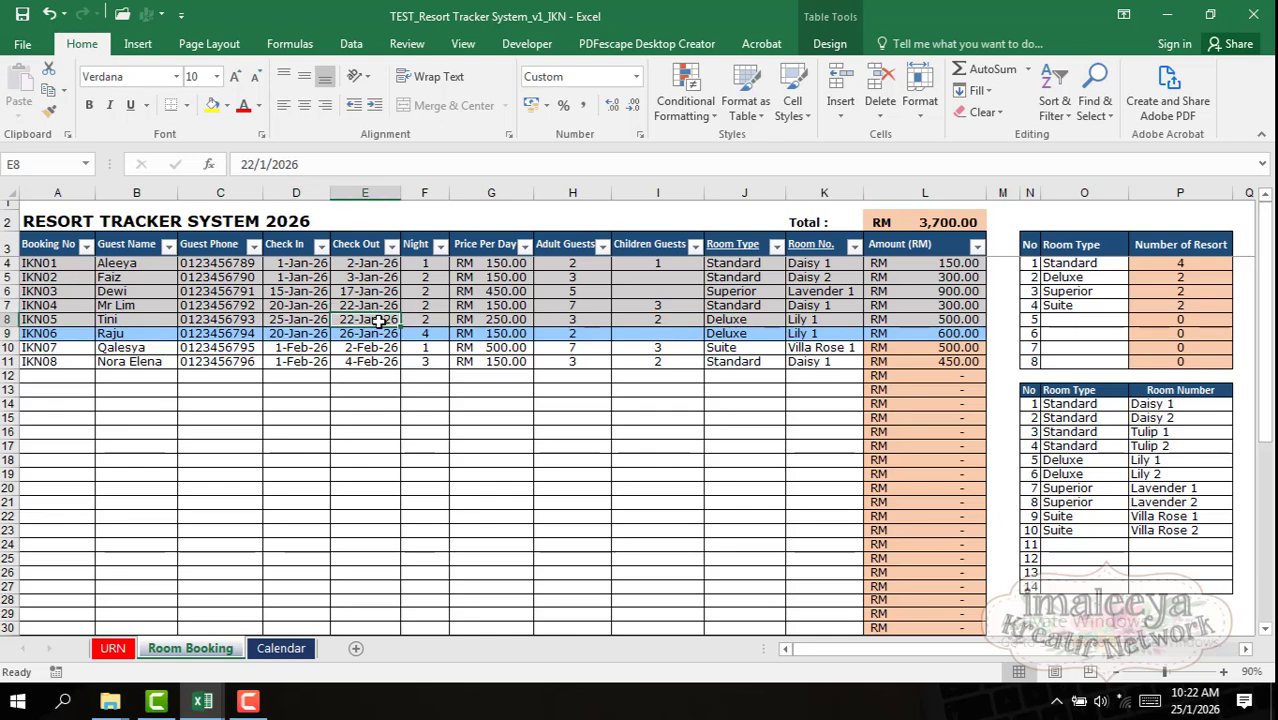
type("26/1")
key("Return")
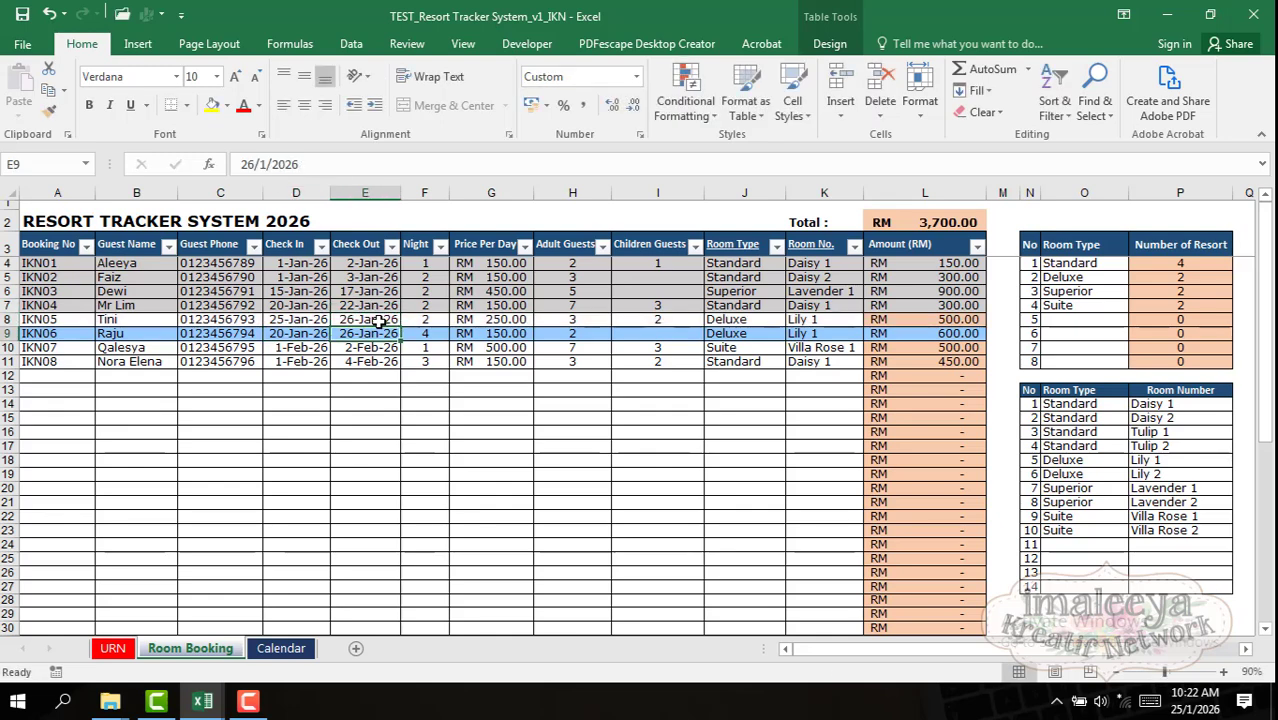
left_click(417, 319)
type("1")
left_click(491, 347)
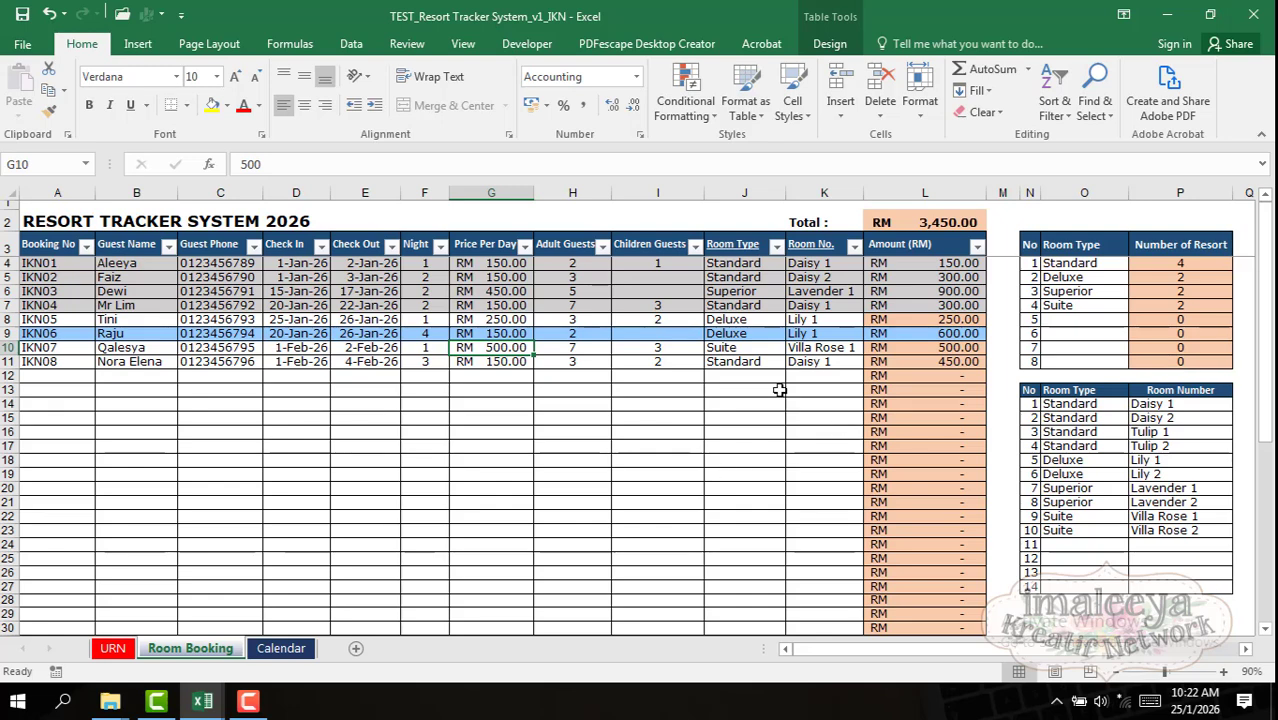
Step: Set the check-in date of the booking in row 9 to 26 January 2026
left_click(281, 333)
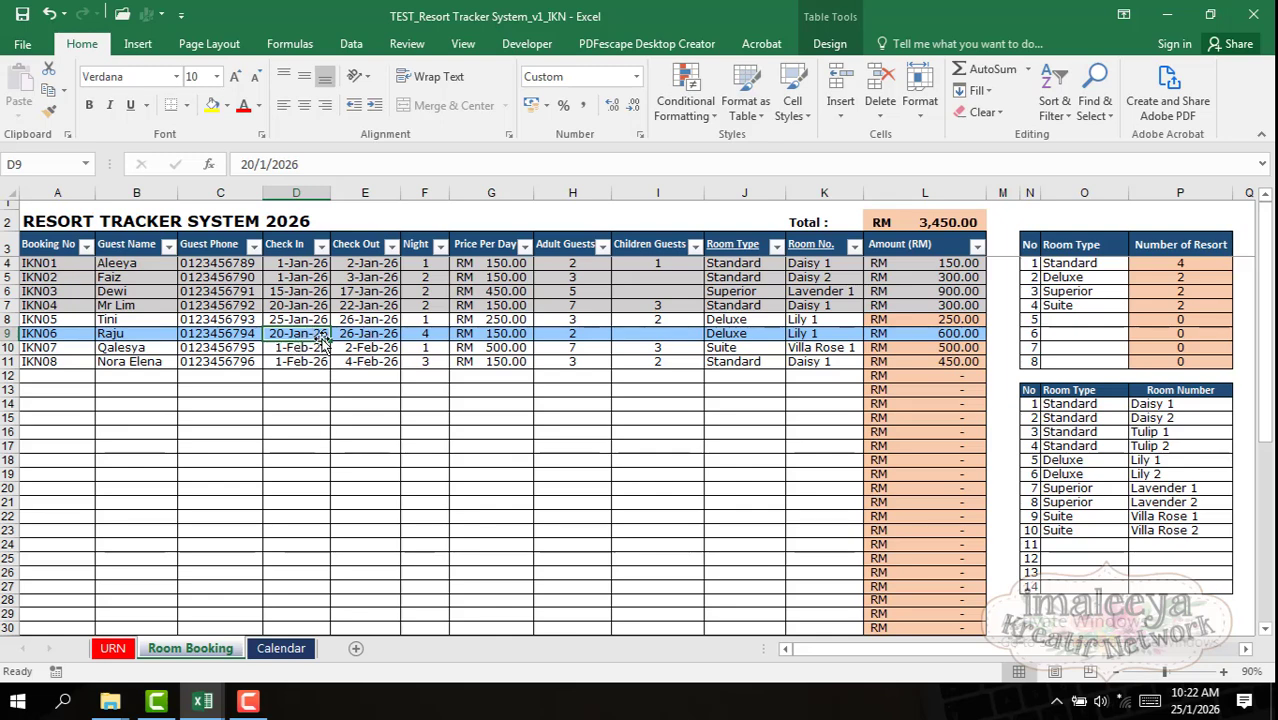
type("2")
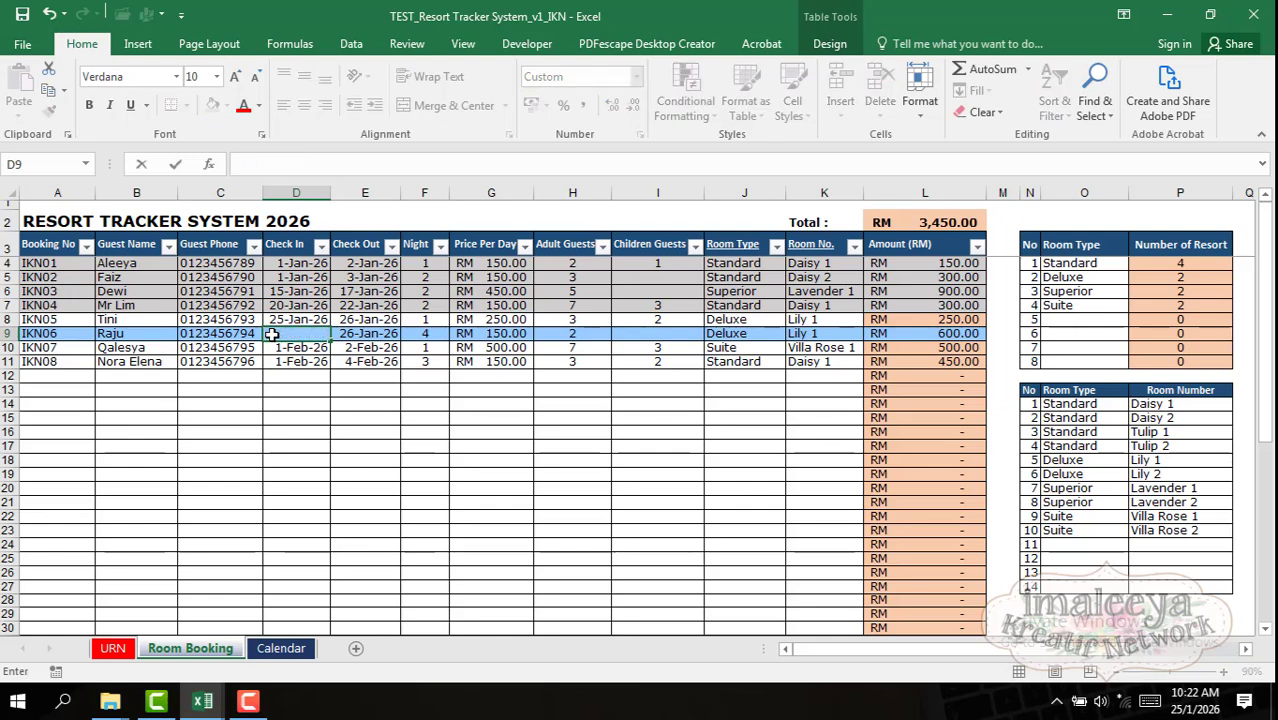
type("6/1")
key("Return")
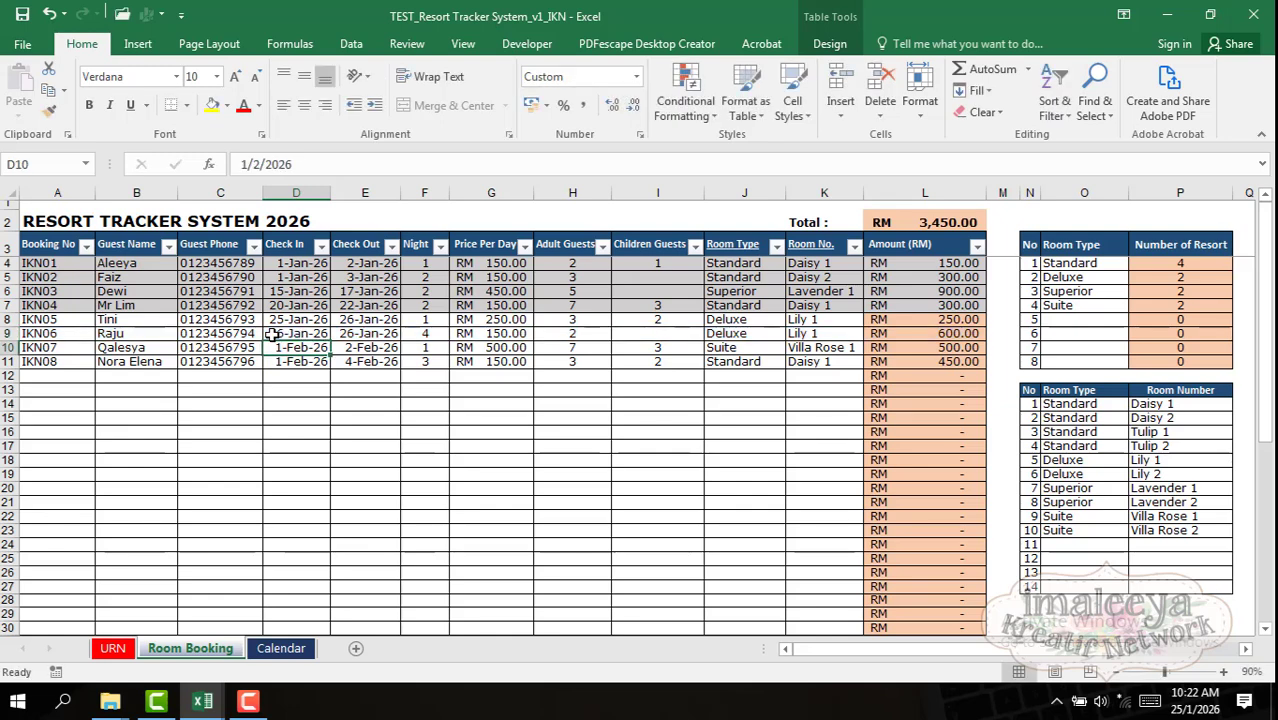
Step: Set the check-in date of the booking in row 9 to 25 January 2026 and its nights to 1
left_click(296, 331)
type("25/")
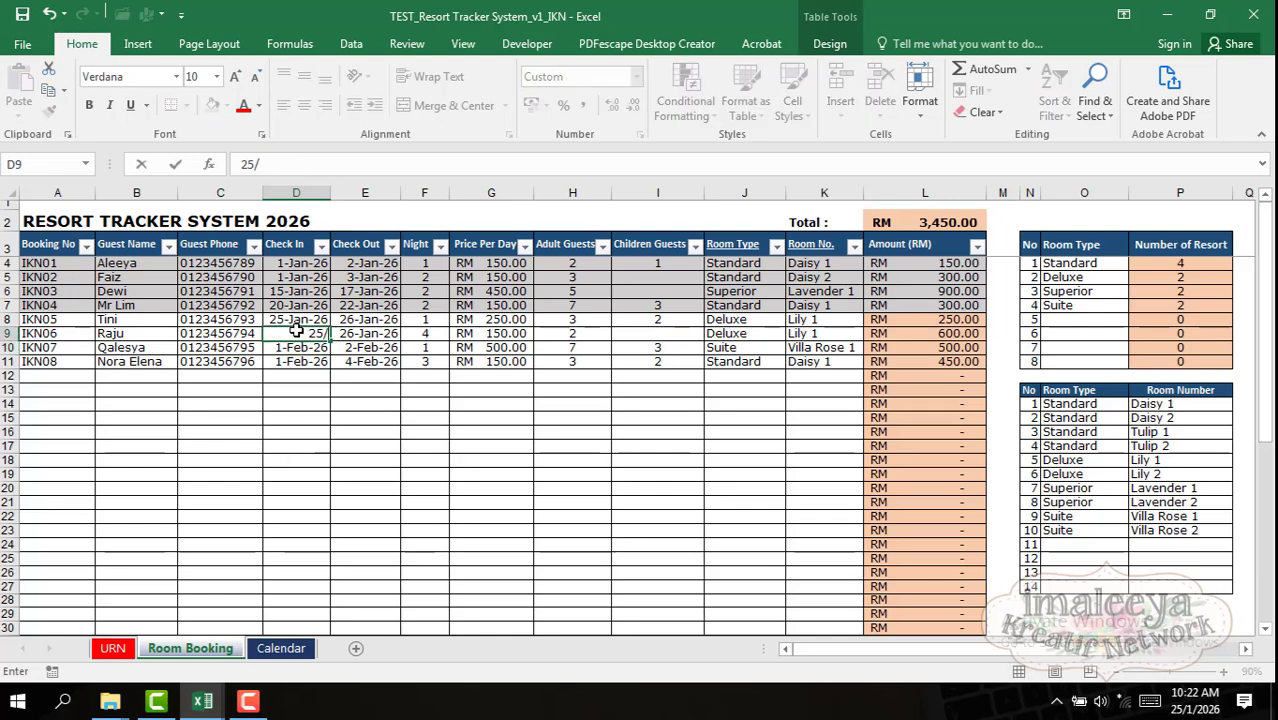
type("1")
key("Return")
left_click(366, 331)
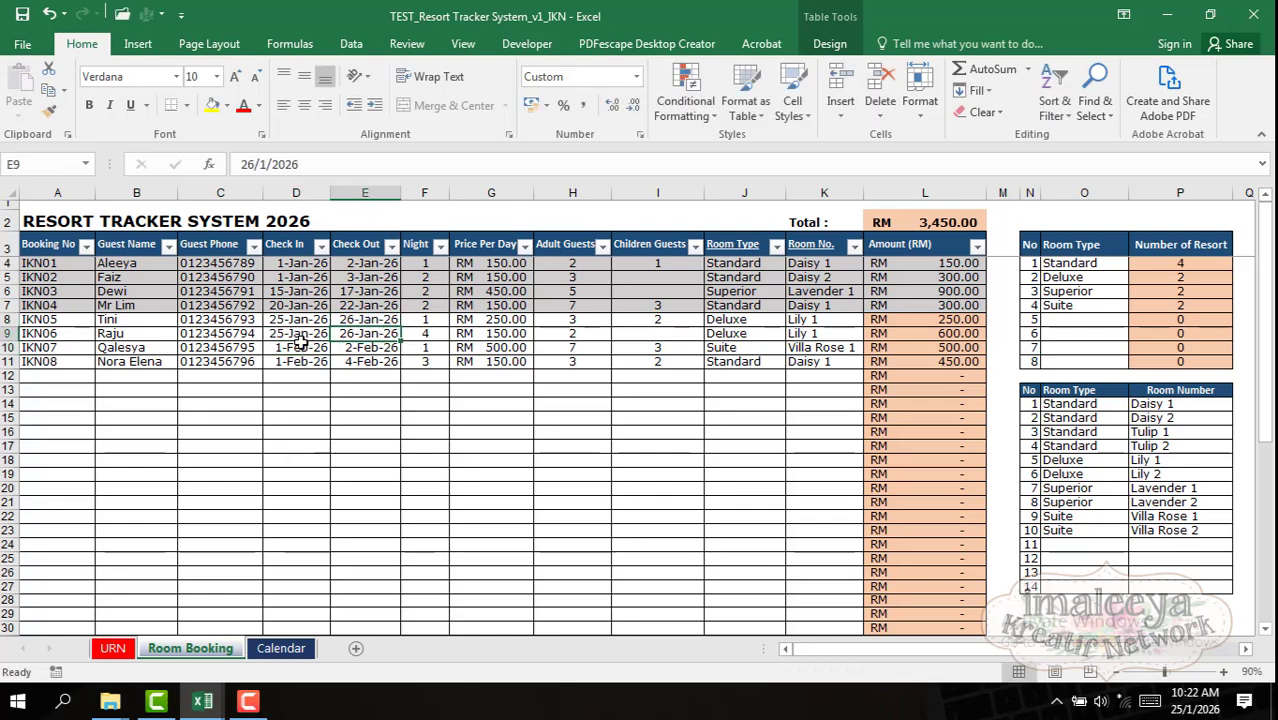
left_click(436, 334)
type("1")
left_click(570, 374)
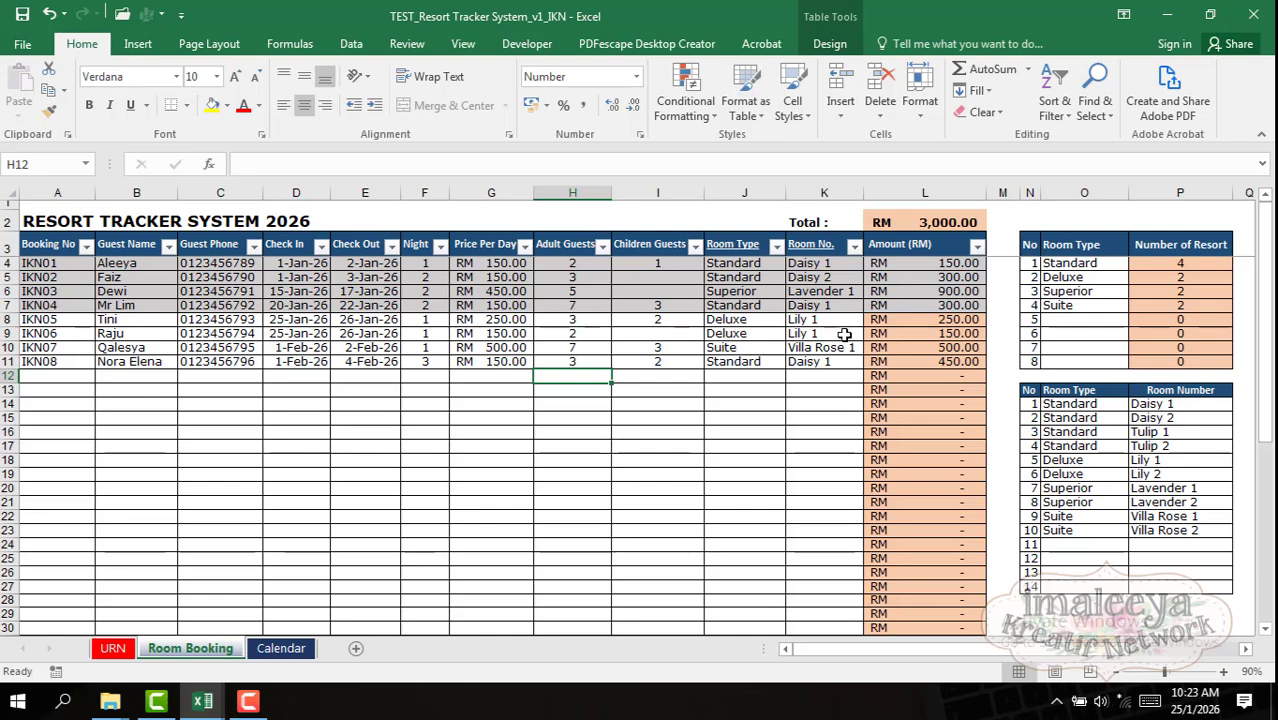
Step: Examine the January 2026 room availability on the Calendar sheet, including Lily 1 on the 25th and the colour notes for room status
left_click(281, 648)
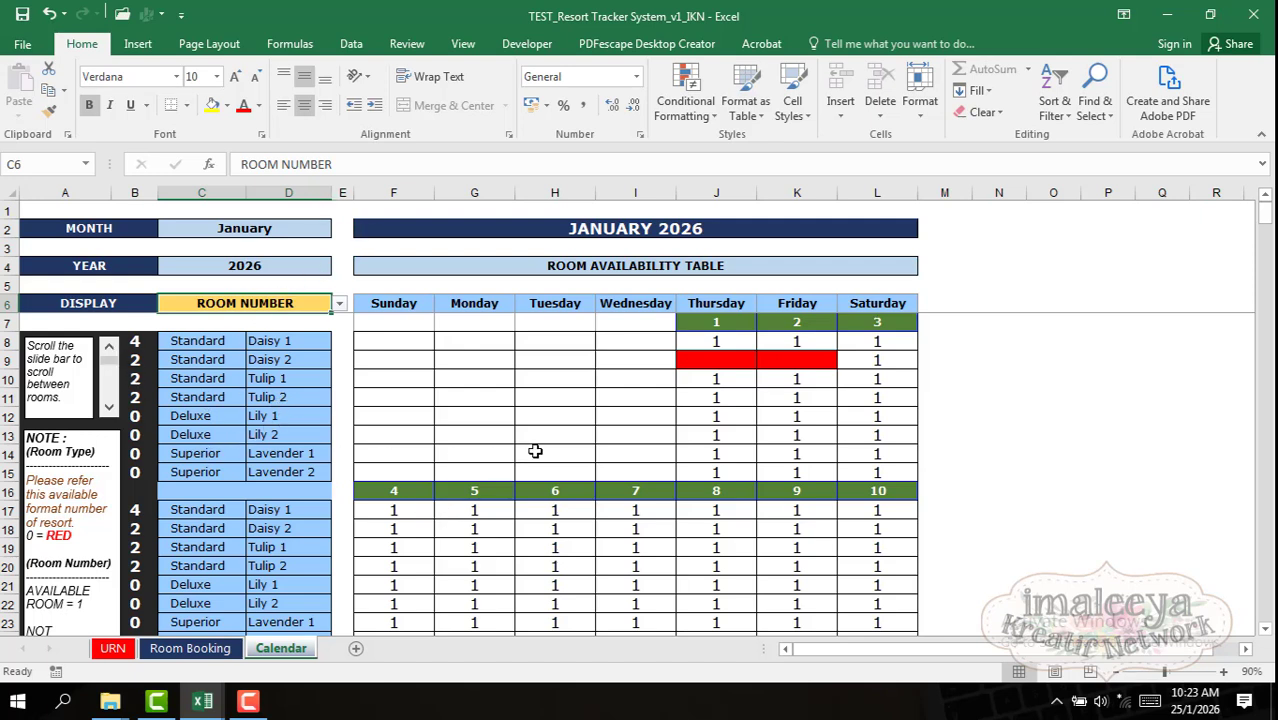
scroll(473, 488, "down", 3)
scroll(475, 485, "down", 6)
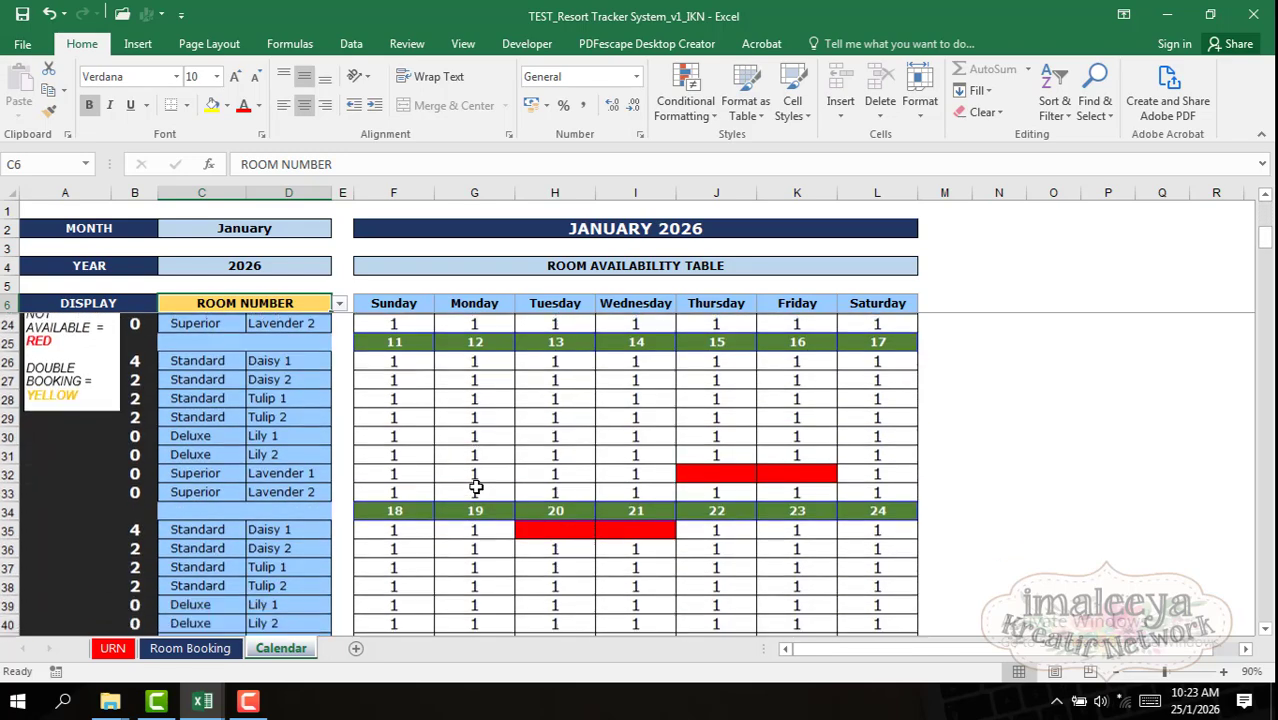
scroll(417, 445, "down", 2)
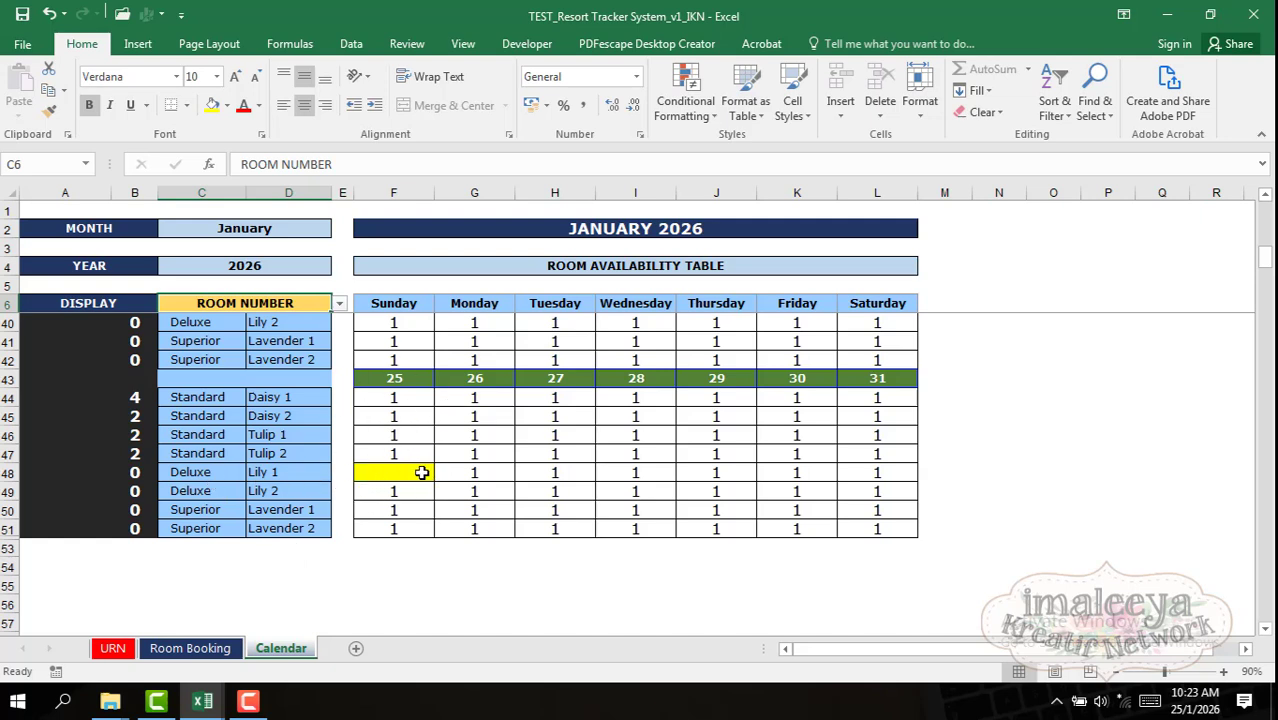
scroll(417, 472, "up", 10)
scroll(410, 470, "down", 8)
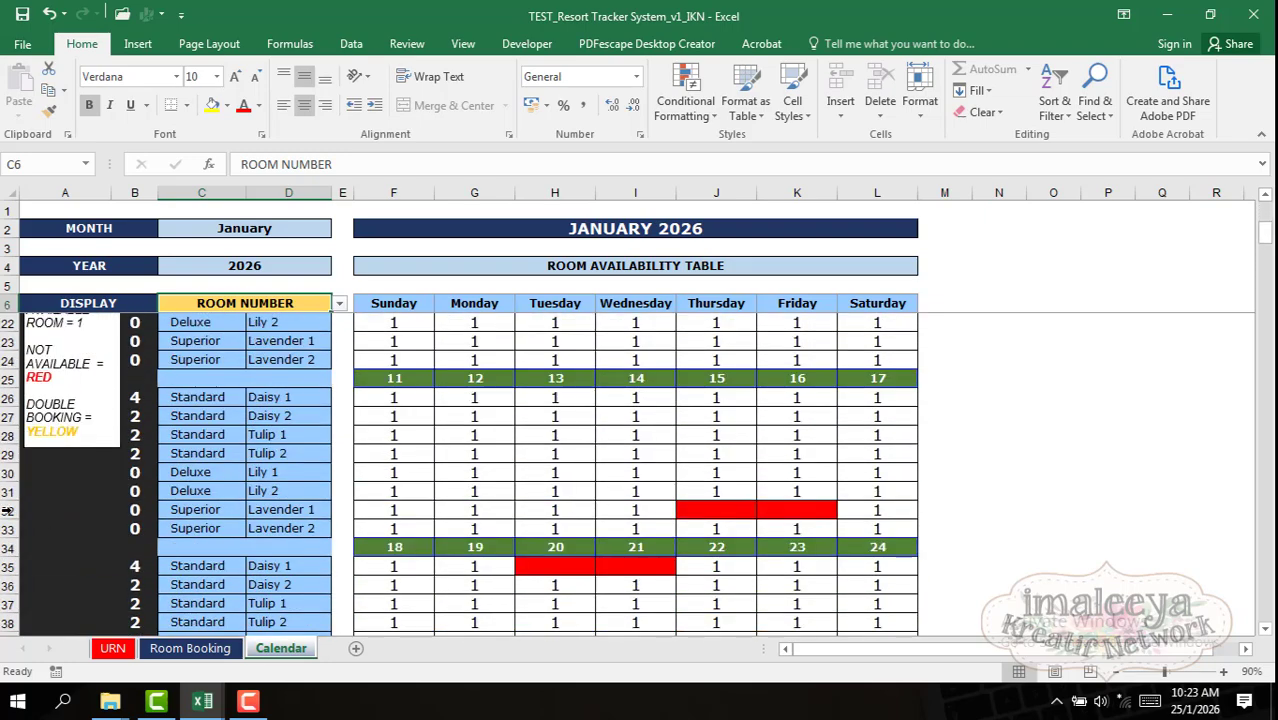
Step: On the Room Booking sheet, change the room number of the booking in row 9 to Lily 2
scroll(422, 533, "down", 1)
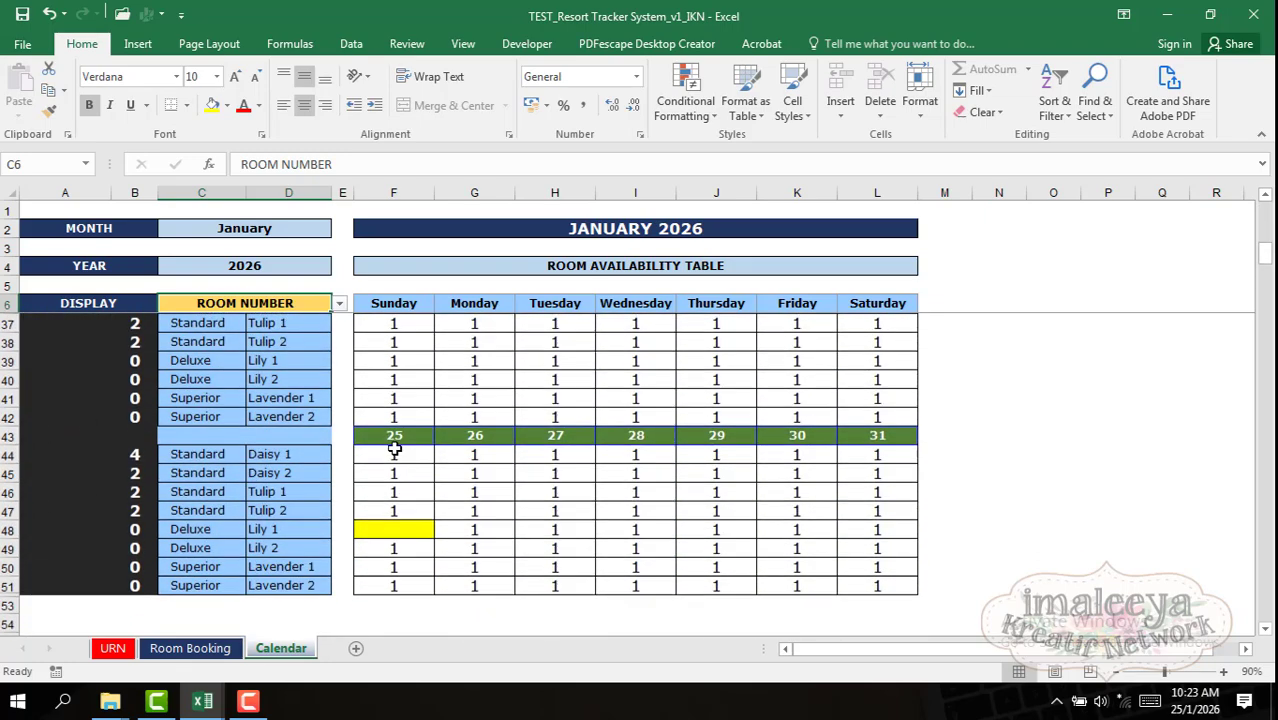
left_click(215, 648)
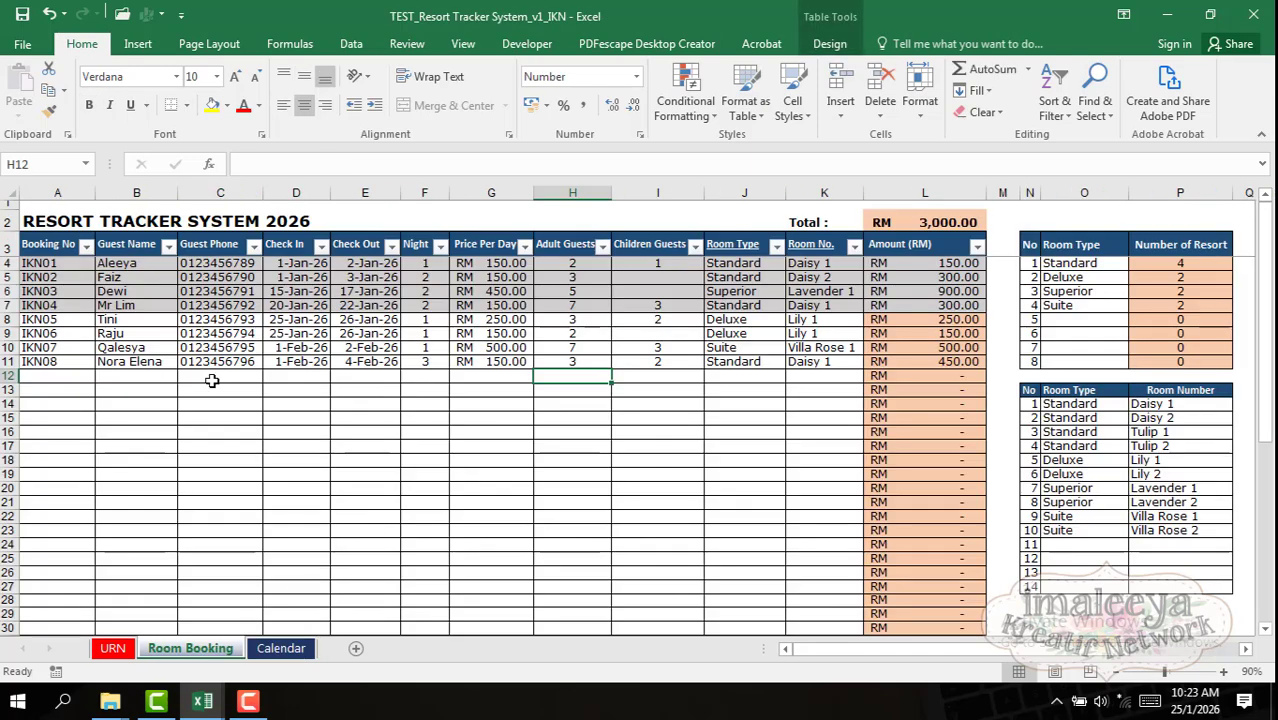
left_click(797, 333)
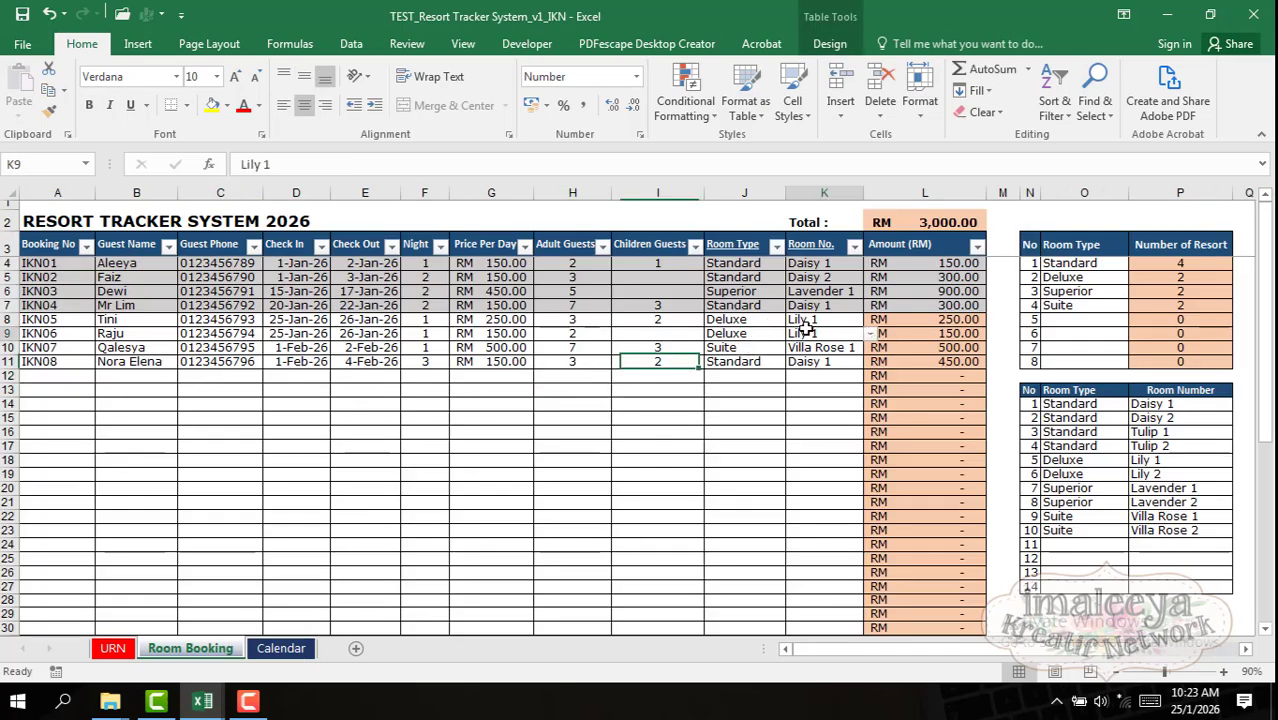
left_click(869, 334)
left_click(850, 358)
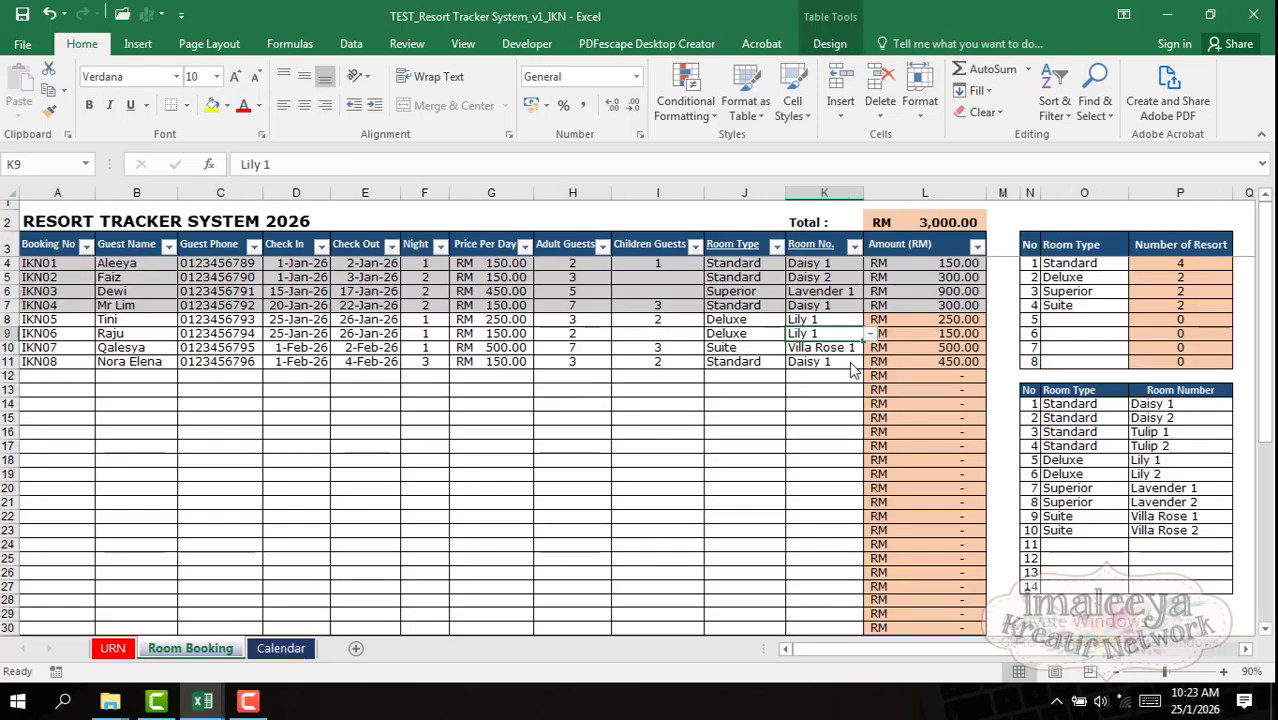
Step: Check the availability of Lily 1 and Lily 2 on 25 January 2026 and the colour notes on the Calendar sheet
left_click(280, 648)
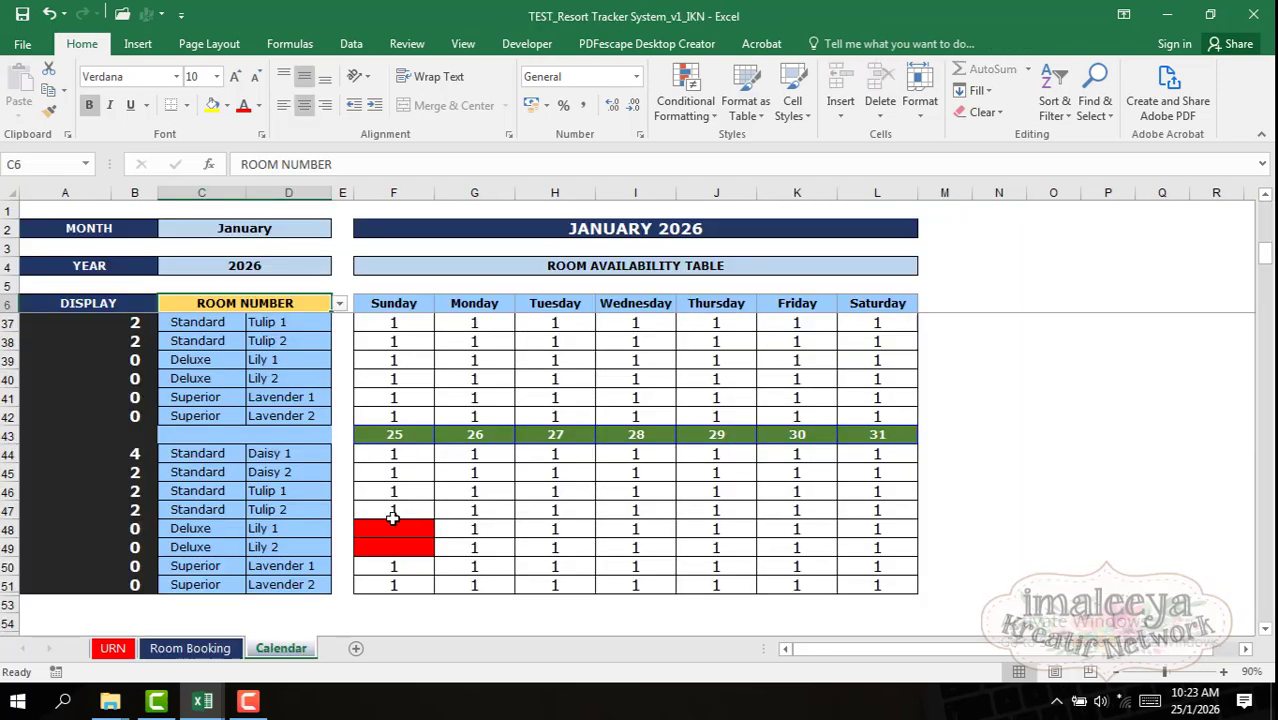
scroll(307, 551, "up", 10)
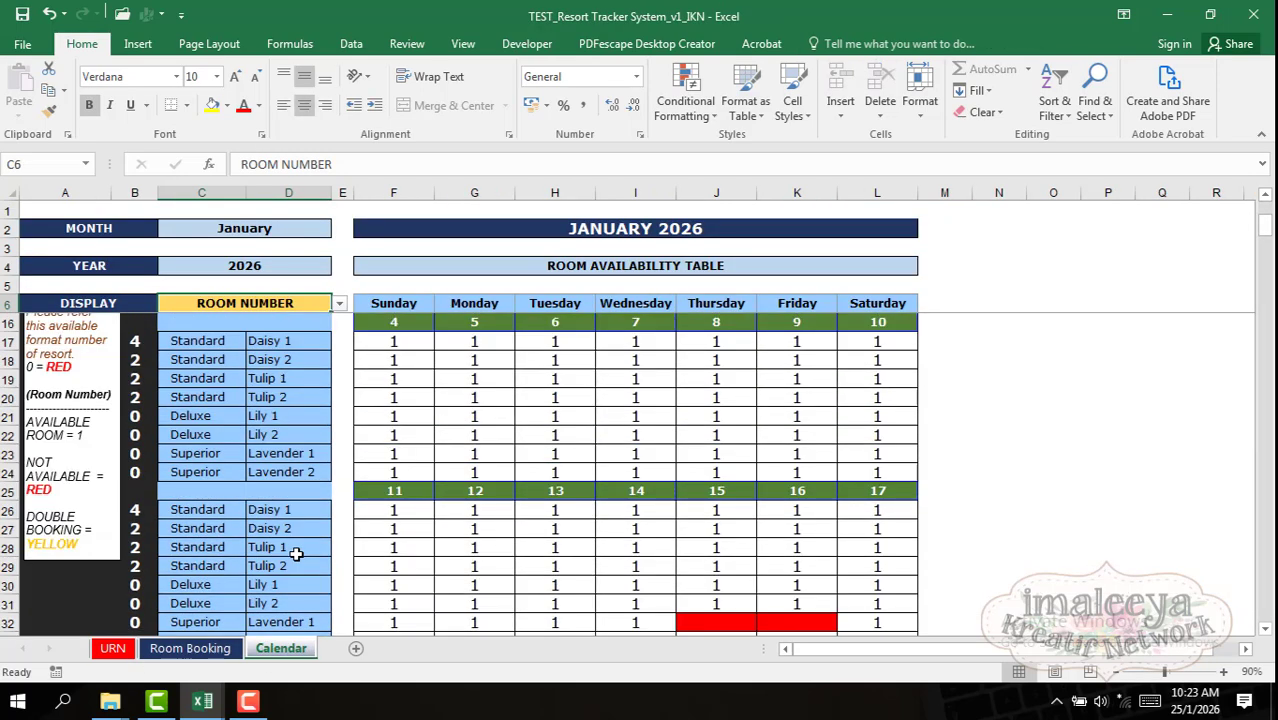
scroll(294, 556, "down", 9)
Step: Compare the row colours of the 25 January bookings with the row colour note on the URN sheet
left_click(211, 656)
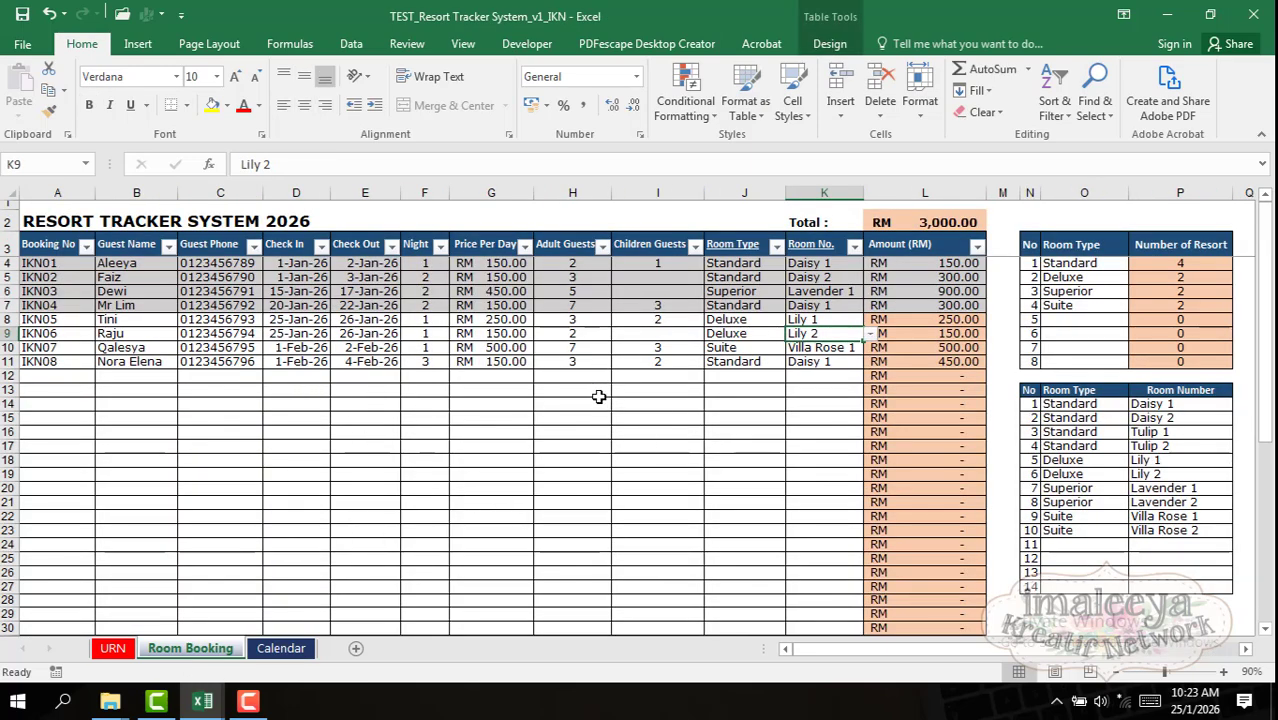
left_click(324, 321)
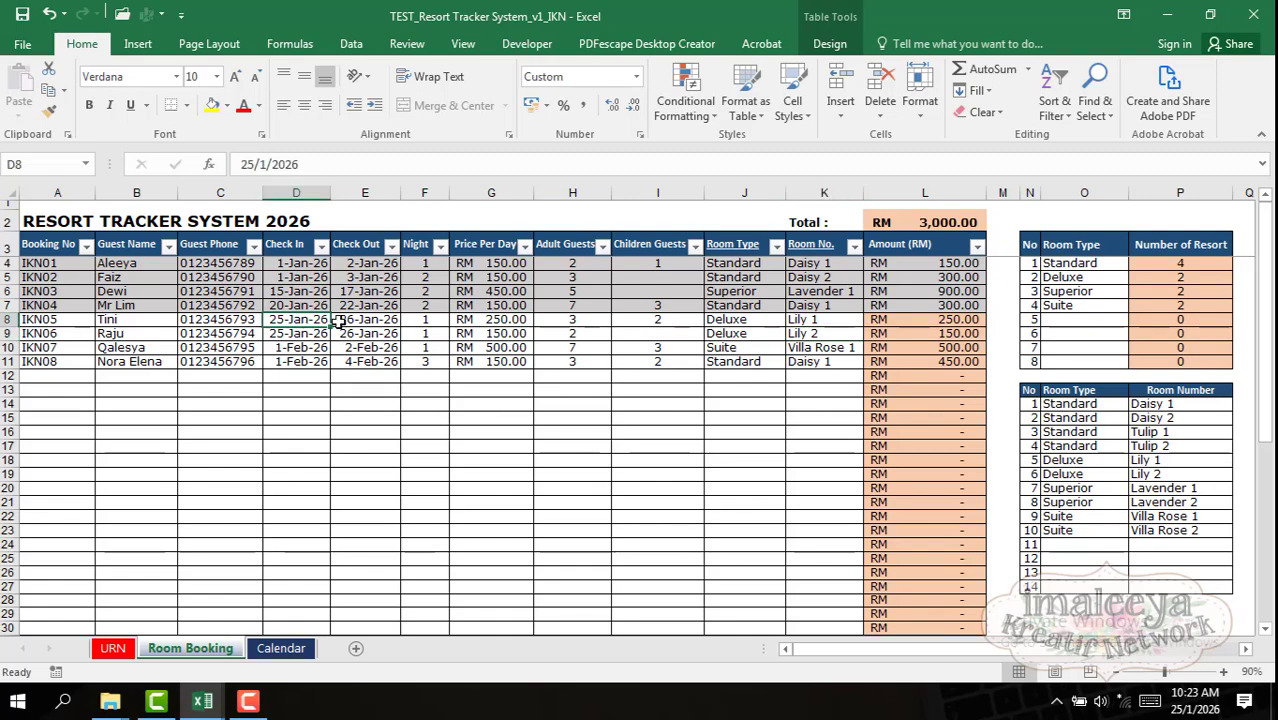
left_click(112, 648)
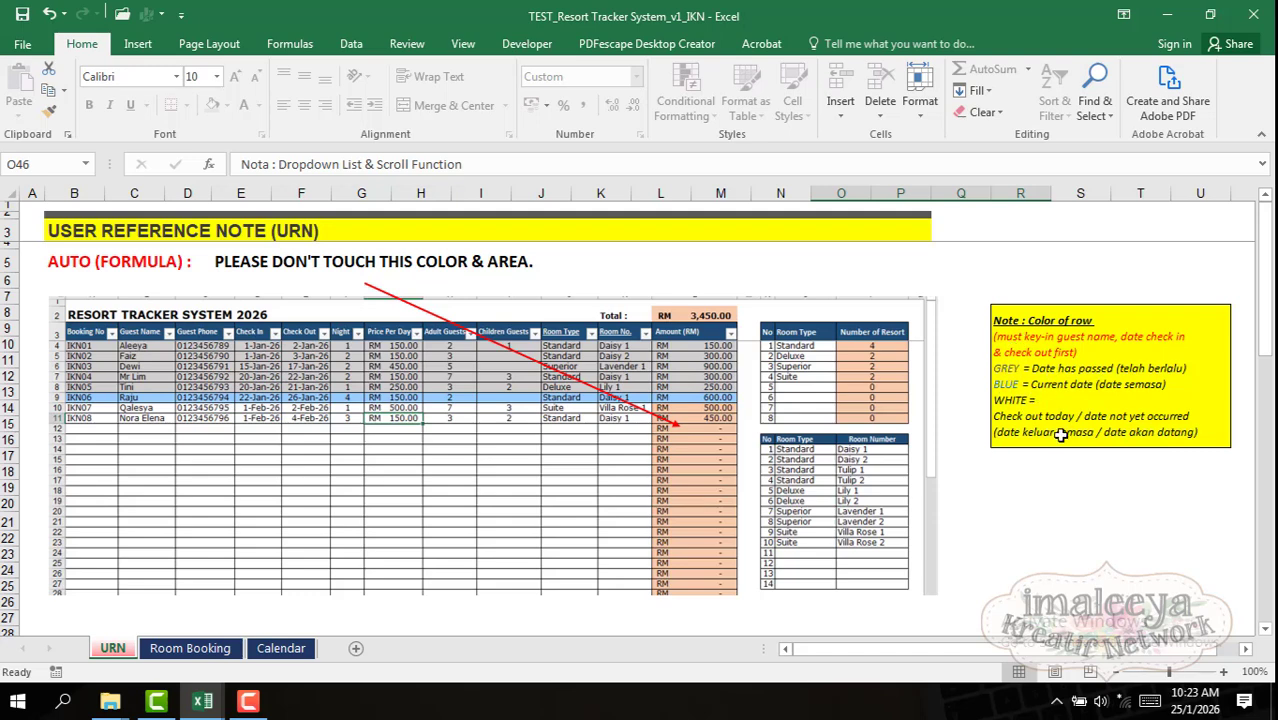
scroll(363, 450, "down", 2)
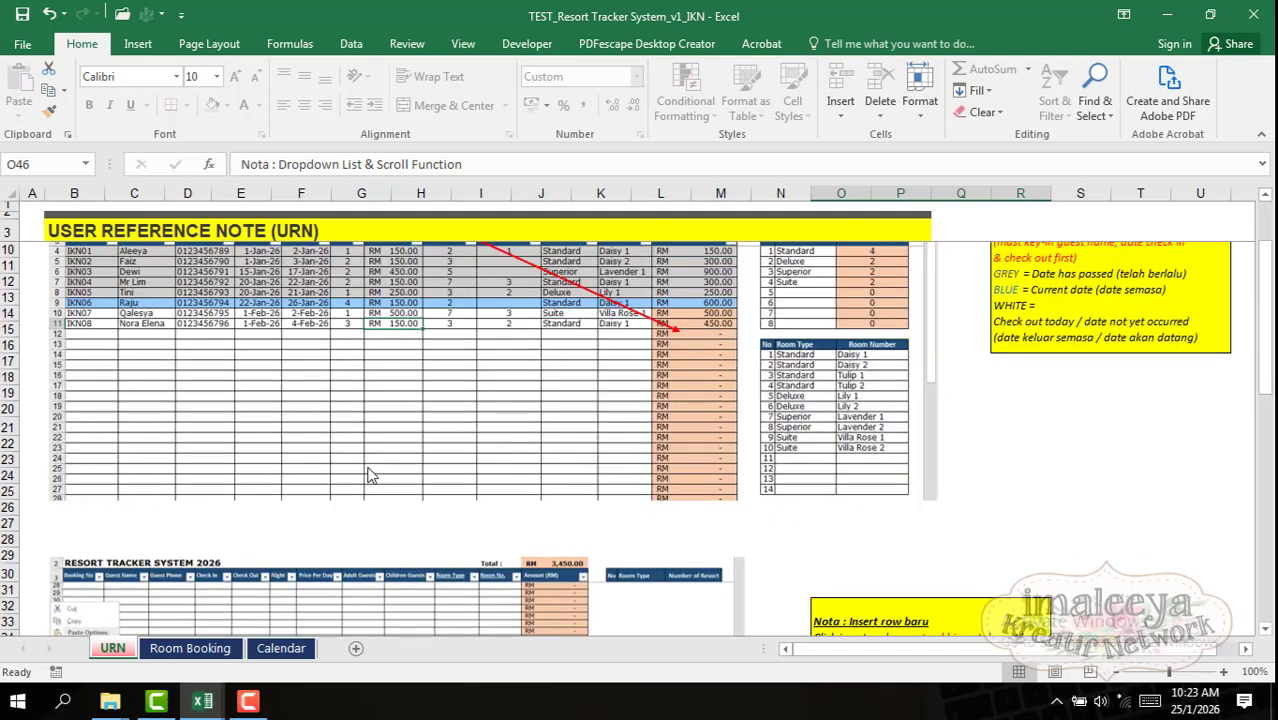
scroll(376, 462, "up", 2)
left_click(186, 650)
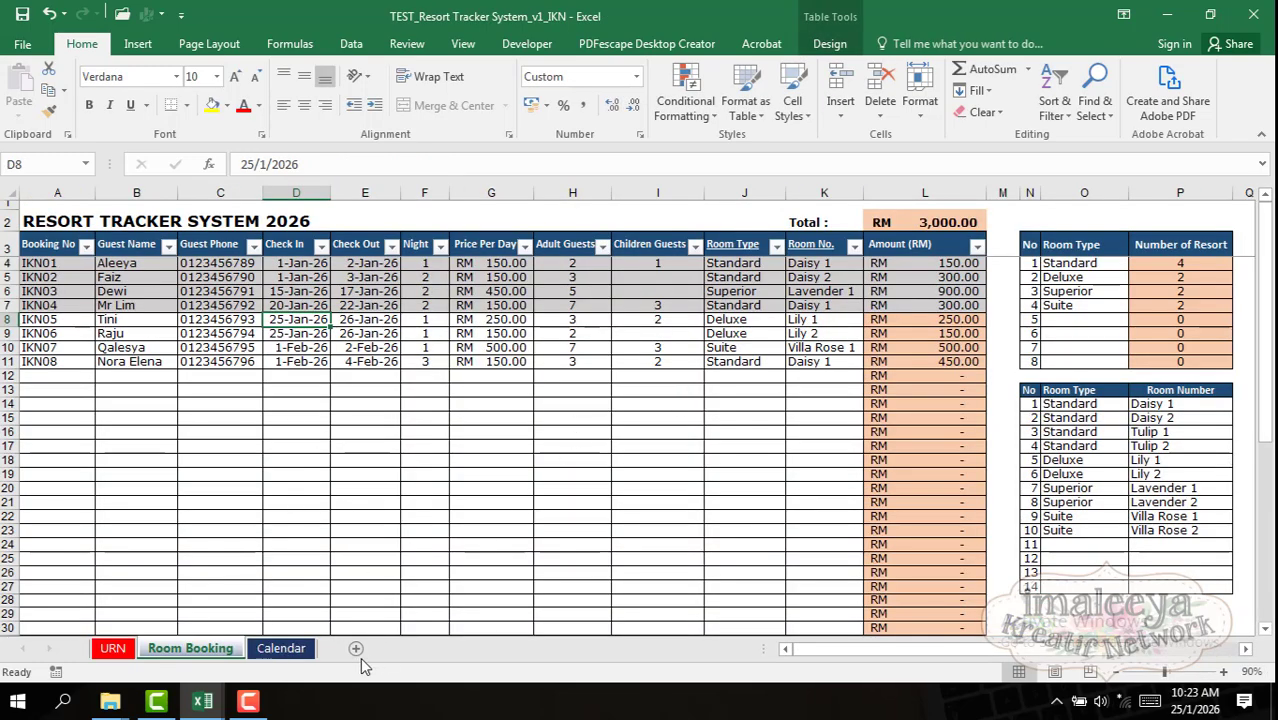
Step: Set the month on the Calendar sheet to February
left_click(281, 648)
scroll(428, 322, "up", 10)
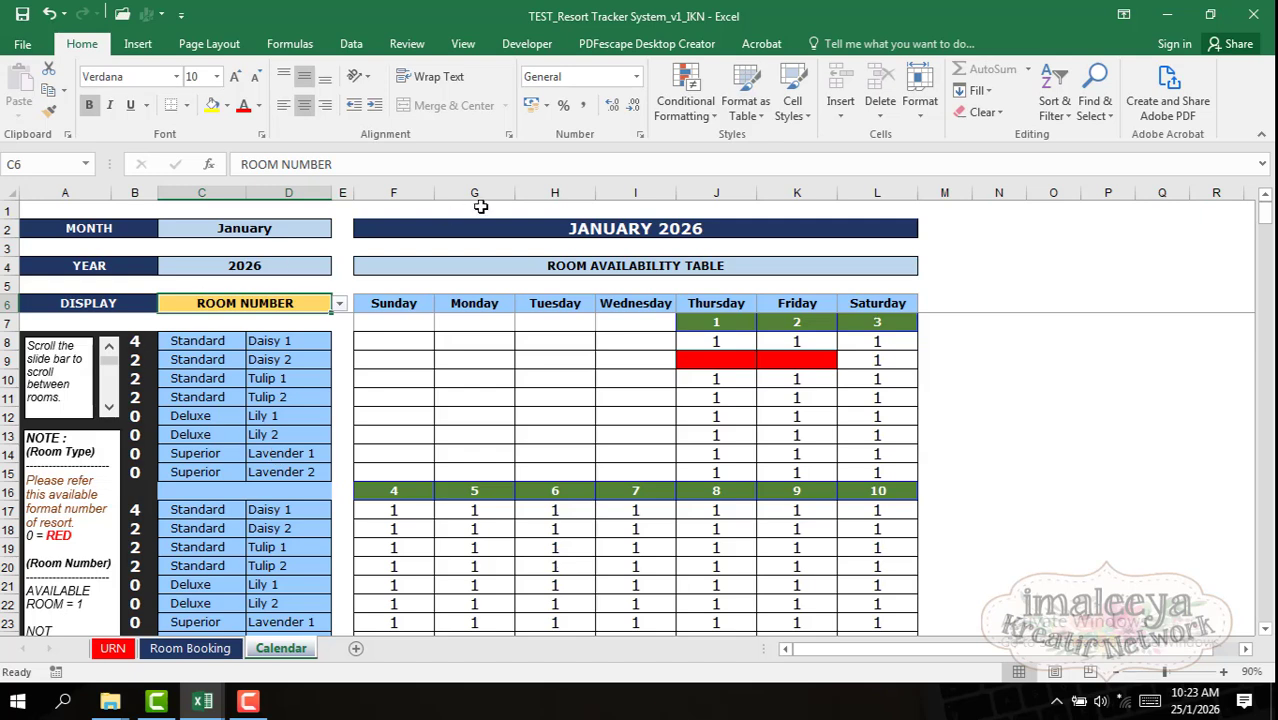
left_click(306, 230)
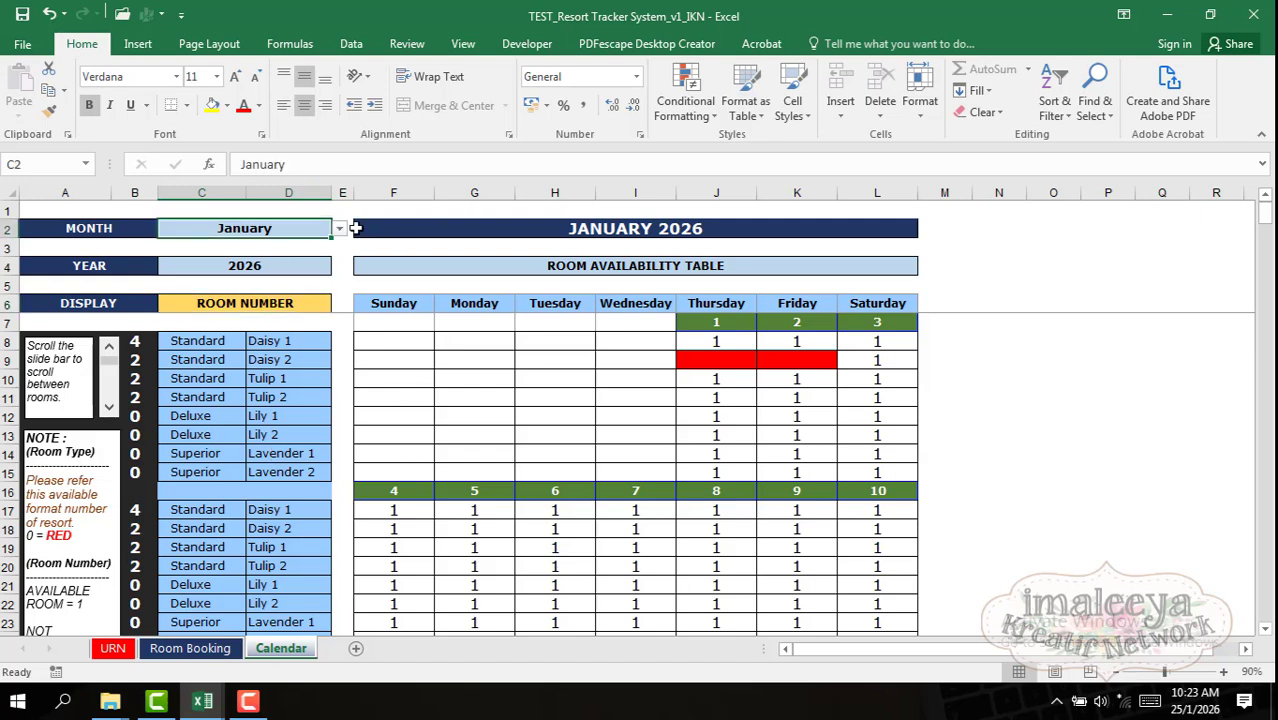
left_click(340, 231)
left_click(306, 257)
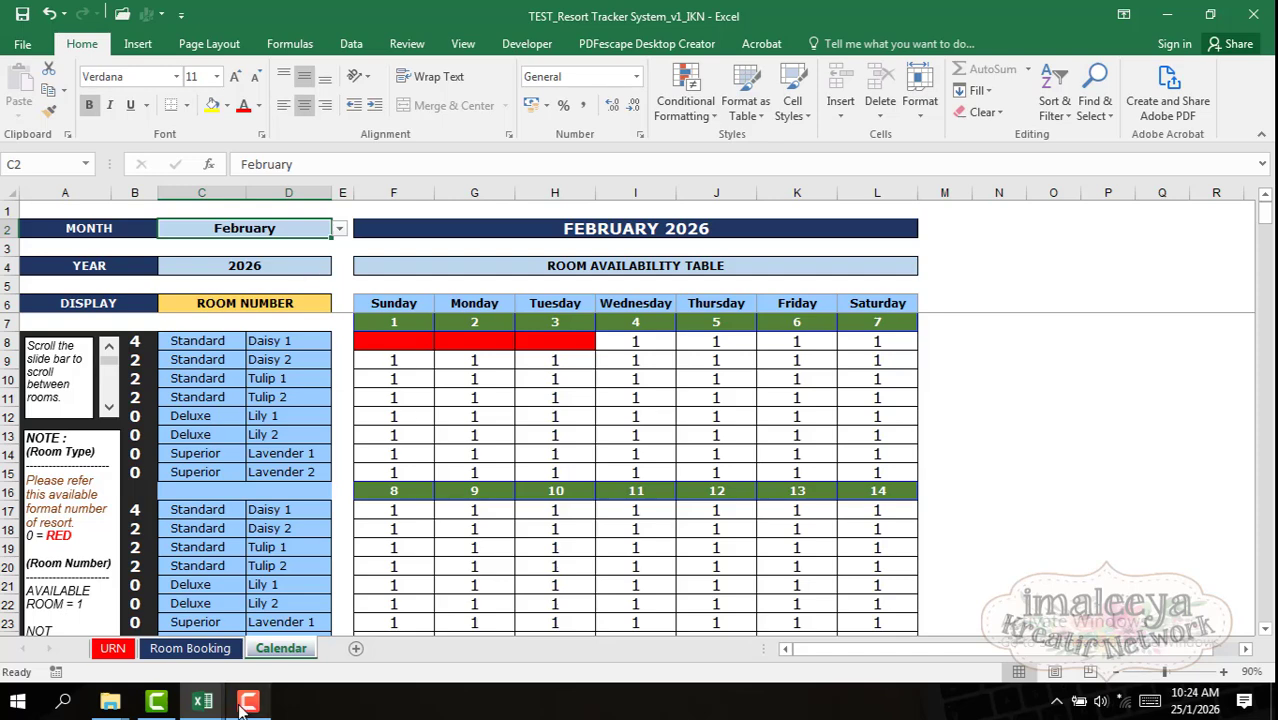
Step: Switch to the Rental Business folder in File Explorer, open S1.pdf in Acrobat and hide its tools pane
left_click(110, 701)
left_click(298, 618)
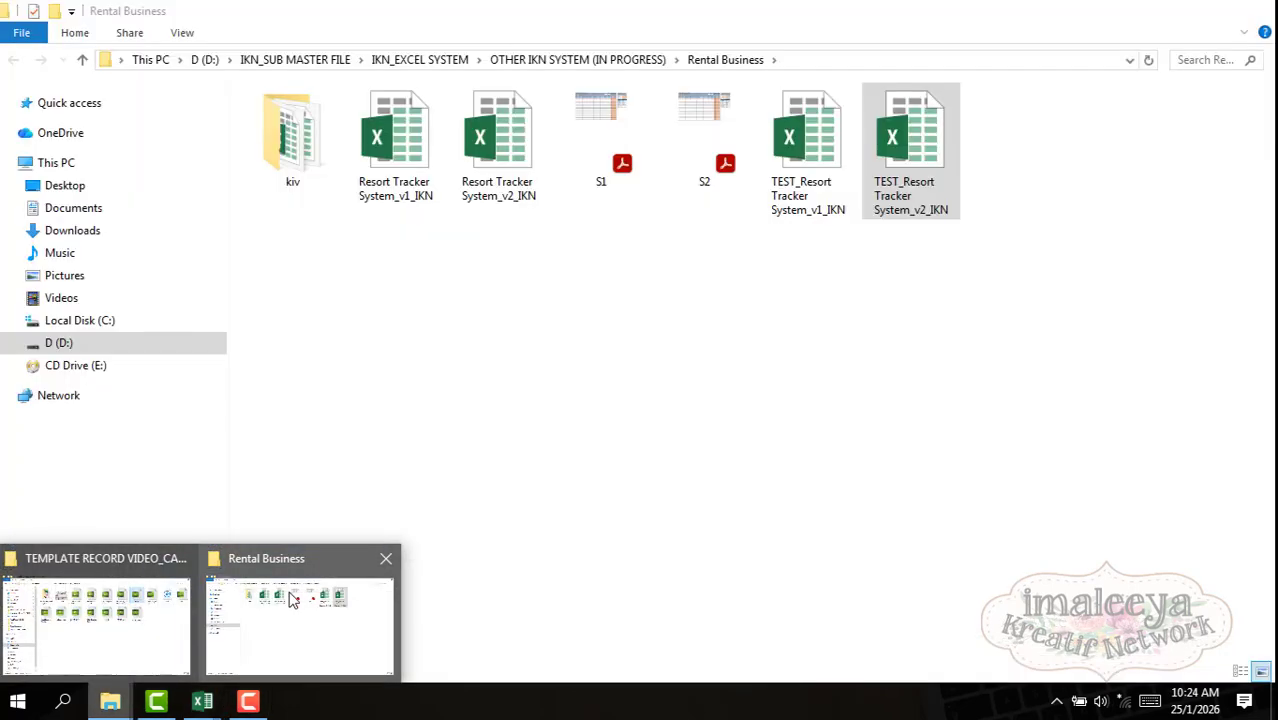
double_click(618, 165)
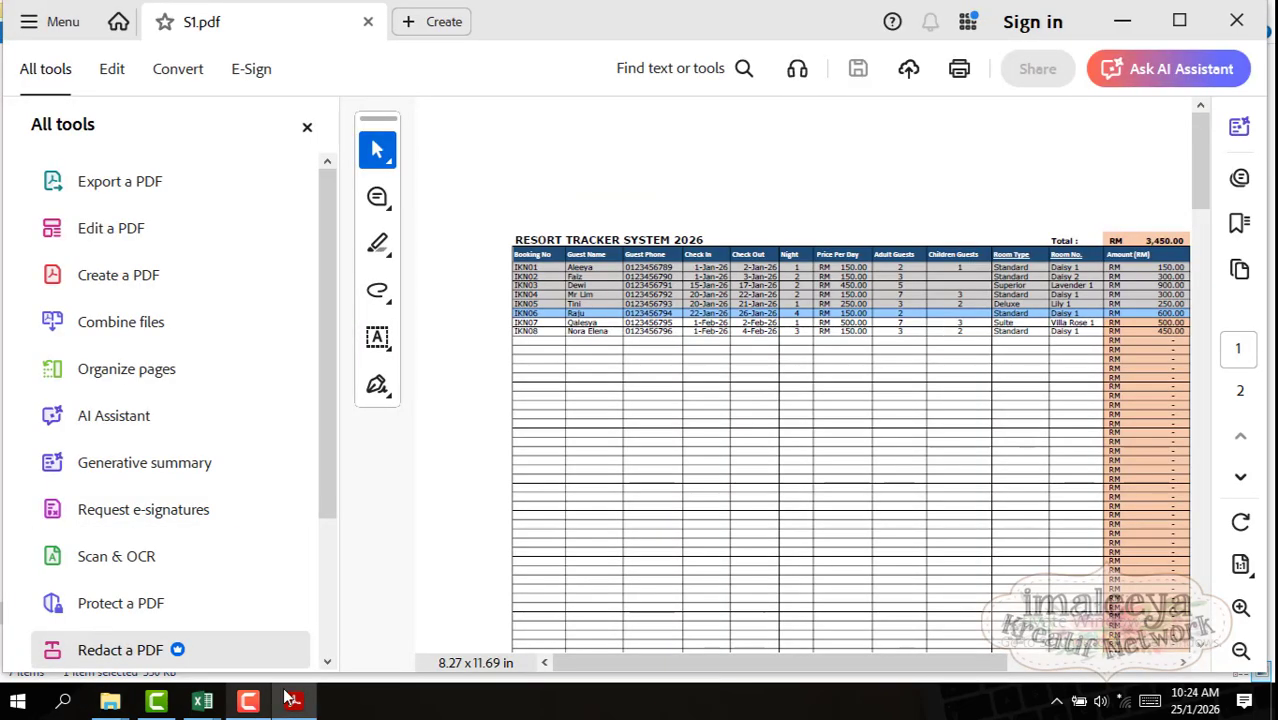
left_click(307, 127)
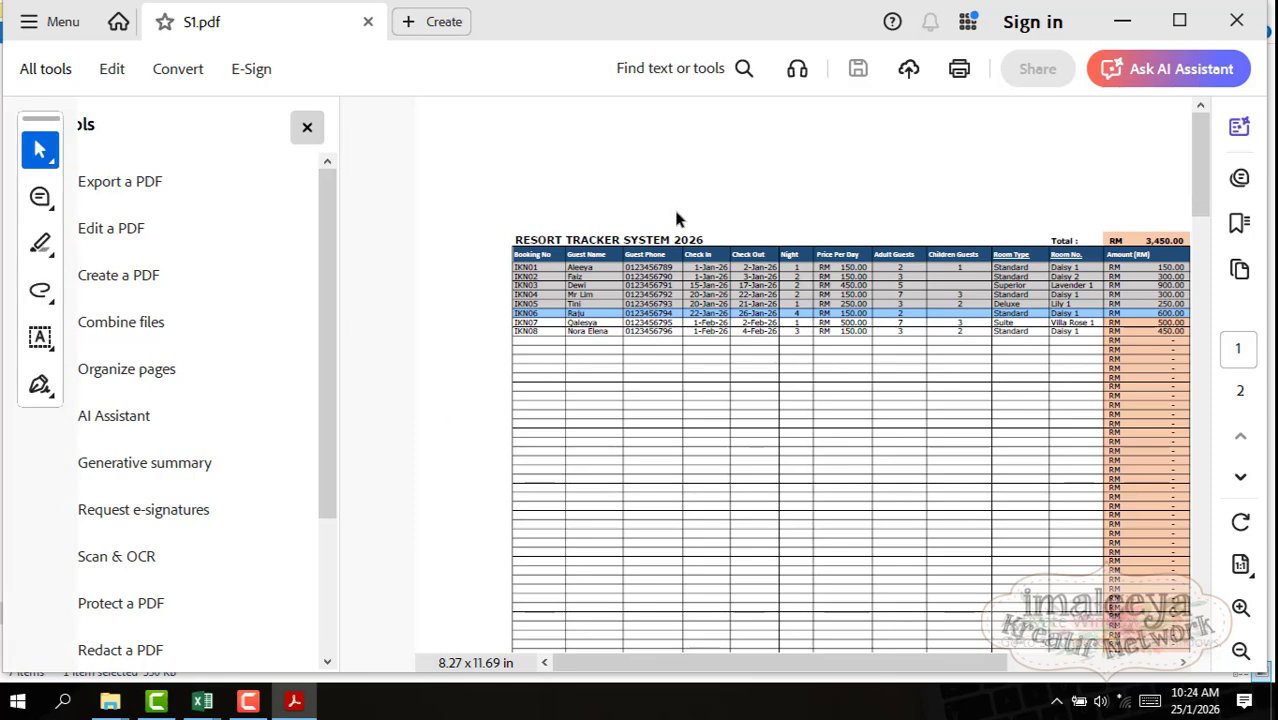
Step: Look through both pages of S1.pdf, covering the booking table and the January 2026 room availability calendar
scroll(399, 298, "down", 2)
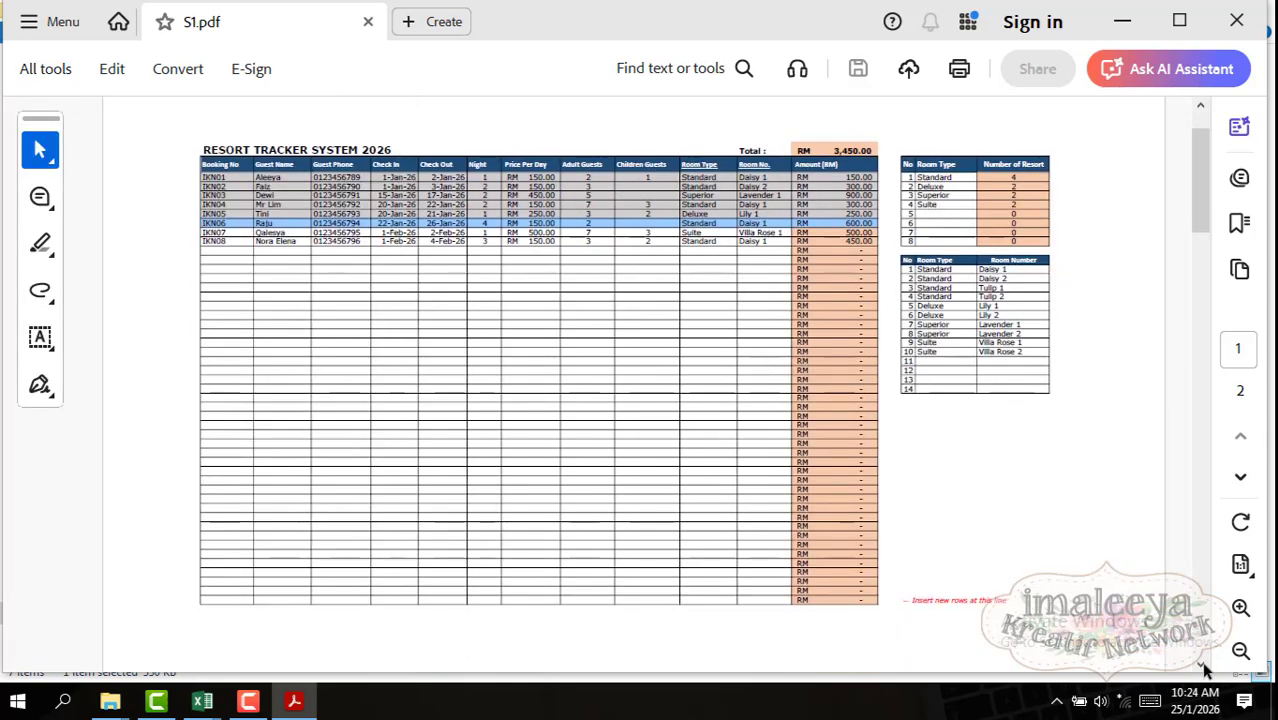
scroll(1205, 668, "down", 5)
scroll(1205, 665, "down", 1)
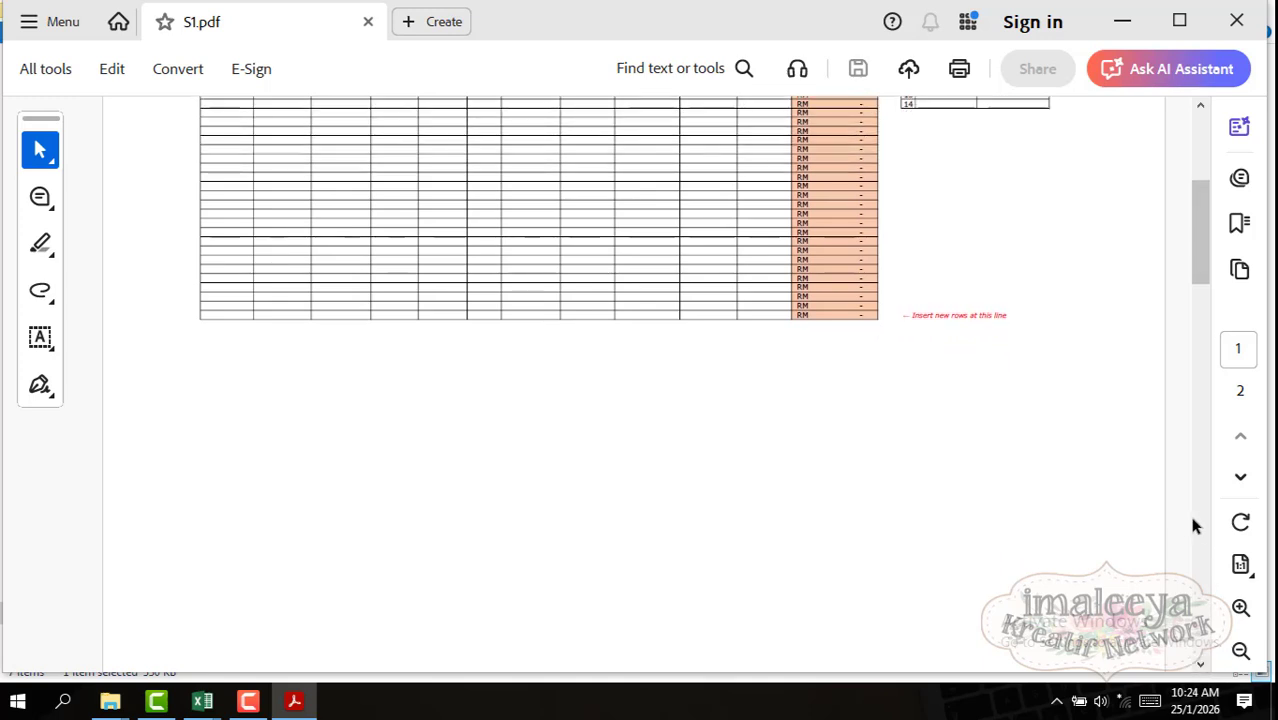
scroll(1203, 524, "down", 5)
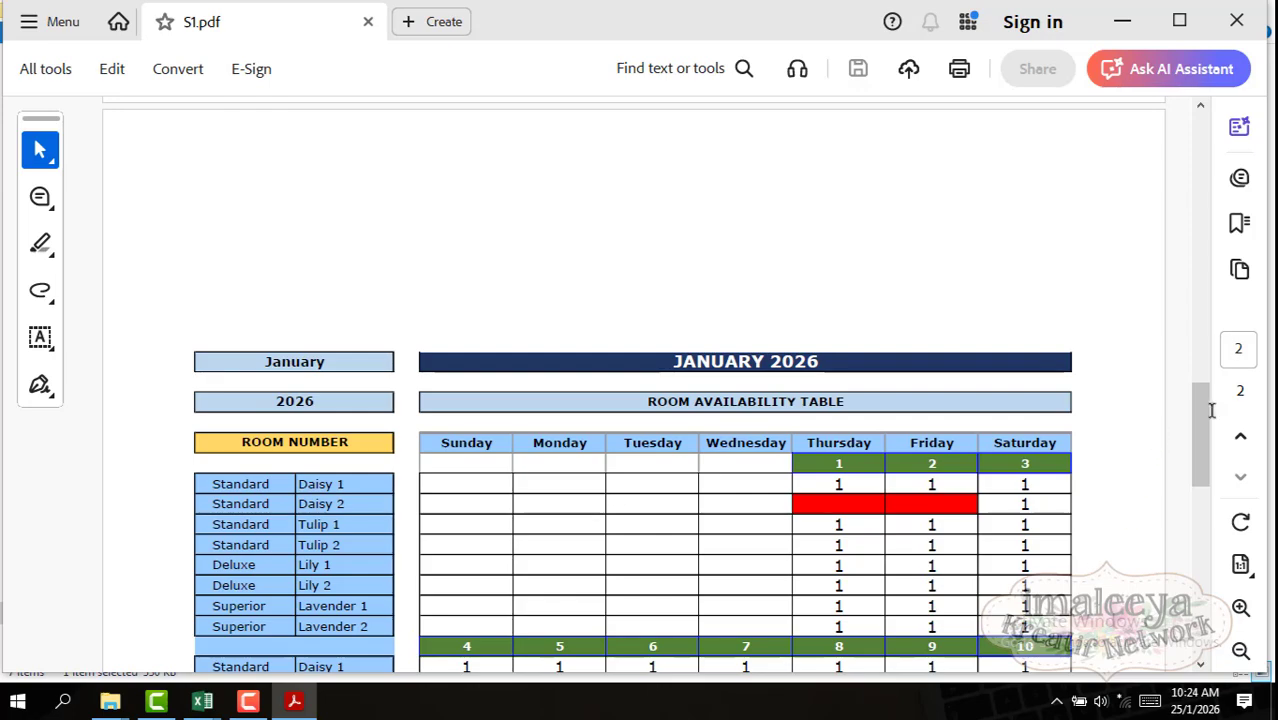
scroll(1207, 420, "down", 5)
left_click_drag(1204, 481, 836, 443)
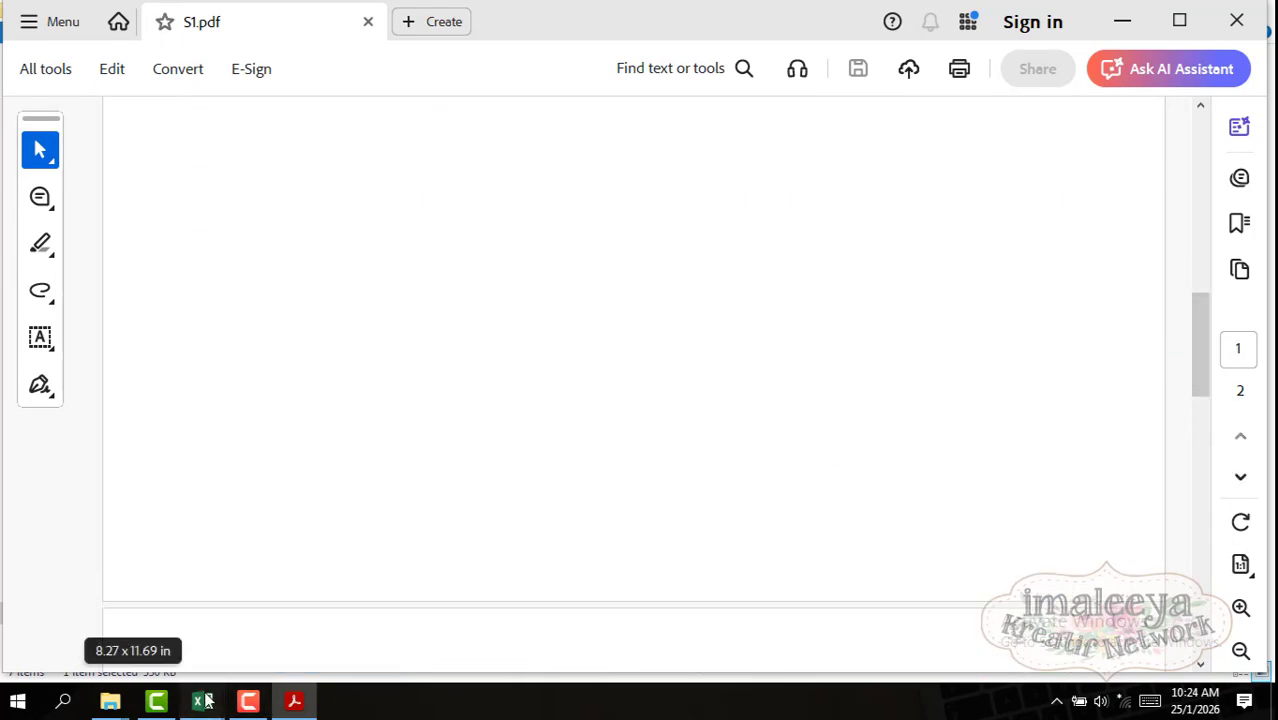
Step: Switch back to the TEST_Resort Tracker System_v1_IKN workbook in Excel and set the calendar's display to ROOM TYPE
mouse_move(200, 700)
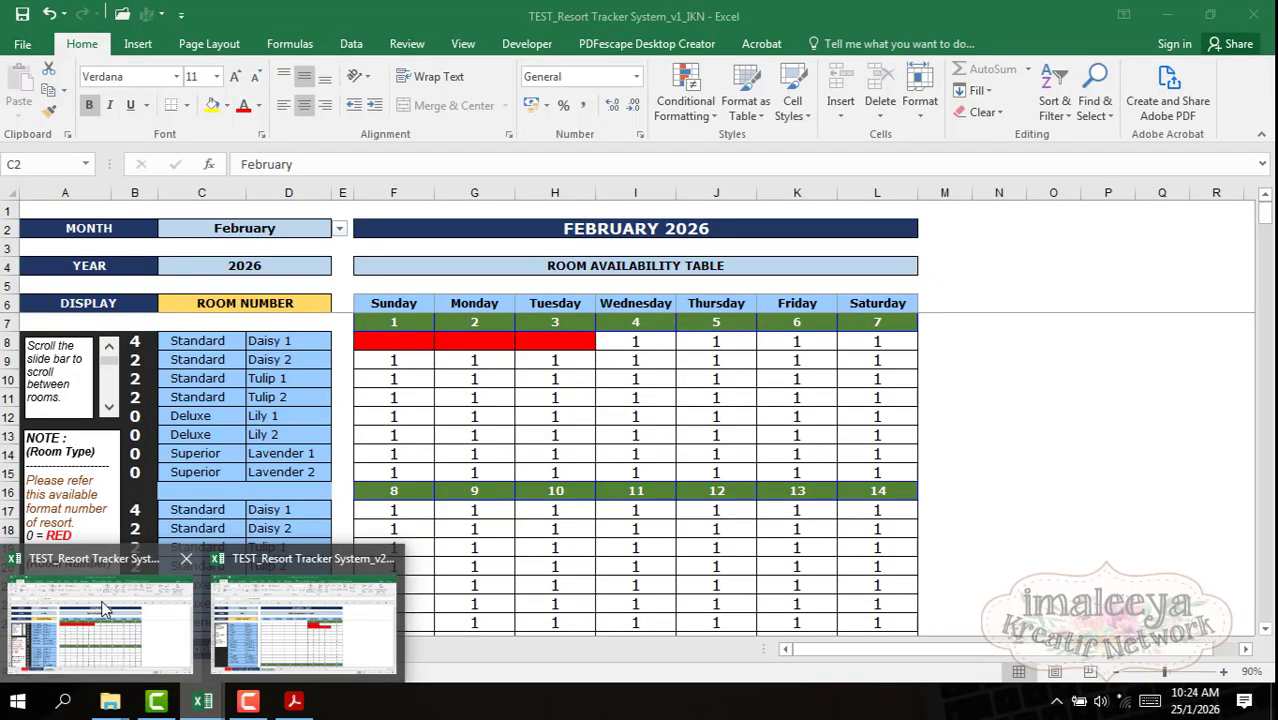
left_click(101, 600)
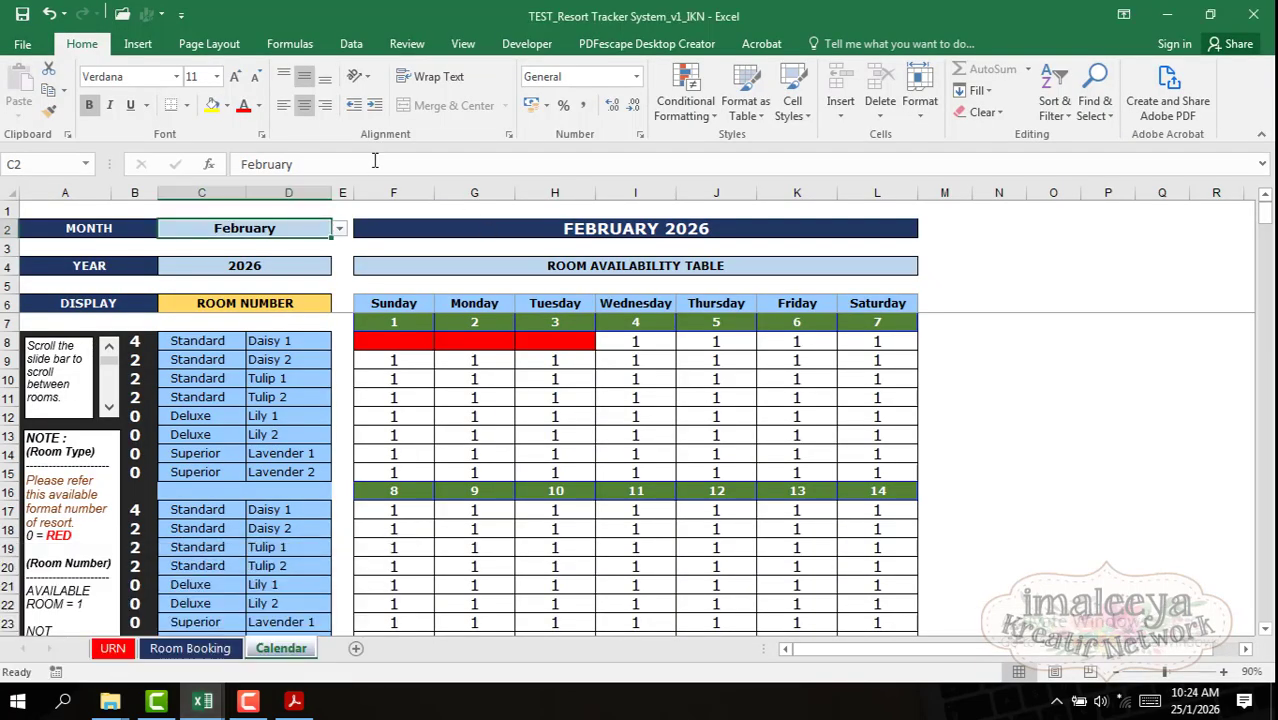
left_click(292, 300)
left_click(339, 303)
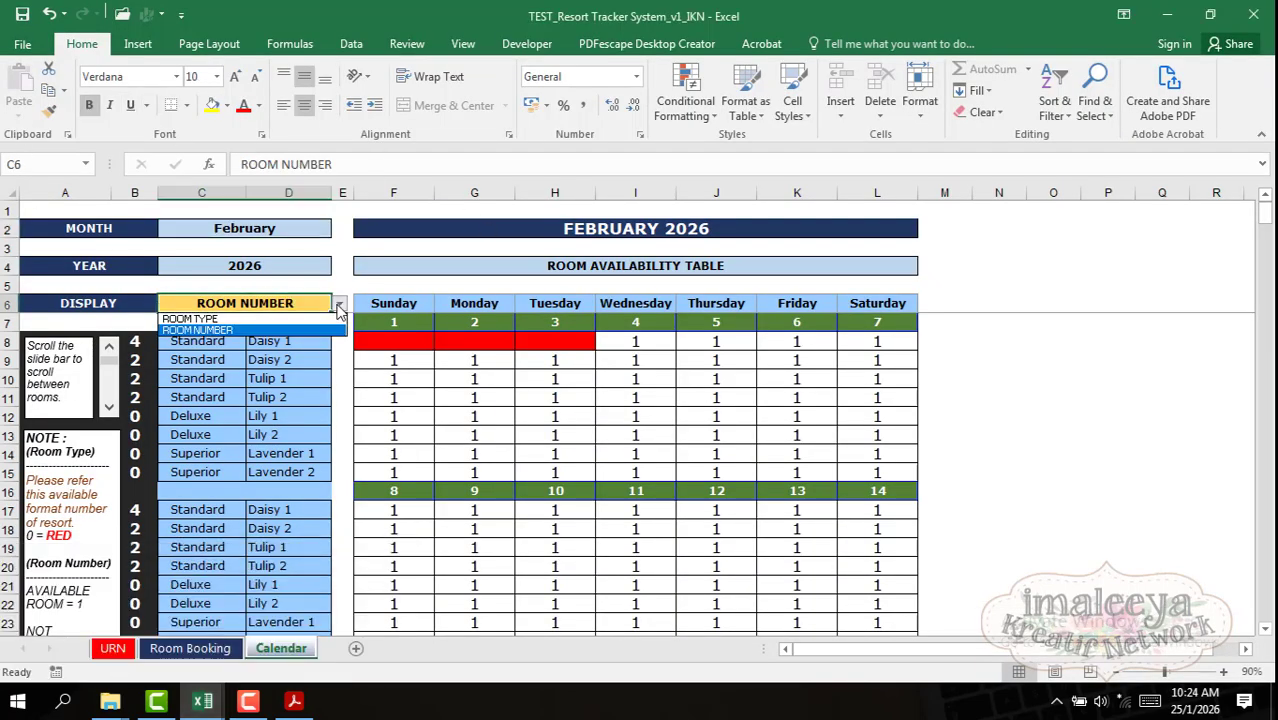
left_click(318, 317)
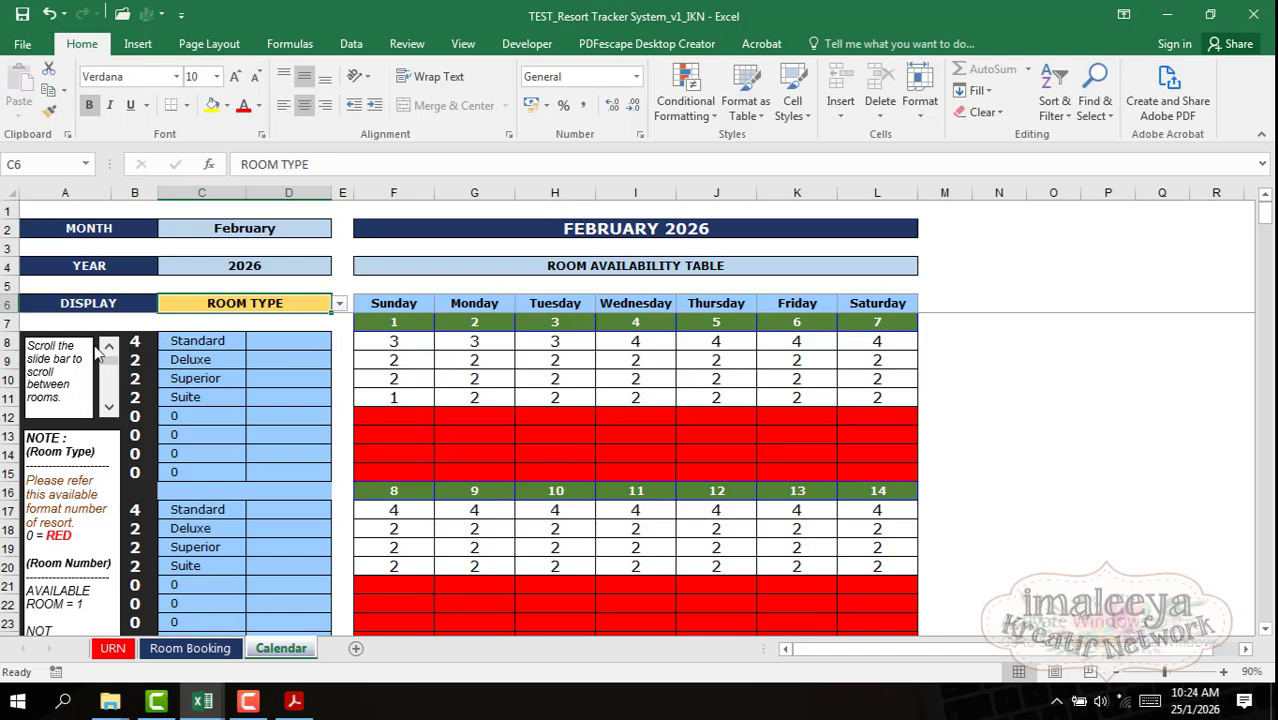
Step: Preview how the February 2026 room type calendar prints, and return to the sheet
key("alt+f")
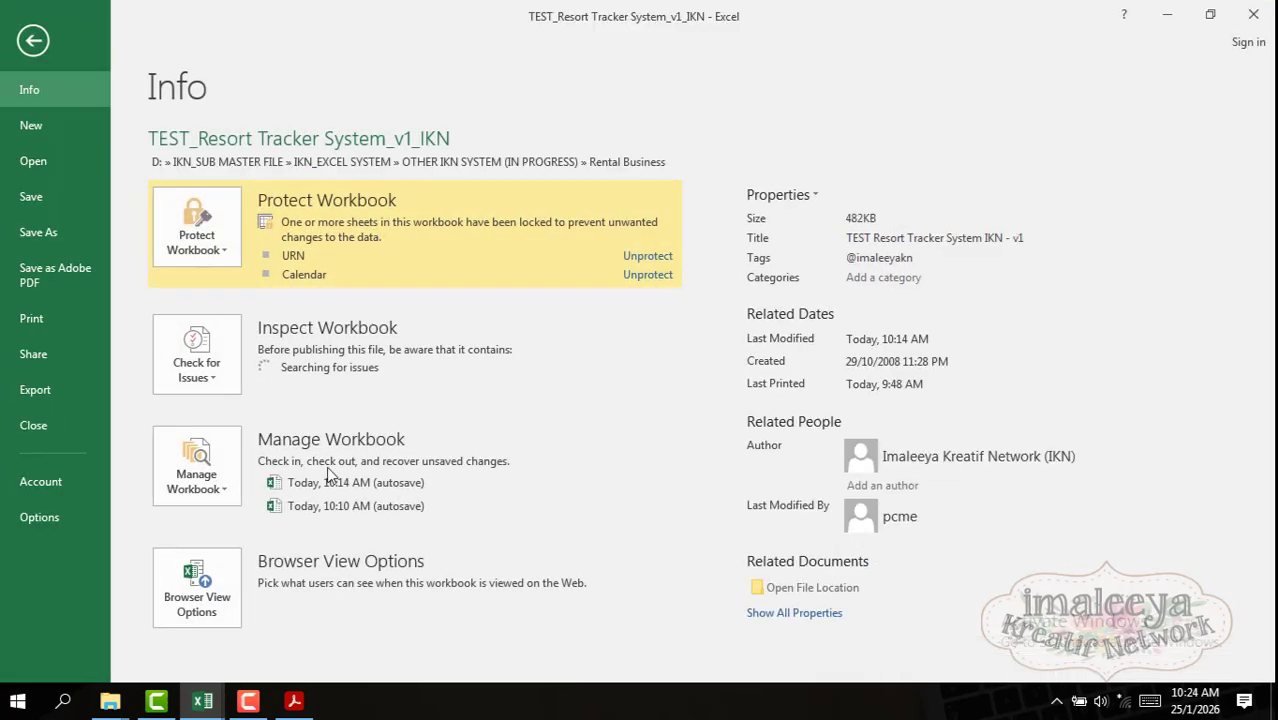
left_click(59, 321)
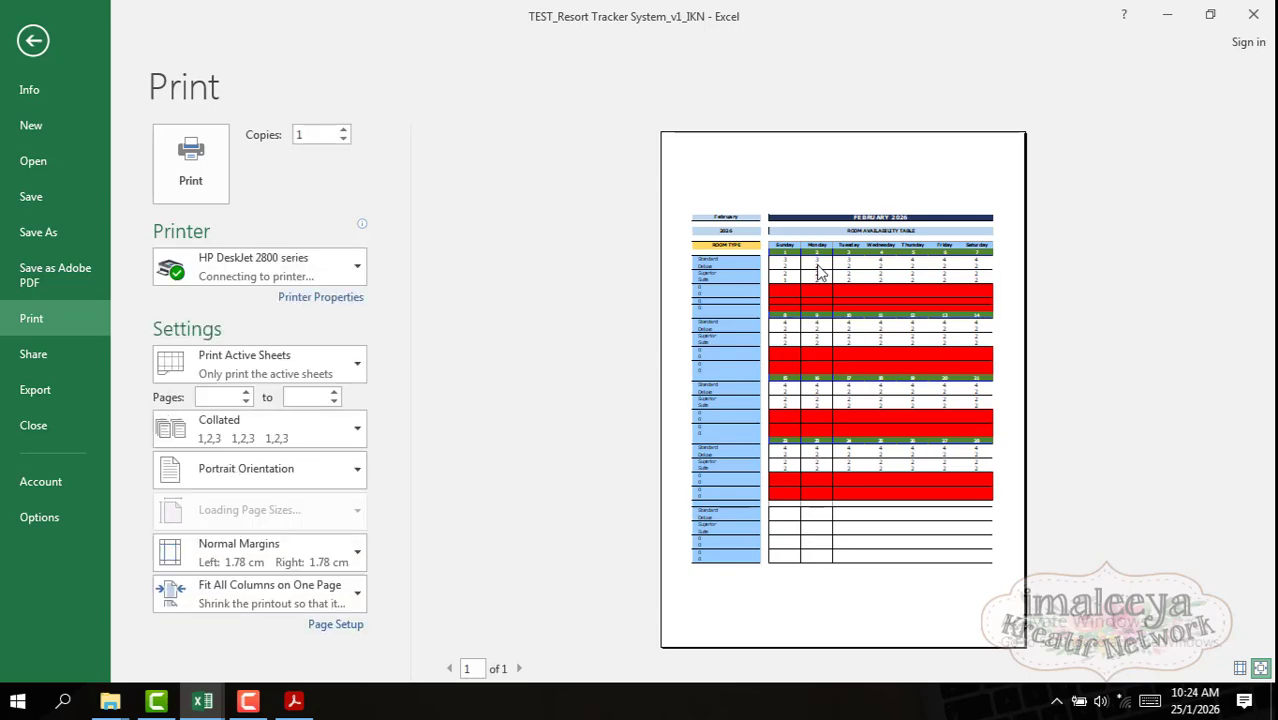
left_click(36, 42)
Step: Examine the February 2026 availability by room type across all weeks of the calendar
scroll(284, 468, "down", 2)
scroll(373, 480, "up", 2)
scroll(373, 480, "down", 6)
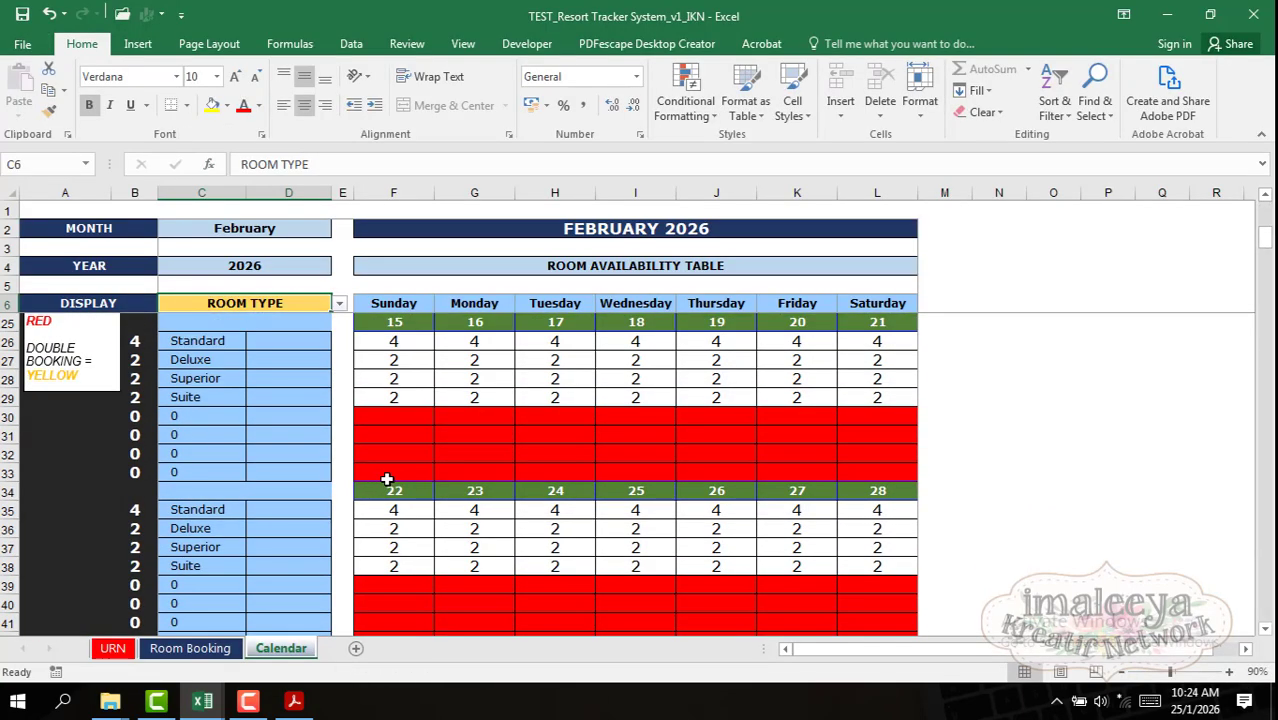
scroll(402, 374, "up", 6)
scroll(397, 360, "down", 10)
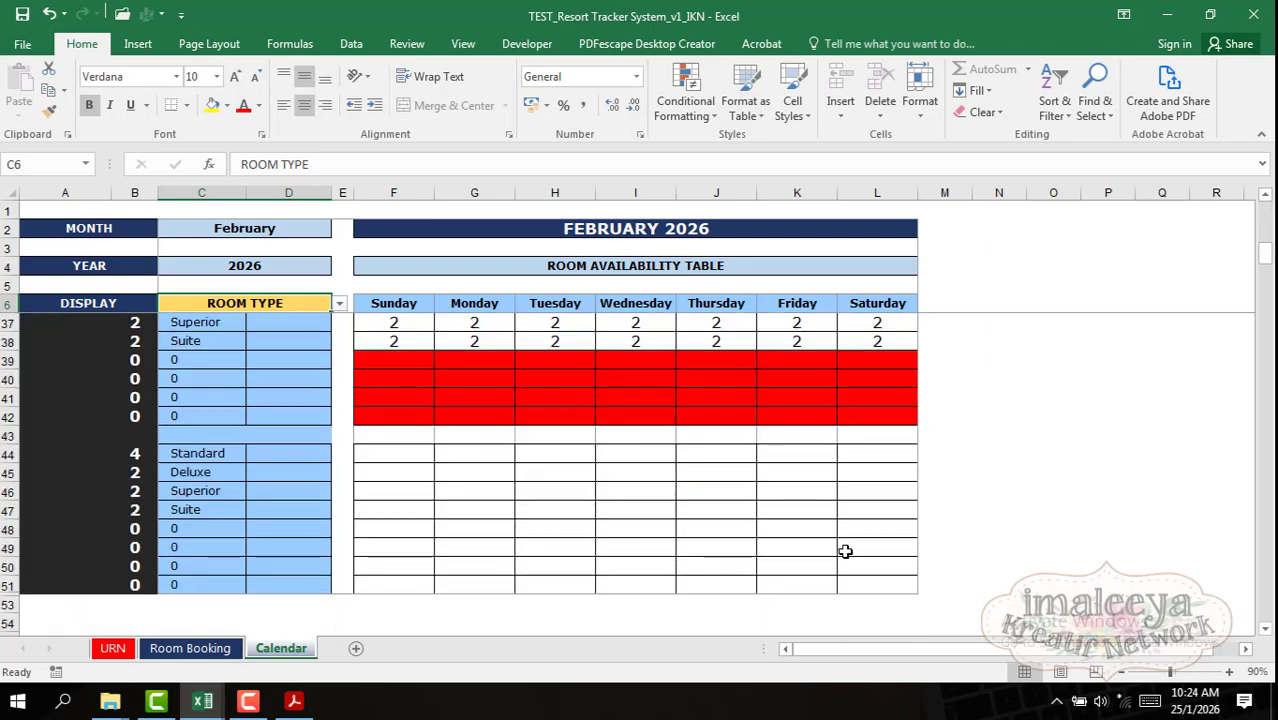
scroll(845, 551, "up", 10)
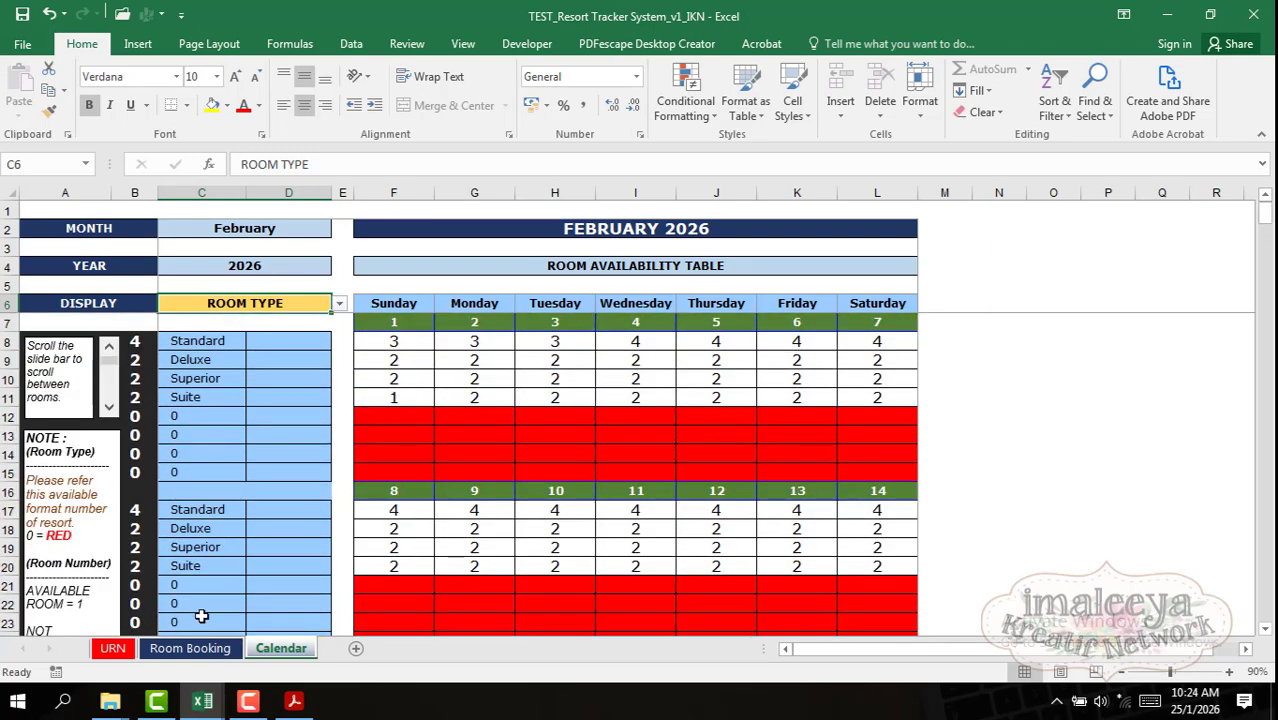
Step: Review the empty booking rows and the URN sheet's notes on inserting new rows and using the dropdown lists
left_click(190, 648)
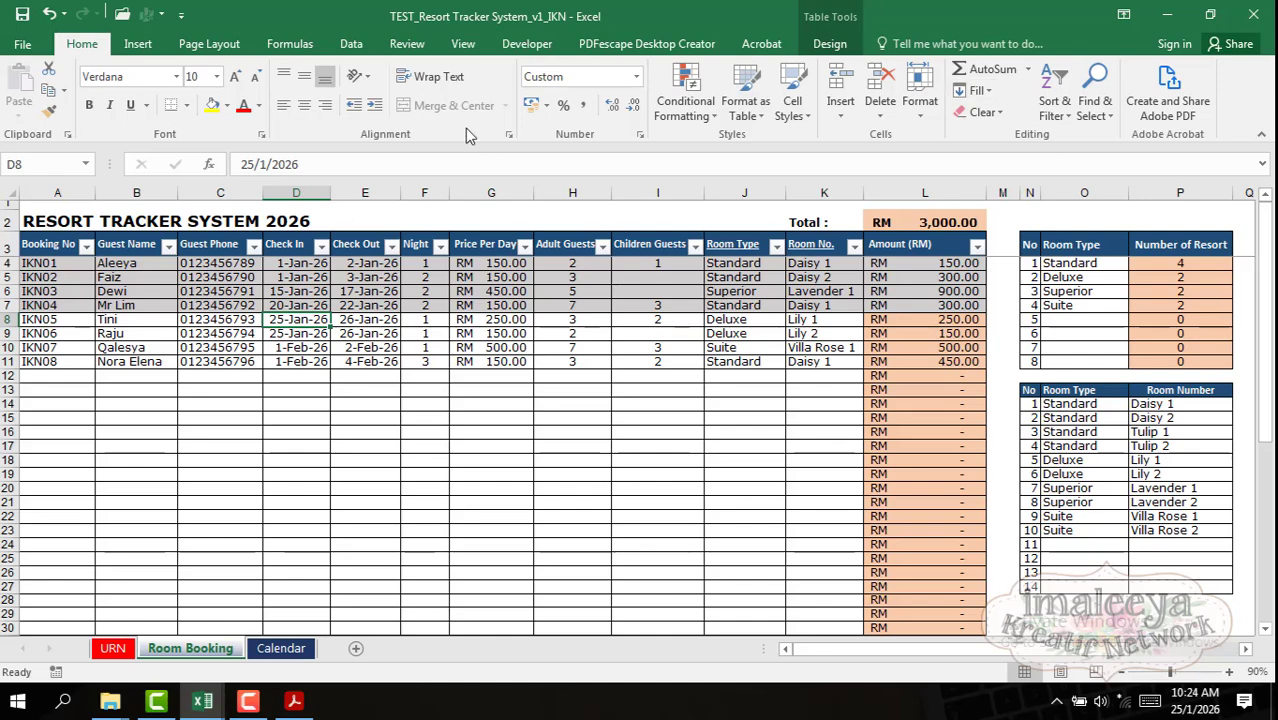
scroll(351, 445, "down", 5)
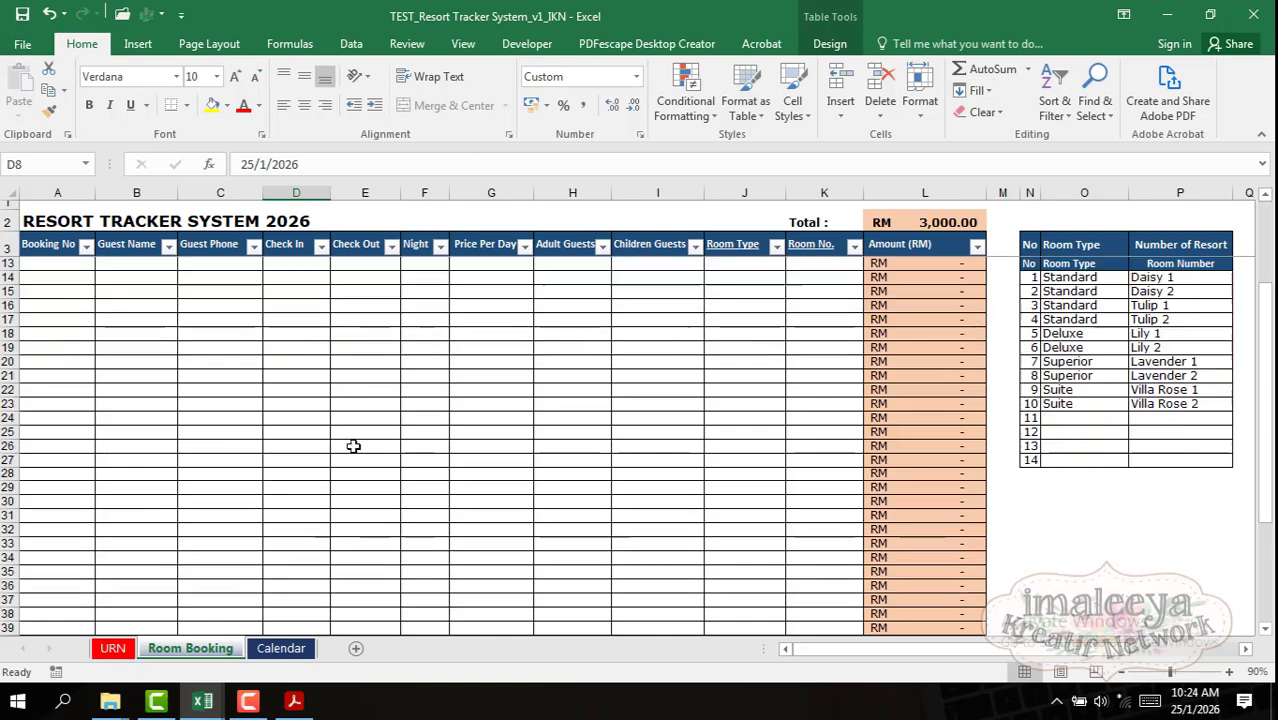
left_click(110, 646)
scroll(640, 460, "down", 8)
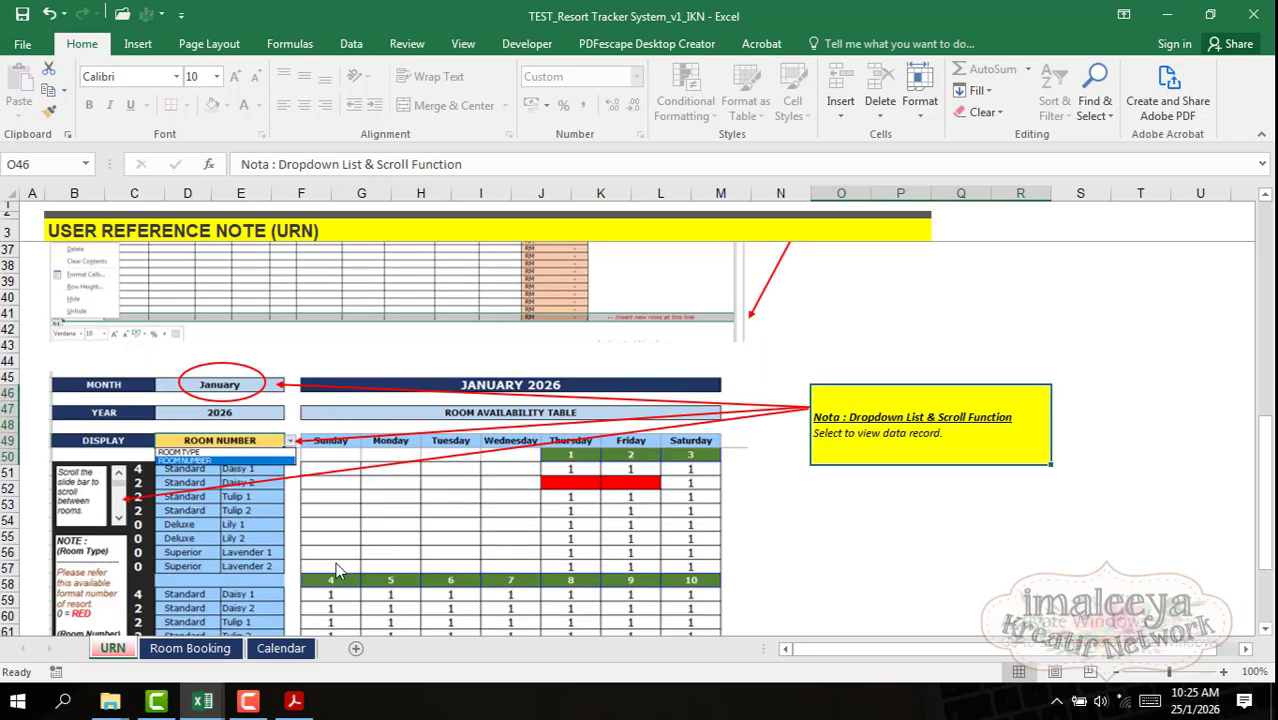
scroll(340, 545, "down", 3)
scroll(340, 530, "up", 6)
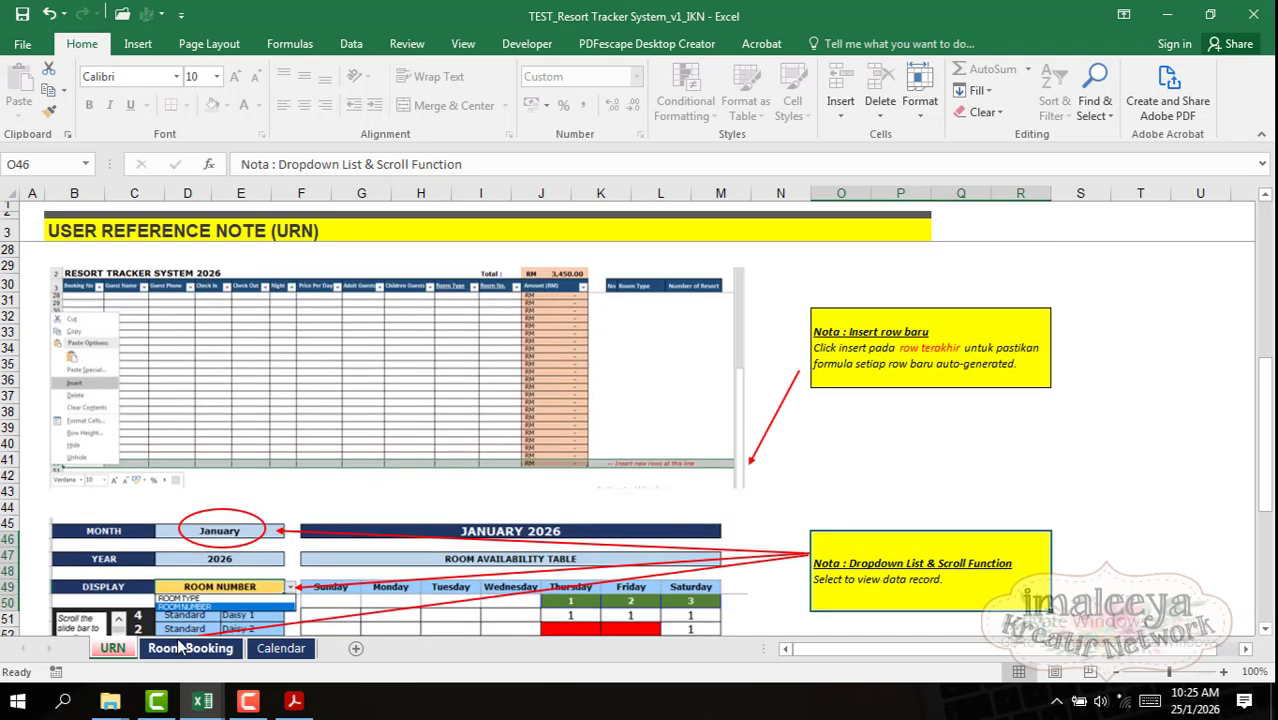
Step: Inspect the end of the Room Booking table, where the note marks the line for inserting new rows
left_click(181, 648)
scroll(664, 456, "down", 7)
scroll(726, 373, "up", 6)
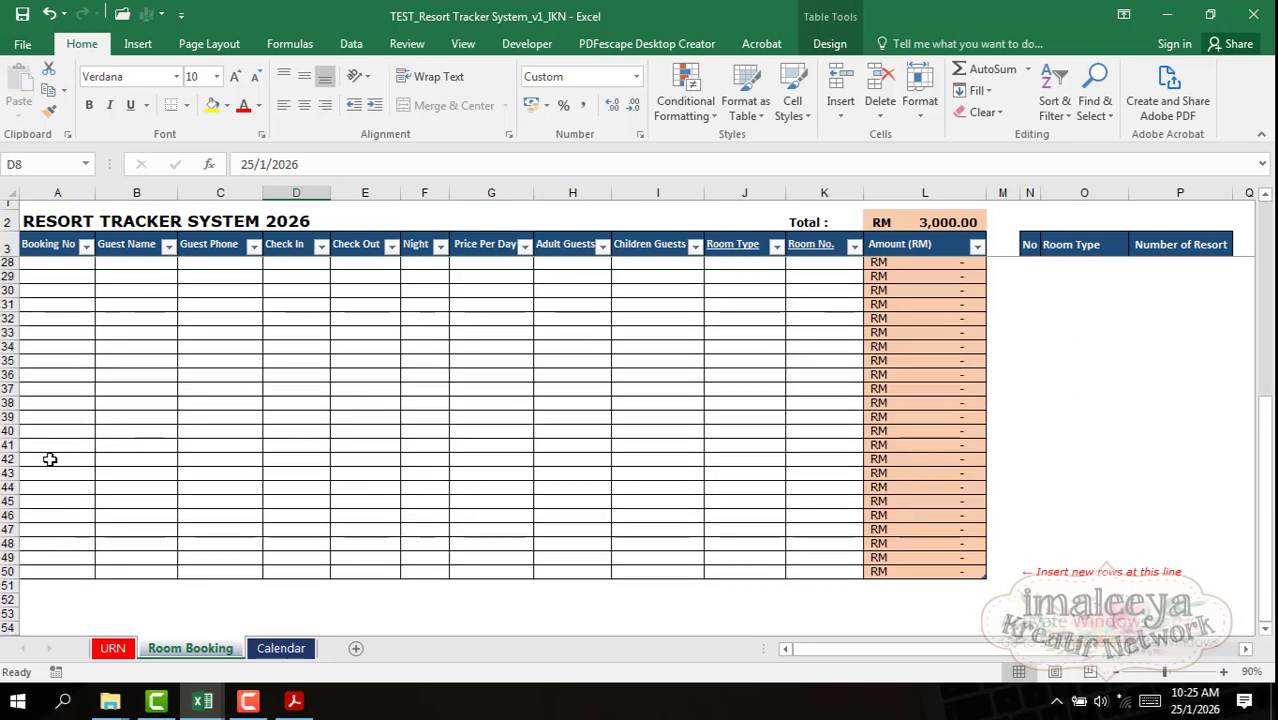
Step: Insert a new row at the marked line in row 50 of the Room Booking table and return to its start
right_click(8, 459)
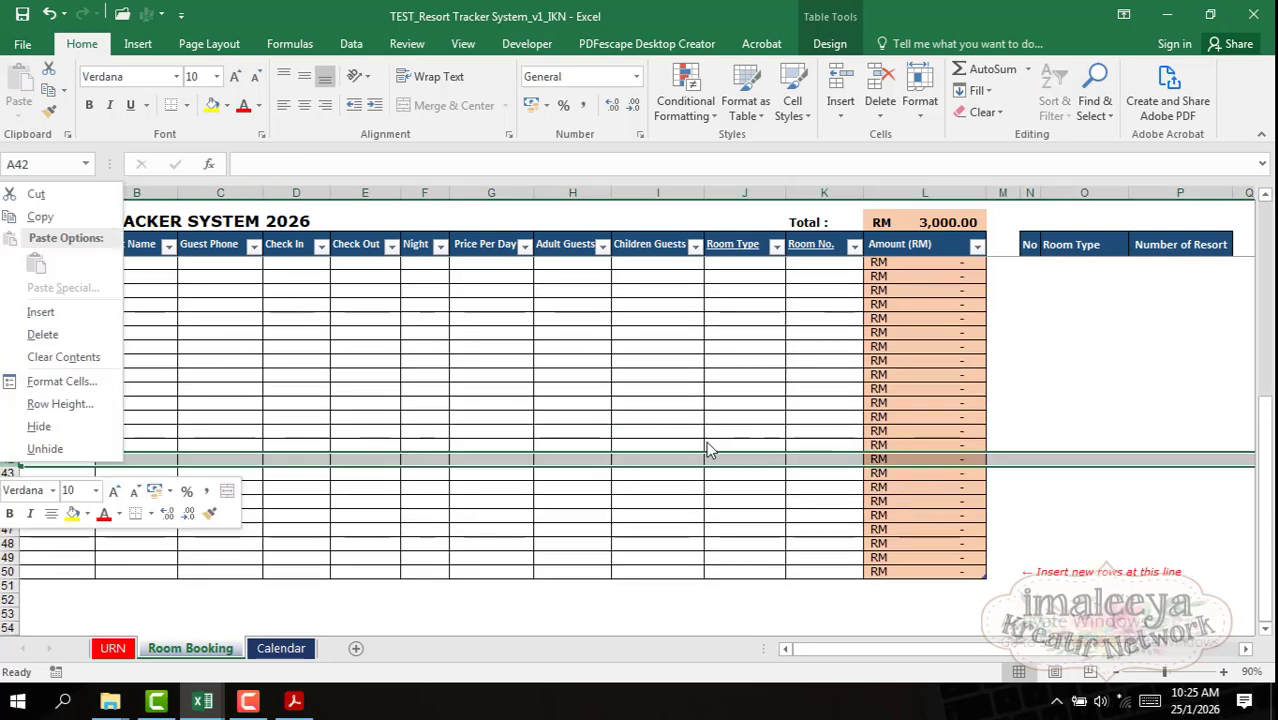
key("Escape")
scroll(620, 445, "down", 5)
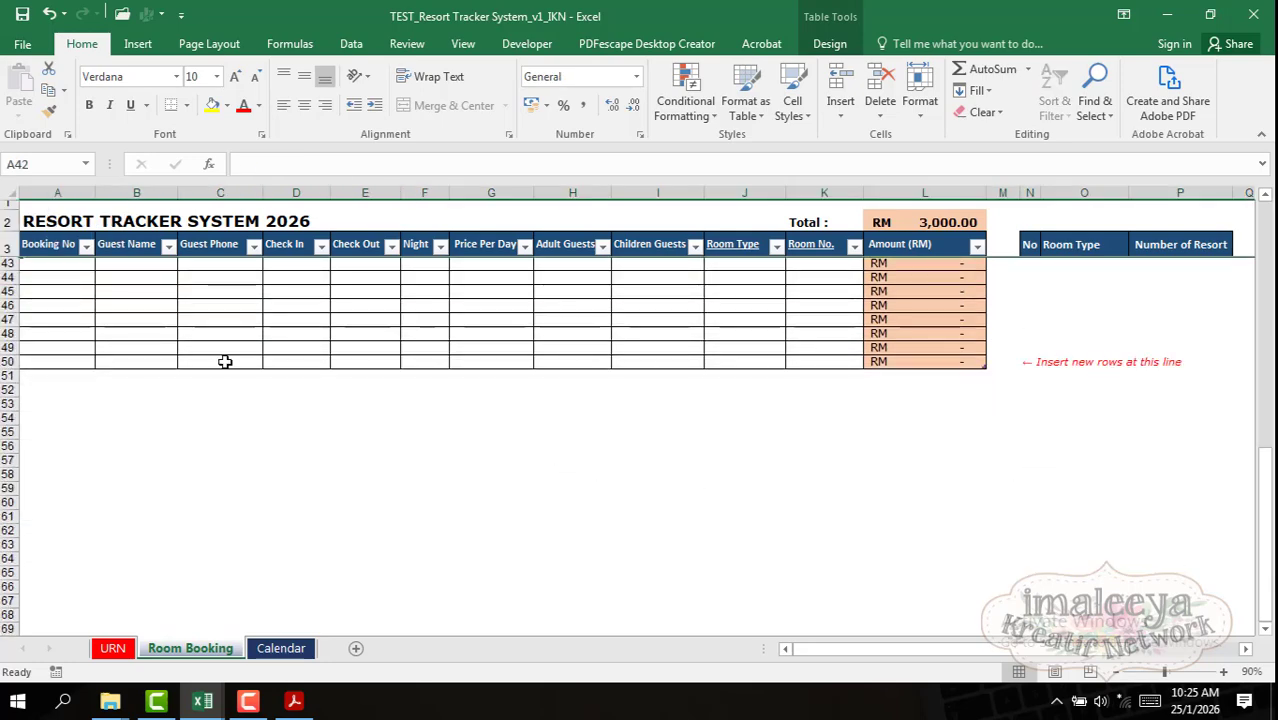
right_click(8, 361)
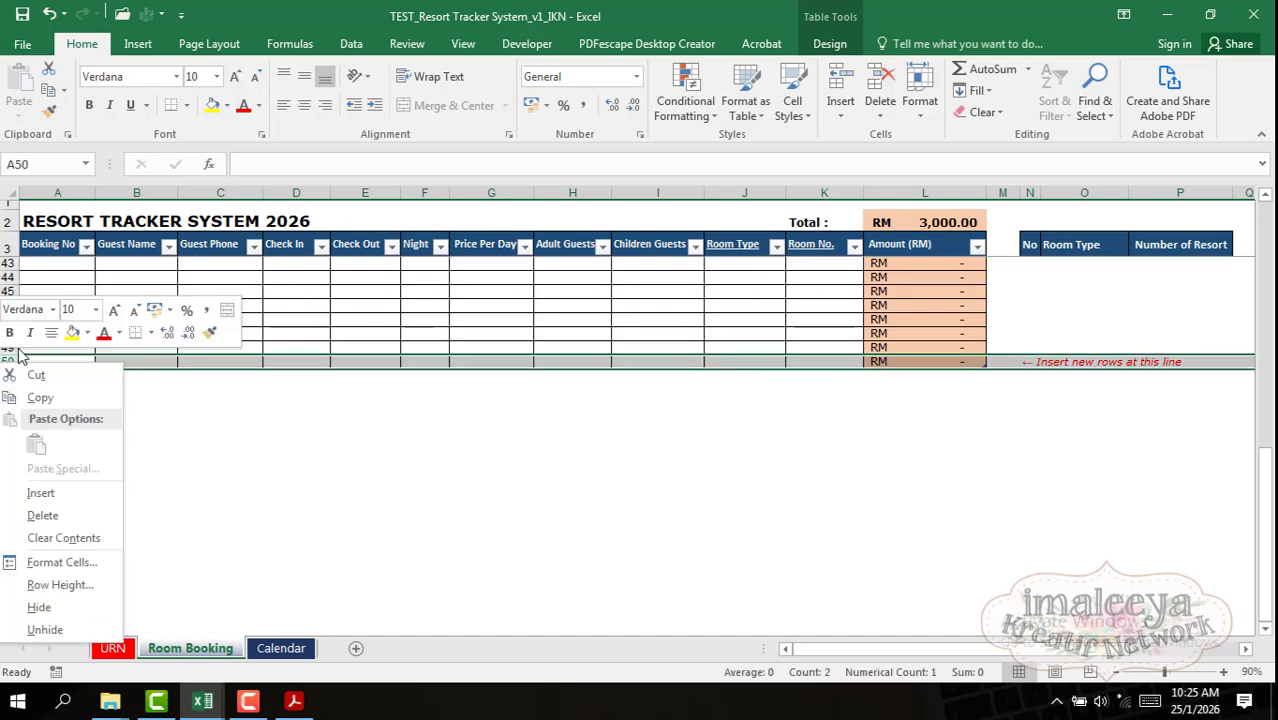
left_click(42, 492)
left_click(765, 457)
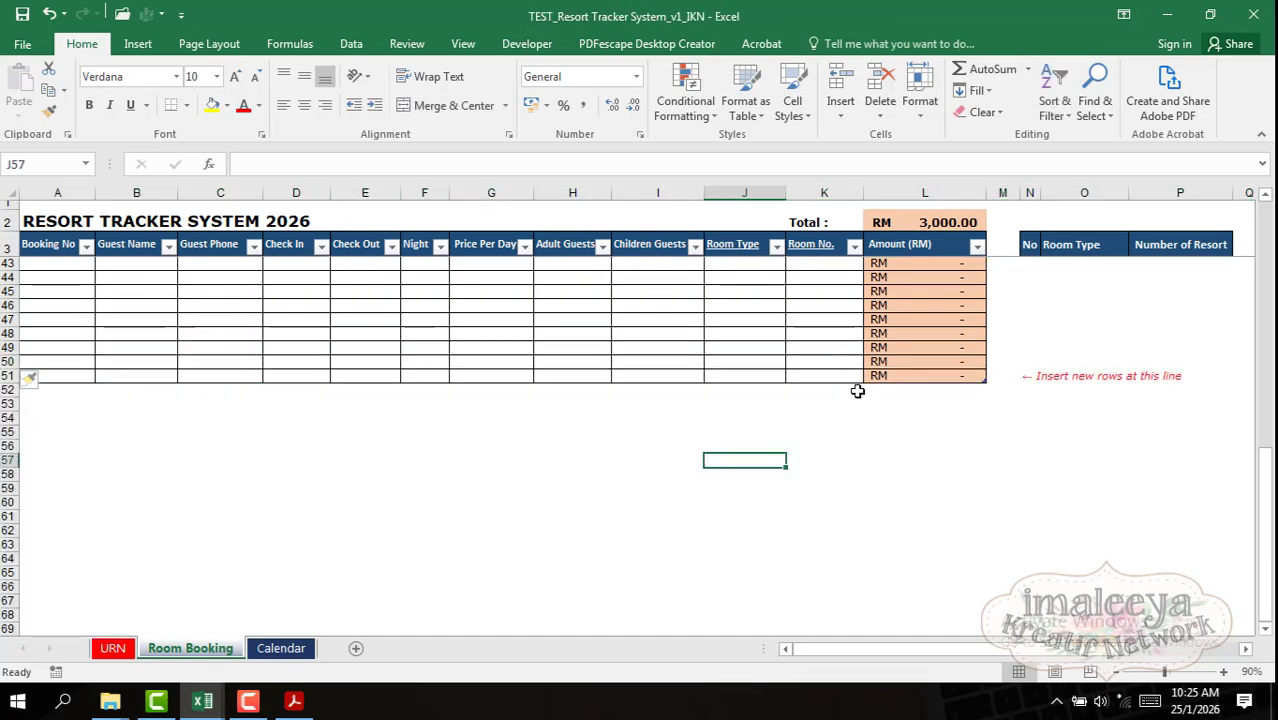
scroll(862, 360, "up", 13)
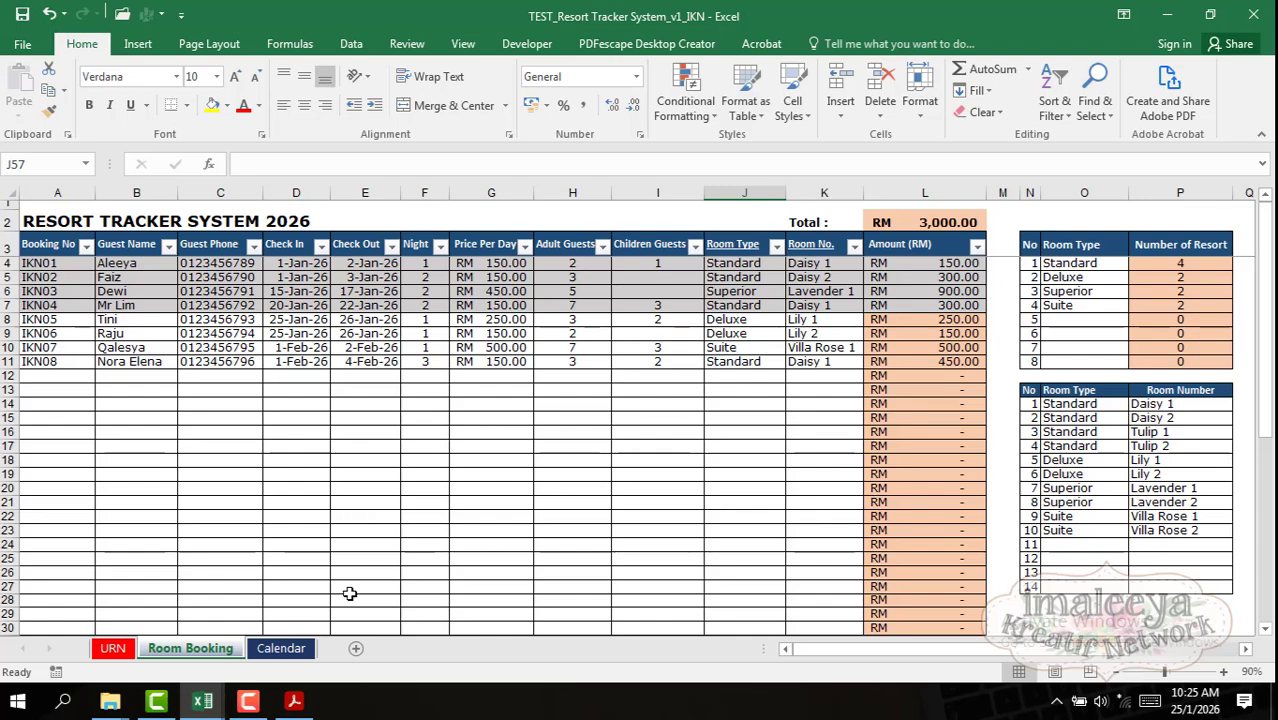
Step: Switch to the TEST_Resort Tracker System_v2_IKN workbook and look over its Room Booking, Room Type and Room Number sheets
mouse_move(202, 701)
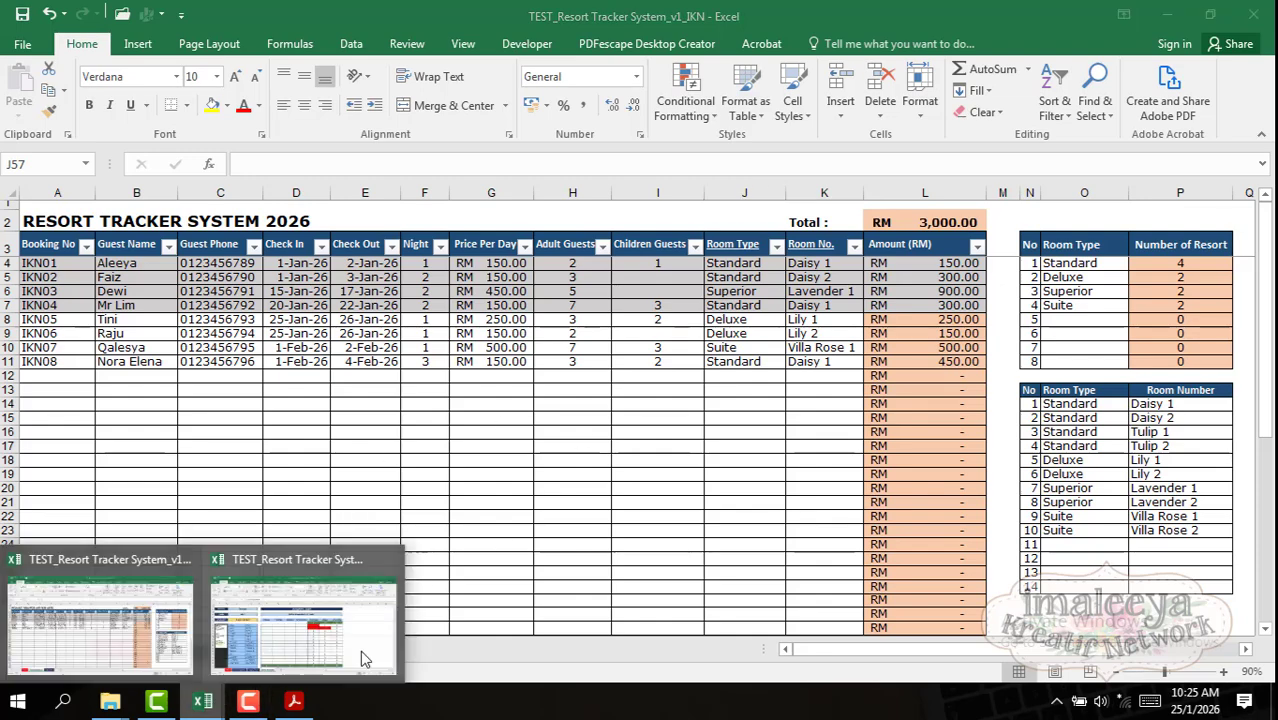
left_click(364, 660)
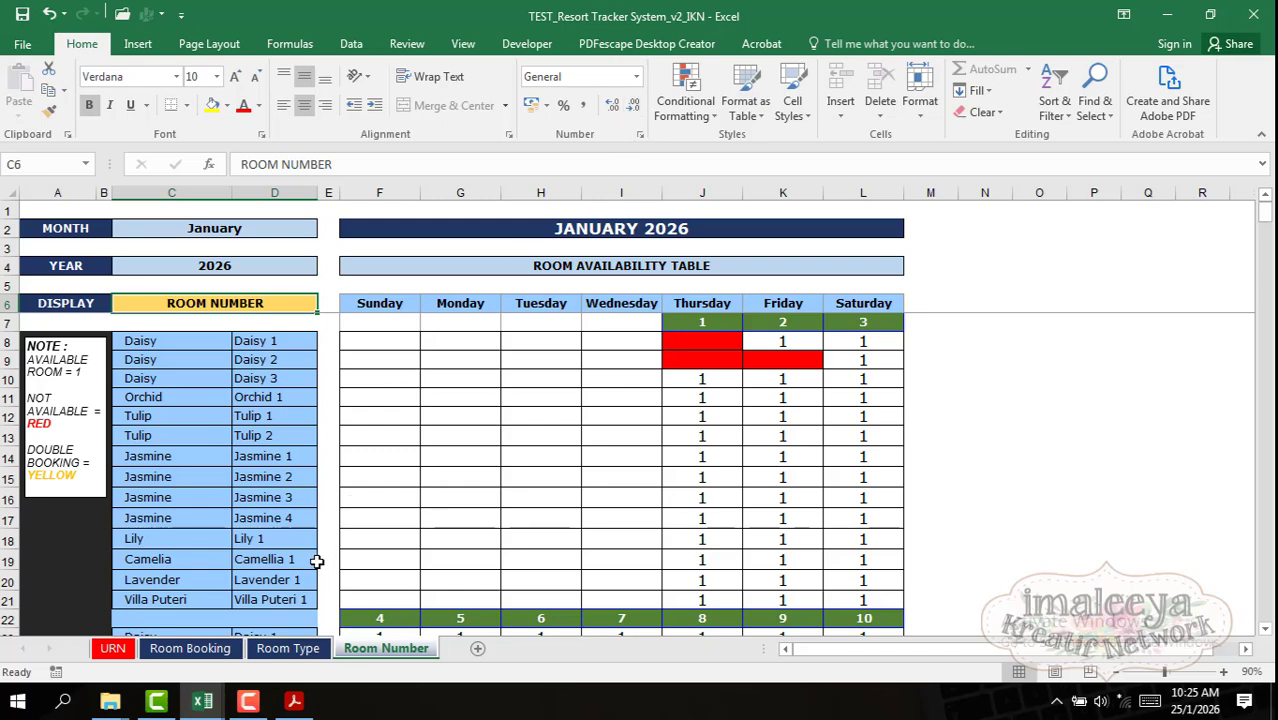
left_click(190, 648)
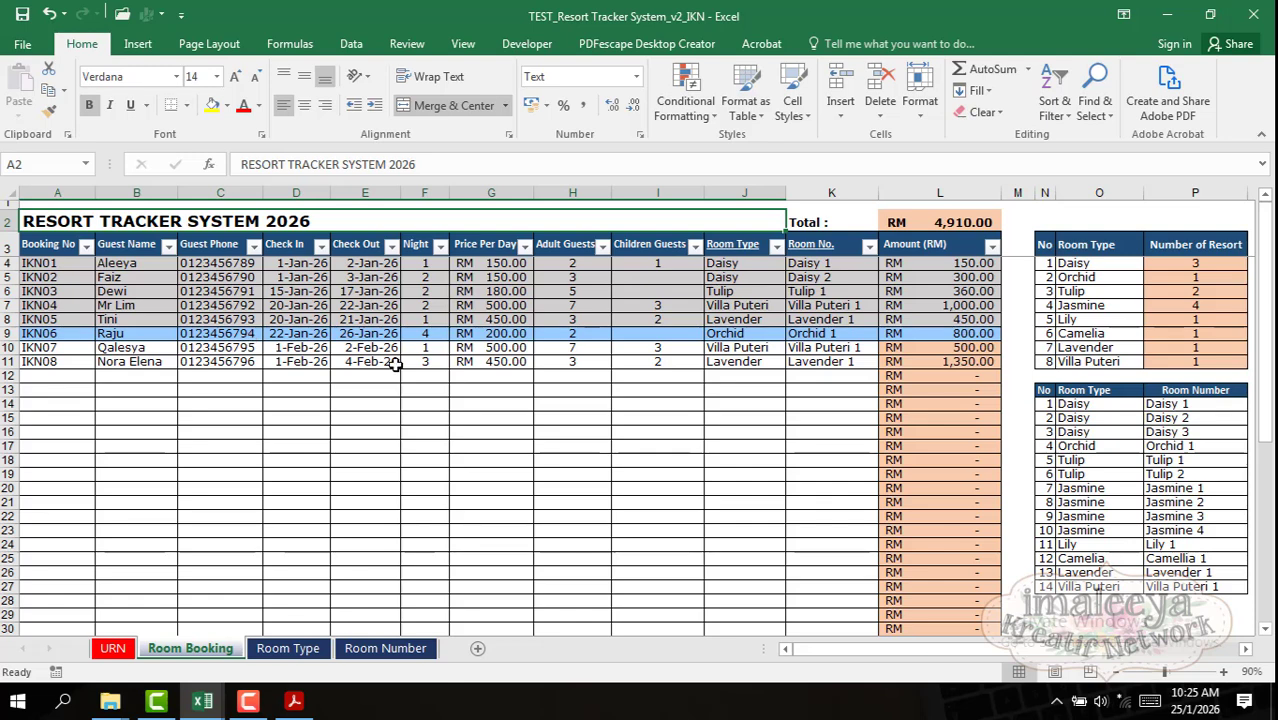
left_click(267, 650)
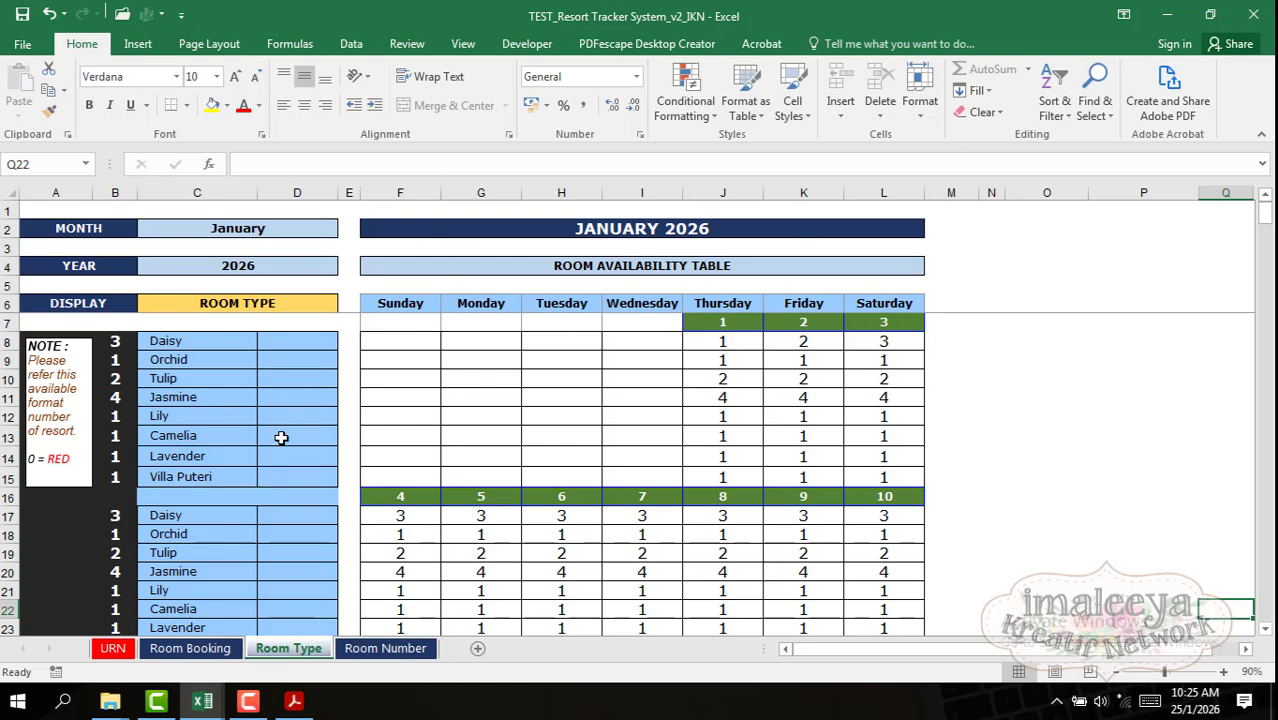
left_click(387, 652)
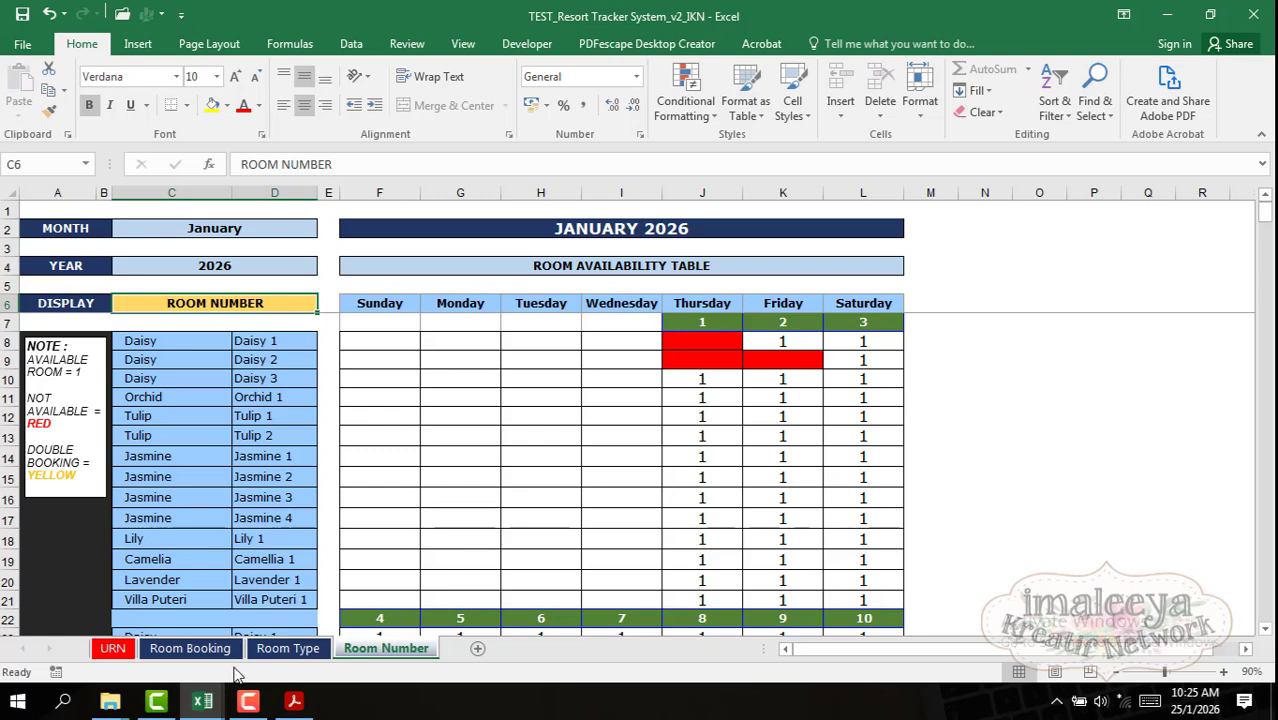
Step: Set the month on the Room Type sheet's availability calendar to February
left_click(287, 648)
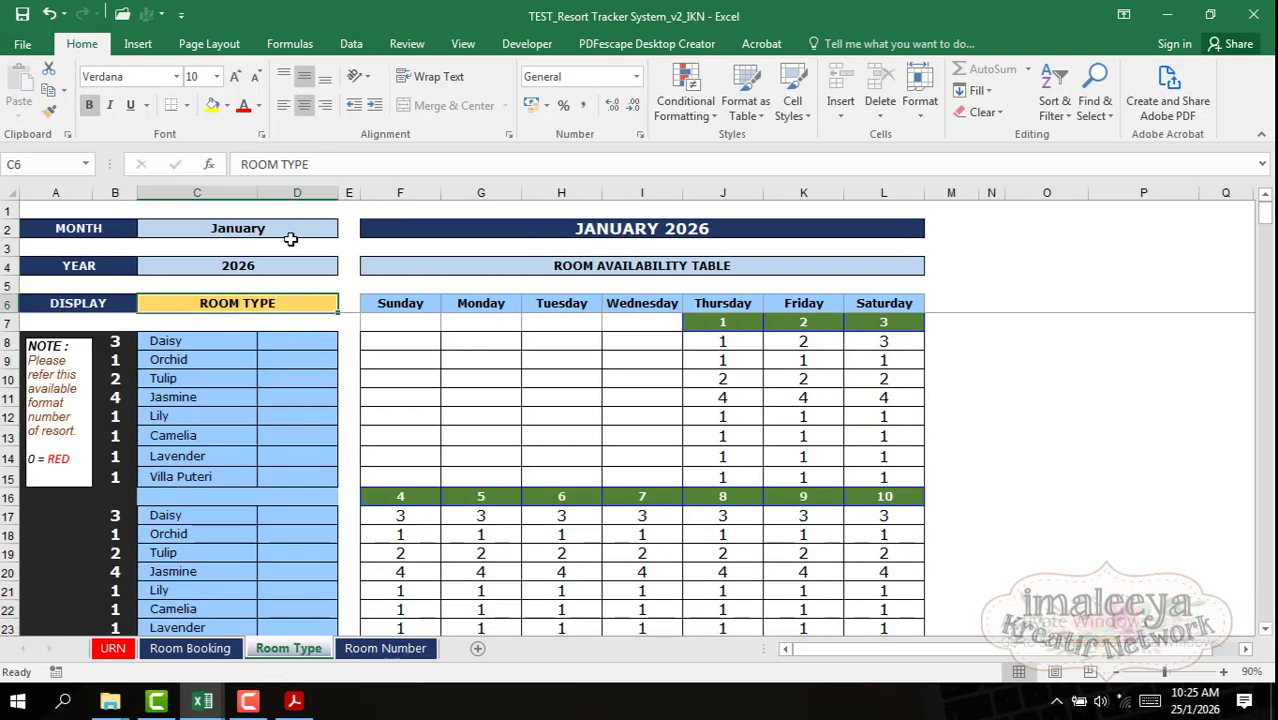
left_click(292, 230)
left_click(346, 229)
left_click(346, 229)
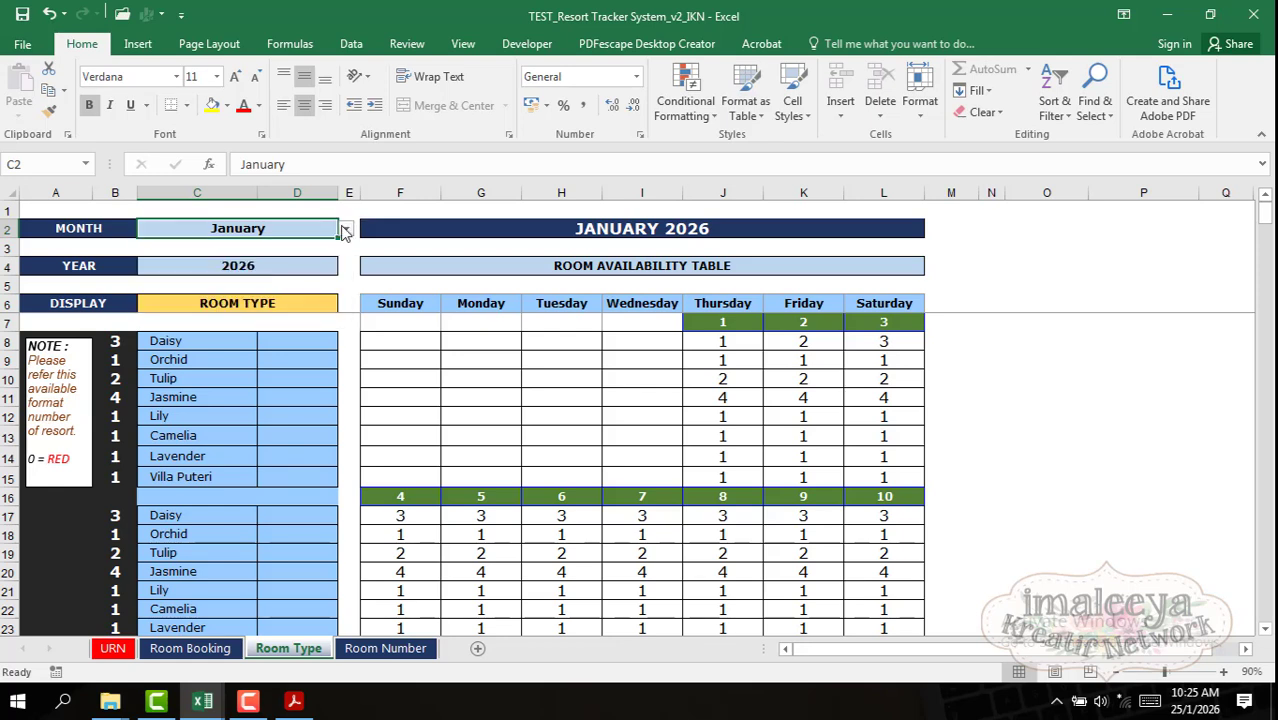
left_click(346, 229)
left_click(325, 258)
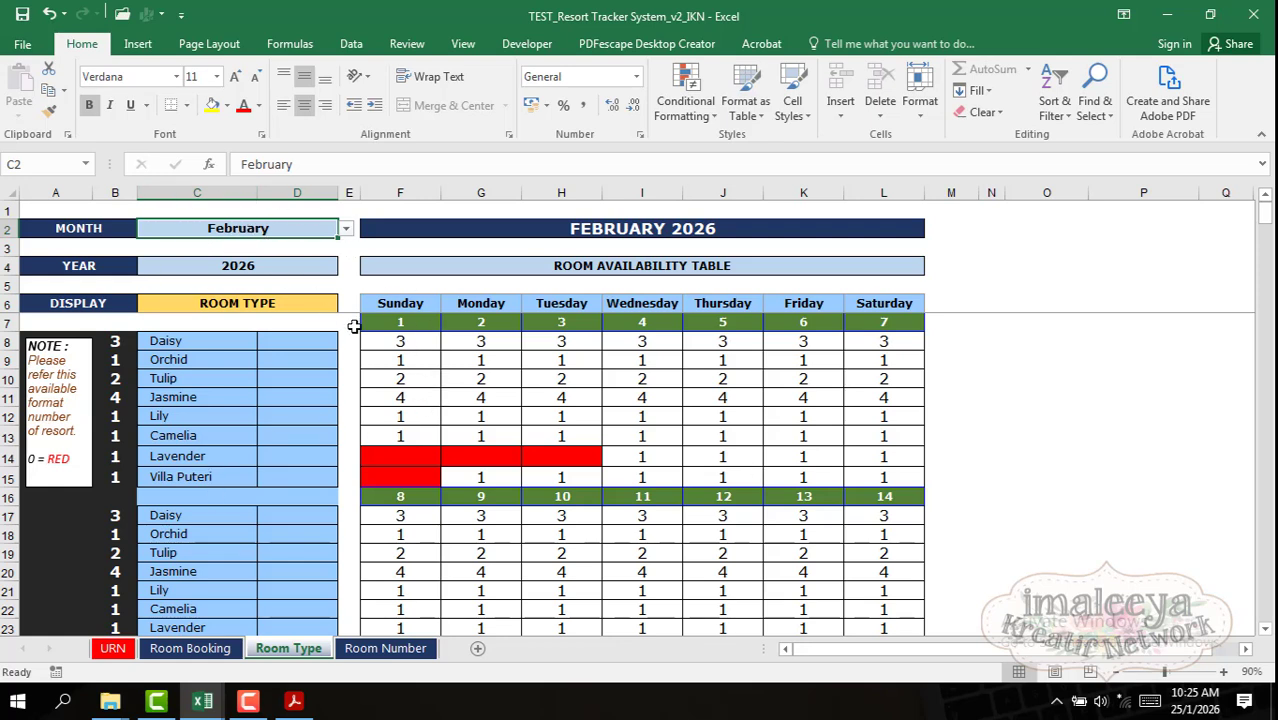
Step: Check the month choices on the Room Number sheet's calendar without changing the selection
left_click(405, 649)
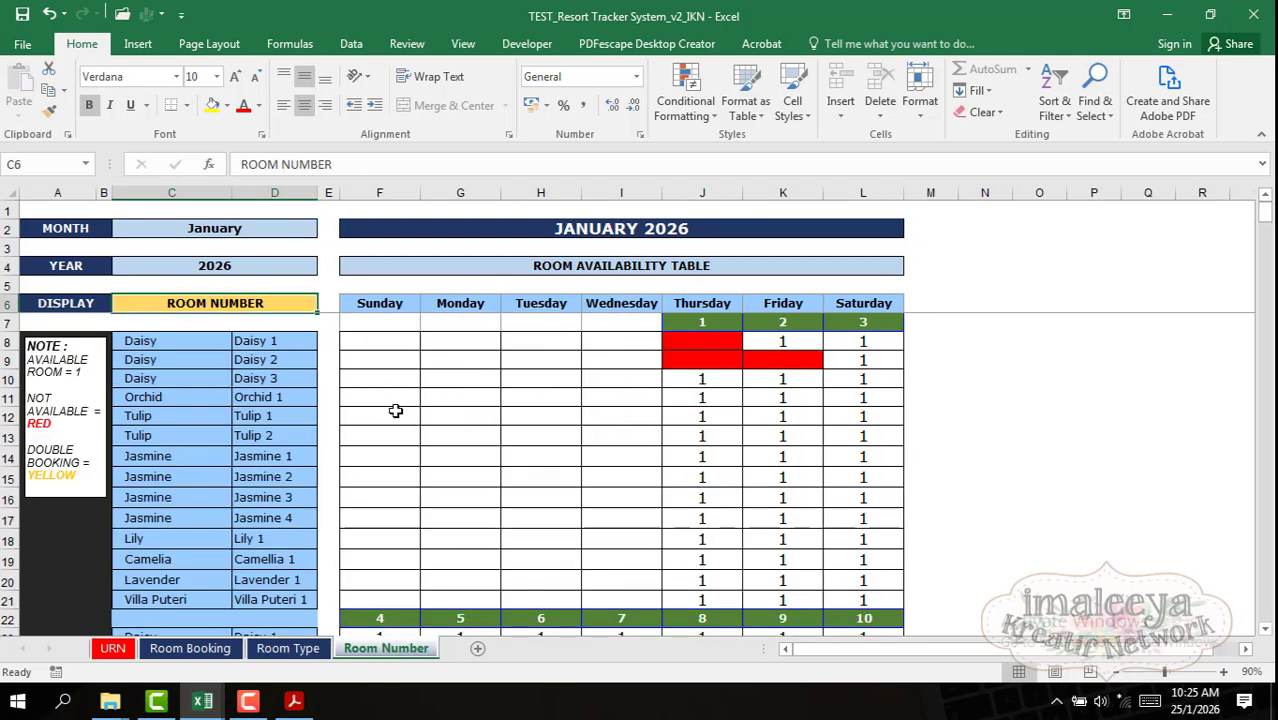
left_click(297, 232)
left_click(325, 230)
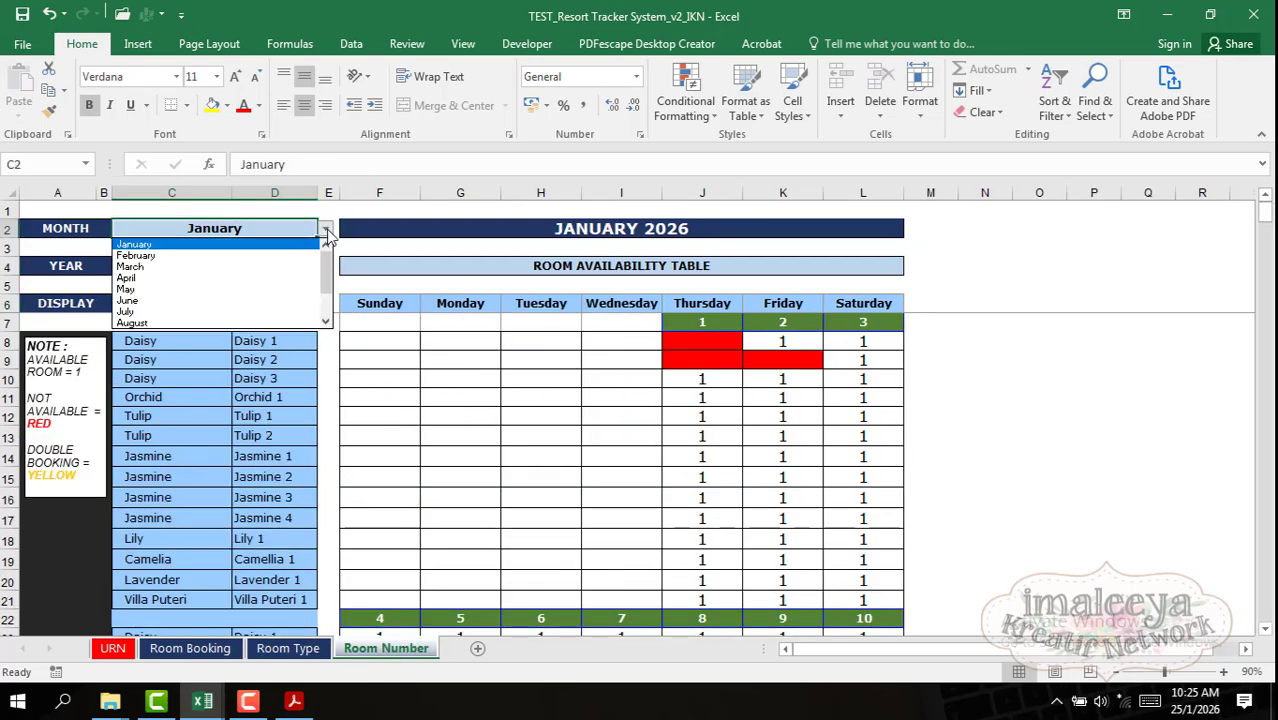
left_click(325, 230)
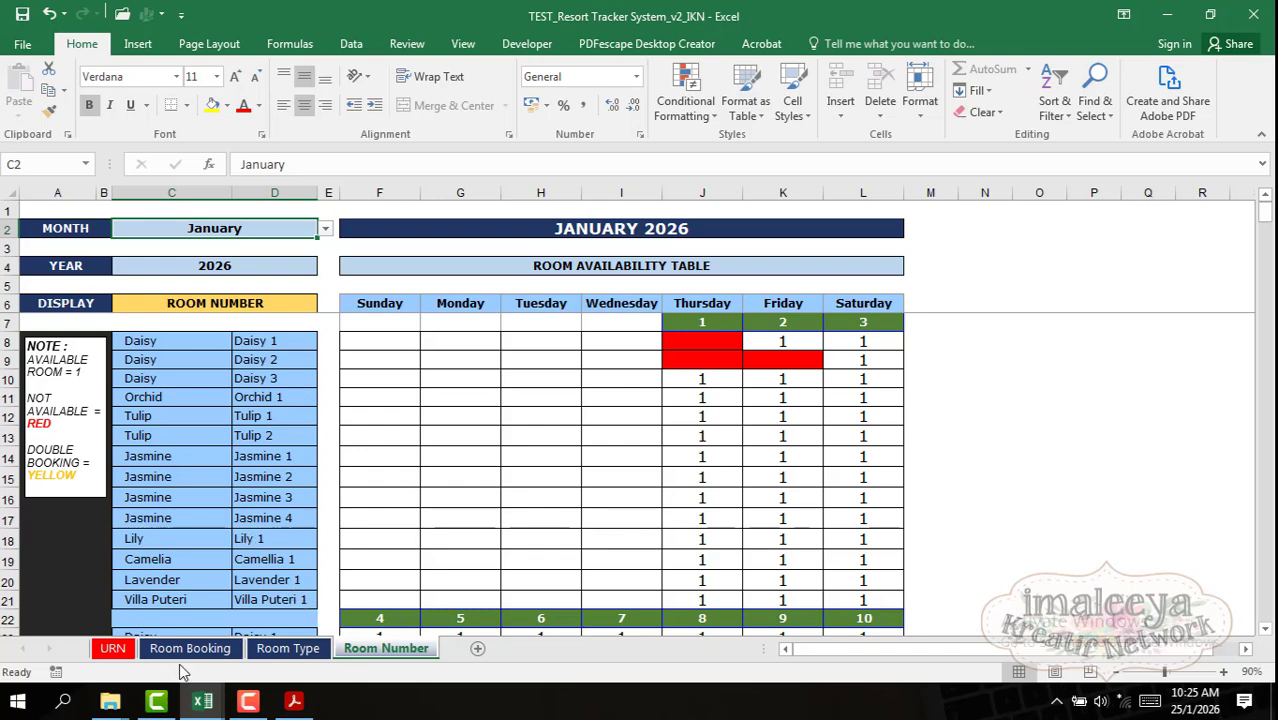
Step: Review the room lists on the Room Booking sheet and the February availability on the Room Type sheet
left_click(183, 652)
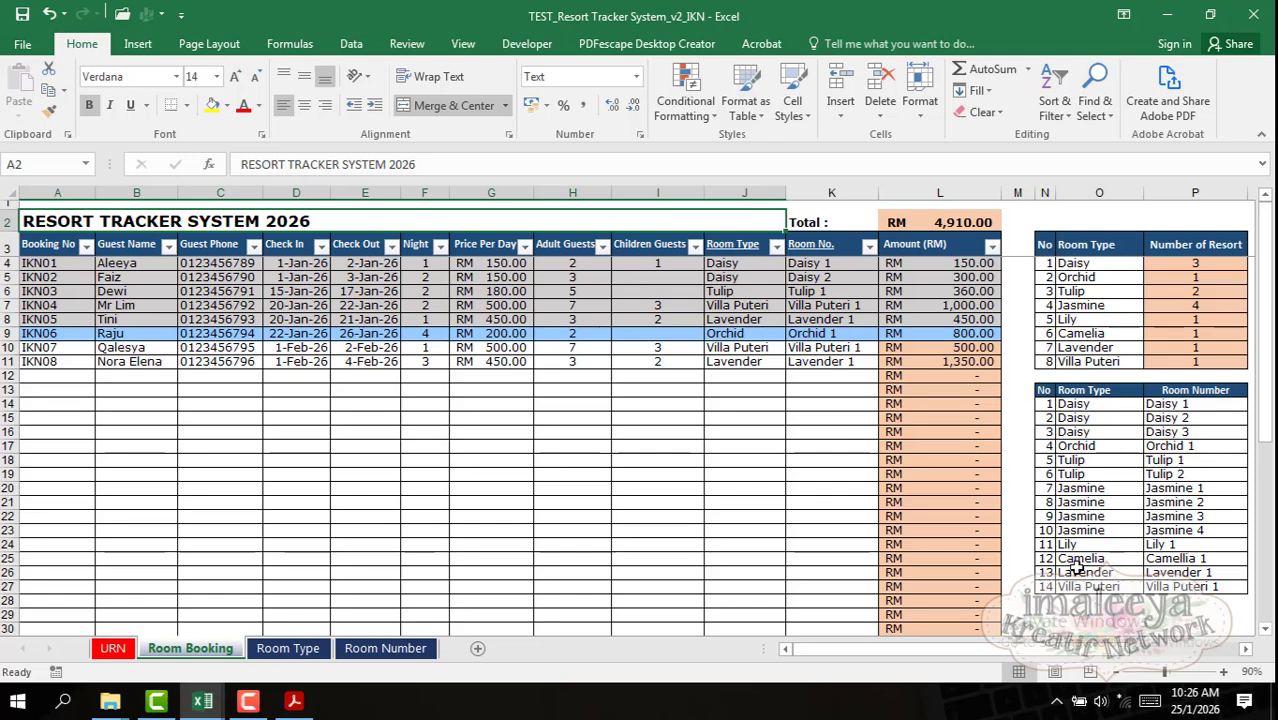
left_click(298, 649)
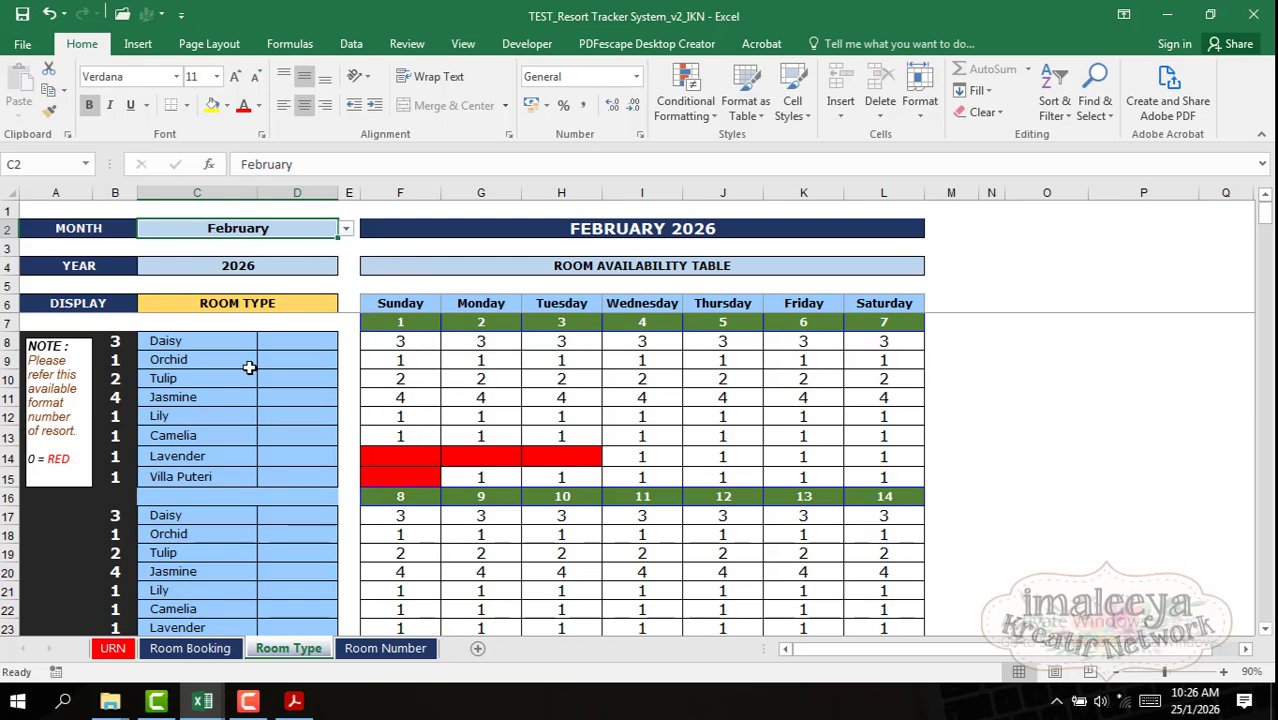
scroll(467, 413, "down", 3)
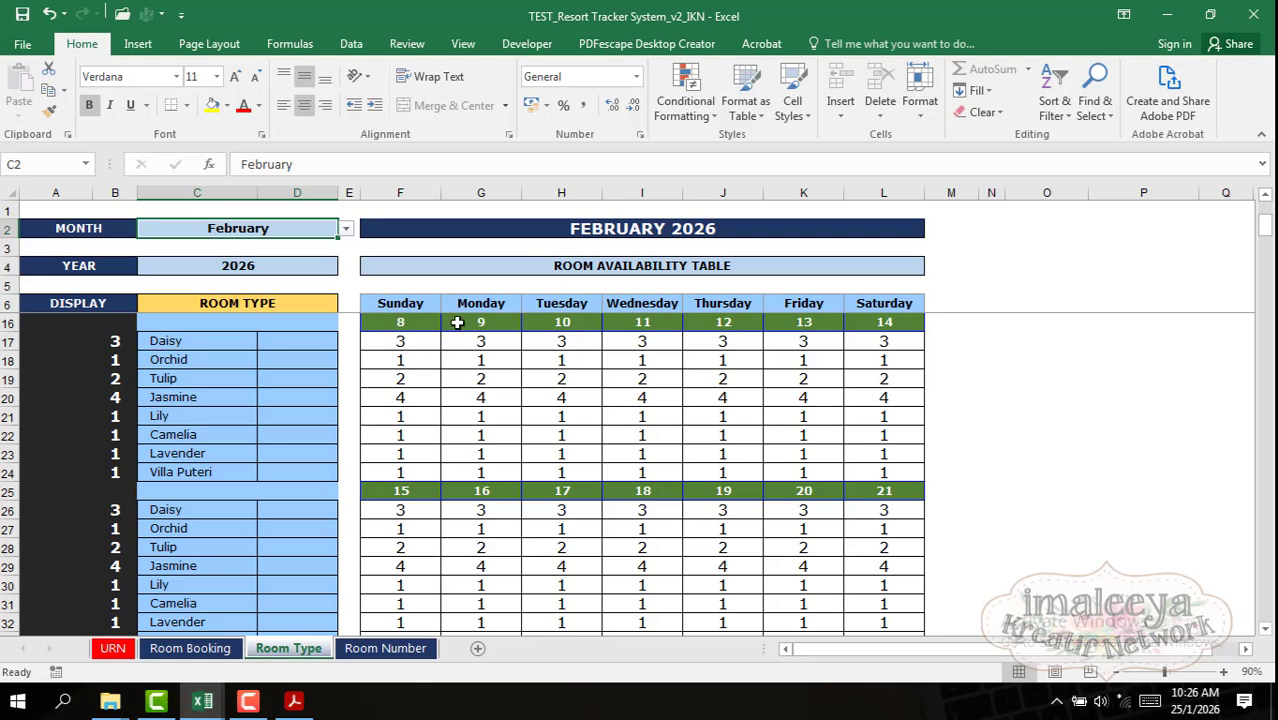
scroll(447, 383, "up", 3)
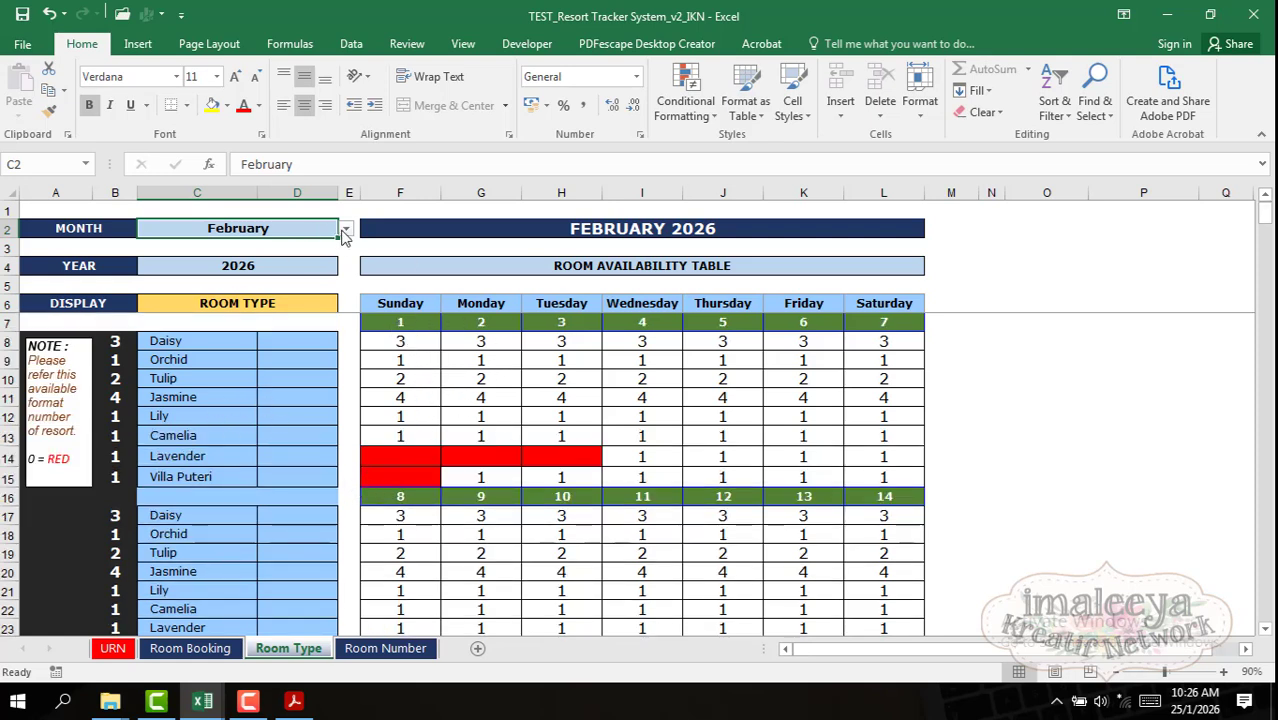
Step: Set the Room Type calendar's month to January, check all its weeks, and go to the Room Number sheet
left_click(344, 230)
left_click(346, 247)
left_click(165, 244)
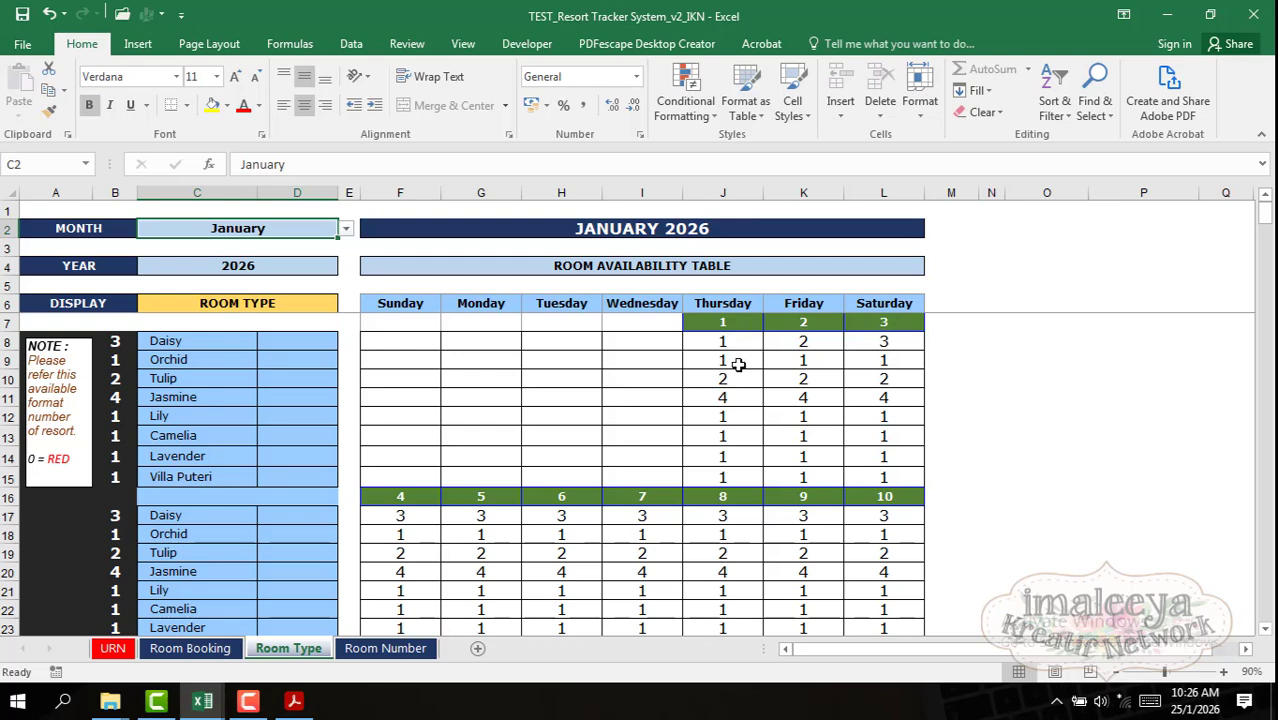
scroll(460, 422, "down", 11)
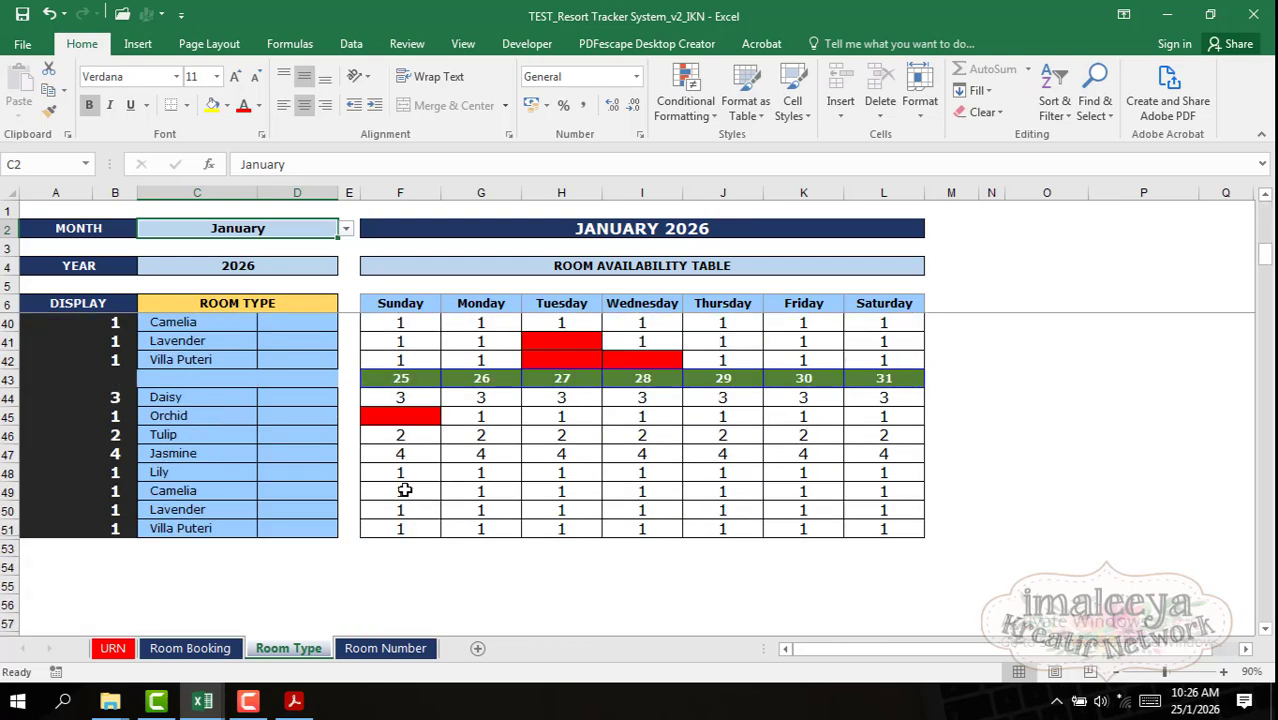
scroll(608, 371, "up", 11)
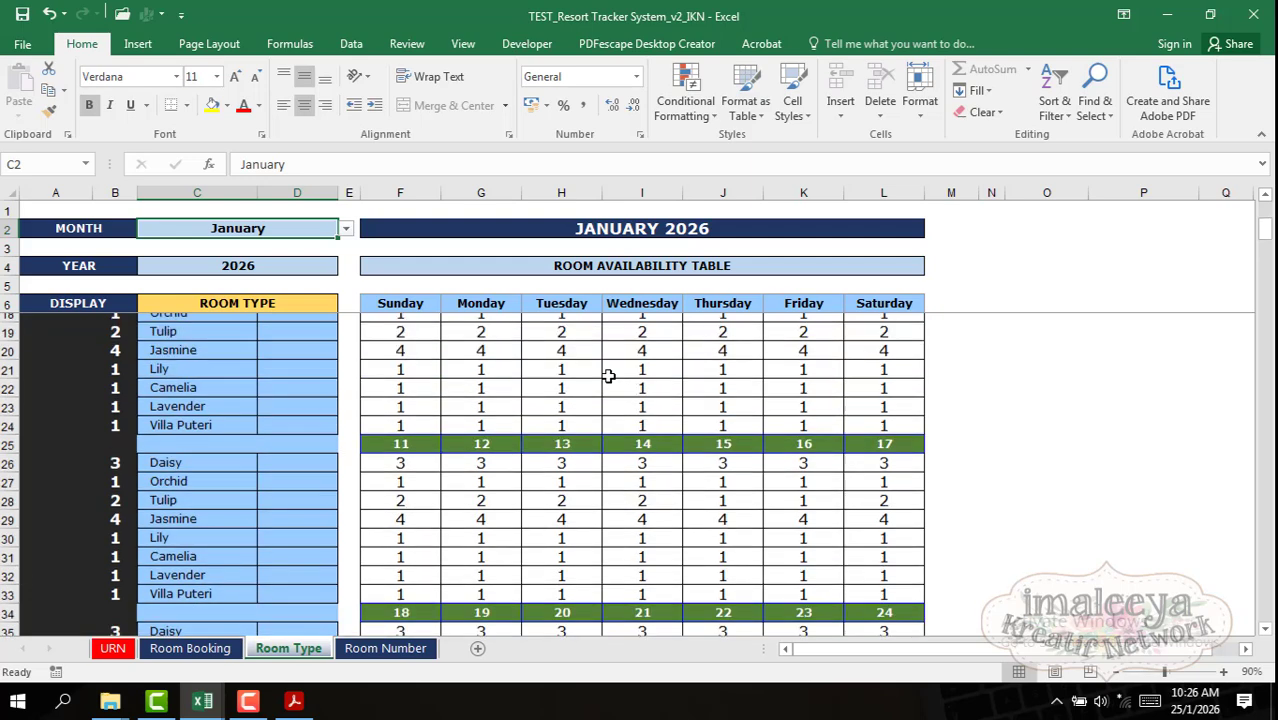
left_click(386, 648)
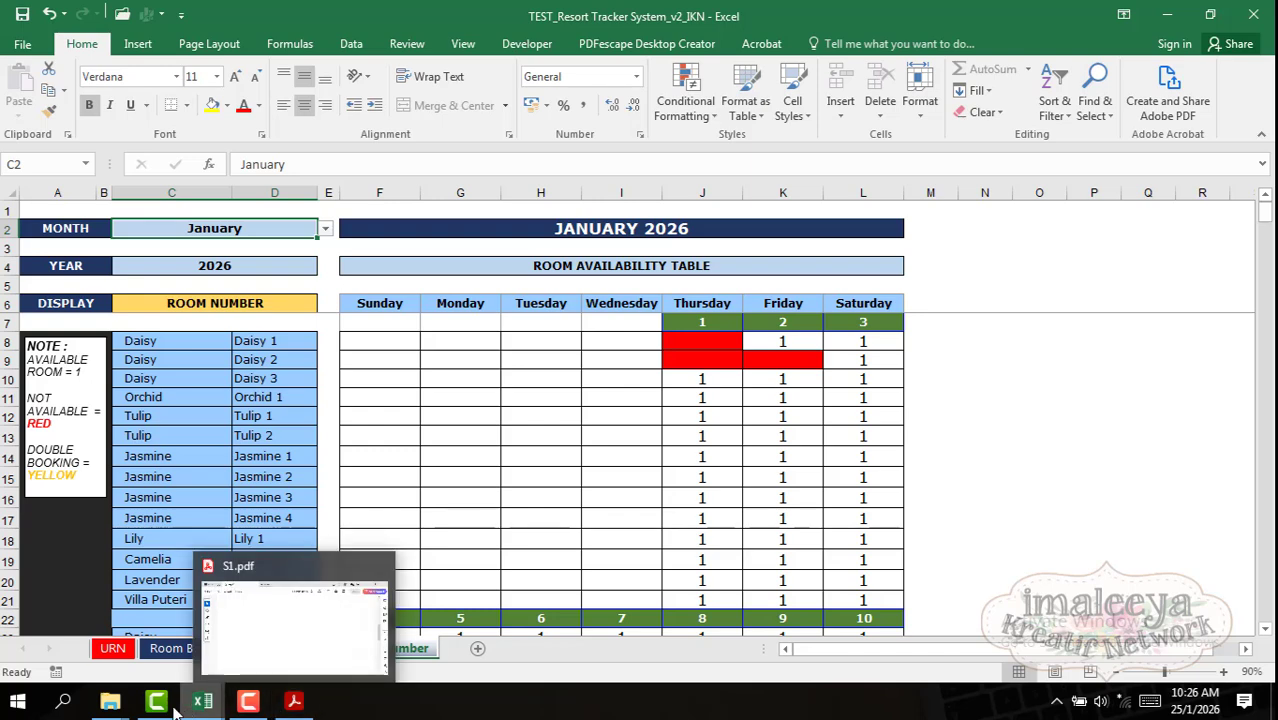
Step: Open S2.pdf from the Rental Business folder in File Explorer
left_click(248, 701)
mouse_move(115, 705)
left_click(362, 571)
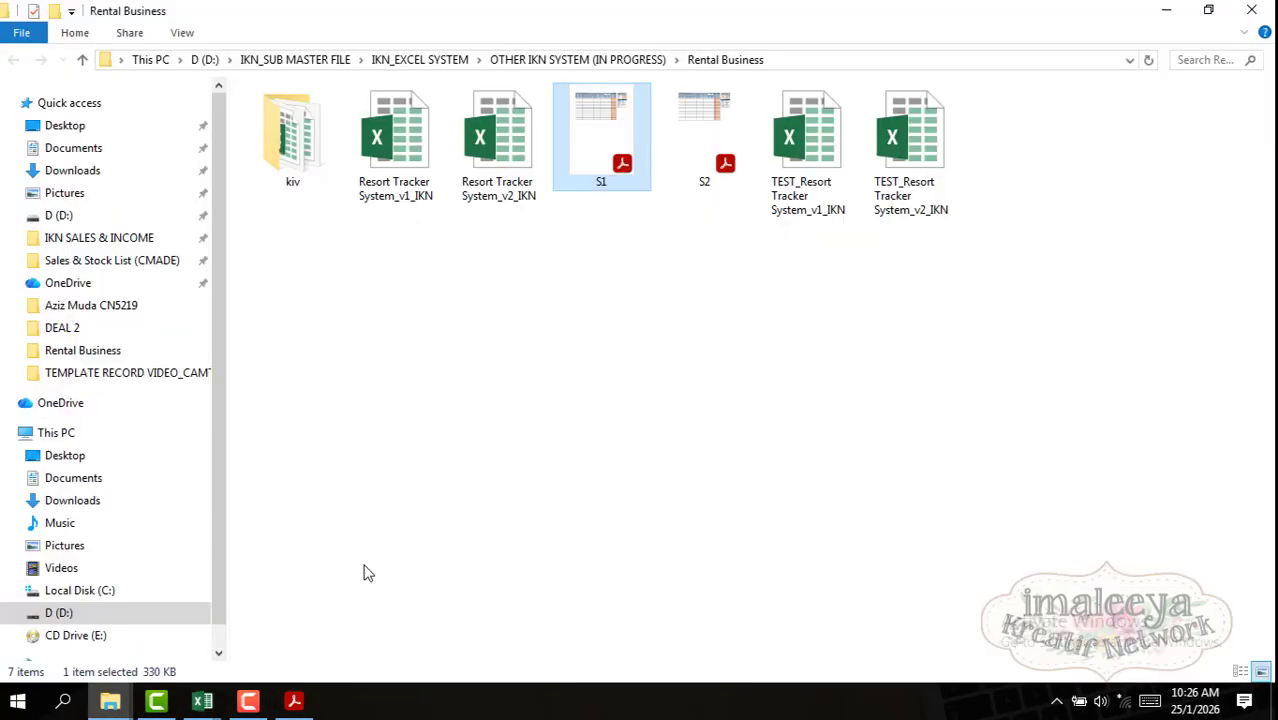
left_click(864, 297)
double_click(677, 161)
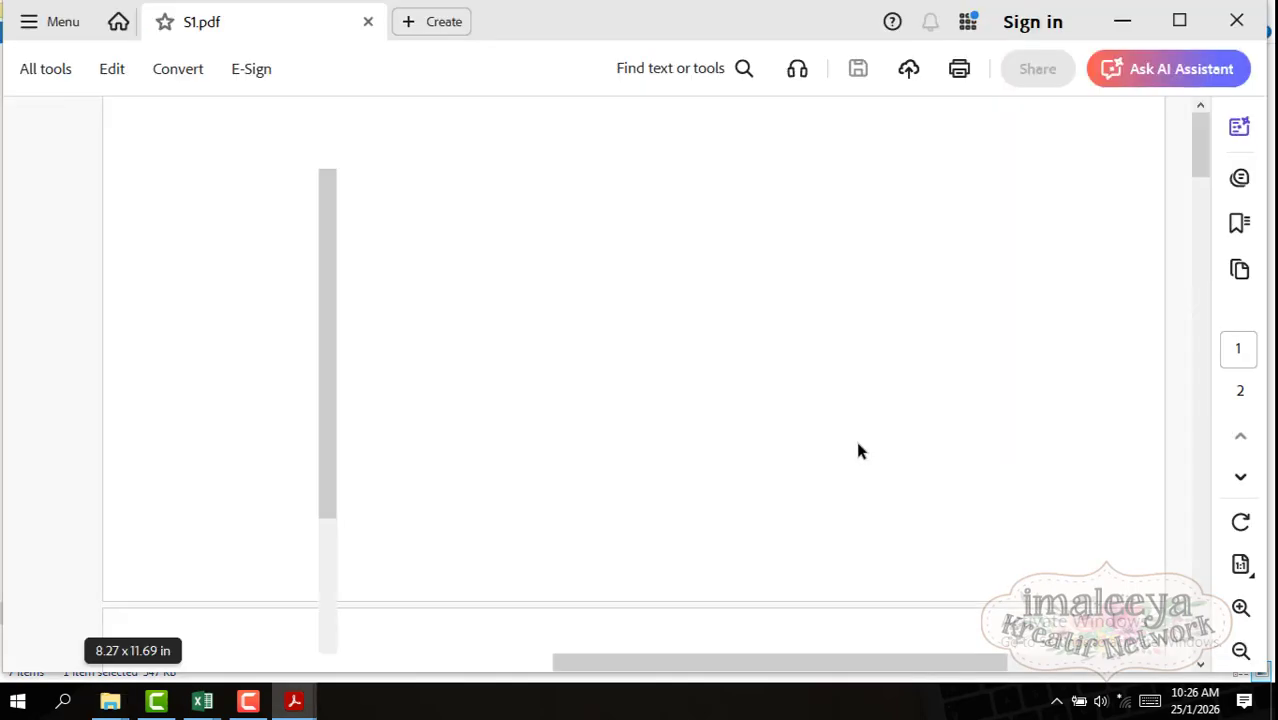
left_click(305, 130)
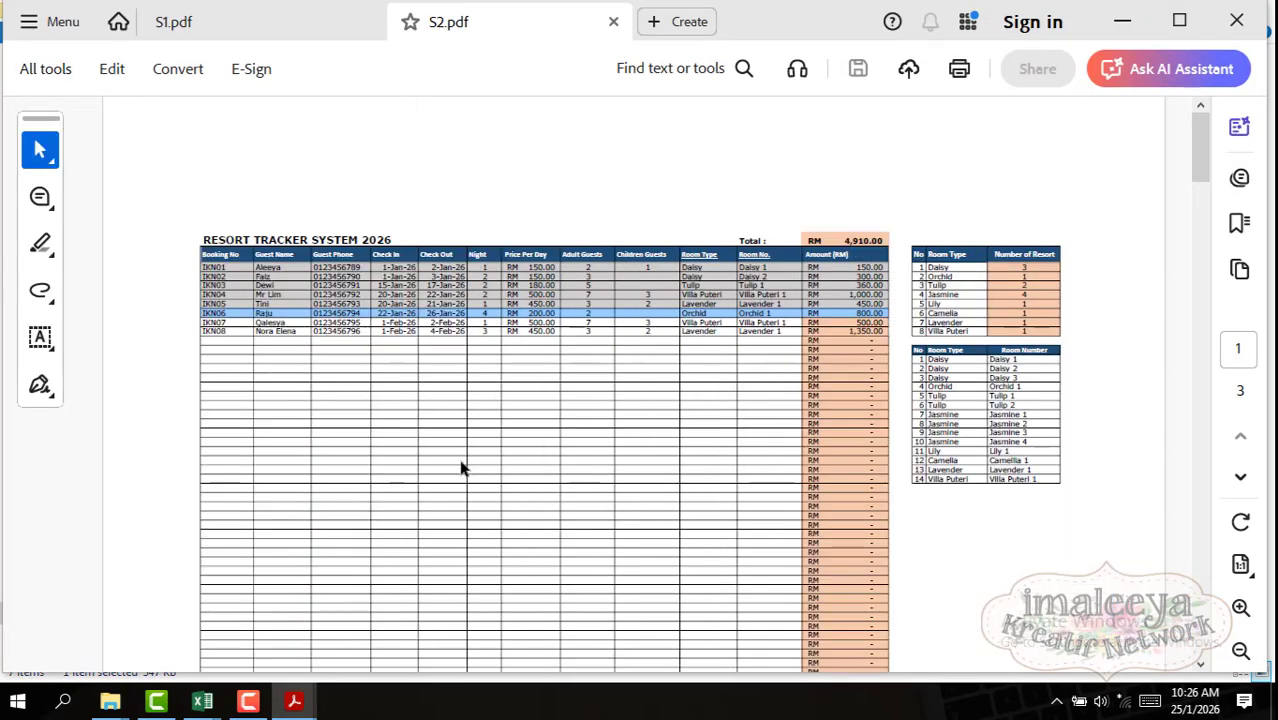
Step: Examine the booking table and room lists on the first page of S2.pdf
scroll(503, 463, "down", 8)
scroll(502, 462, "up", 1)
scroll(504, 450, "down", 4)
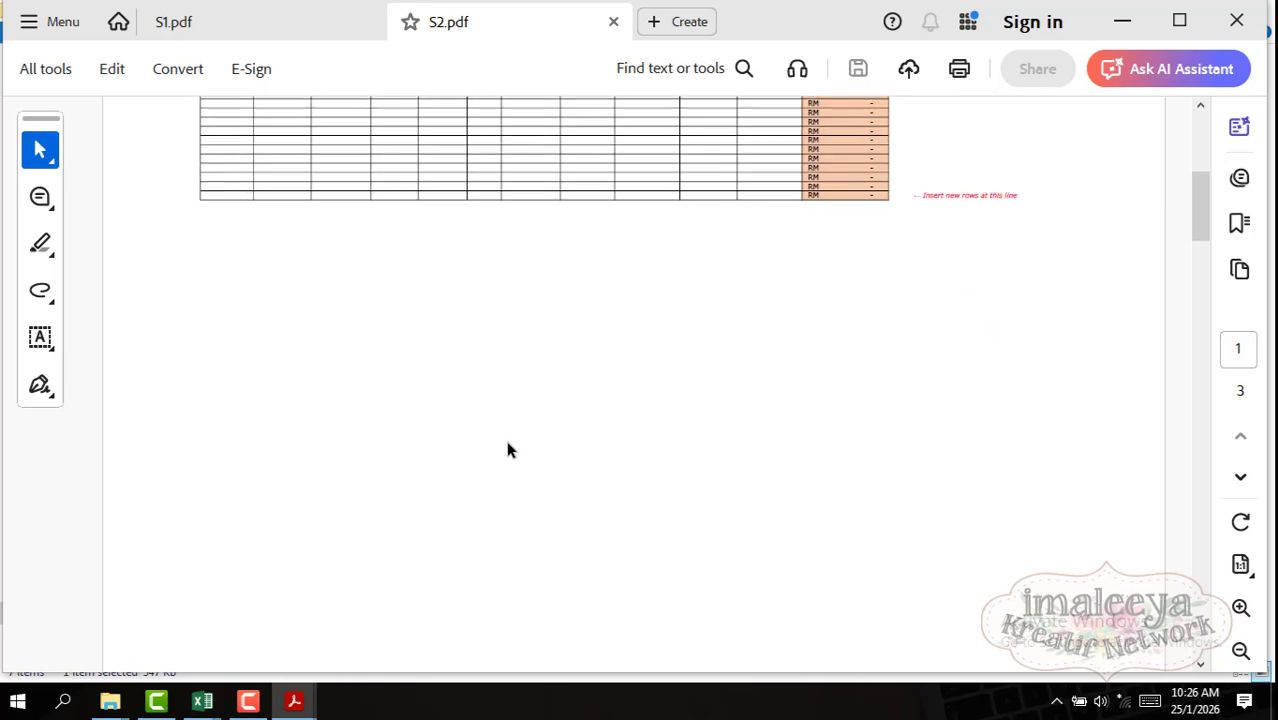
scroll(508, 450, "down", 4)
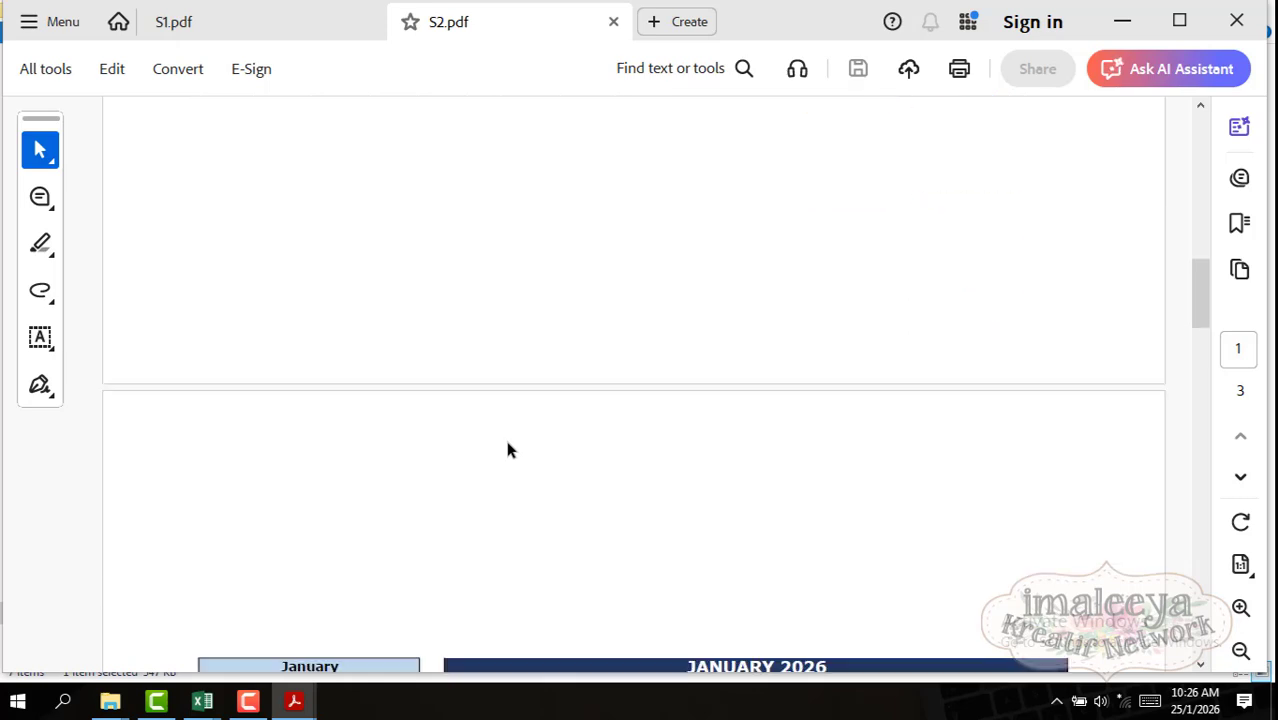
scroll(512, 433, "up", 1)
scroll(510, 420, "up", 9)
scroll(509, 413, "down", 8)
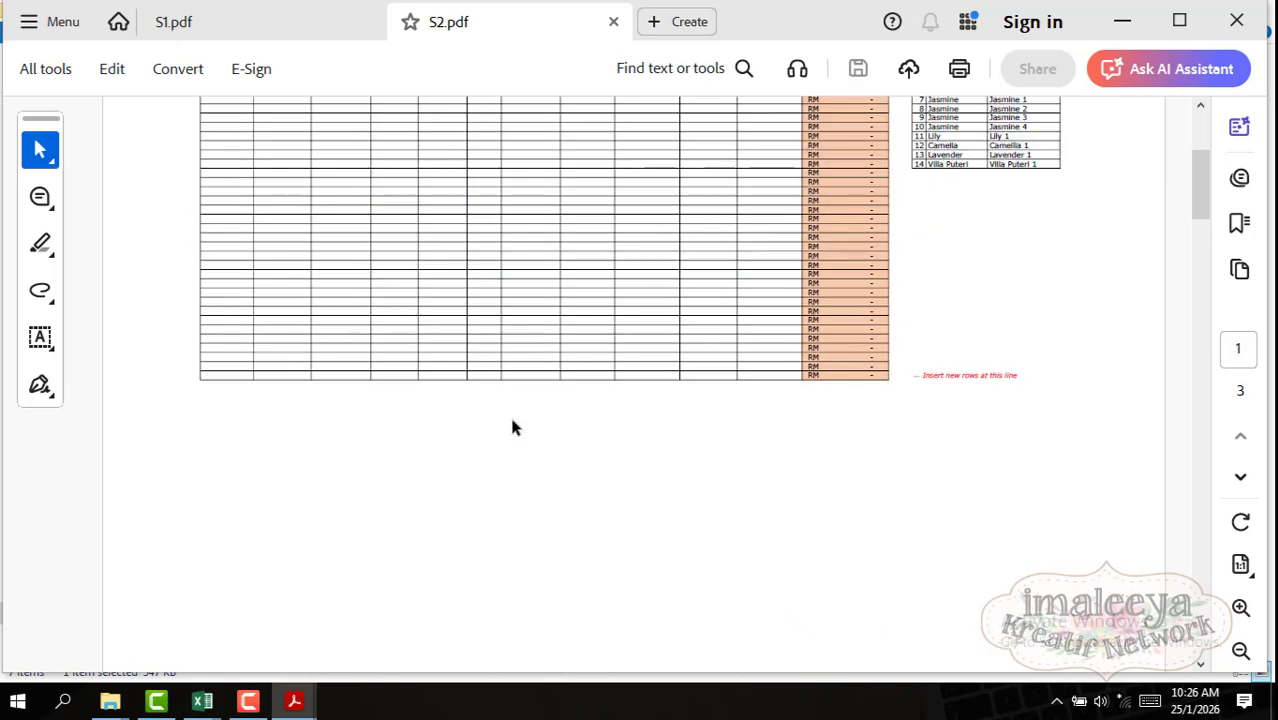
Step: Examine the January 2026 room type availability on page 2 of the PDF
scroll(545, 450, "down", 6)
scroll(552, 446, "up", 2)
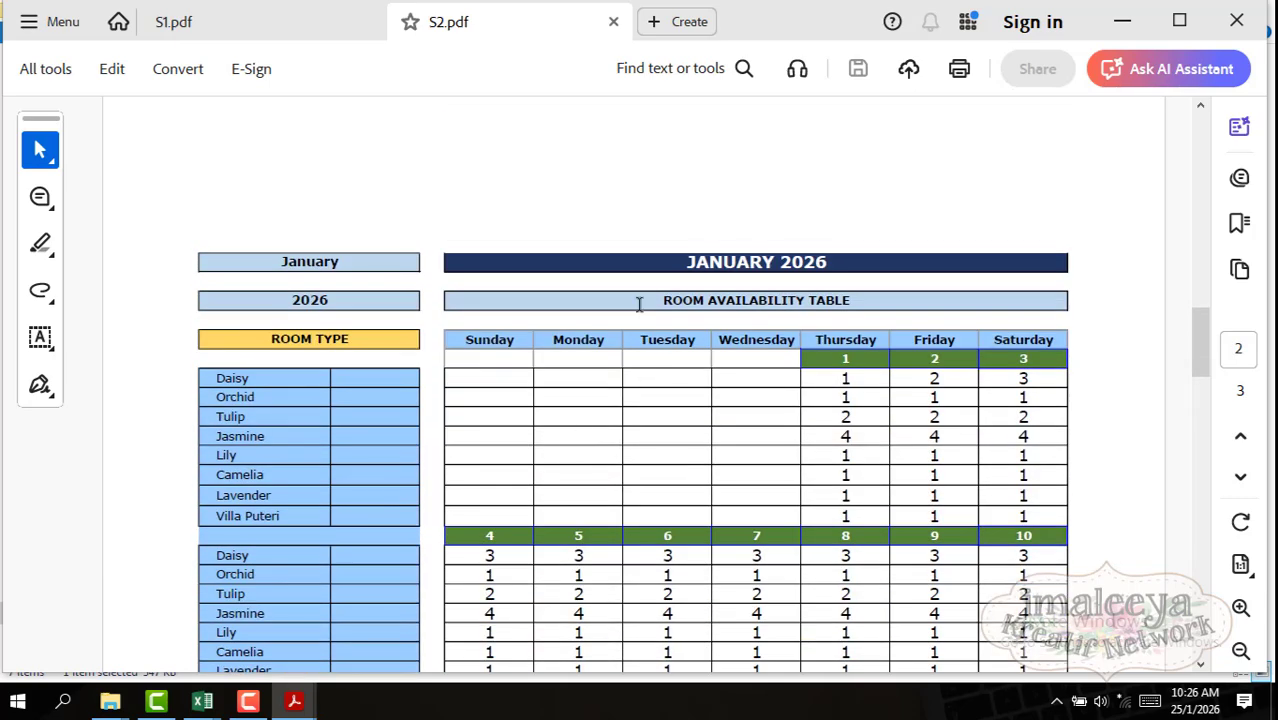
scroll(521, 364, "down", 3)
scroll(536, 393, "up", 3)
scroll(395, 372, "down", 7)
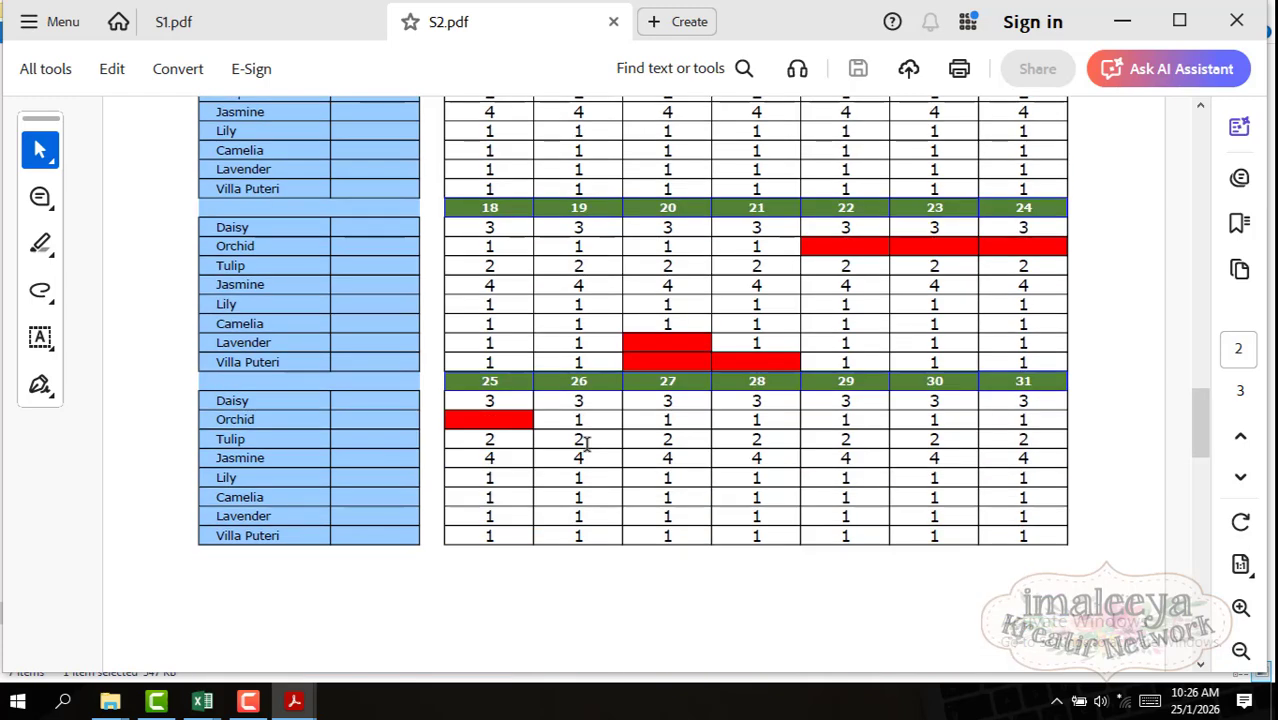
right_click(585, 443)
Step: Examine the January 2026 room number availability on page 3 of the PDF
scroll(507, 426, "down", 7)
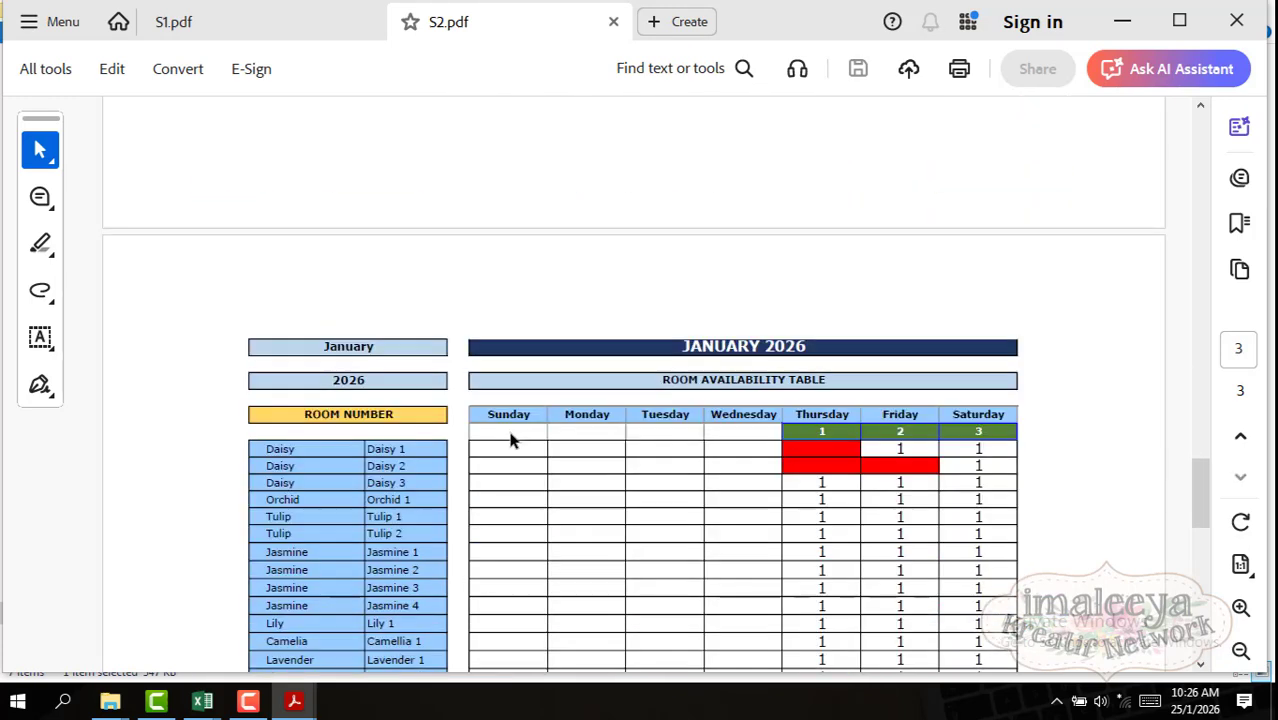
scroll(348, 428, "down", 8)
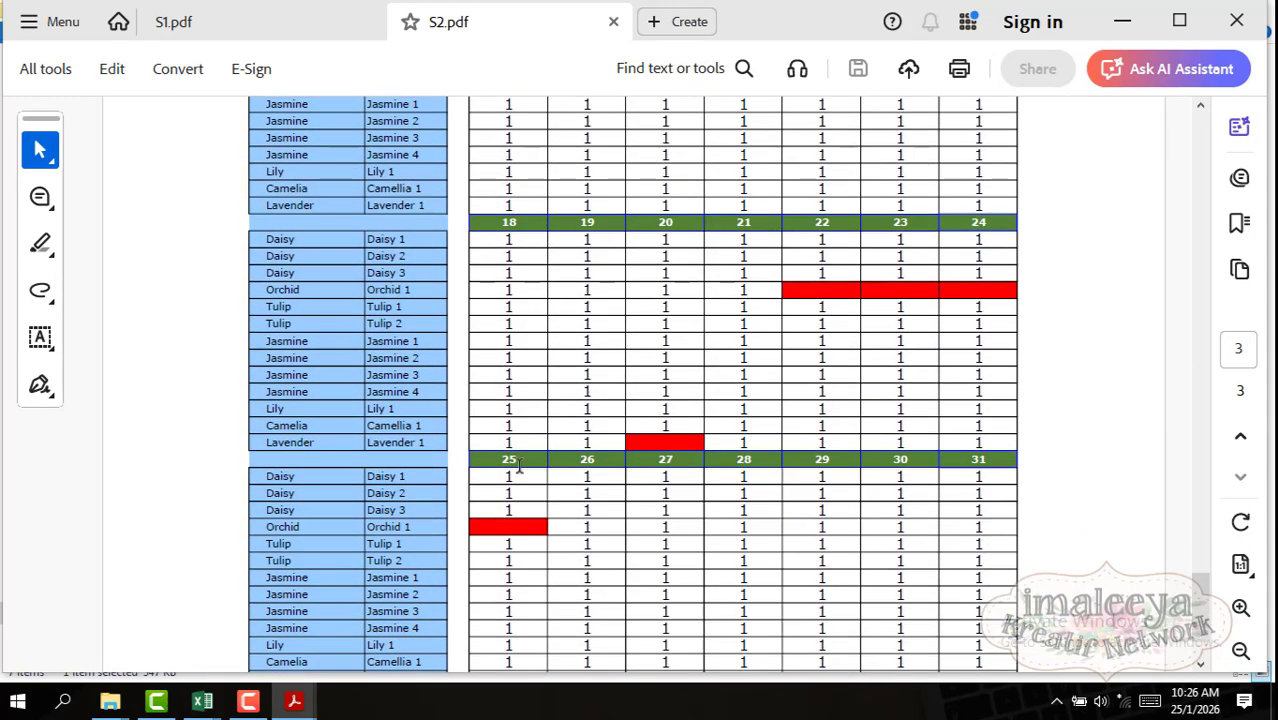
scroll(513, 440, "down", 3)
scroll(512, 440, "up", 8)
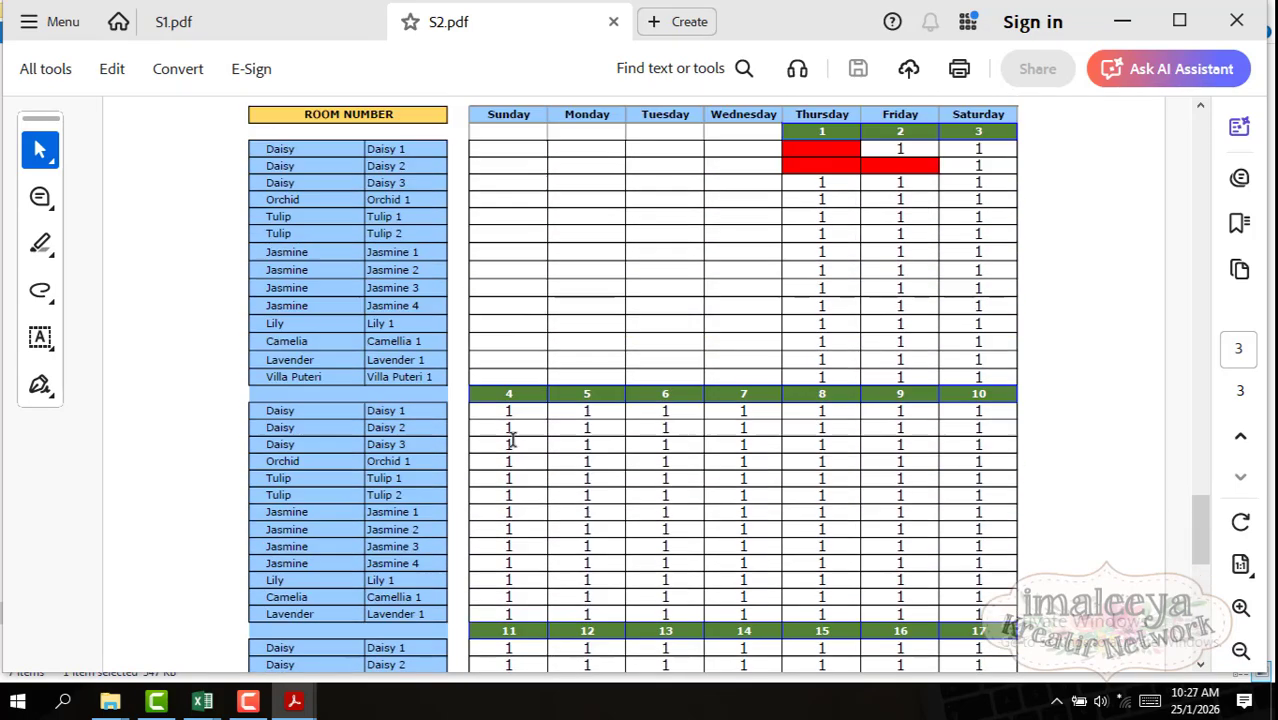
Step: Examine the remaining January weeks of the room number calendar through day 31 in S2.pdf
scroll(510, 448, "down", 3)
scroll(505, 453, "down", 5)
scroll(596, 394, "up", 6)
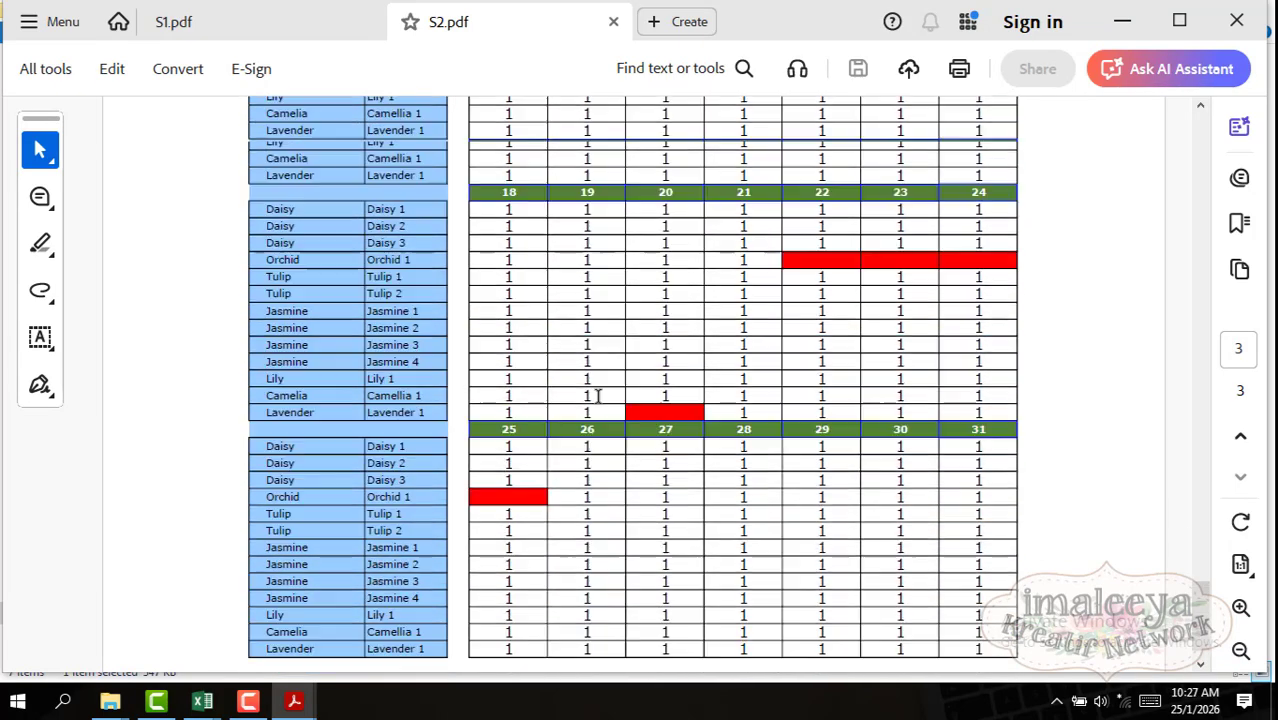
Step: Switch to the TEST_Resort Tracker System_v2_IKN workbook and review its Room Number and Room Type sheets
mouse_move(202, 700)
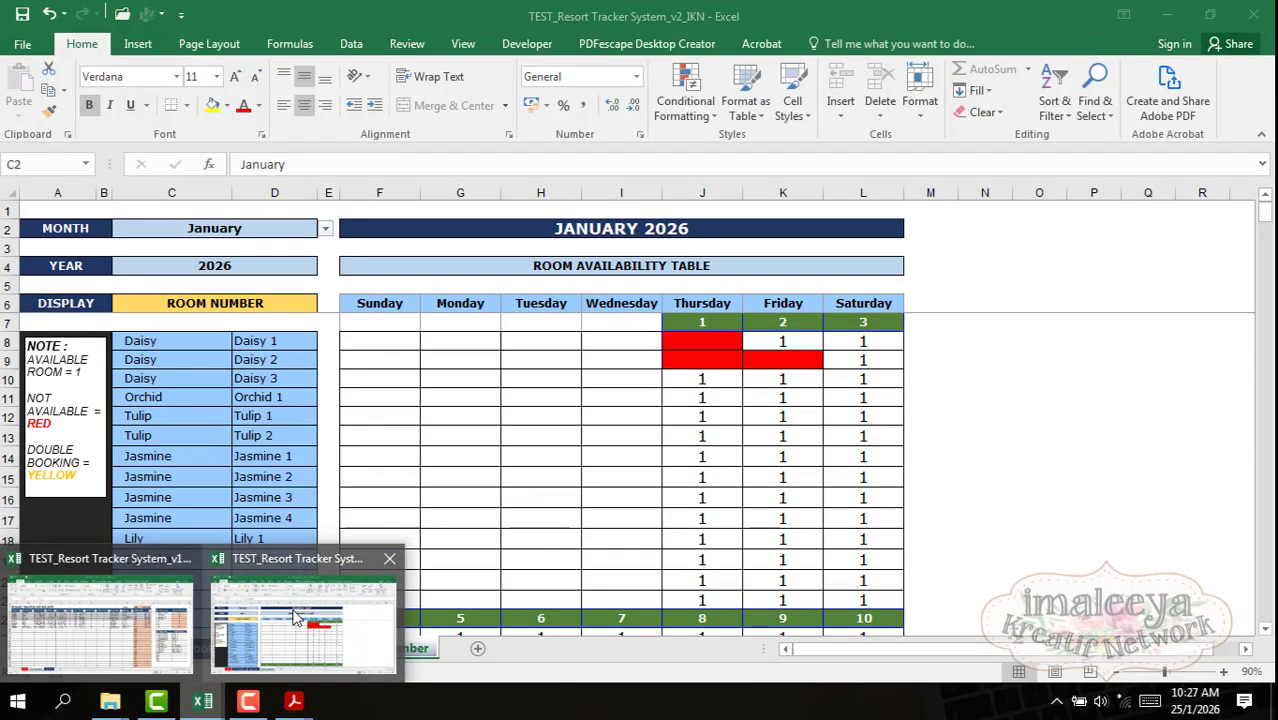
left_click(295, 617)
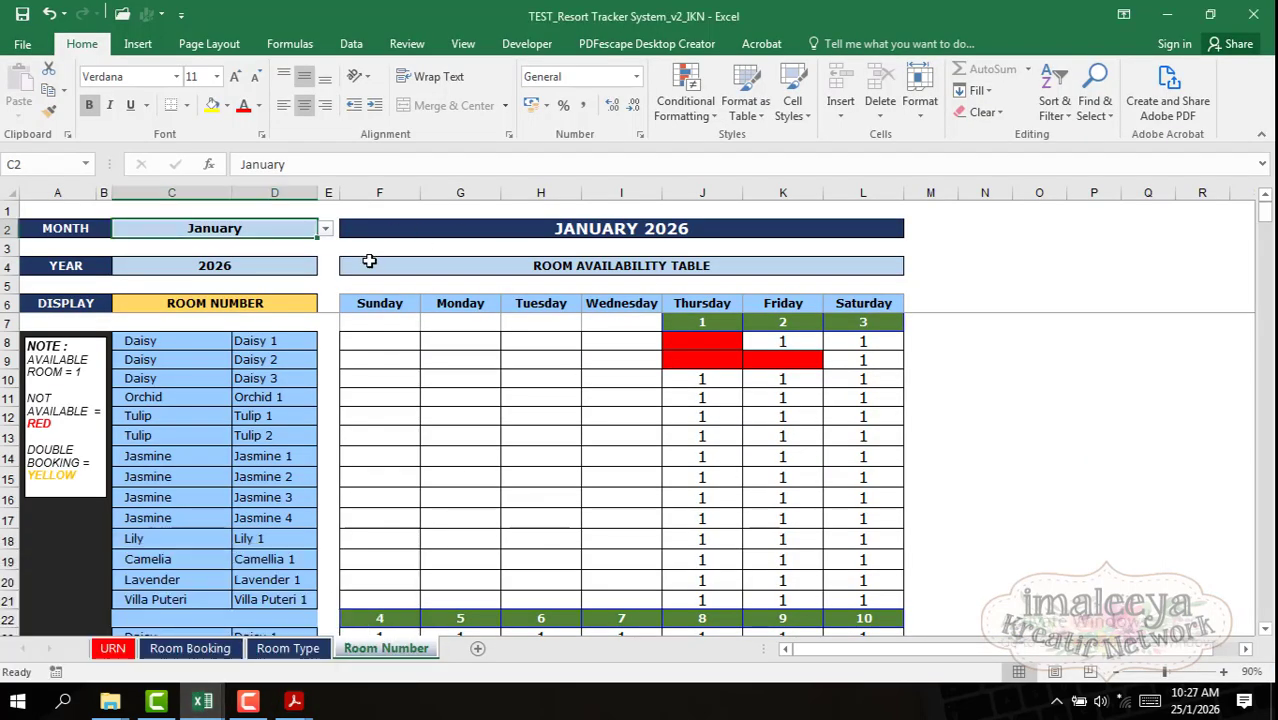
scroll(270, 435, "down", 1)
scroll(250, 443, "up", 1)
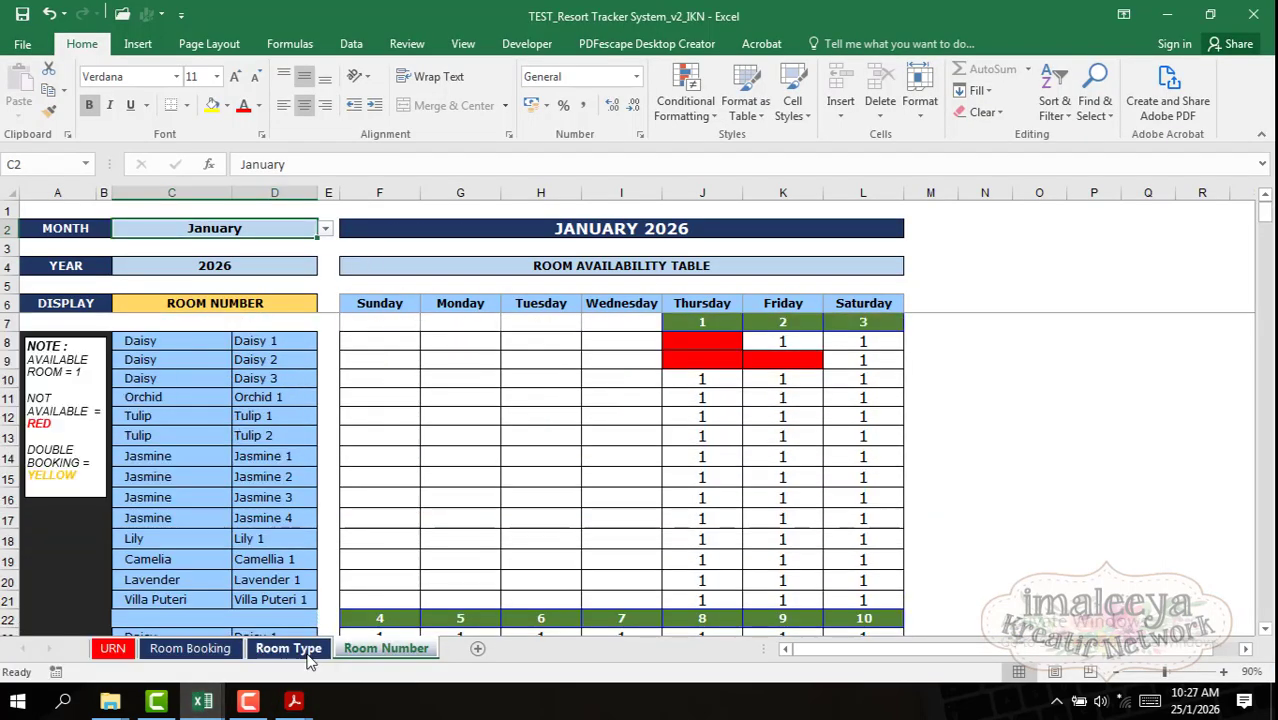
left_click(287, 649)
left_click(347, 649)
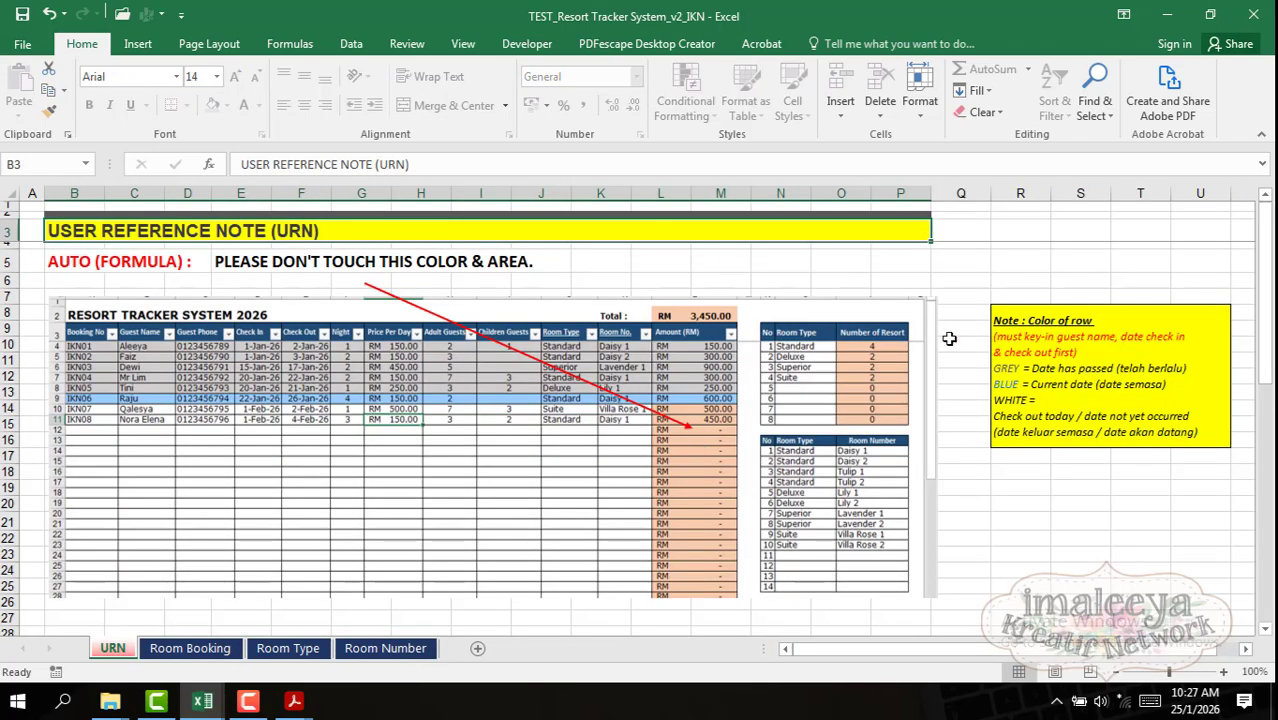
Step: Review the user reference note on the URN sheet, plus the Room Booking and Room Type sheets
scroll(402, 468, "down", 5)
scroll(400, 470, "up", 5)
left_click(190, 649)
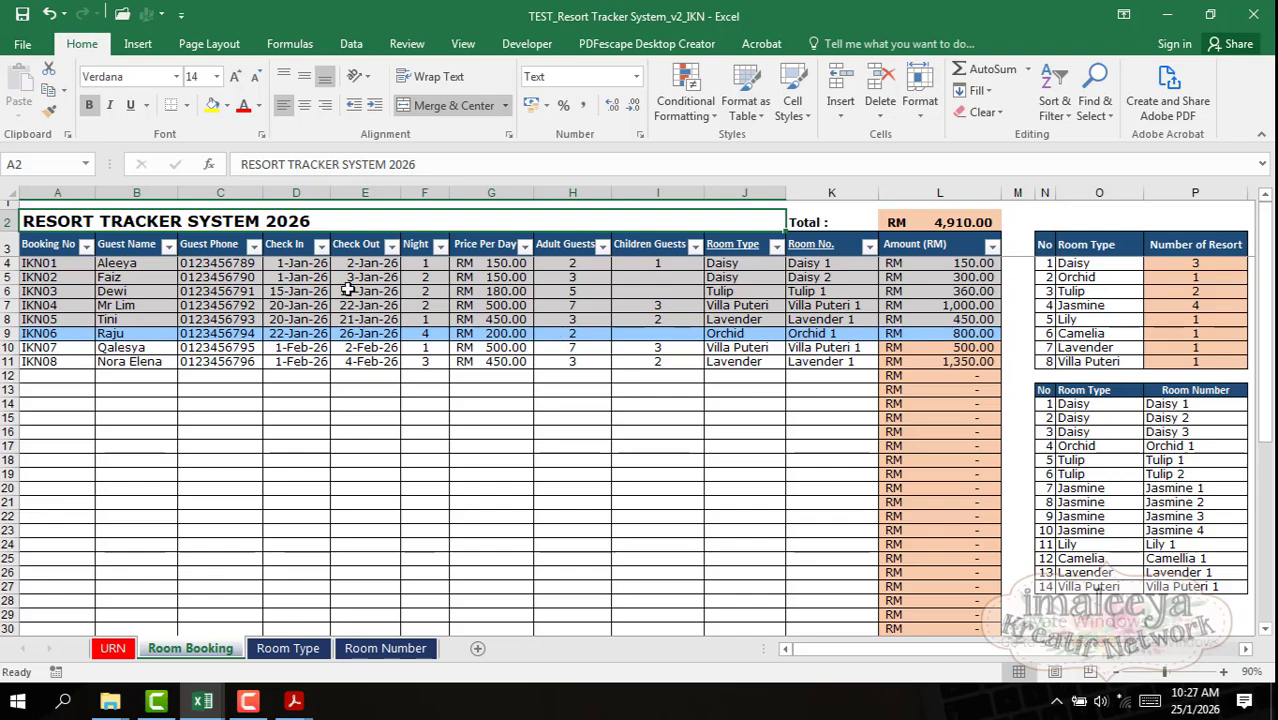
left_click(288, 649)
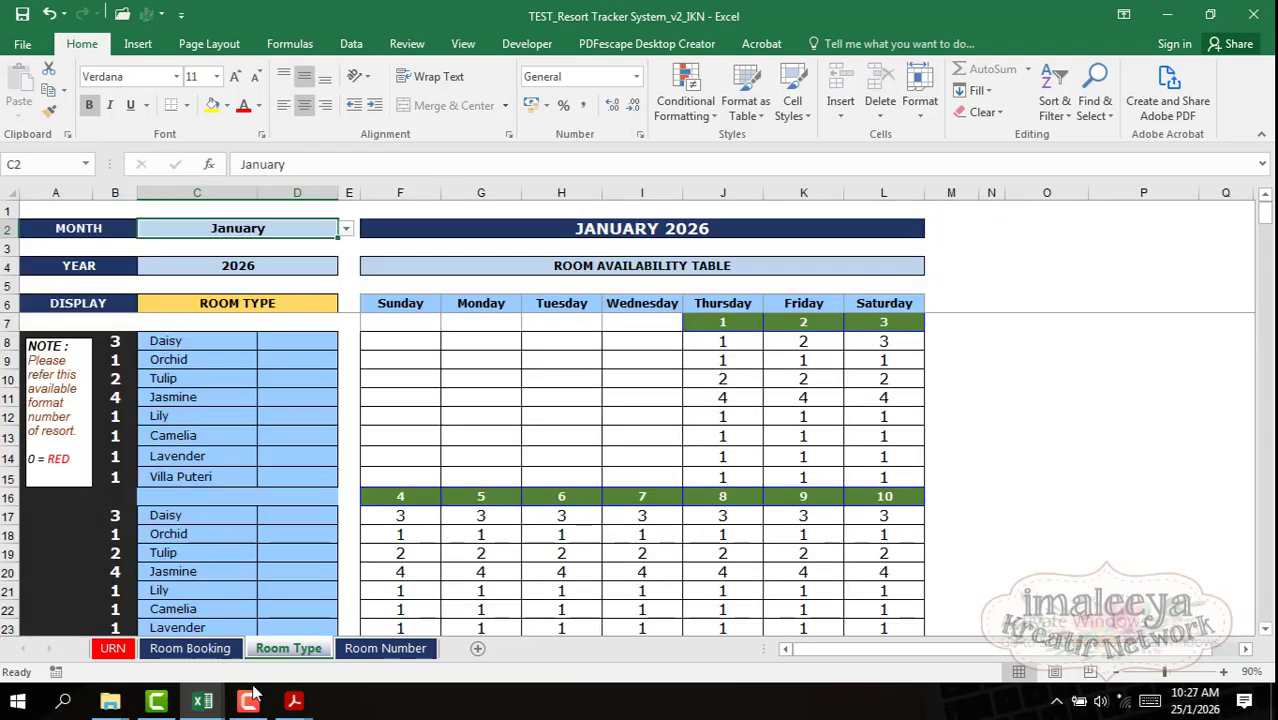
Step: Switch to the TEST_Resort Tracker System_v1_IKN workbook's Calendar sheet and set the display to ROOM NUMBER
left_click(203, 700)
left_click(178, 618)
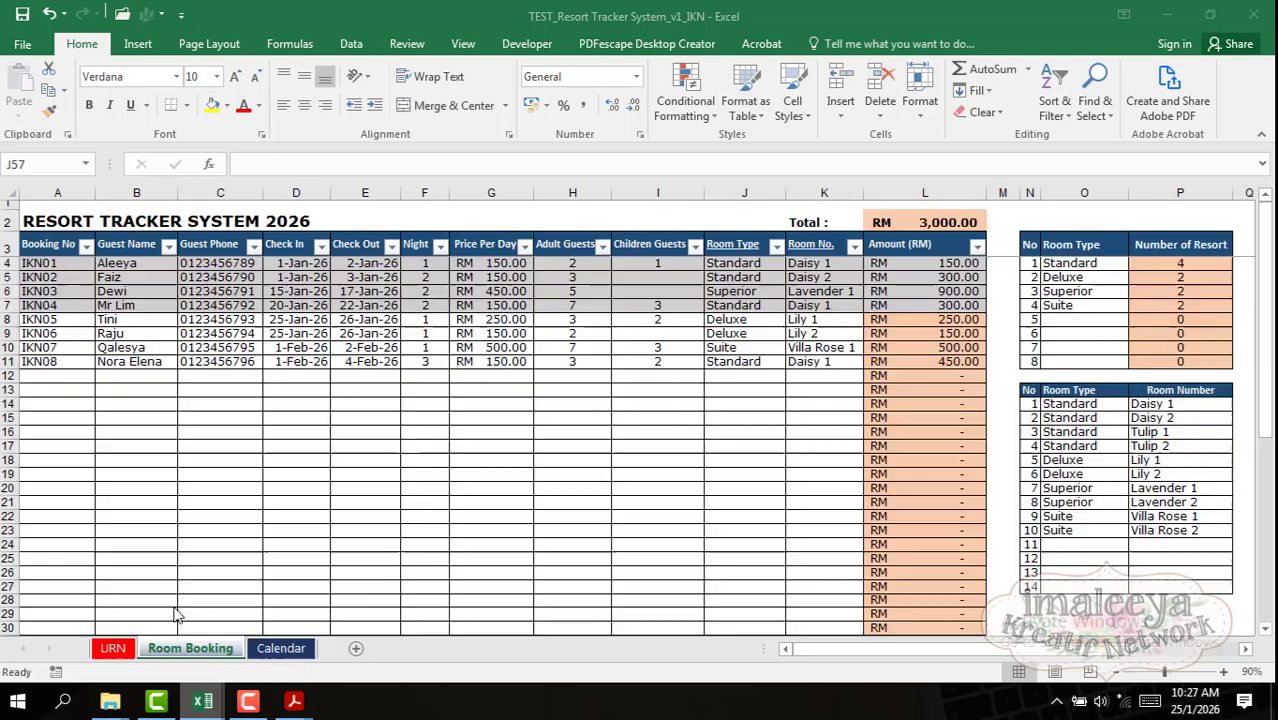
left_click(281, 645)
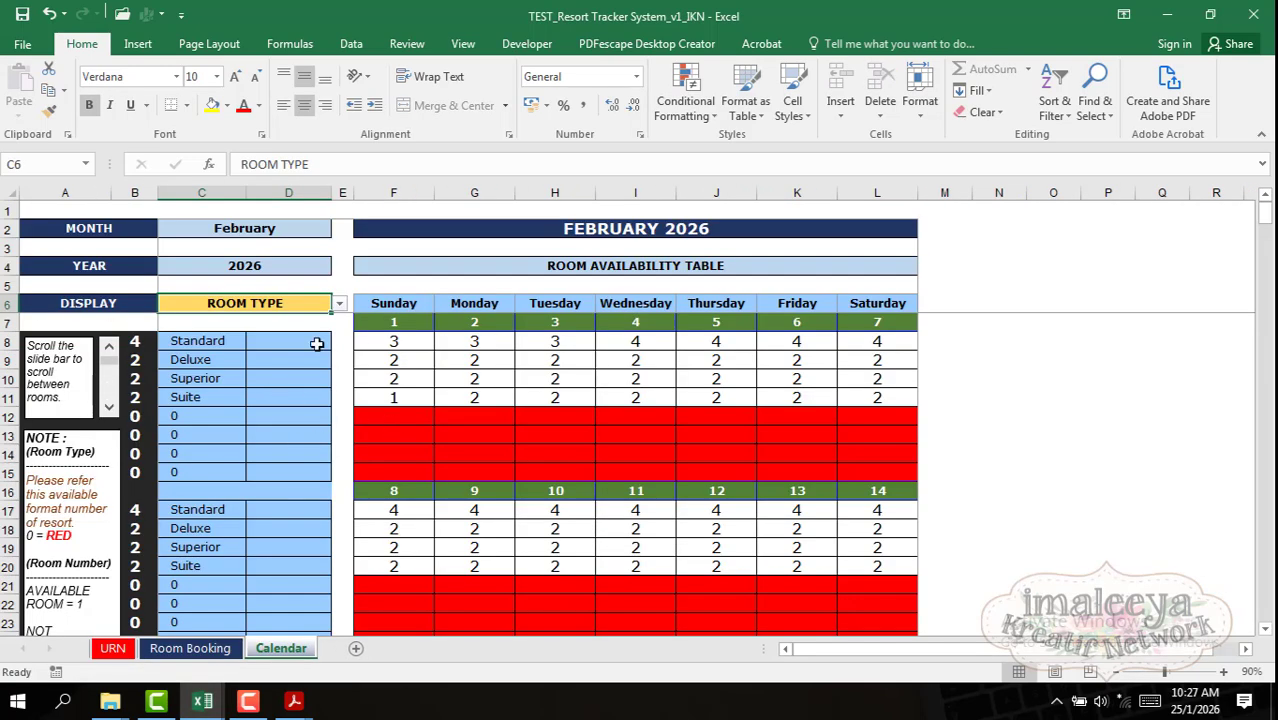
left_click(340, 305)
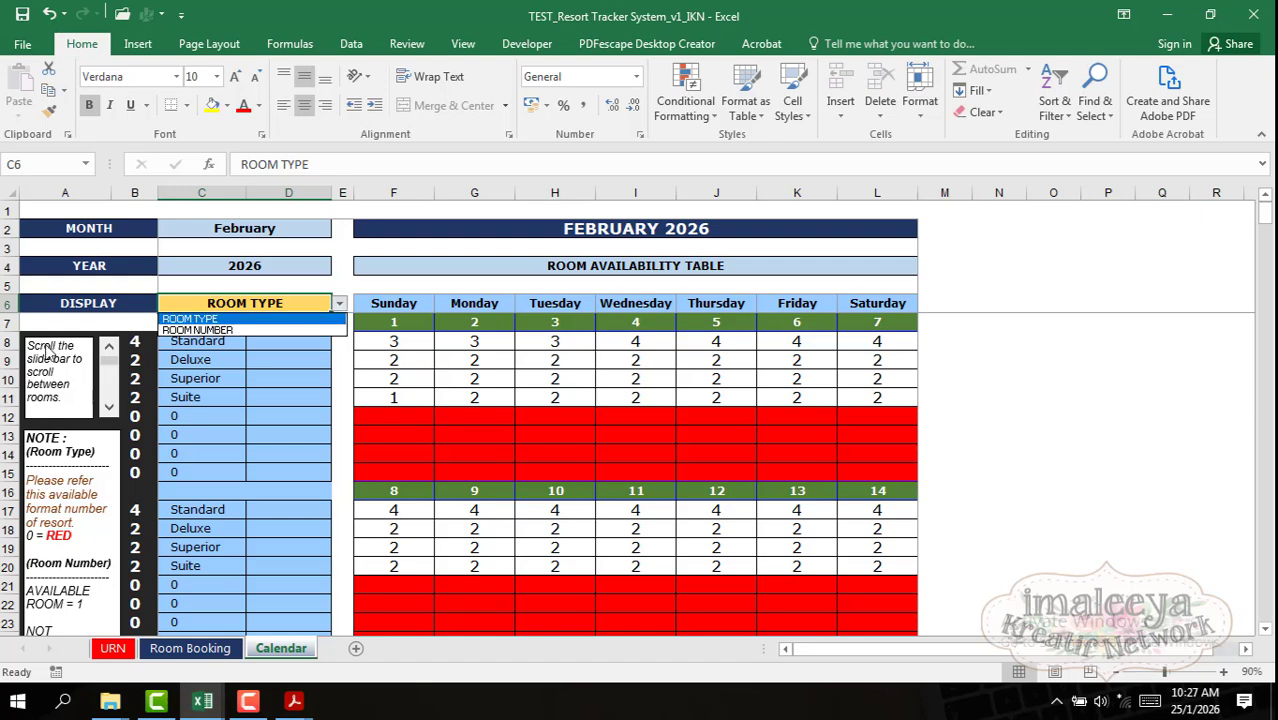
left_click(107, 397)
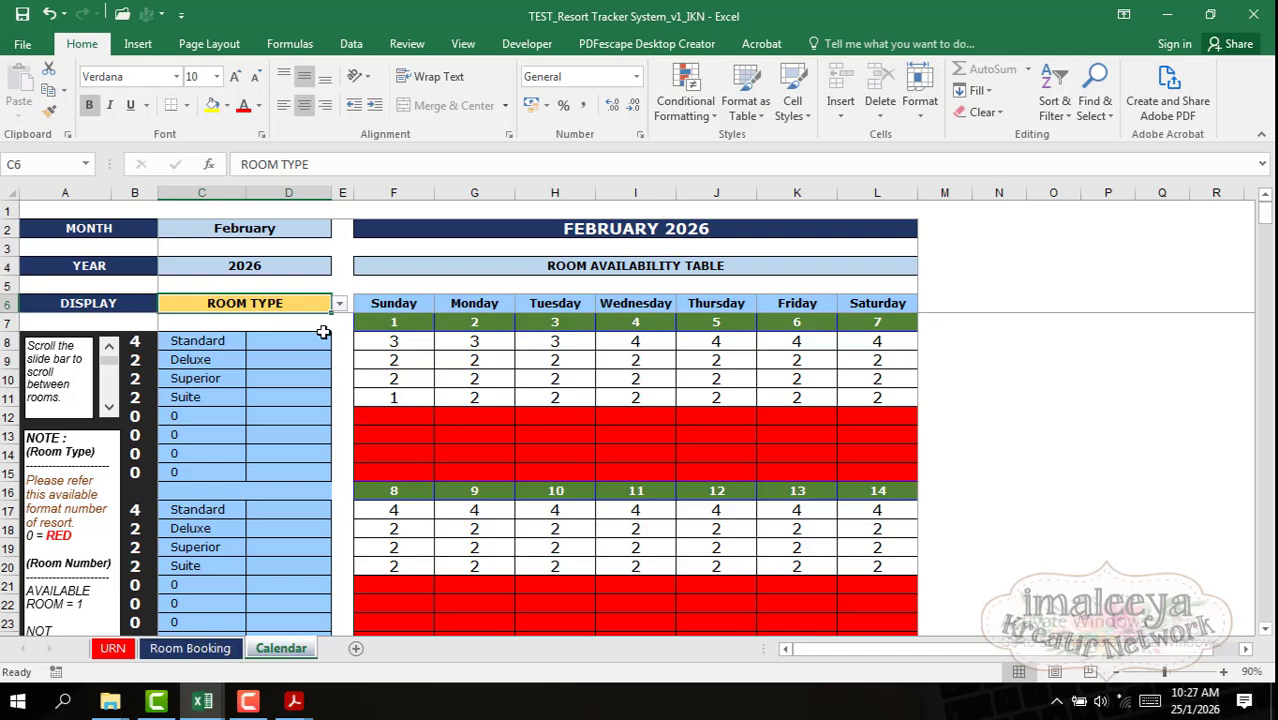
left_click(339, 303)
left_click(200, 331)
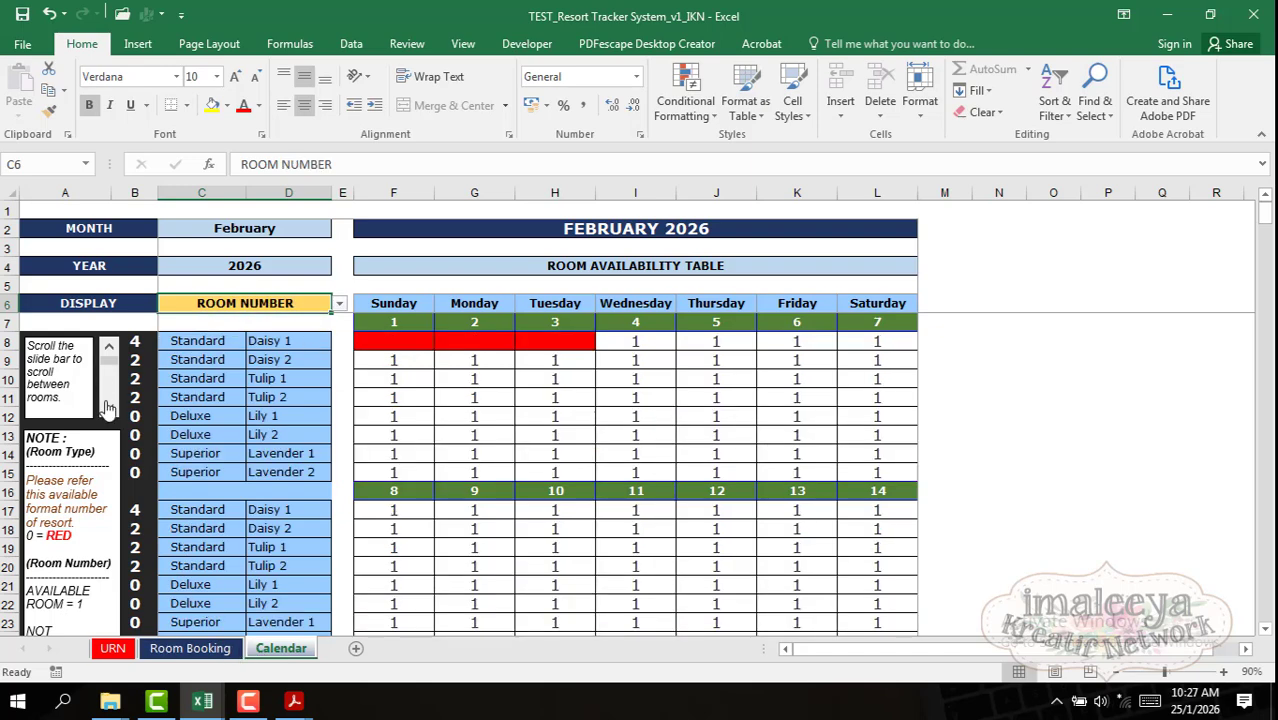
Step: Shift the calendar's room list so that it starts at Daisy 2 and ends at Villa Rose 1
left_click(108, 408)
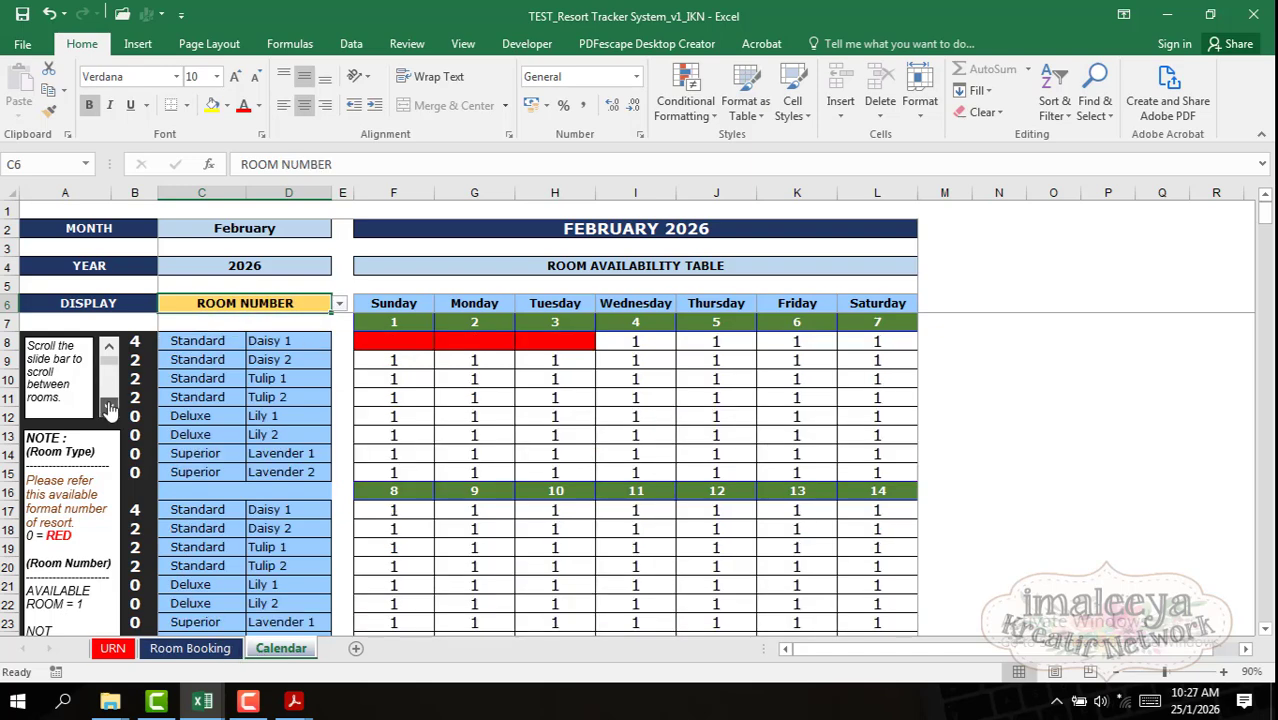
left_click(108, 346)
left_click(108, 346)
Step: Switch to the v2 workbook and view its separate Room Type, Room Number and Room Booking sheets
mouse_move(210, 705)
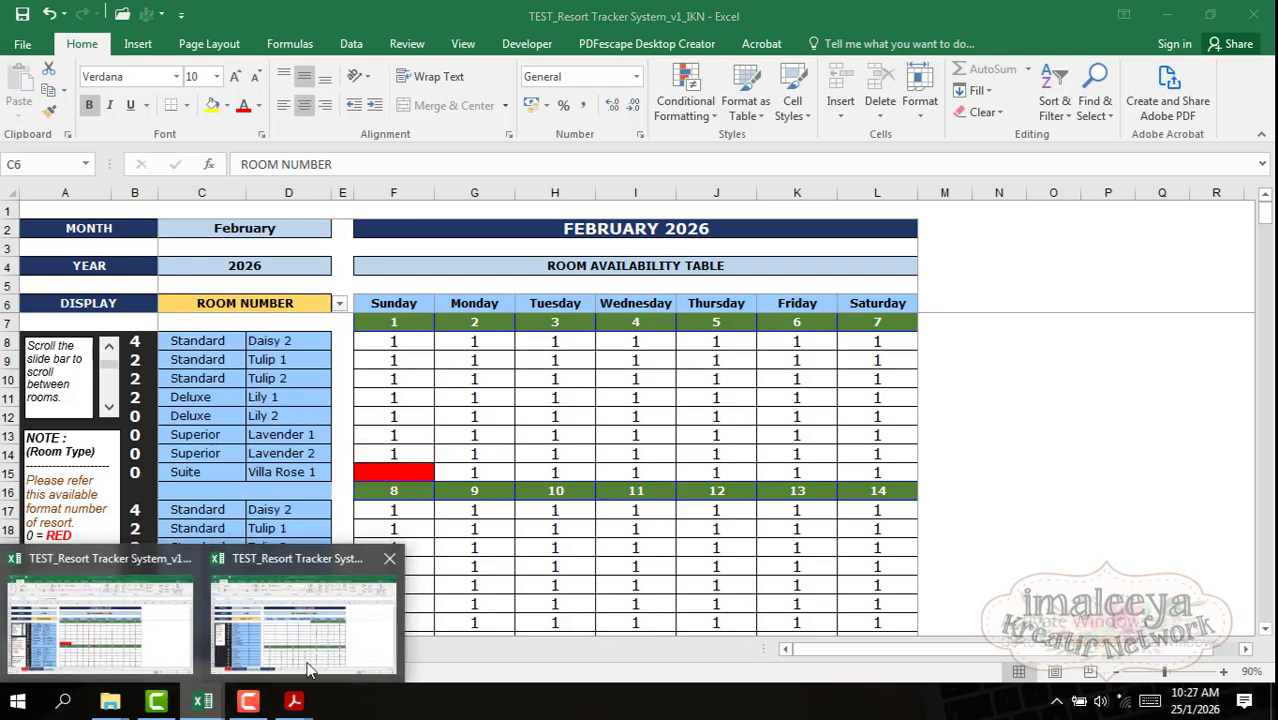
left_click(330, 618)
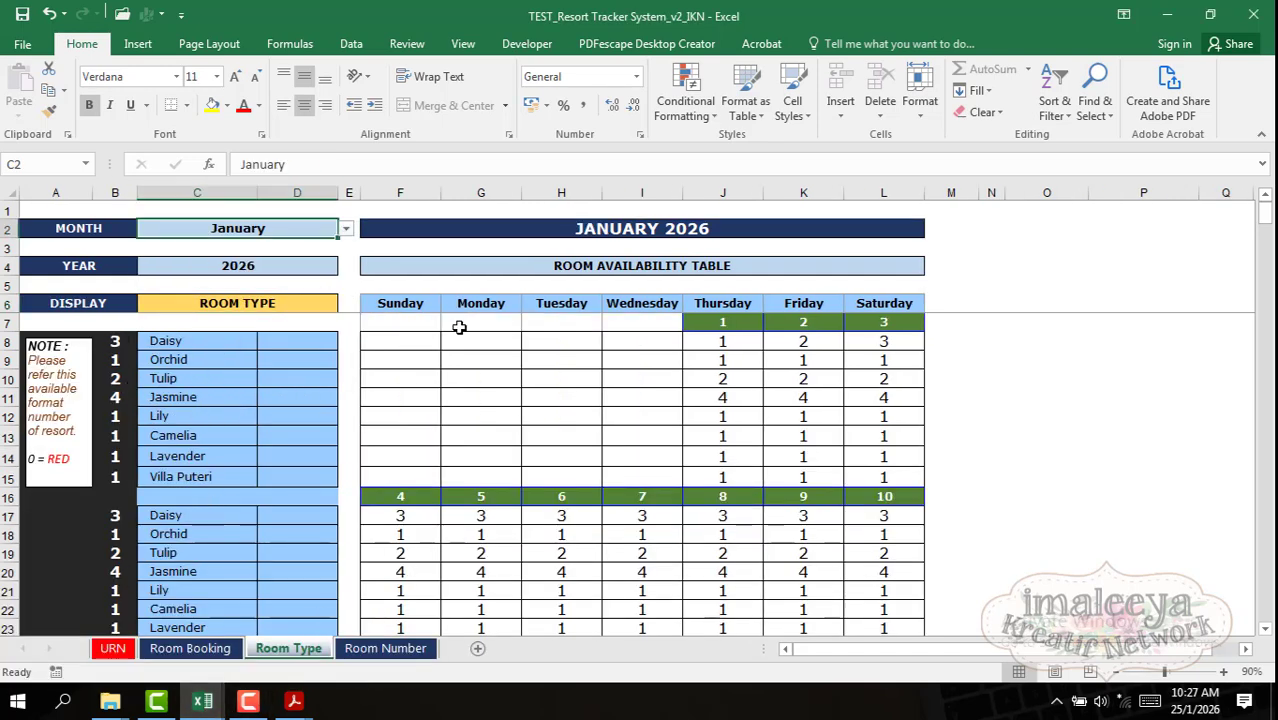
left_click(390, 649)
left_click(195, 648)
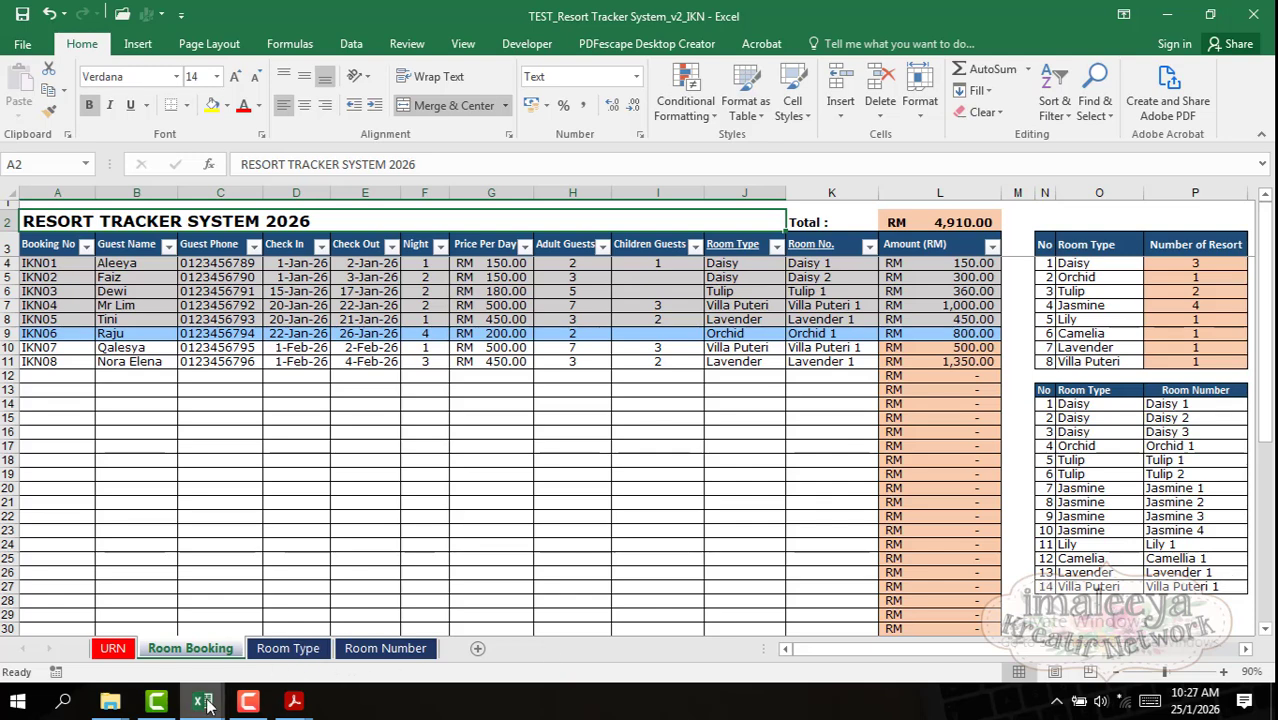
Step: Return to the v1 workbook and show its Room Booking sheet
mouse_move(203, 700)
left_click(285, 610)
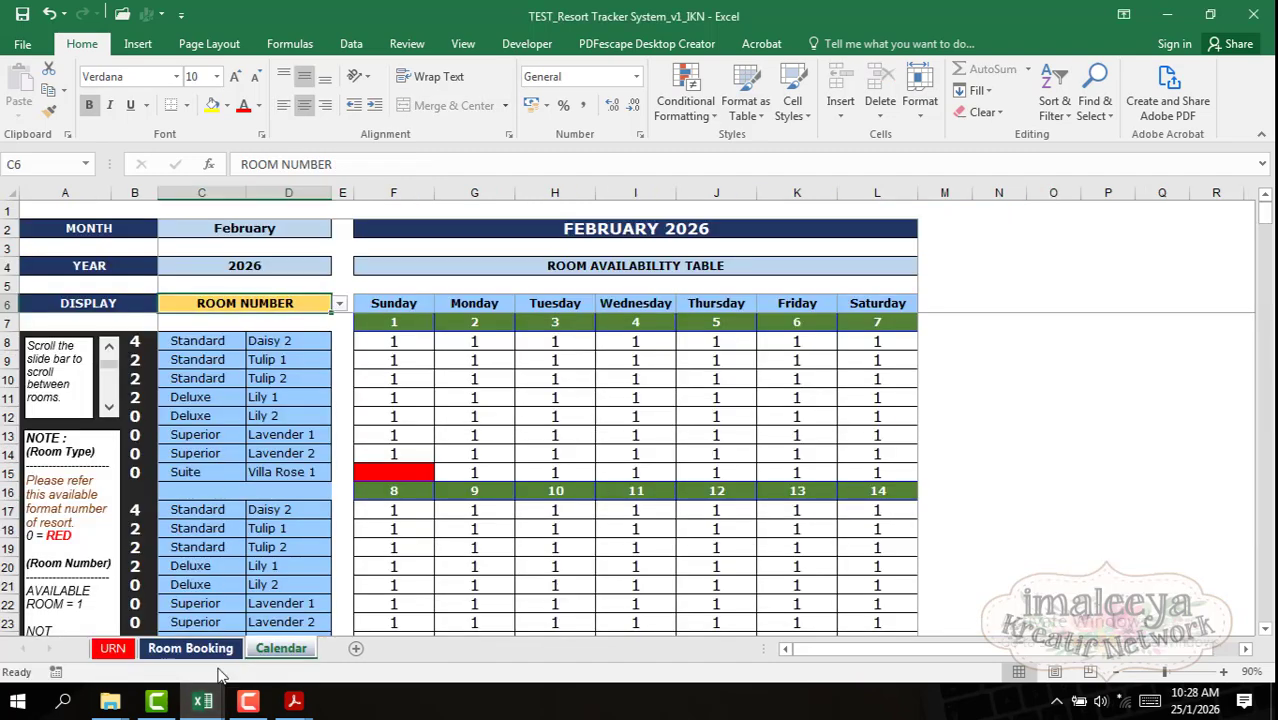
left_click(190, 648)
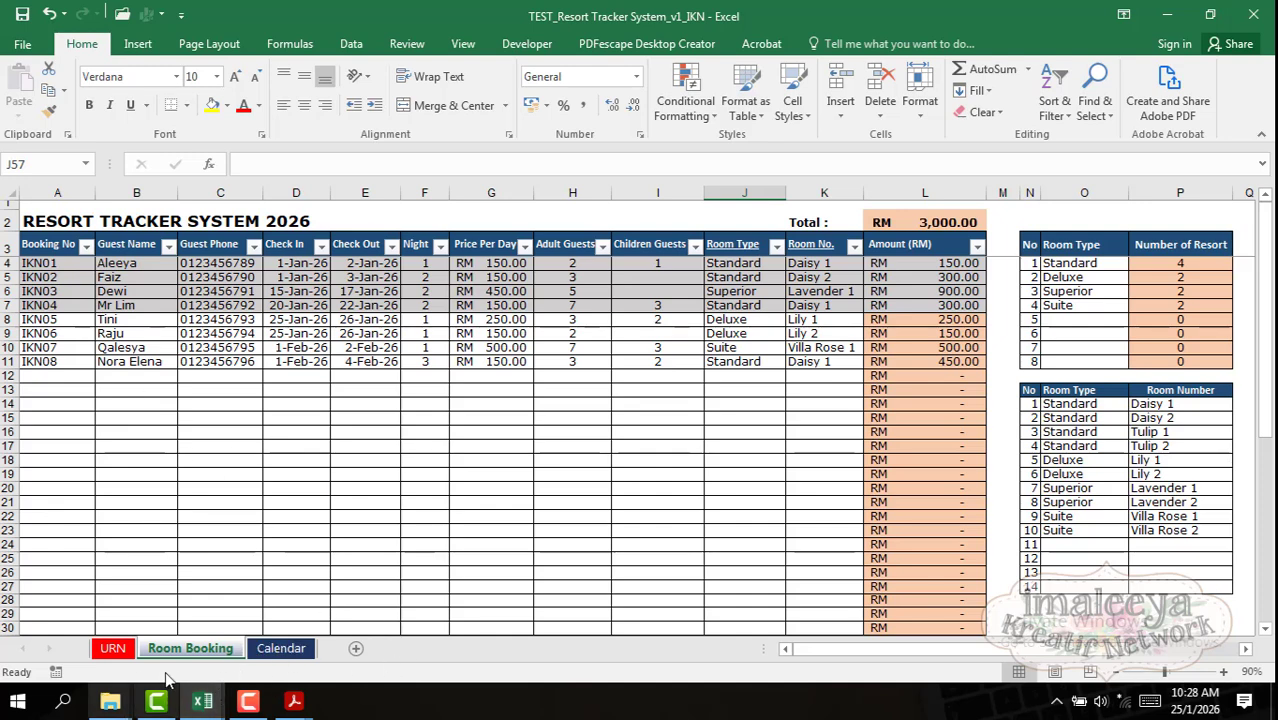
mouse_move(222, 705)
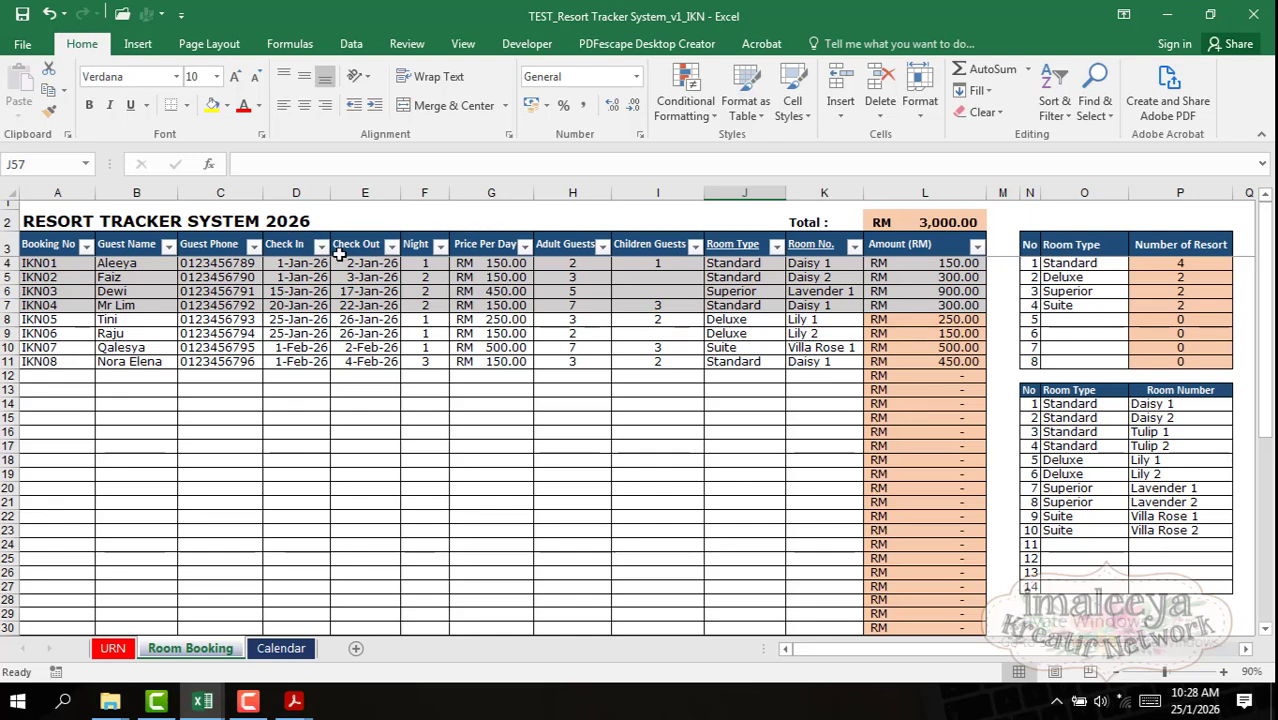
Step: Filter the booking table's Check Out column to show only January 2026 dates
left_click(391, 246)
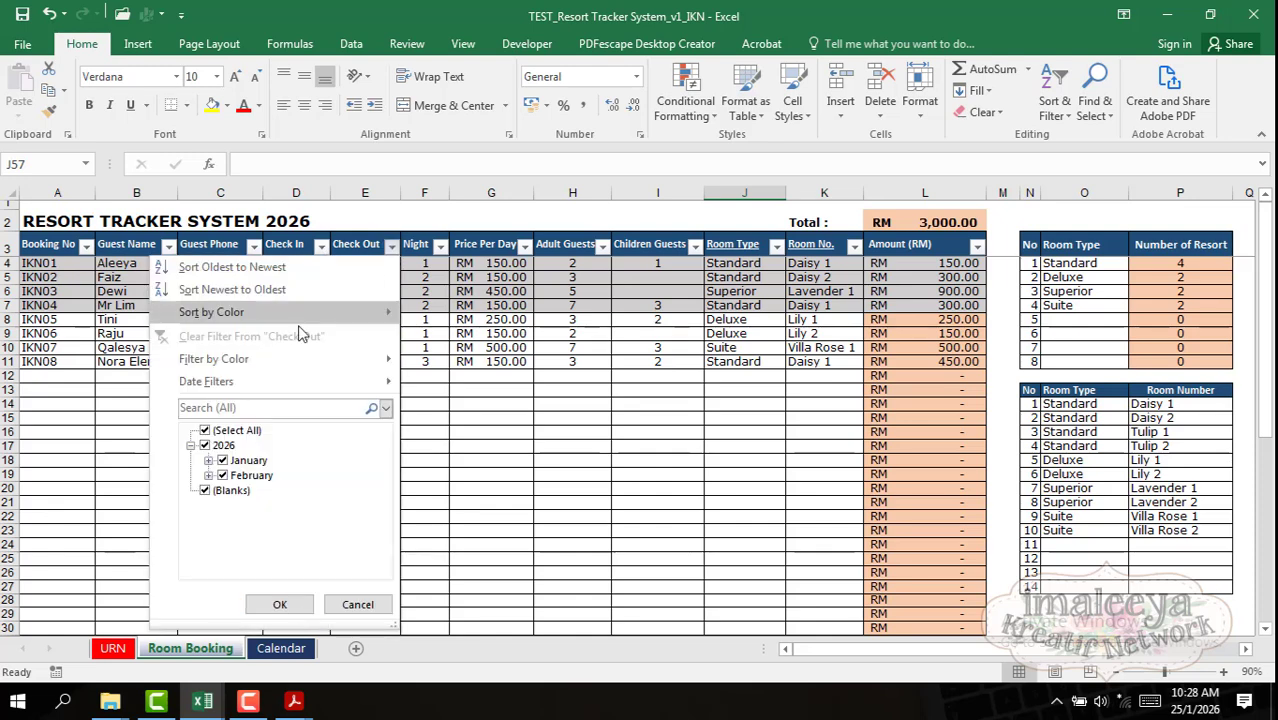
left_click(205, 430)
left_click(222, 460)
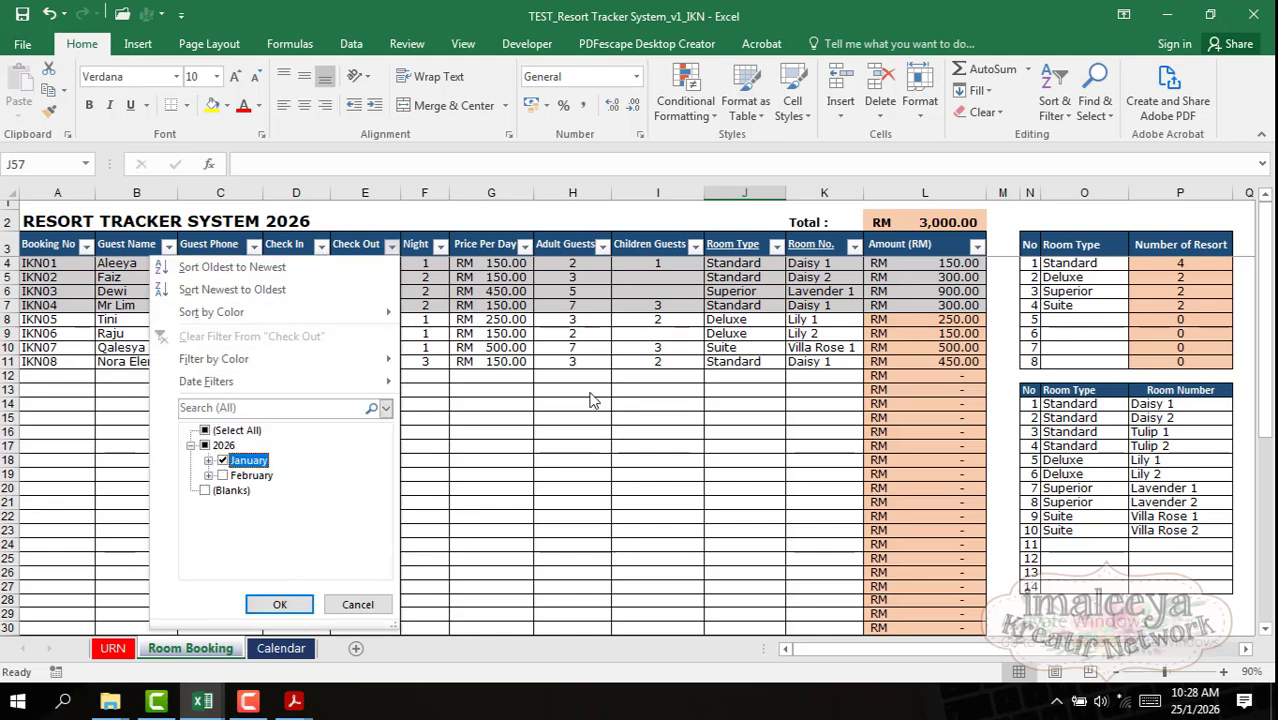
left_click(281, 605)
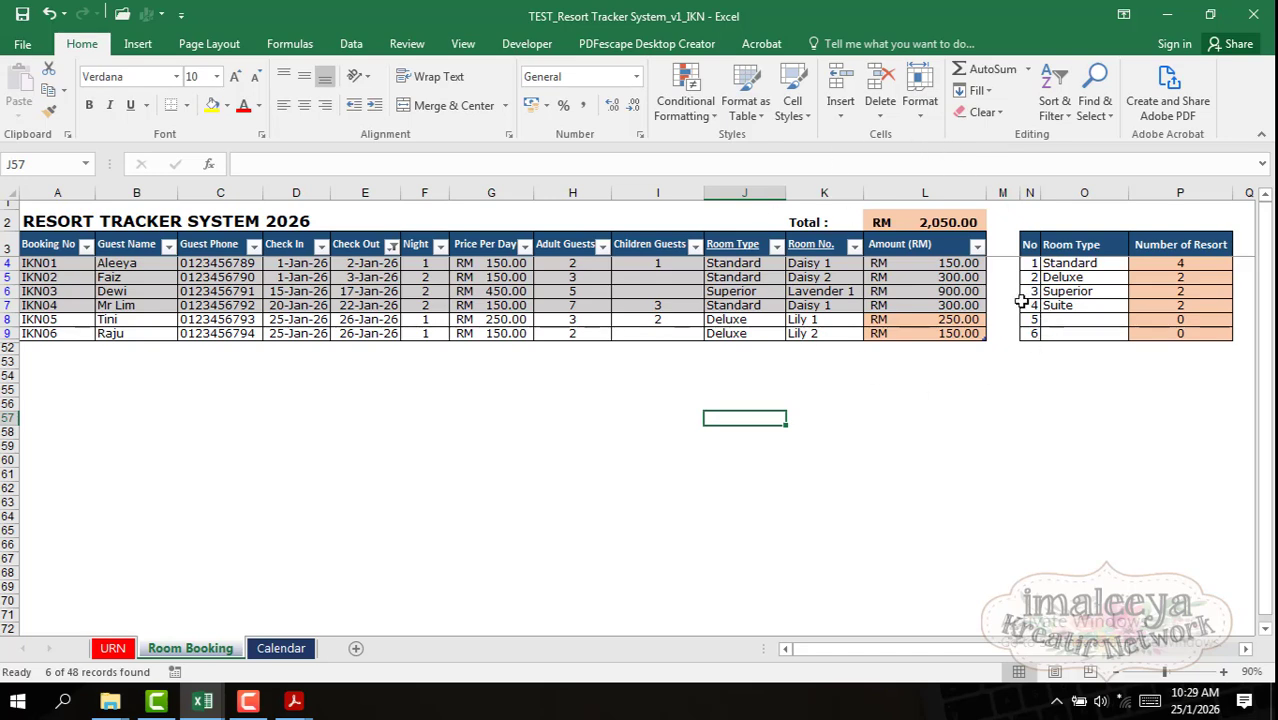
Step: Change the Check Out filter to show only February 2026 dates
left_click(391, 246)
left_click(222, 475)
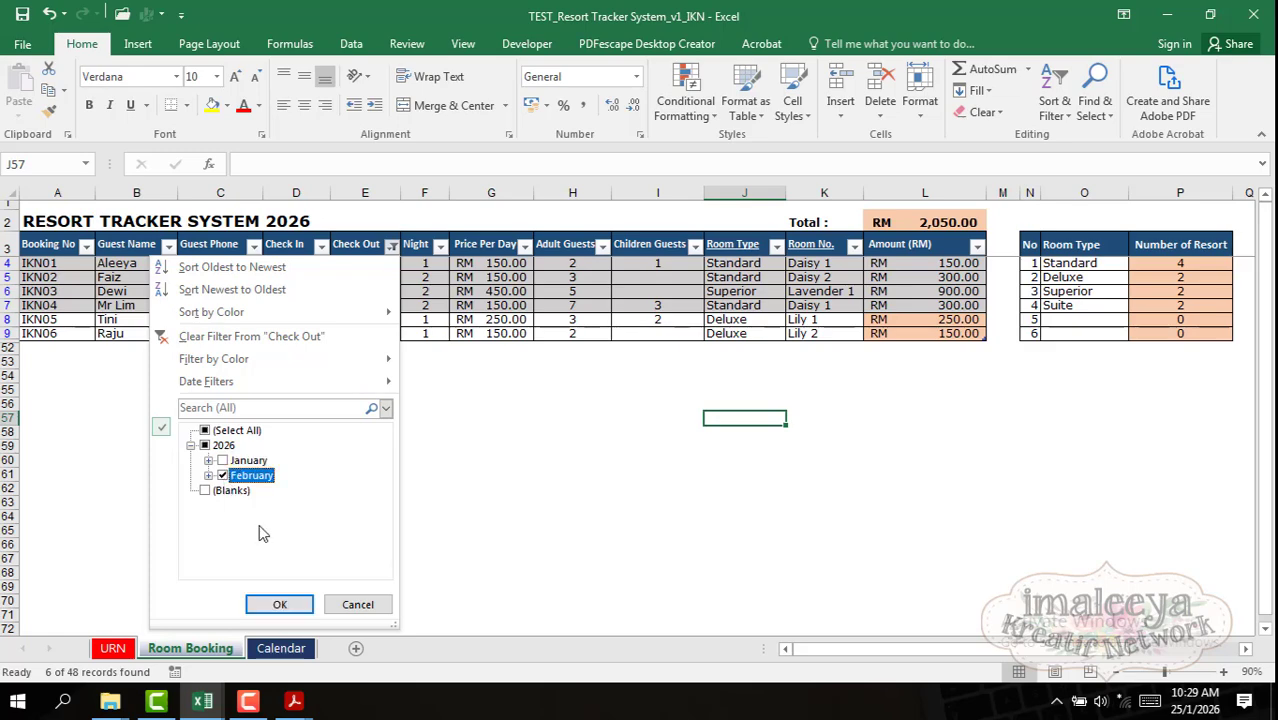
left_click(282, 604)
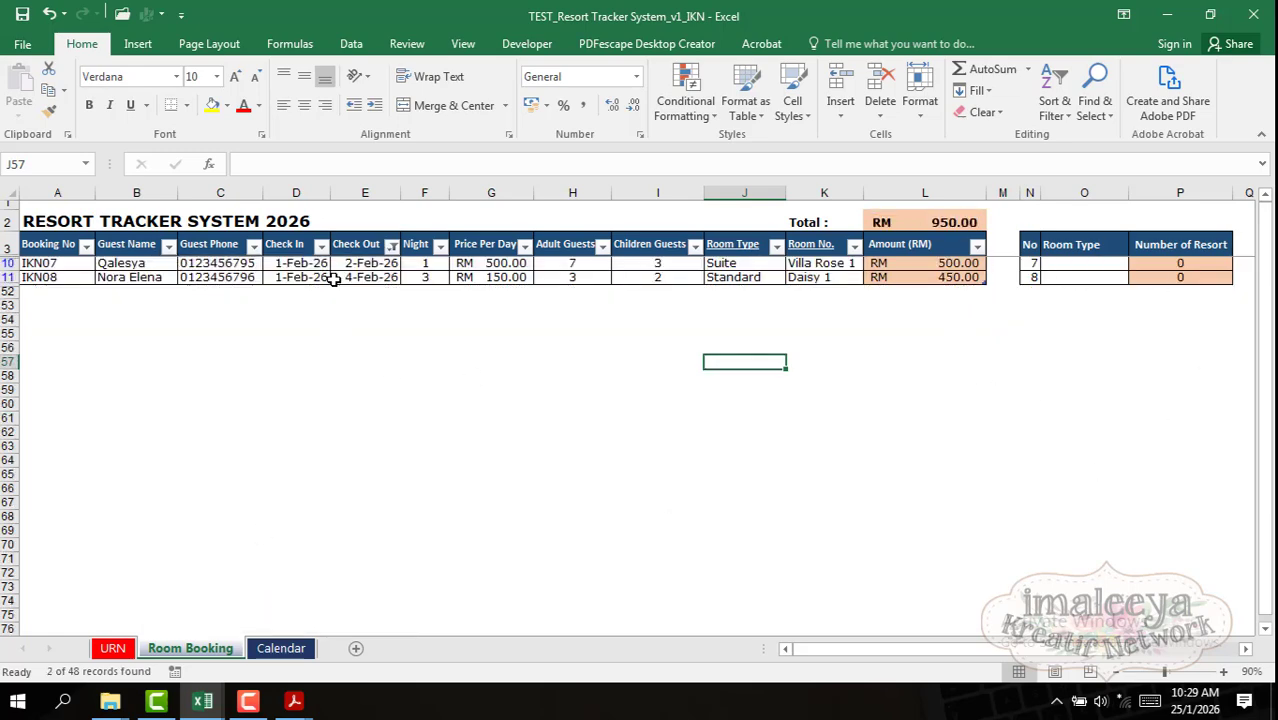
Step: Reset the Check Out filter to include all dates and blanks
left_click(391, 244)
left_click(205, 431)
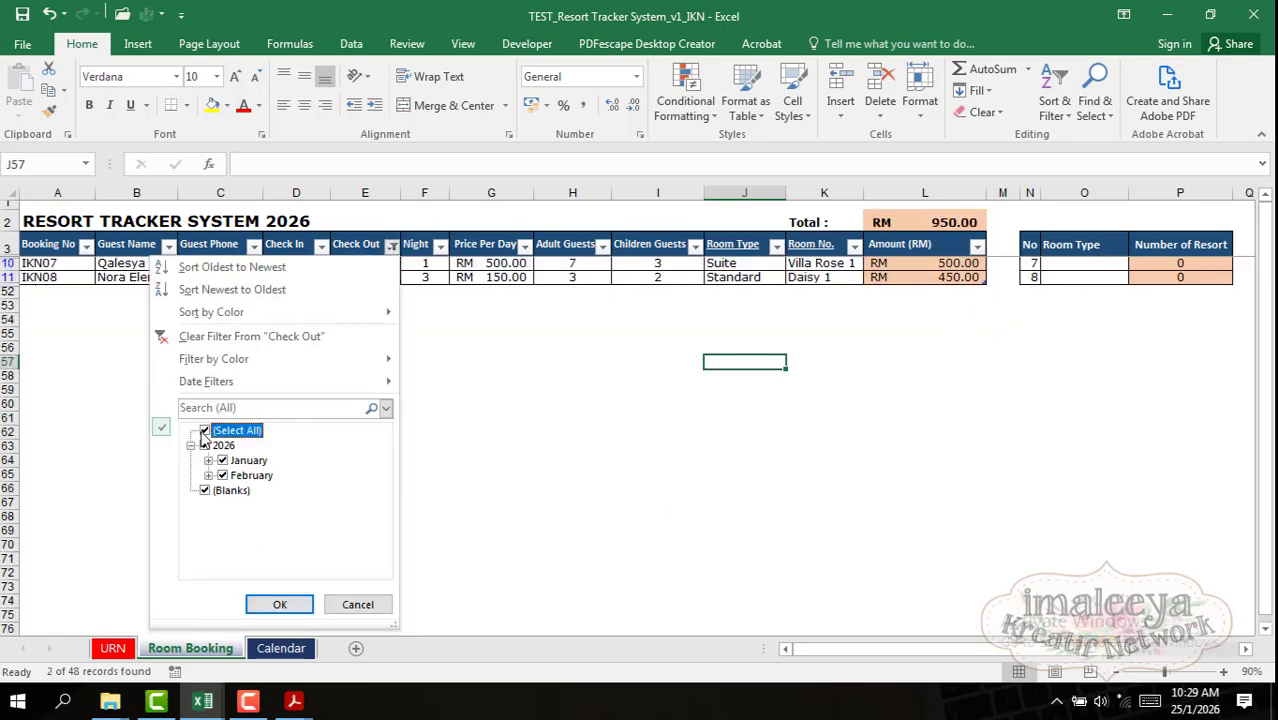
left_click(280, 604)
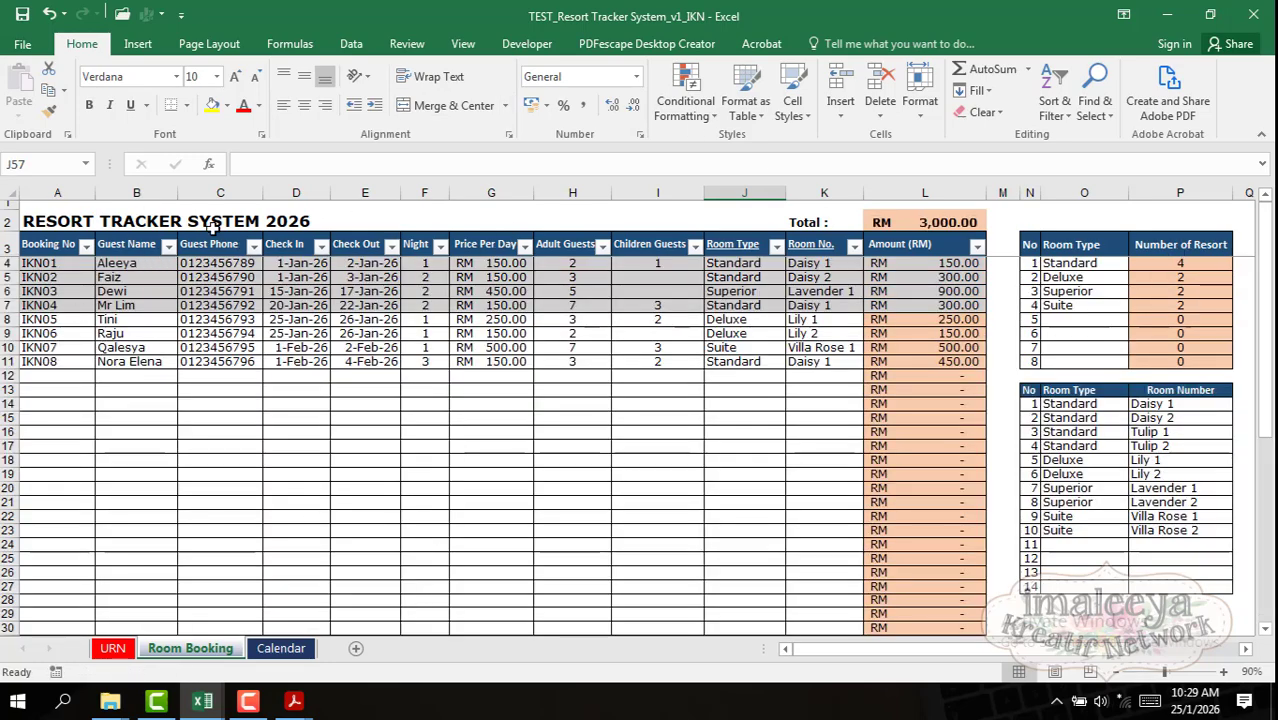
Step: Look through the Guest Name column's filter choices and close them without applying a filter
left_click(169, 246)
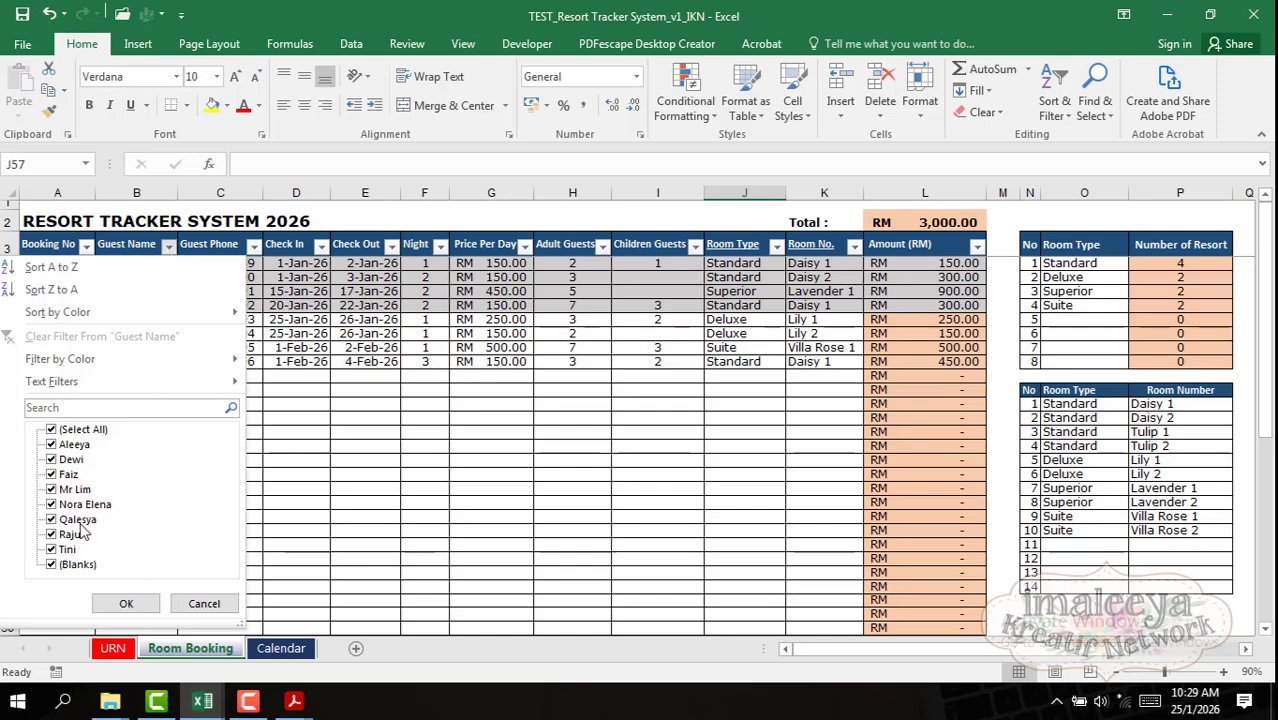
left_click(280, 490)
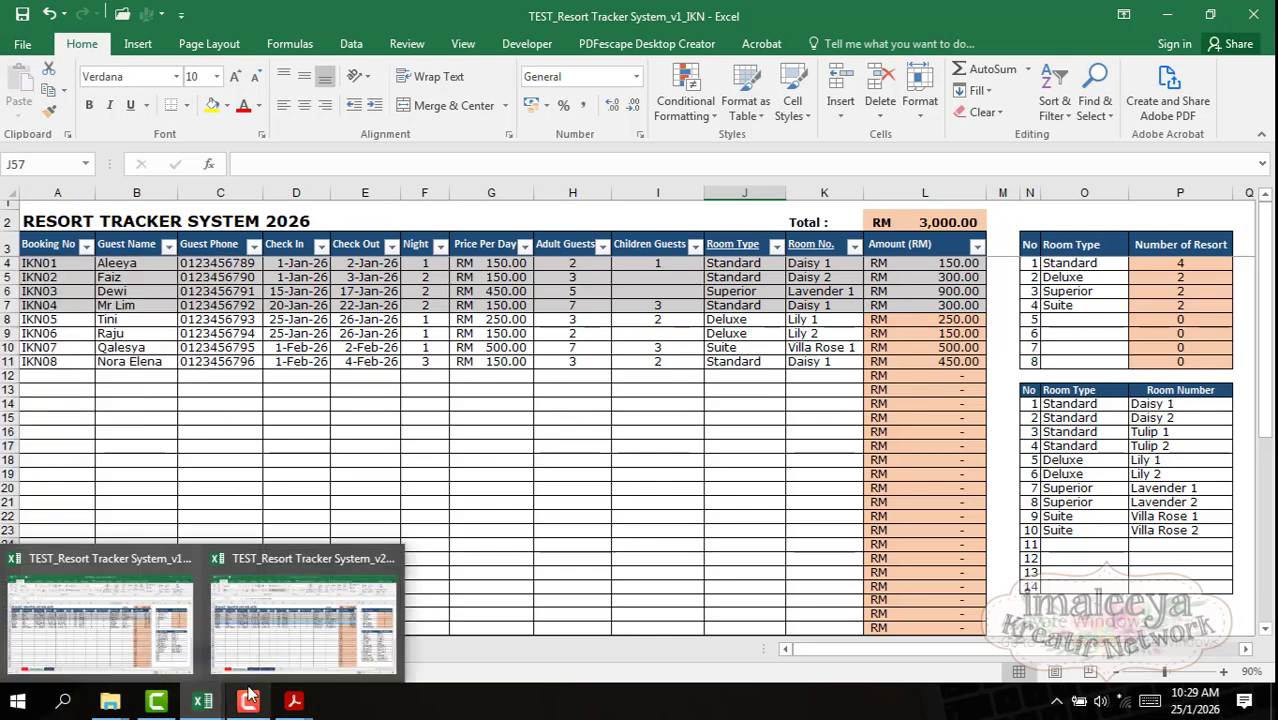
Step: Switch to the v2 workbook's Room Booking sheet
mouse_move(248, 700)
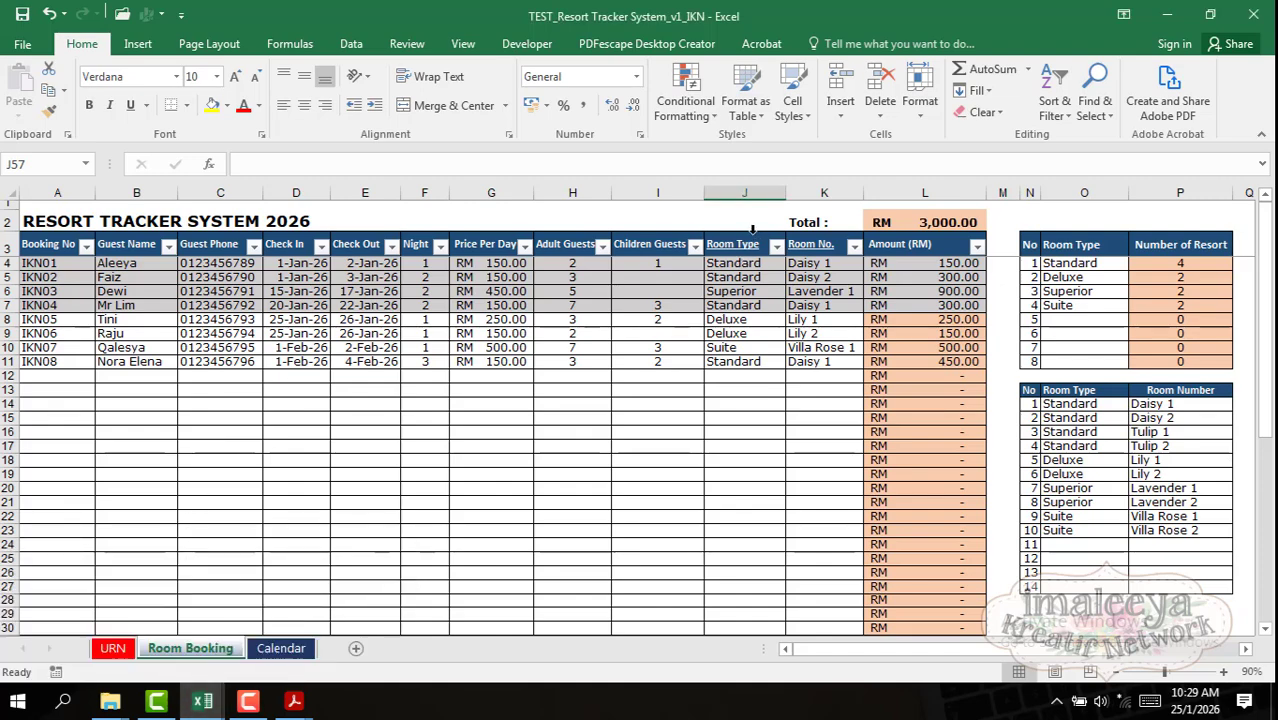
mouse_move(202, 700)
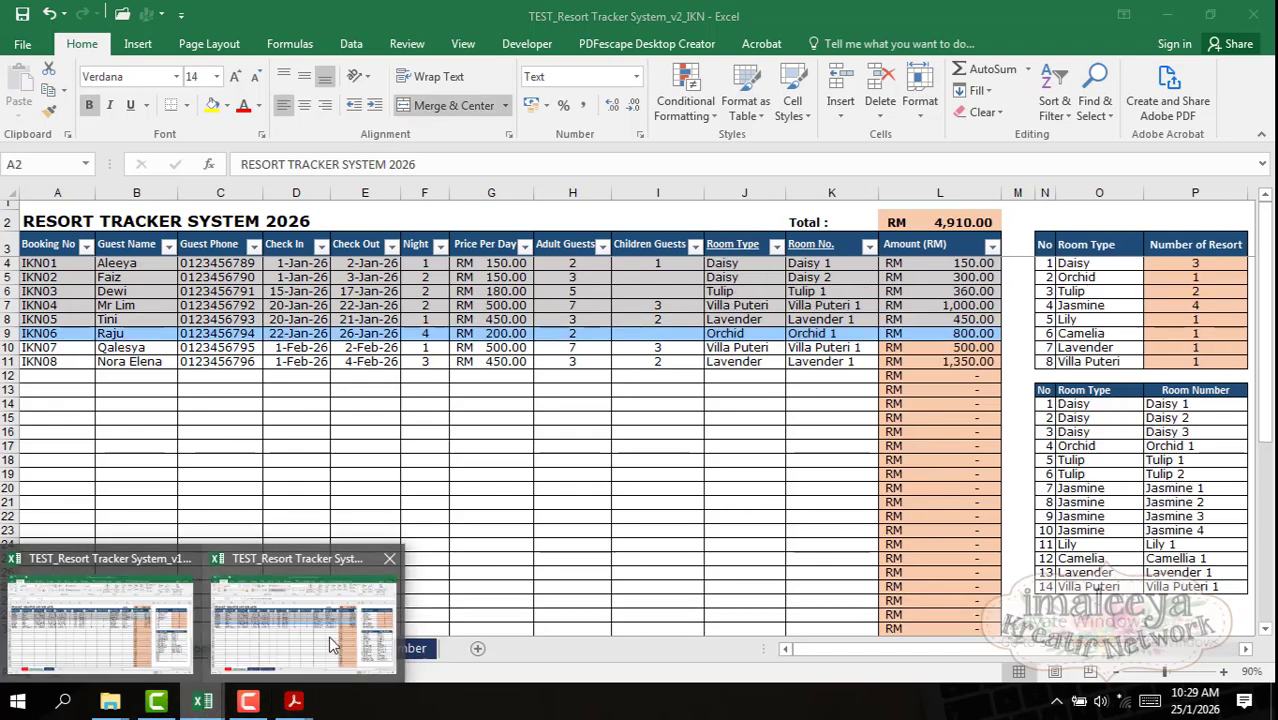
left_click(333, 645)
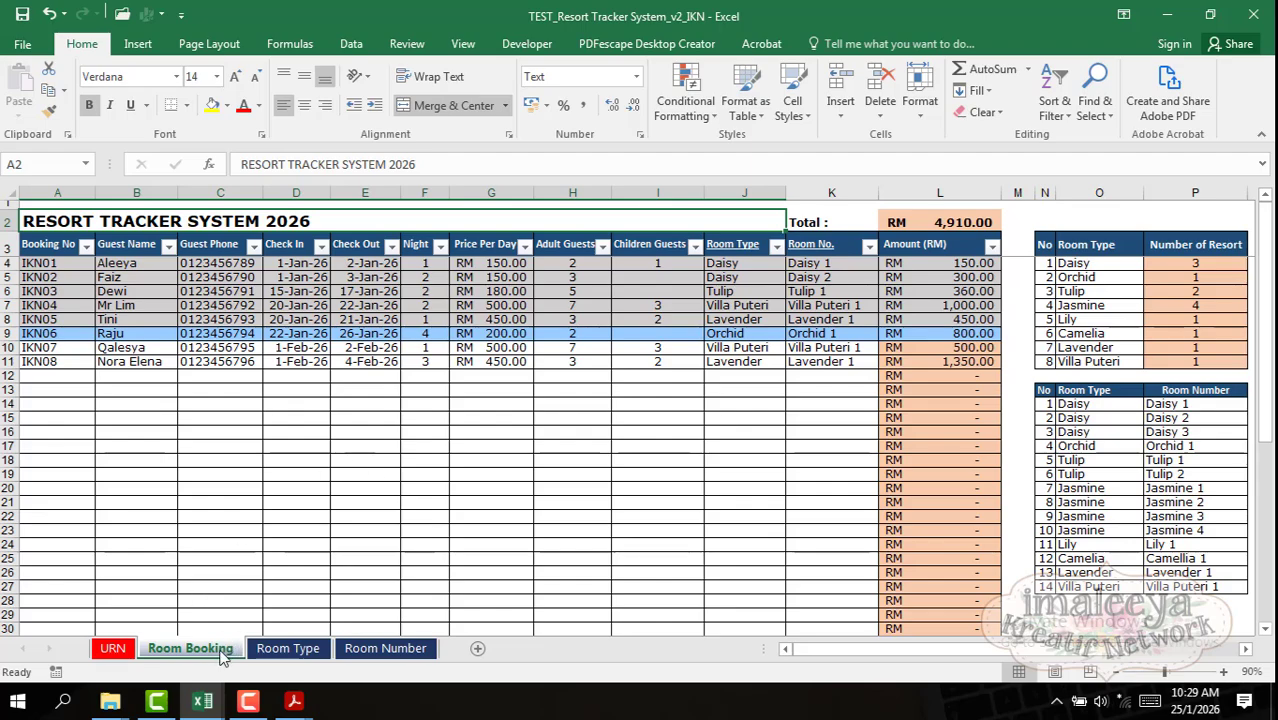